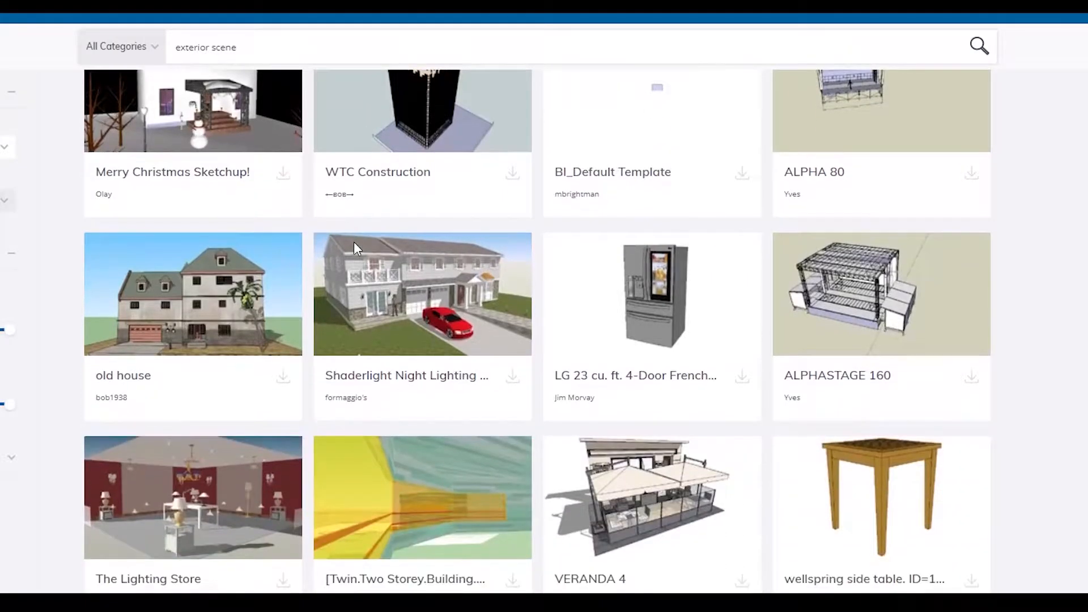
Step: Find the Cabin / DADU Concept model in the exterior scene results and download it as a SketchUp 2017 model
scroll(356, 254, "down", 20)
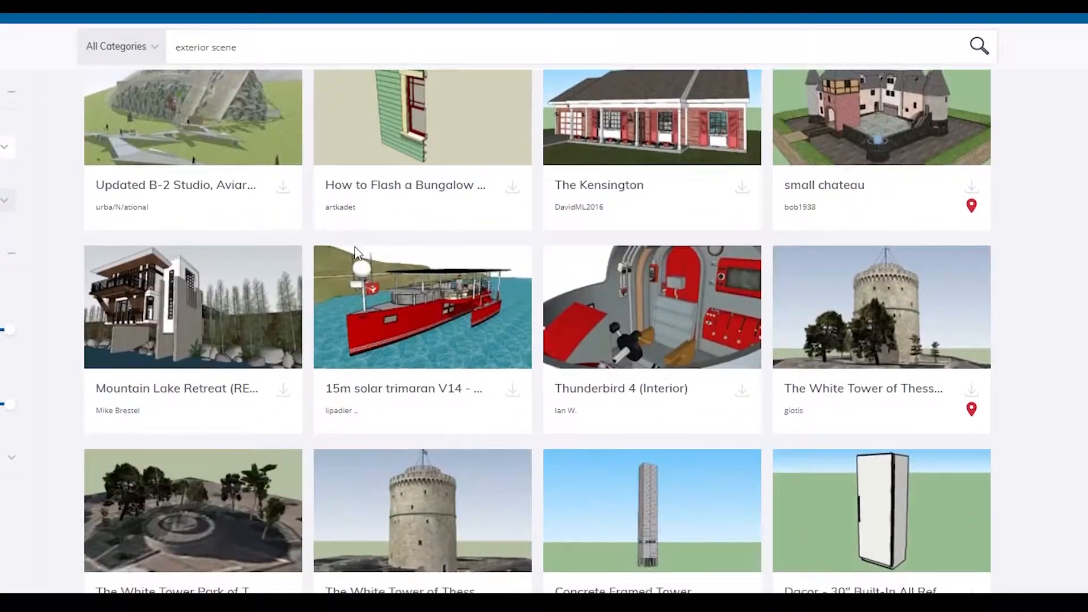
scroll(357, 258, "down", 15)
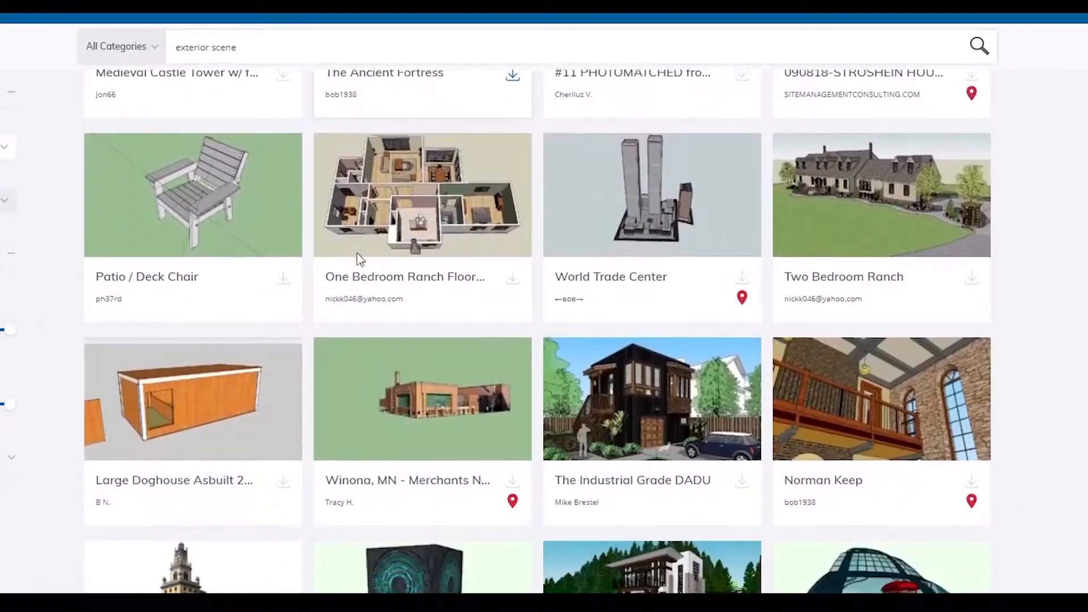
scroll(357, 269, "down", 8)
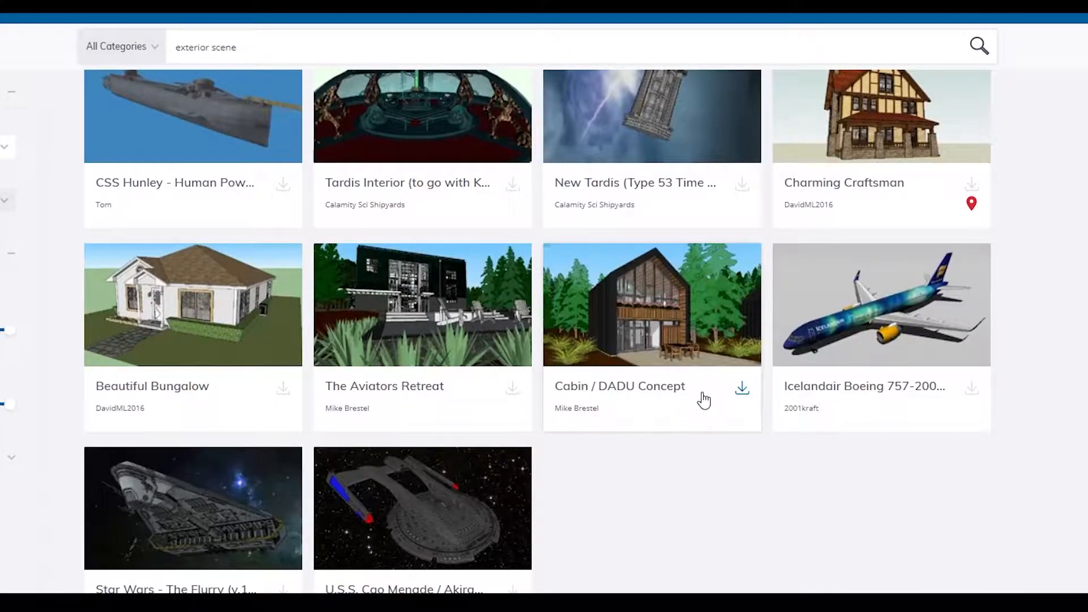
left_click(742, 391)
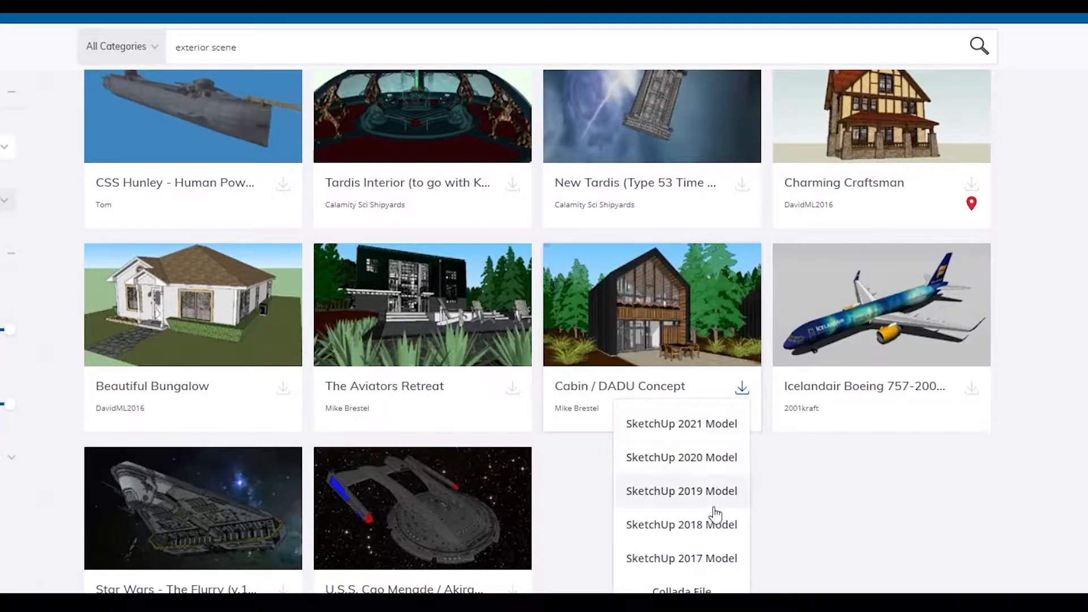
left_click(719, 558)
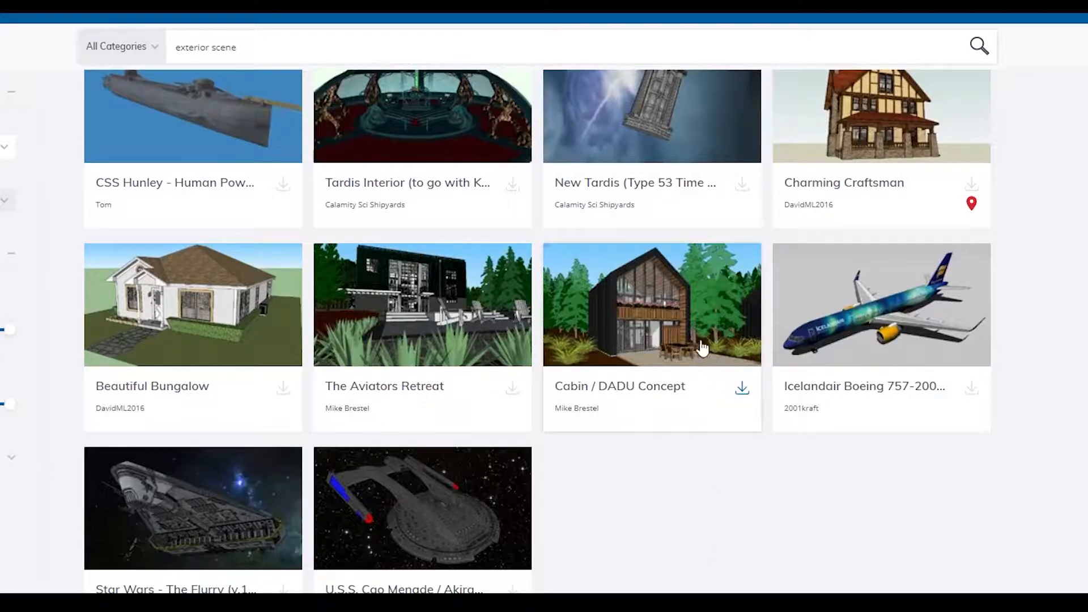
left_click(742, 391)
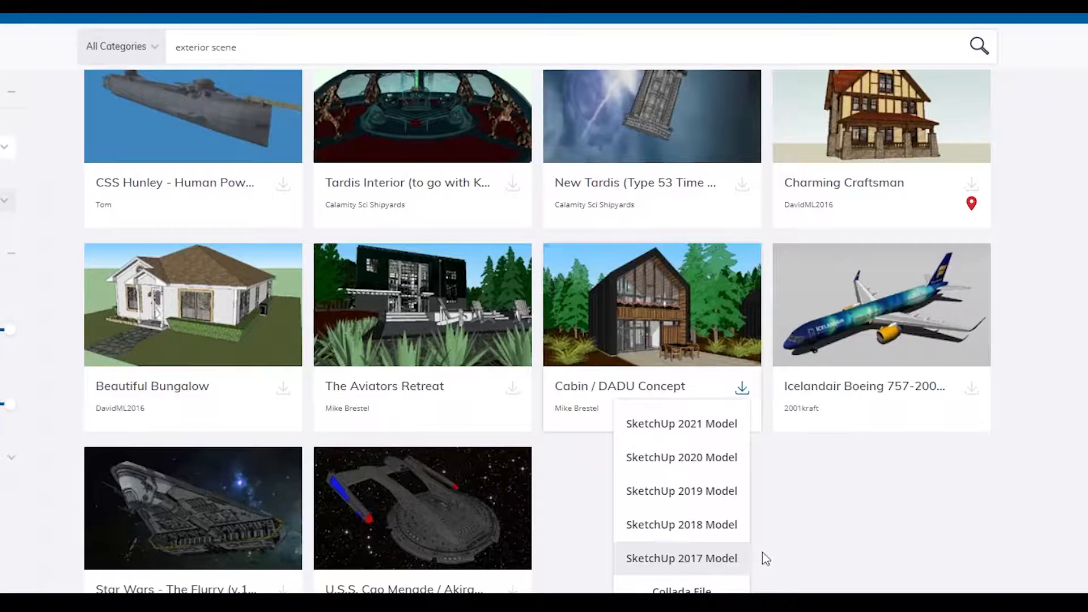
left_click(818, 548)
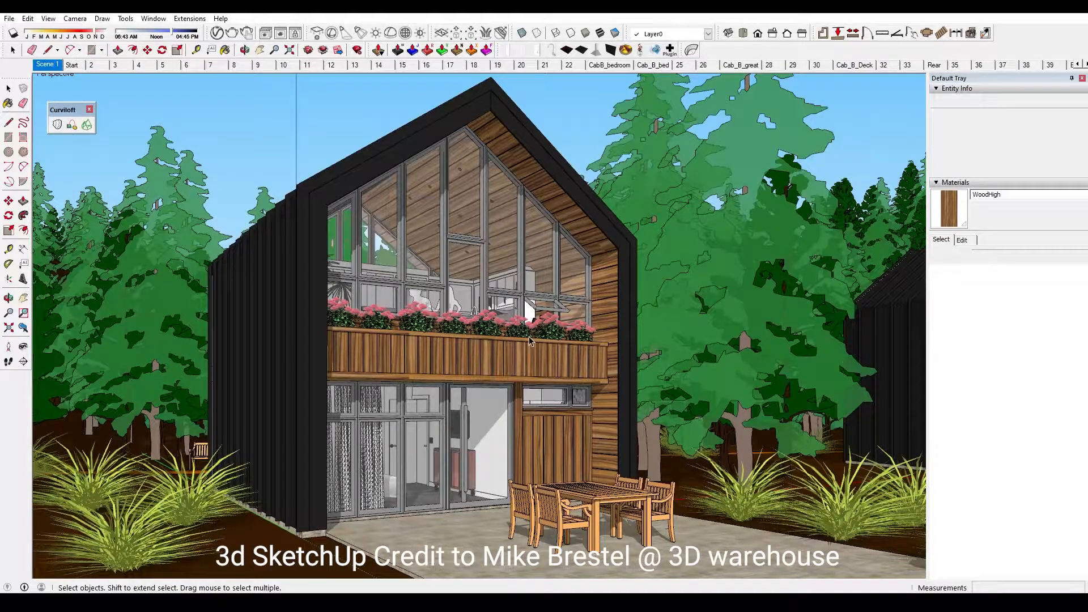
Step: Switch to SketchUp and turn off shadows in the downloaded cabin model
middle_click_drag(527, 312, 626, 292)
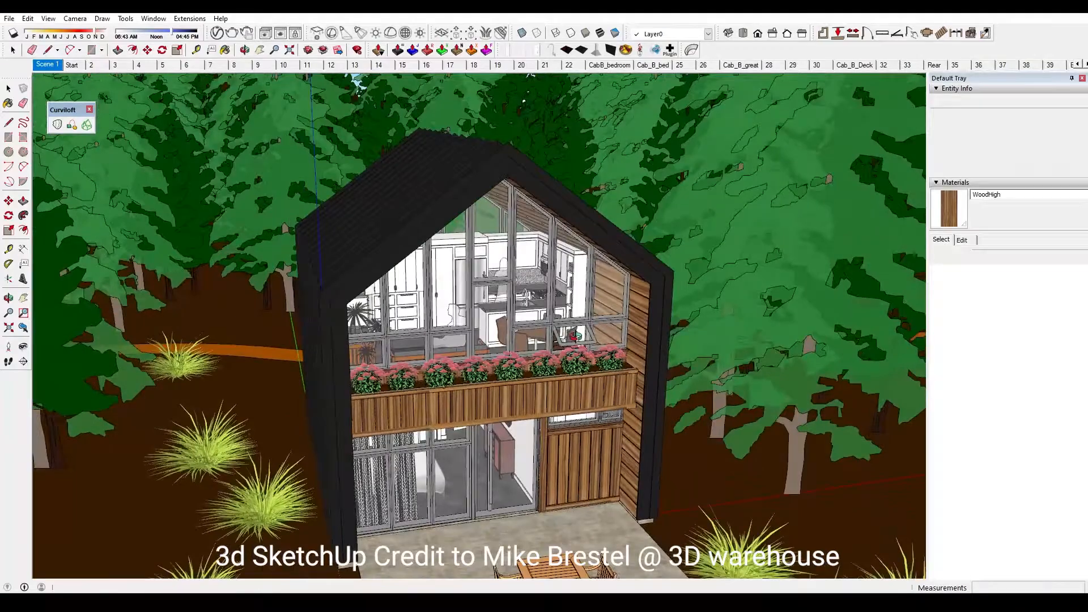
scroll(567, 318, "down", 3)
middle_click_drag(567, 317, 591, 286)
scroll(592, 286, "down", 2)
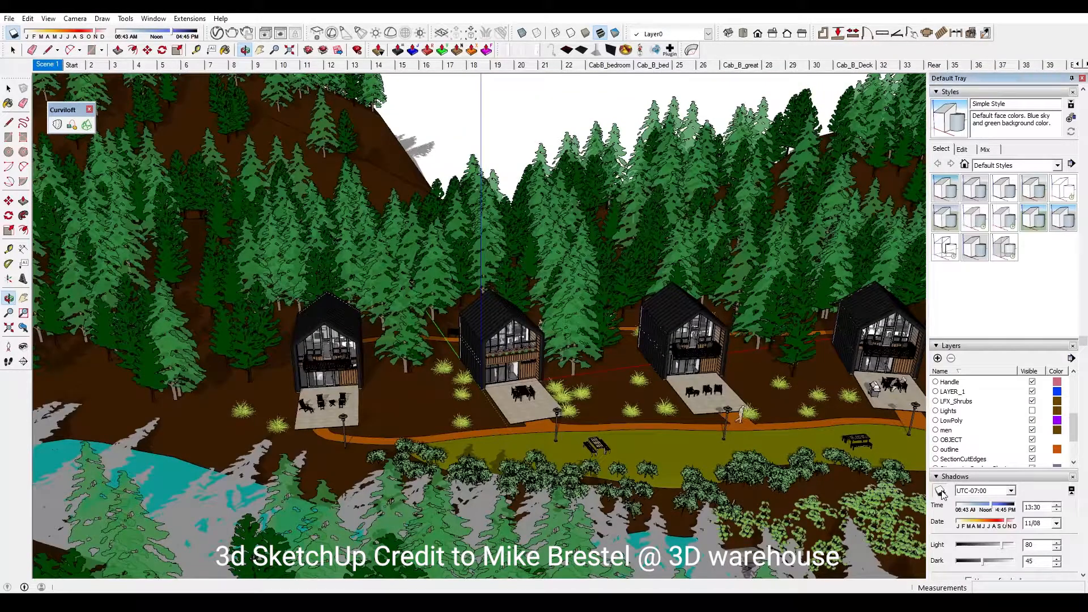
left_click(940, 491)
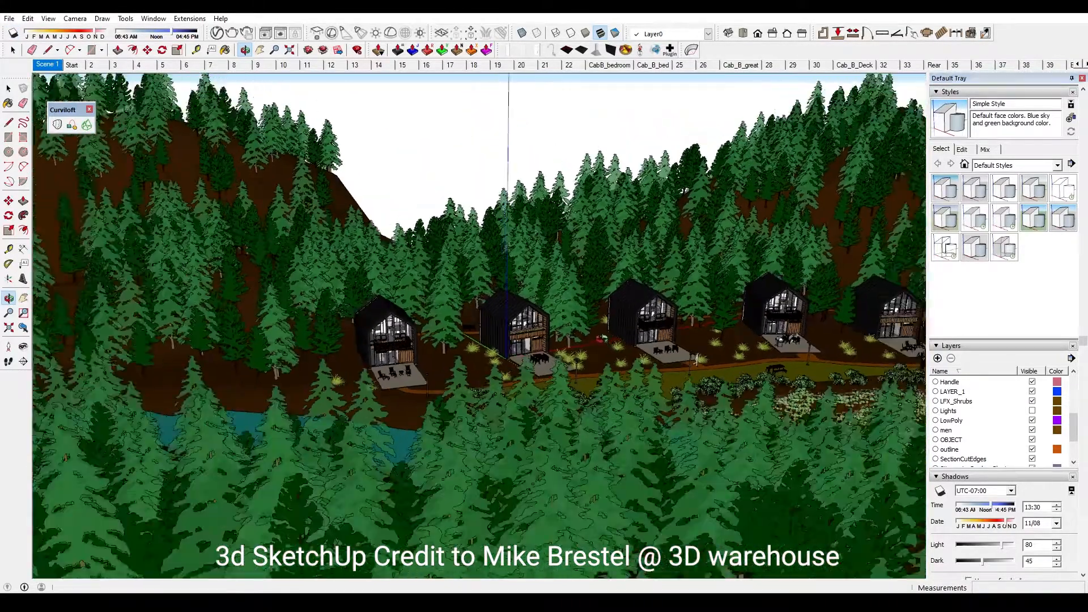
Step: Delete the tree groups covering the valley and the hills around the cabins and river
scroll(602, 339, "down", 7)
middle_click_drag(602, 339, 727, 279)
left_click(696, 248)
scroll(701, 253, "up", 3)
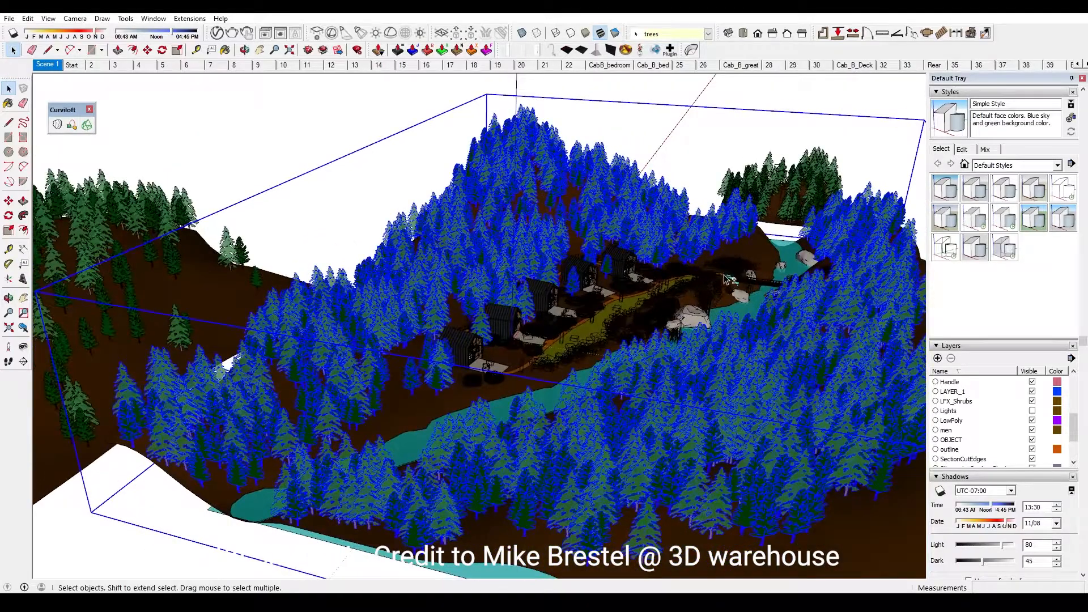
key("Delete")
left_click(758, 209)
key("Delete")
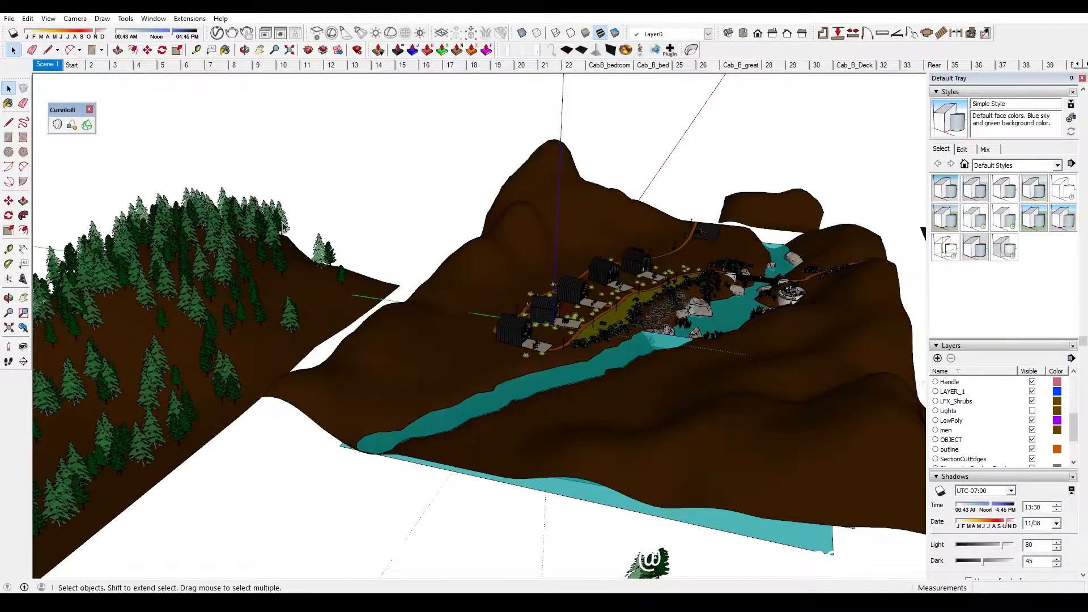
Step: Delete the trees on the neighbouring hill and the stray trees beyond the terrain edge
left_click(281, 227)
key("Delete")
middle_click_drag(805, 413, 644, 408)
left_click(645, 408)
left_click(622, 474)
key("Delete")
Step: Delete the shrubs and reeds along the riverbank, including the plants beside the boulders
scroll(482, 244, "up", 10)
middle_click_drag(136, 329, 652, 332)
scroll(517, 242, "down", 8)
left_click(517, 243)
key("Delete")
scroll(519, 250, "up", 10)
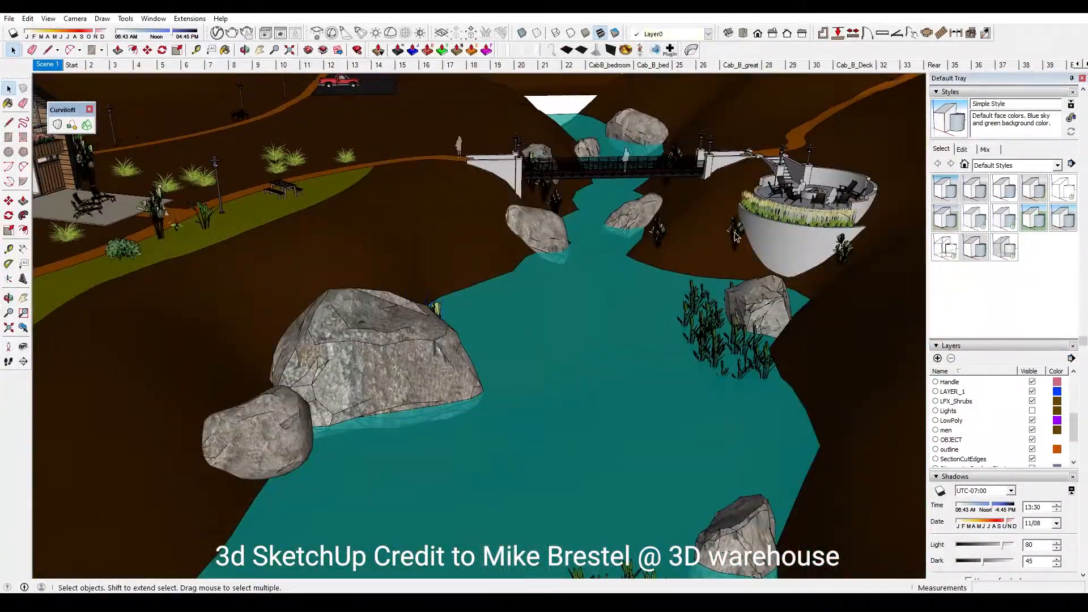
left_click(735, 237)
key("Delete")
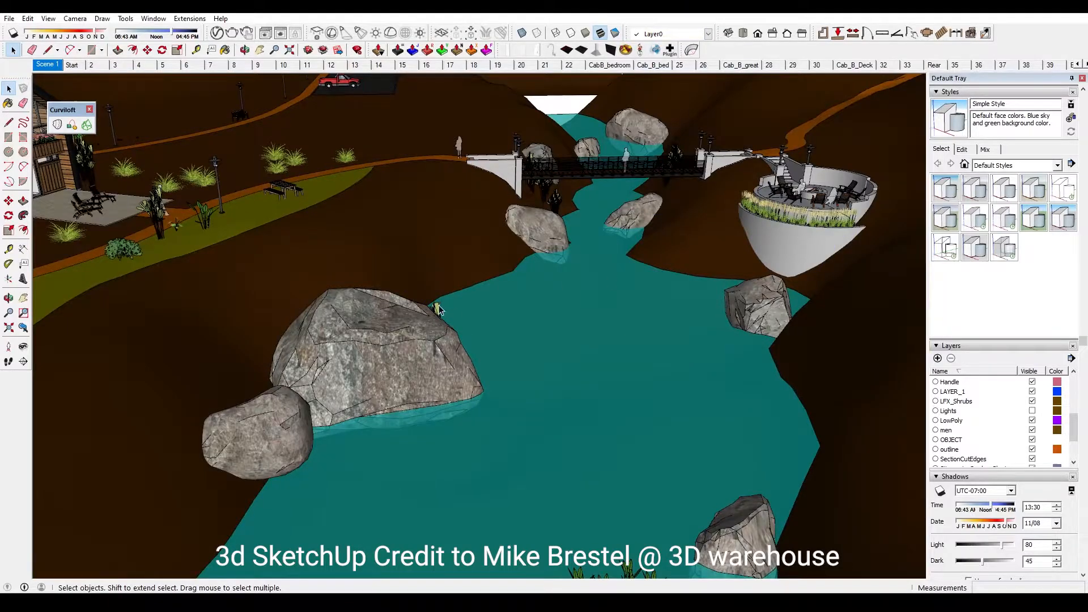
left_click(439, 309)
key("Delete")
Step: Delete the shrubs and tall plants along the lawn and footpath near the cabins
middle_click_drag(439, 309, 641, 340)
left_click(336, 296)
key("Delete")
mouse_move(499, 183)
middle_mouse_down()
mouse_move(381, 216)
mouse_move(493, 284)
middle_mouse_up()
left_click(337, 230, "shift")
key("Delete")
left_click(230, 283, "shift")
key("Delete")
middle_click_drag(230, 282, 544, 249)
key("Delete")
Step: Select several grass clumps around the cabins together and delete them
middle_click_drag(173, 250, 612, 322)
left_click(611, 322, "shift")
left_click(513, 214, "shift")
left_click(345, 401, "shift")
key("Delete")
left_click(505, 335, "shift")
key("Delete")
Step: Delete the leftover grass clumps between the cabin terraces and along the path
middle_click_drag(499, 341, 839, 261, "shift")
left_click(341, 388, "shift")
key("Delete")
scroll(342, 390, "down", 5)
mouse_move(342, 390)
middle_mouse_down()
mouse_move(772, 342)
mouse_move(559, 311)
mouse_move(522, 396)
mouse_move(592, 317)
mouse_move(286, 419)
middle_mouse_up()
scroll(559, 312, "up", 5)
left_click(285, 422, "shift")
left_click(304, 318, "shift")
key("Delete")
left_click(496, 204, "shift")
key("Delete")
Step: Remove the last grass clump behind the cabins and check the cleared site from farther away
middle_click_drag(497, 205, 583, 397)
left_click(583, 408, "shift")
mouse_move(593, 338)
middle_mouse_down()
mouse_move(469, 225)
mouse_move(479, 222)
mouse_move(398, 348)
mouse_move(415, 342)
middle_mouse_up()
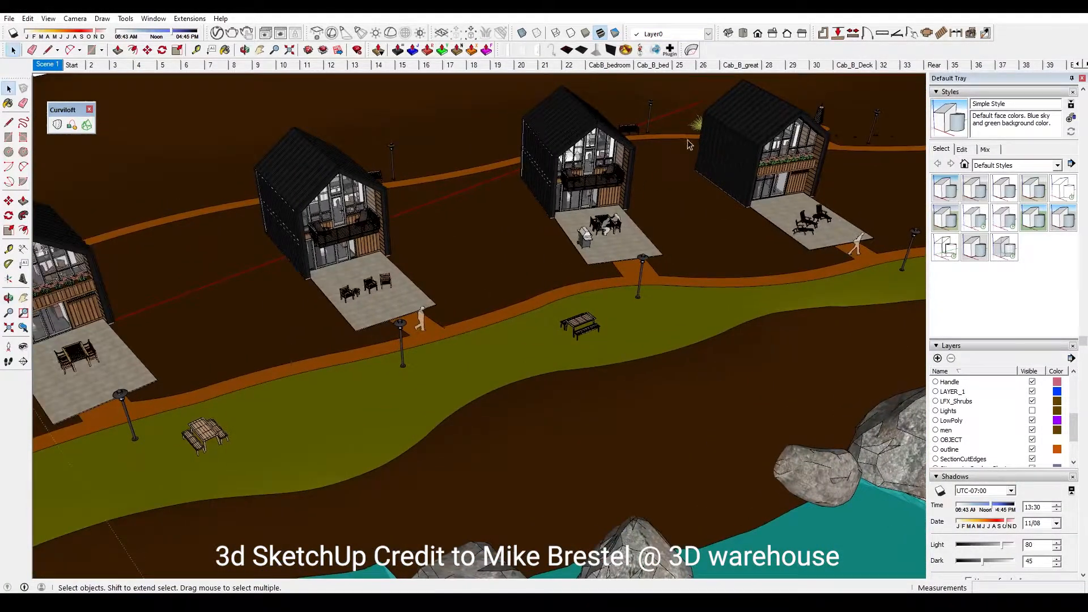
middle_click_drag(489, 290, 474, 266)
scroll(469, 257, "down", 5)
scroll(437, 261, "up", 5)
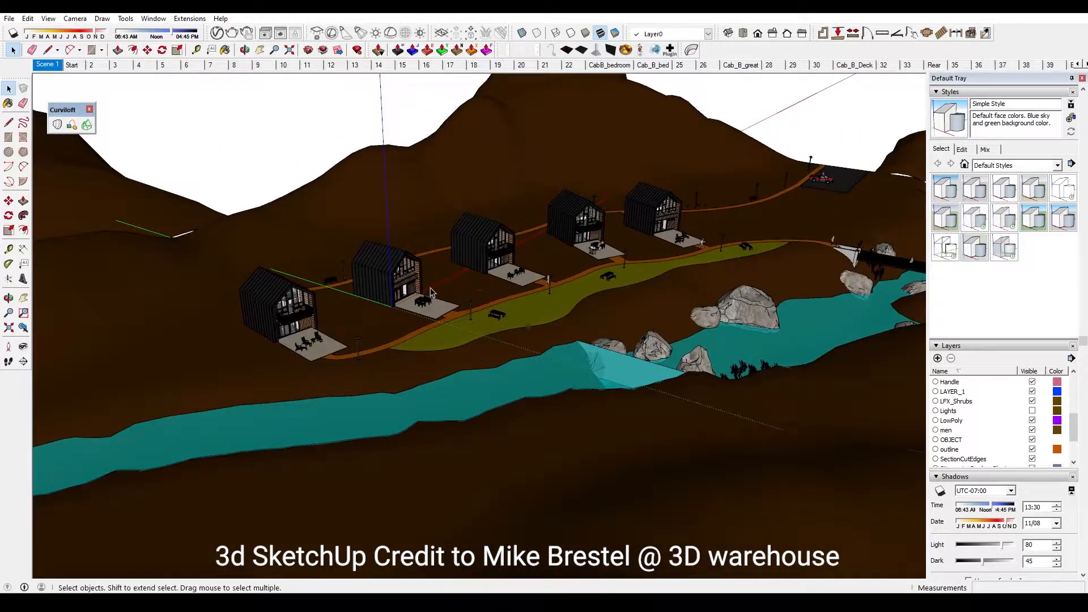
scroll(408, 266, "down", 2)
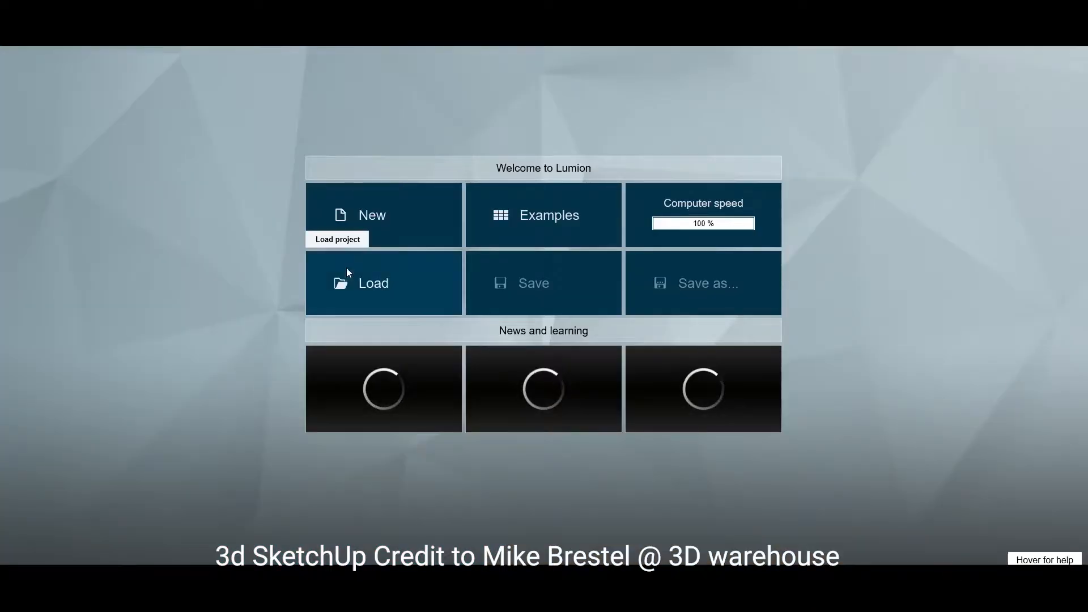
Step: Switch to Lumion and create a new project from the flat grass landscape without a preselected model
left_click(370, 230)
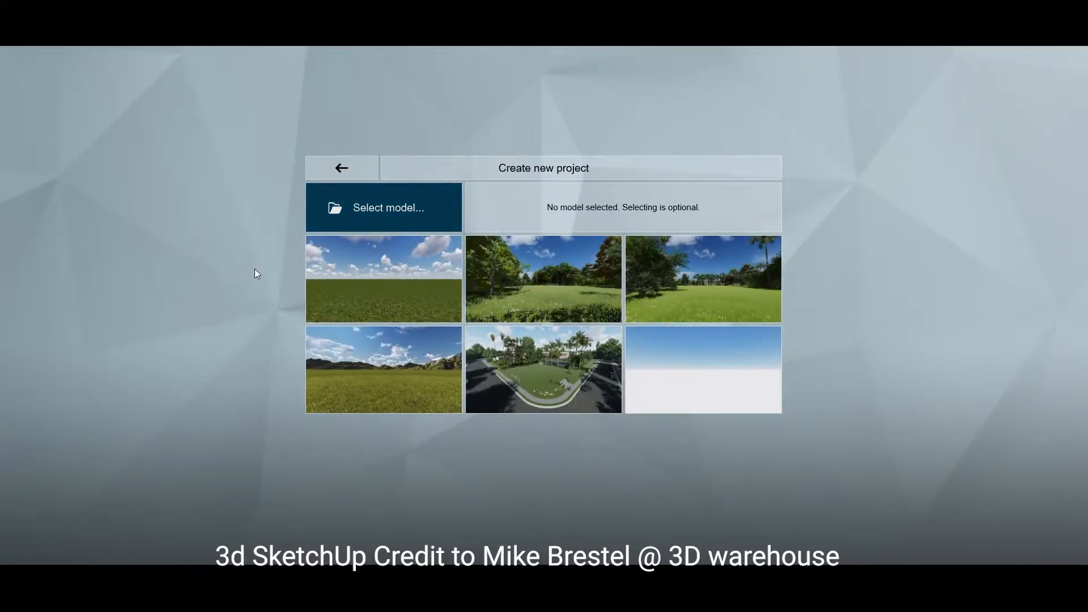
left_click(361, 293)
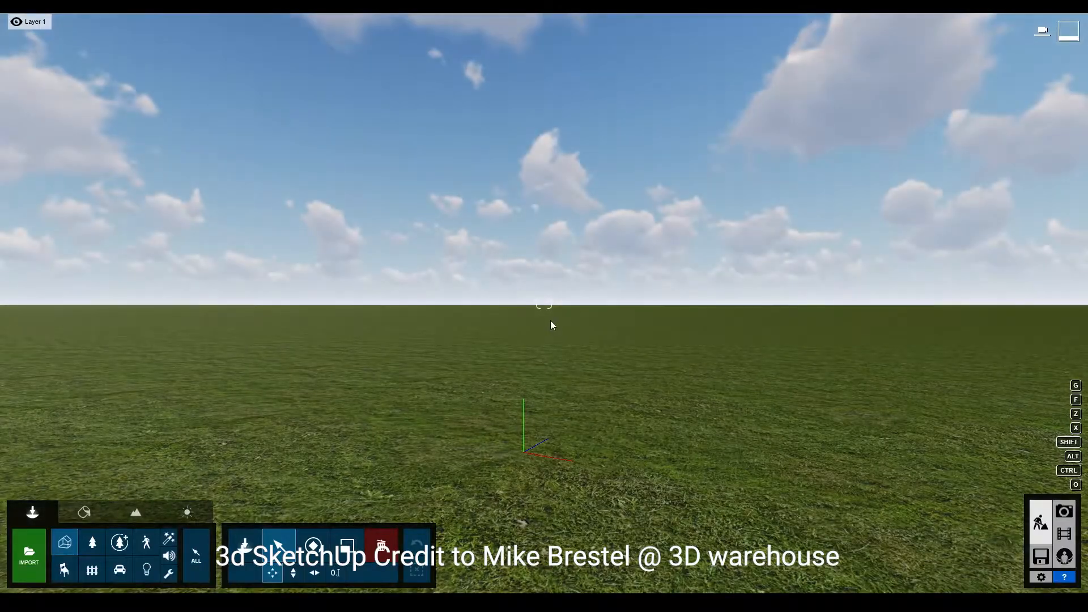
mouse_move(550, 321)
right_mouse_down()
mouse_move(513, 377)
mouse_move(524, 453)
mouse_move(545, 320)
right_mouse_up()
key("a")
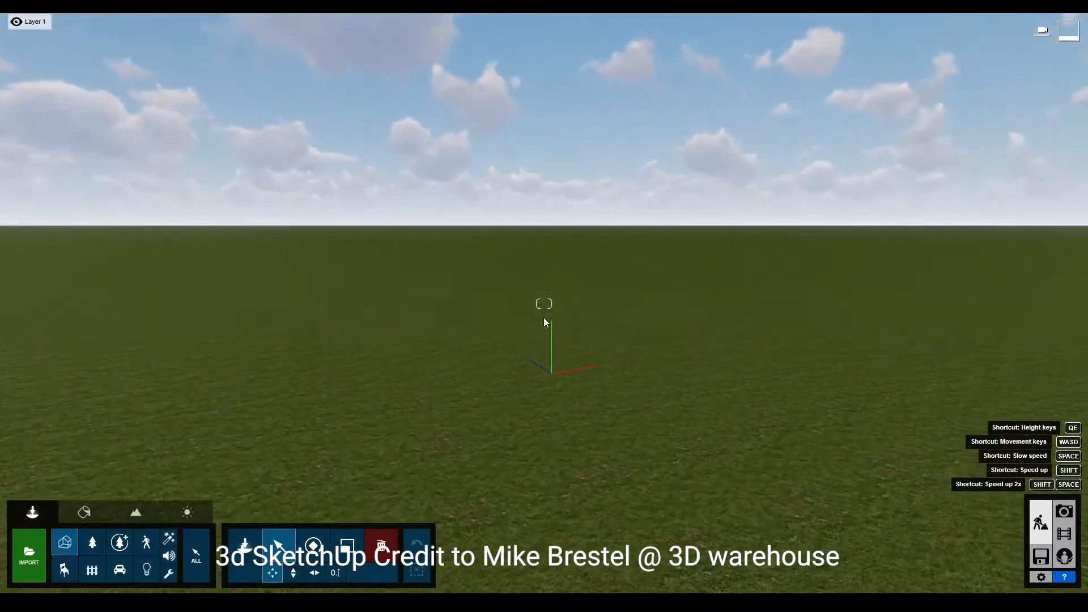
Step: Import AutoSave_dadu_3DWH_3-1.skp into the Main category with edges off and place it on the grass terrain
left_click(39, 549)
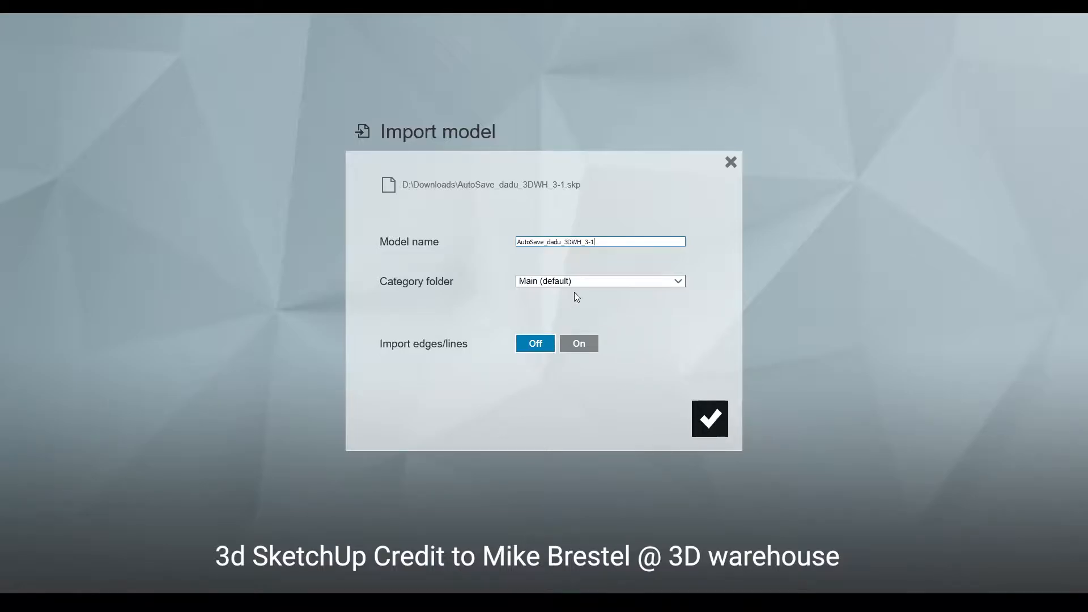
left_click(697, 419)
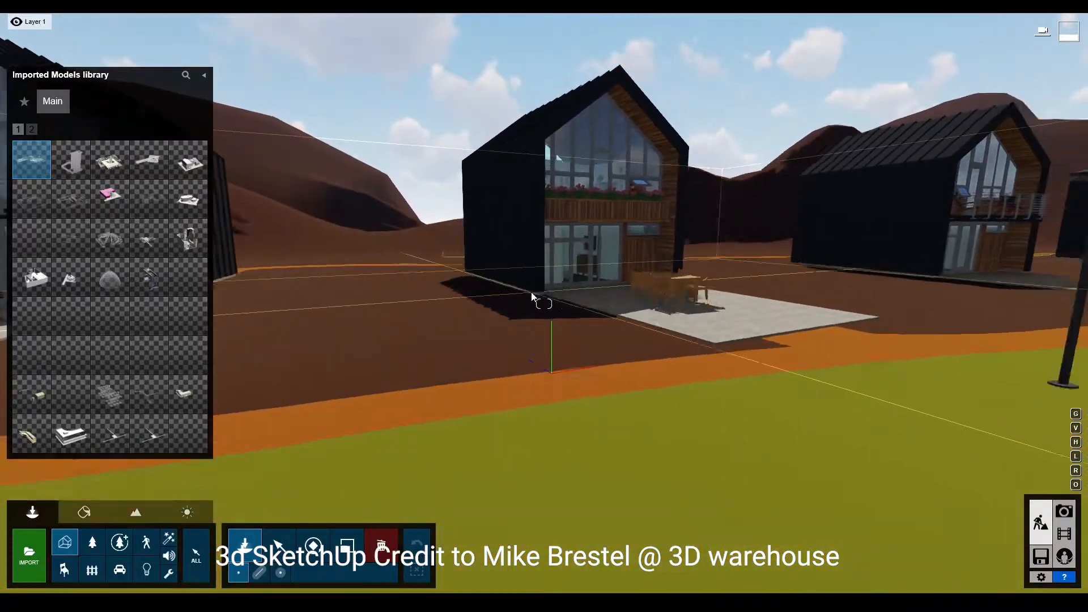
scroll(549, 314, "up", 4)
scroll(559, 334, "down", 2)
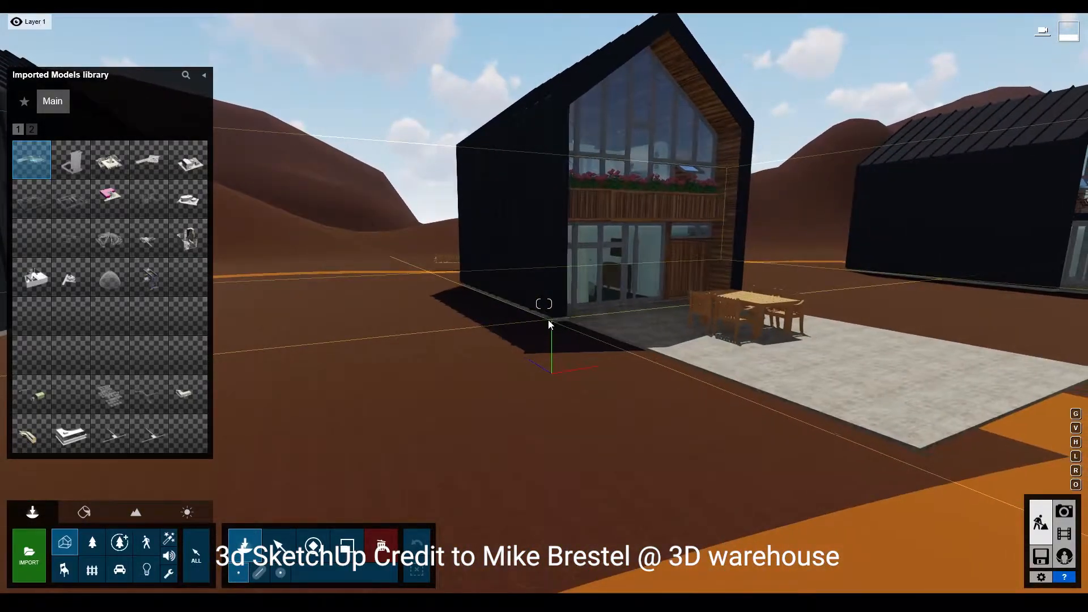
scroll(525, 297, "down", 3)
scroll(520, 287, "up", 2)
middle_click_drag(523, 286, 362, 290)
scroll(362, 290, "down", 1)
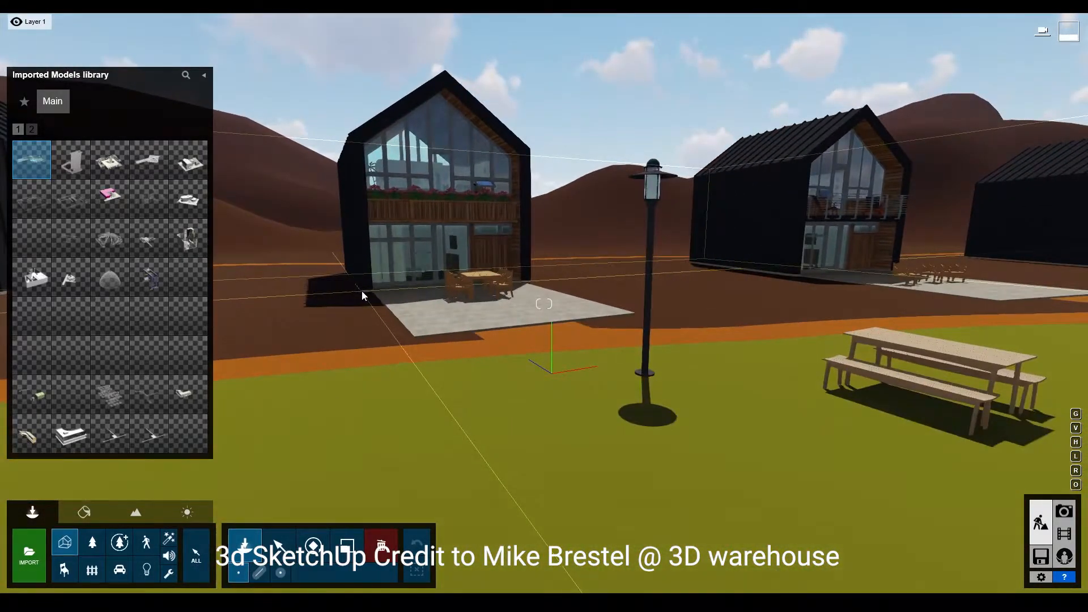
scroll(362, 291, "down", 5)
scroll(504, 275, "up", 6)
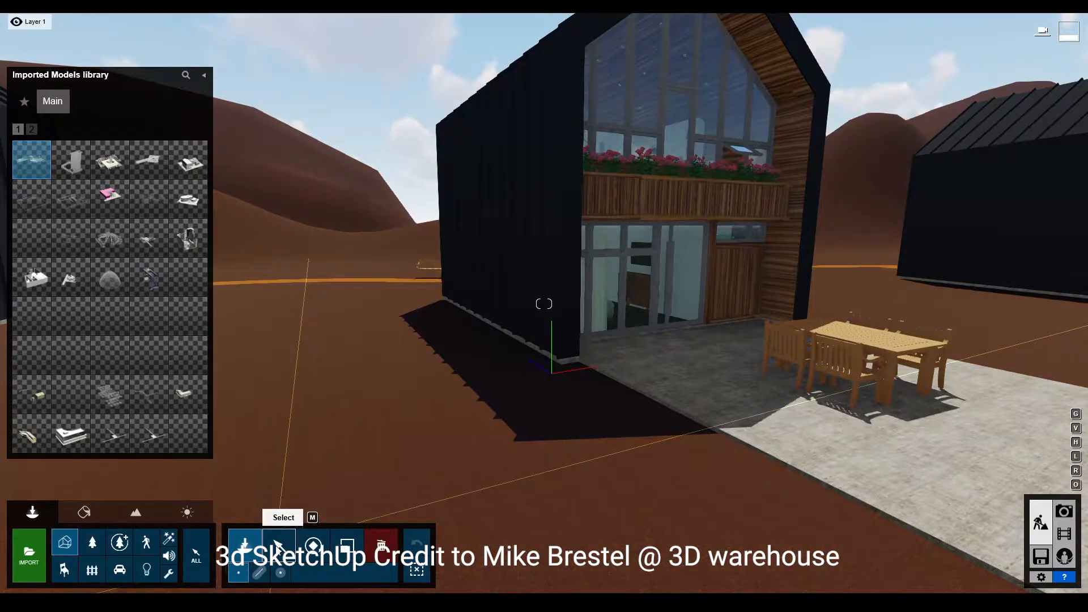
Step: Select the imported cabin model and move it vertically upward from the grass ground
left_click(277, 547)
left_click(550, 362)
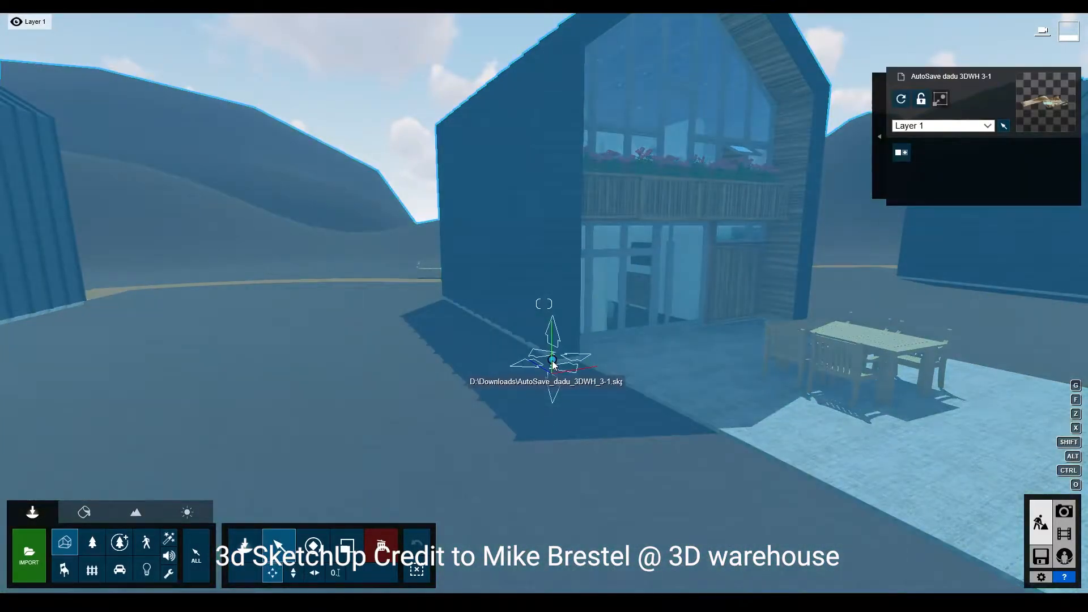
key("s")
right_click_drag(554, 365, 816, 365)
key("w")
key("d")
key("s")
right_click_drag(567, 295, 350, 281)
left_click(350, 283)
left_click(293, 572)
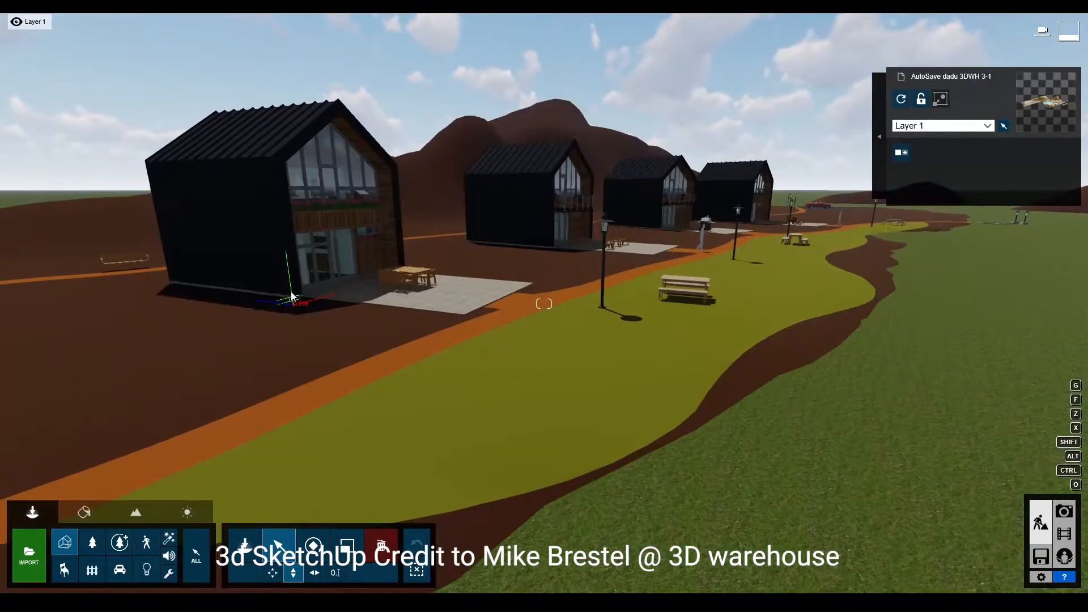
left_click_drag(293, 296, 289, 215)
Step: Raise the model further until its river and terrain sit clear of the grass ground
right_click_drag(289, 216, 270, 268)
key("s")
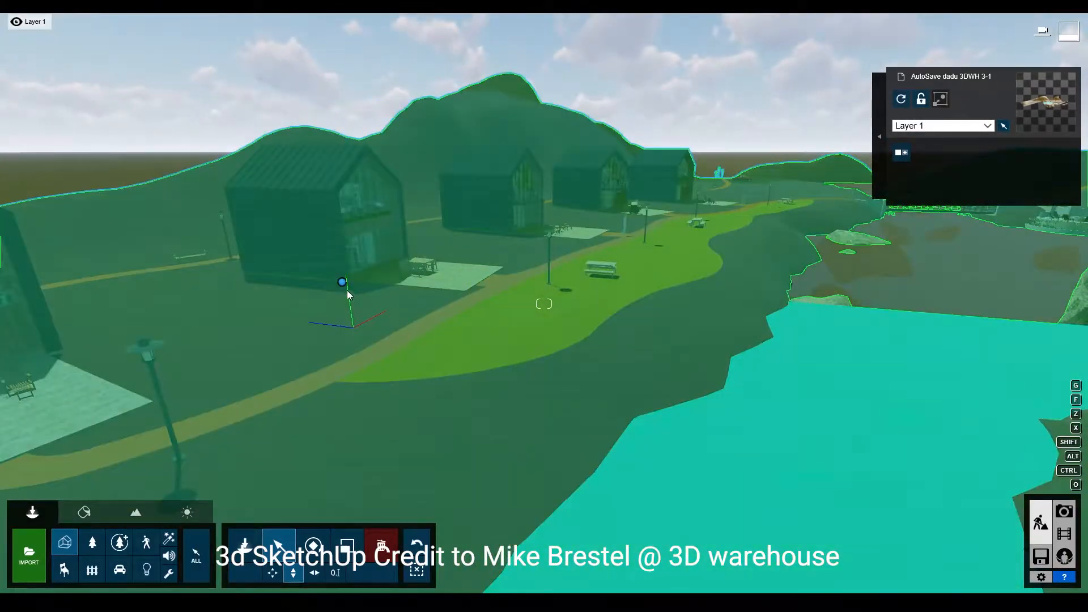
left_click_drag(341, 282, 323, 99)
key("s")
right_click_drag(323, 100, 381, 220)
left_click_drag(426, 344, 431, 276)
Step: Inspect the raised model from above and along the row of cabins, lawn and footpath
key("w")
right_click_drag(431, 276, 499, 267)
key("w")
key("s")
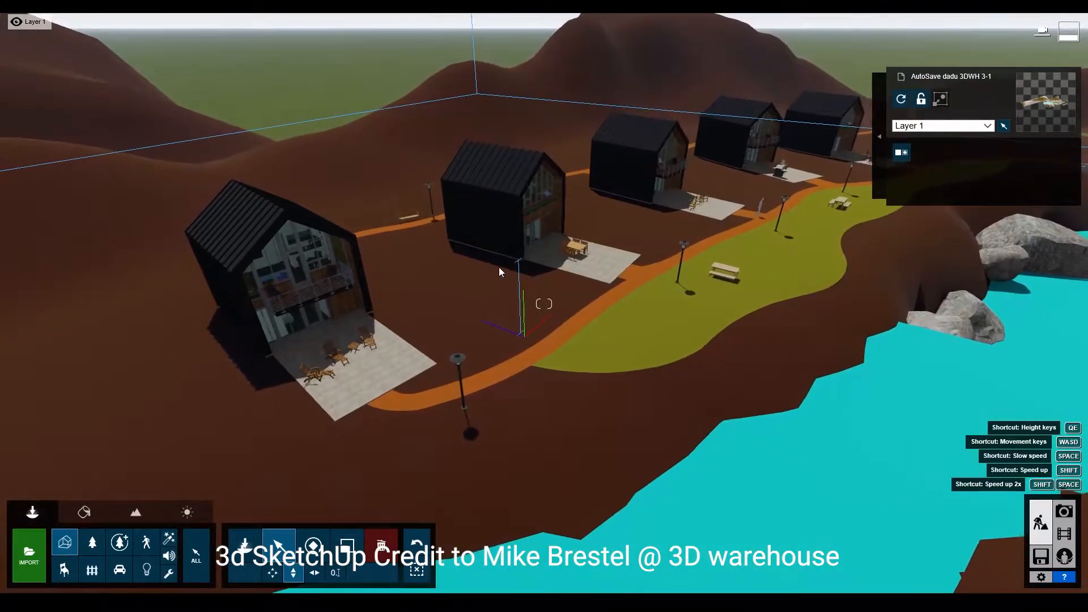
key("a")
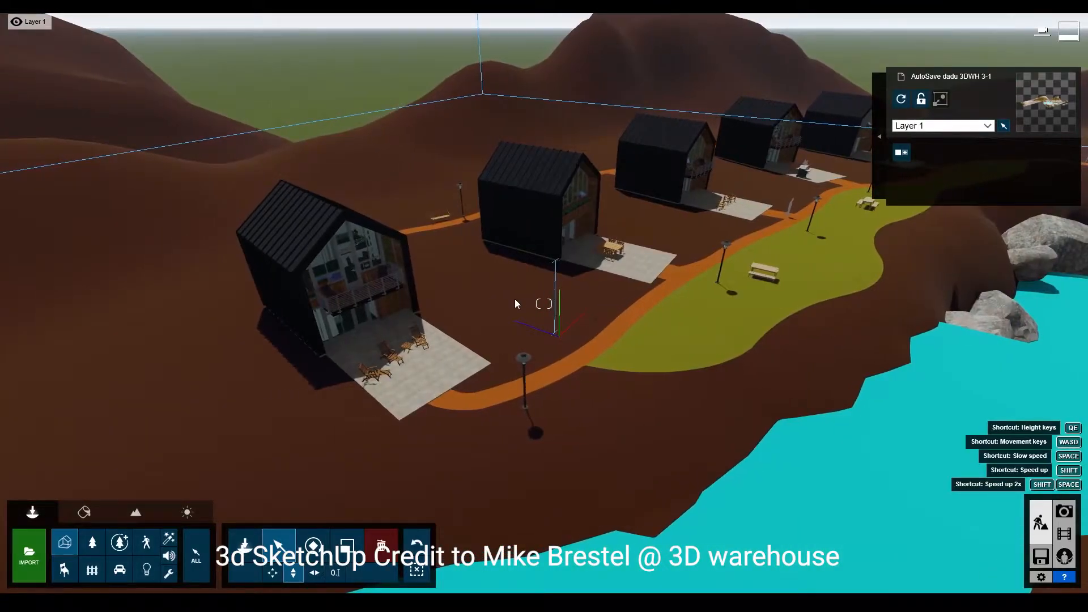
key("d")
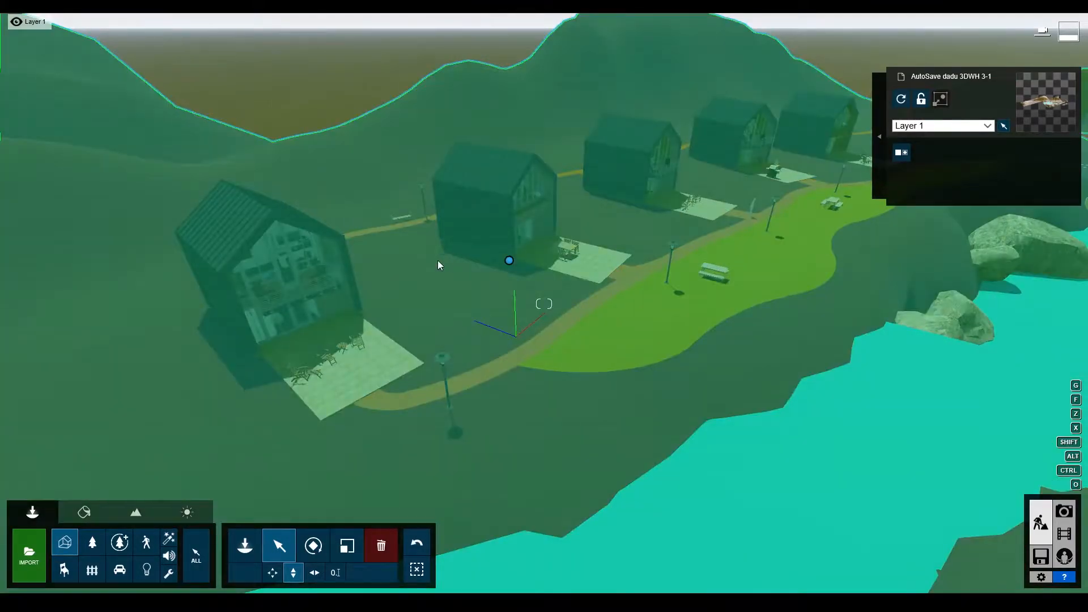
right_click_drag(437, 260, 559, 230)
key("w")
key("w")
right_click_drag(483, 318, 587, 293)
key("w")
right_click_drag(488, 318, 611, 205)
key("w")
key("w")
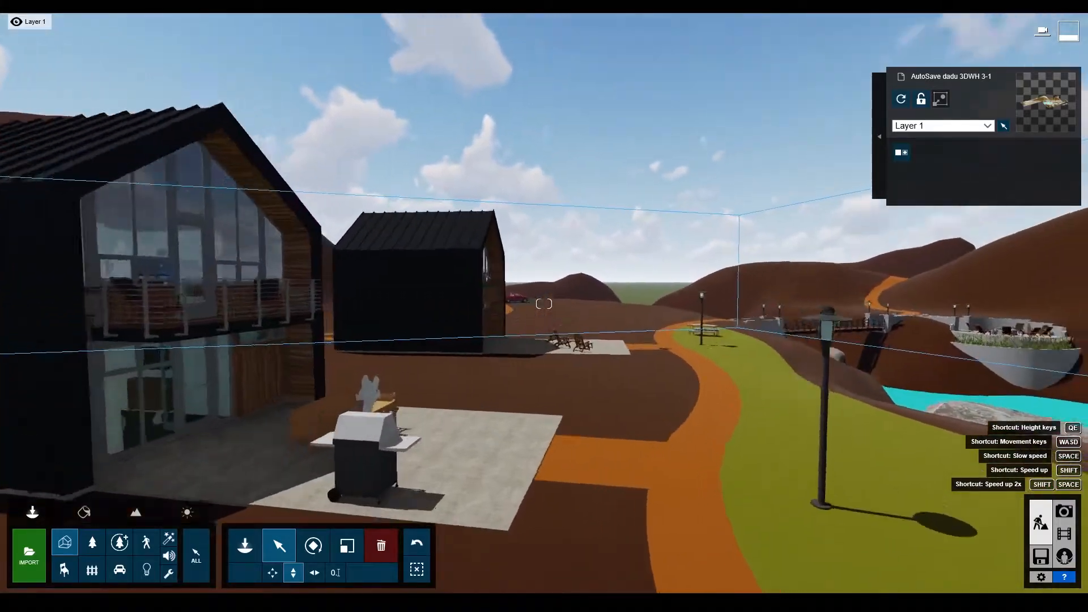
Step: Inspect the parking area, the terrain edges and the river channel with its boulders and waterfall
key("w")
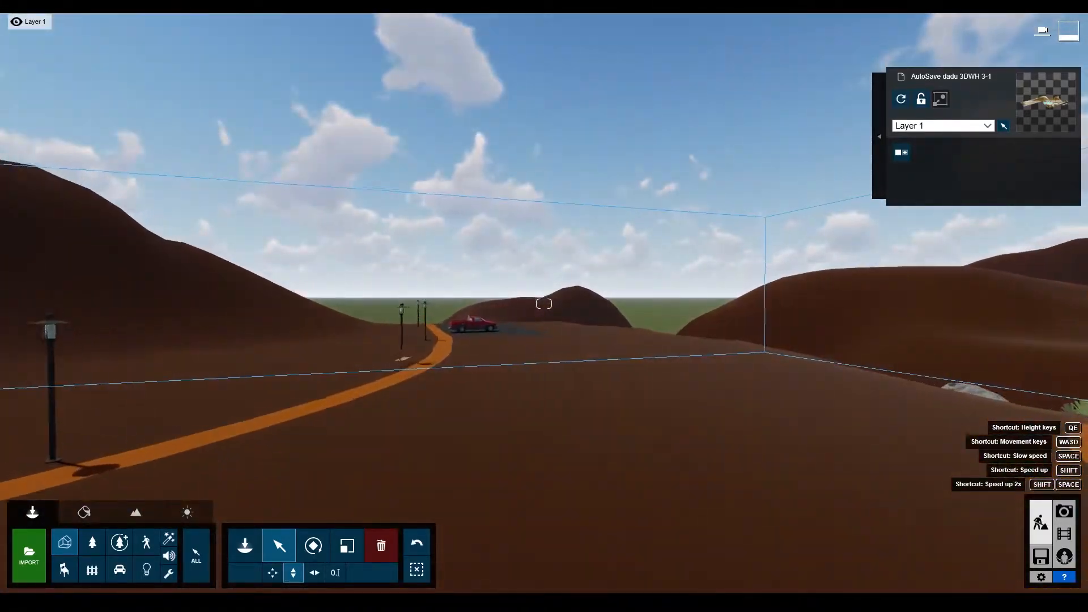
key("w")
right_click_drag(544, 305, 352, 289)
key("w")
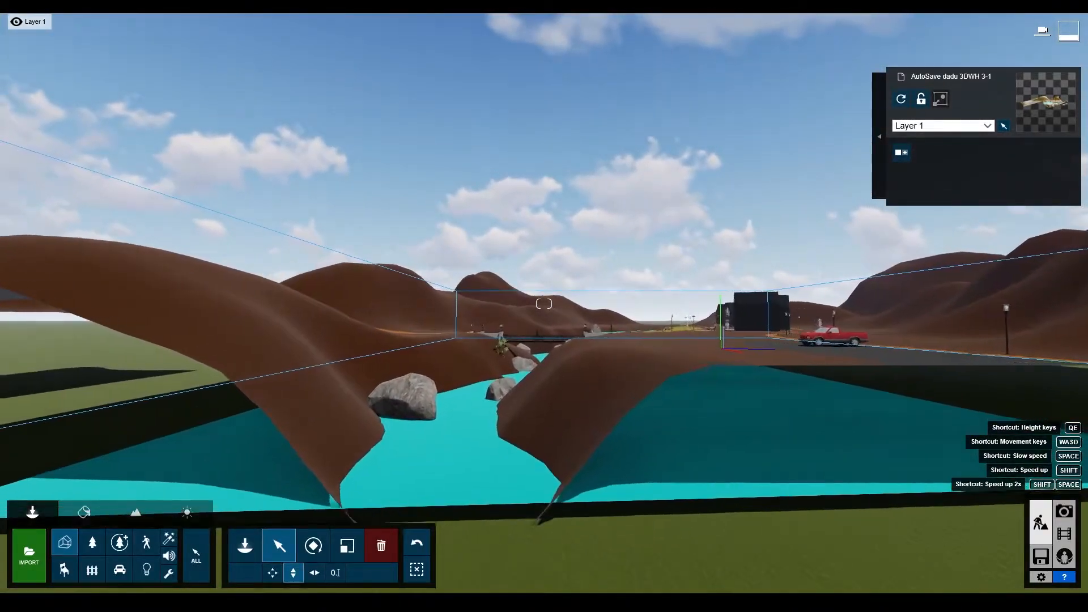
key("s")
right_click_drag(544, 303, 640, 275)
key("w")
key("w")
key("w")
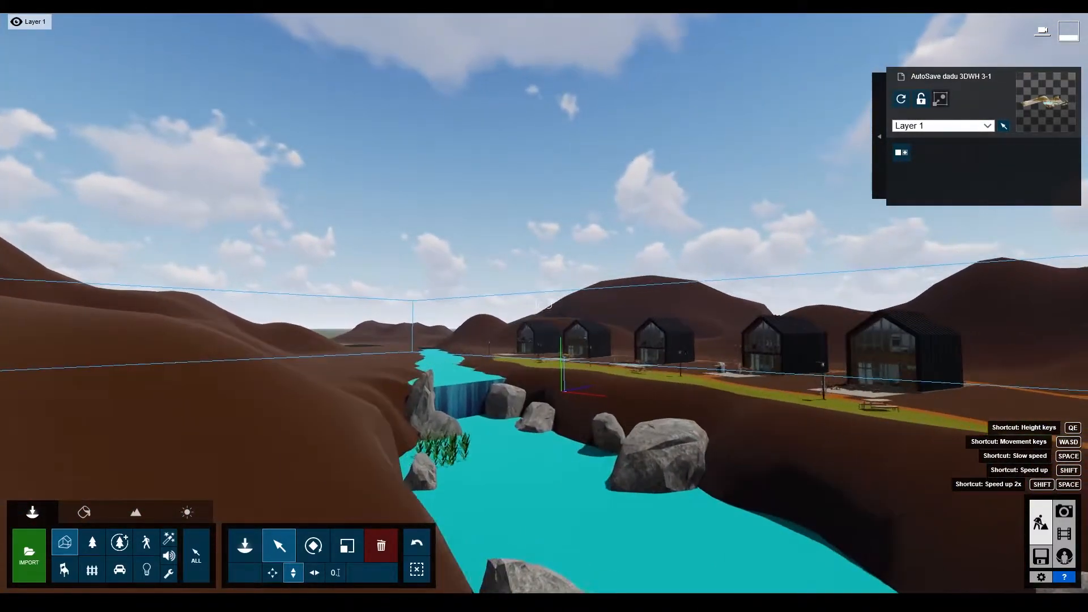
Step: Turn the view toward the river and cabins, and deselect the imported cabin model
left_click(452, 313)
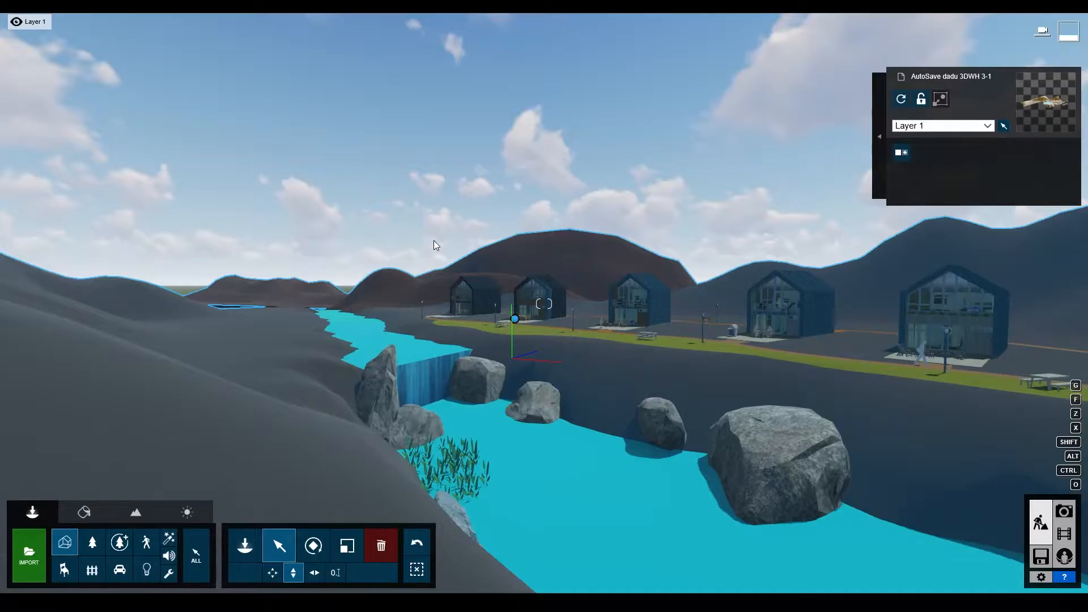
right_click_drag(493, 432, 529, 440)
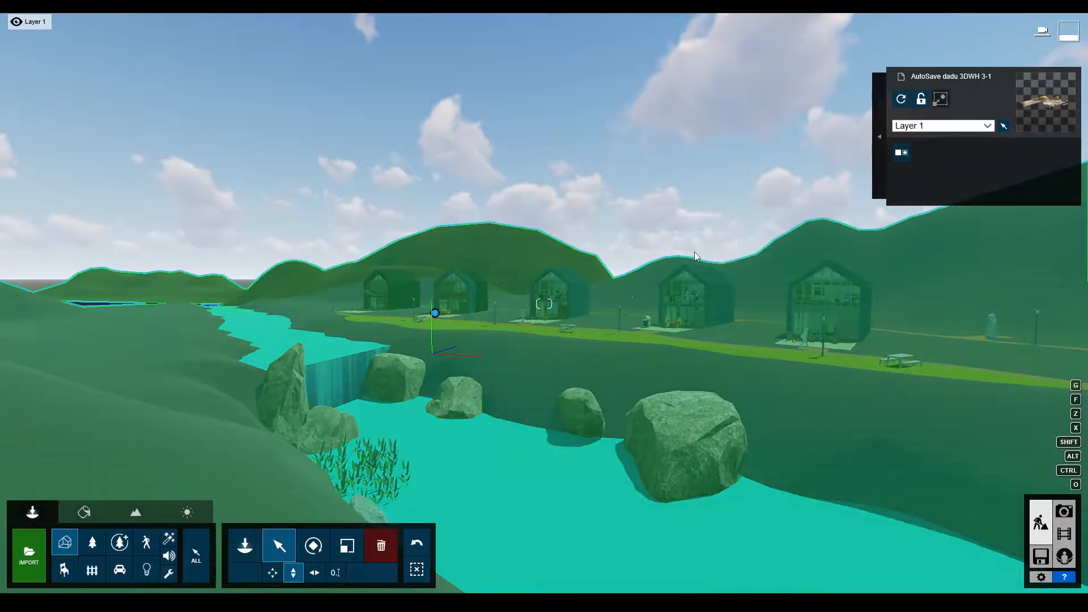
mouse_move(695, 251)
right_mouse_down()
mouse_move(692, 234)
mouse_move(699, 242)
right_mouse_up()
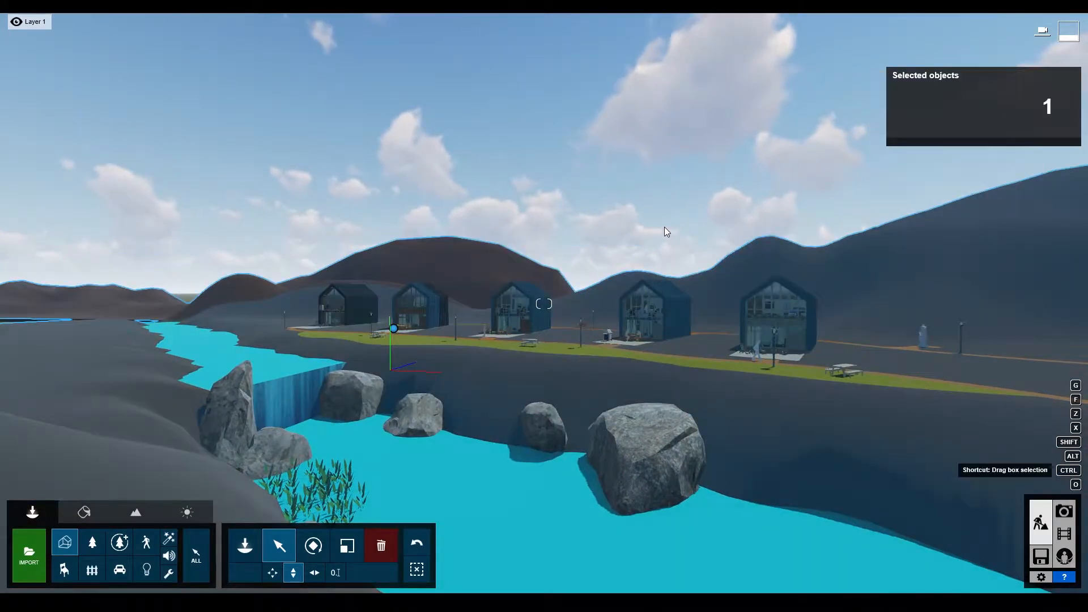
left_click(665, 227, "ctrl")
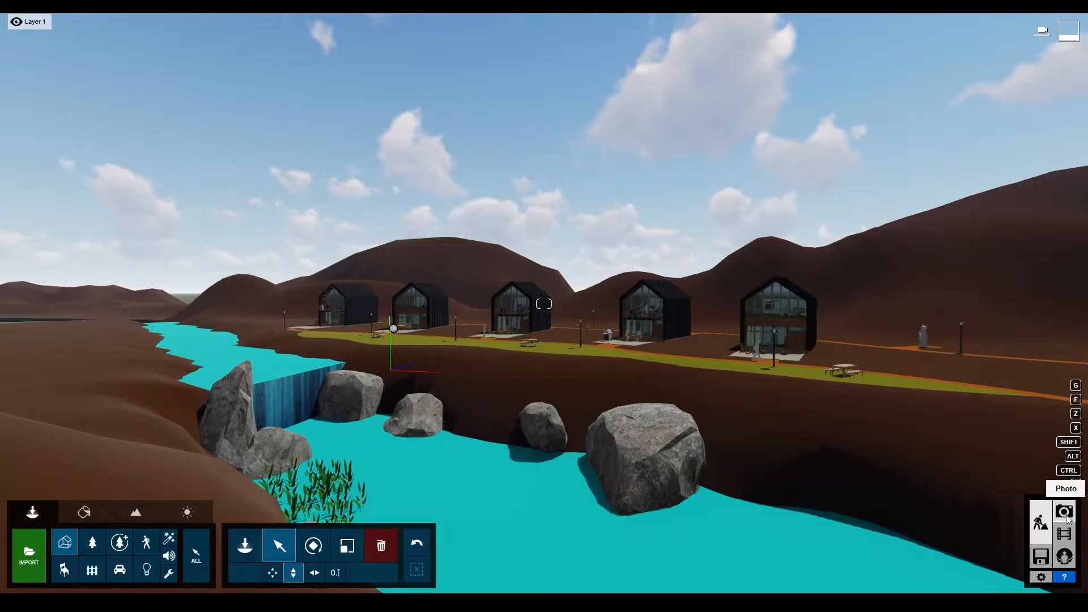
Step: Switch to Photo mode and frame the river, boulders and cabin row from a camera height of about 1.76 m
left_click(1064, 513)
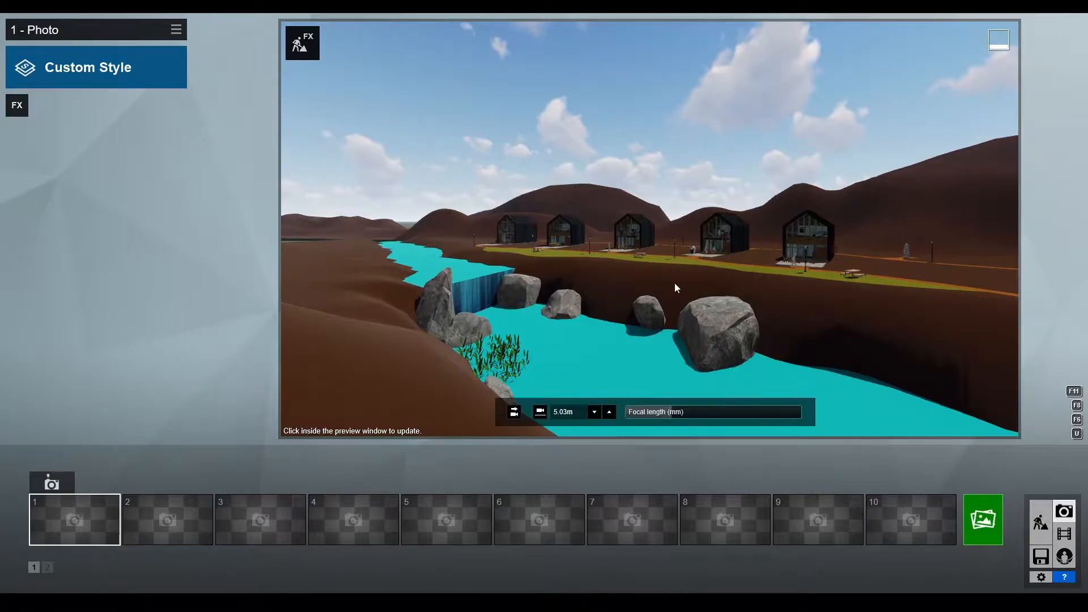
mouse_move(652, 276)
right_mouse_down()
mouse_move(676, 285)
mouse_move(654, 319)
mouse_move(654, 403)
mouse_move(658, 281)
right_mouse_up()
key("w")
key("a")
right_click_drag(654, 331, 653, 324)
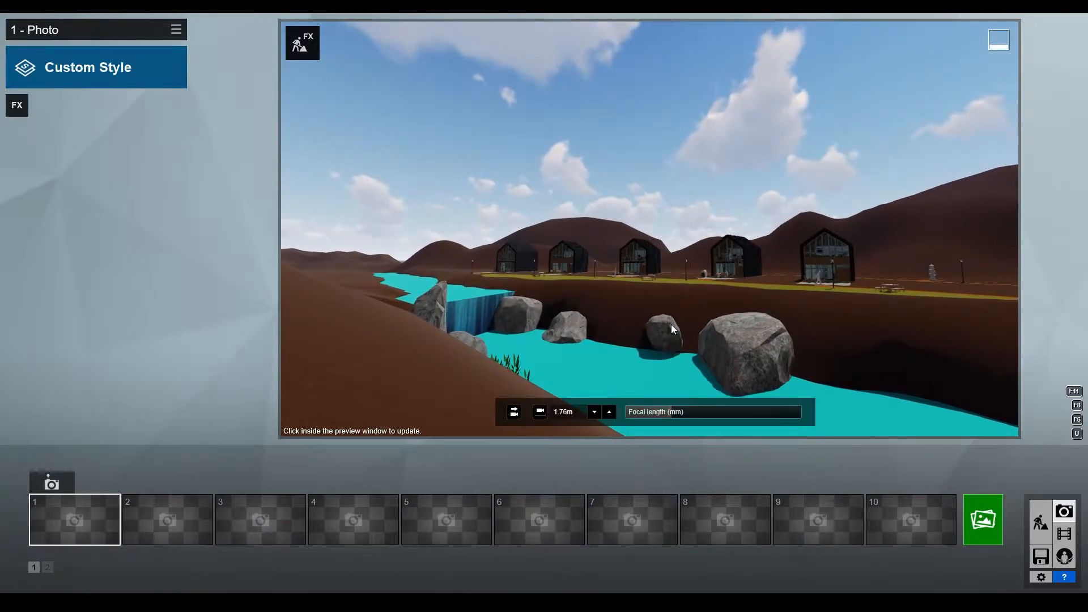
Step: Try a wide focal length of about 10 mm for the photo camera, and lengthen it for a tighter view
mouse_move(673, 412)
left_click(672, 412)
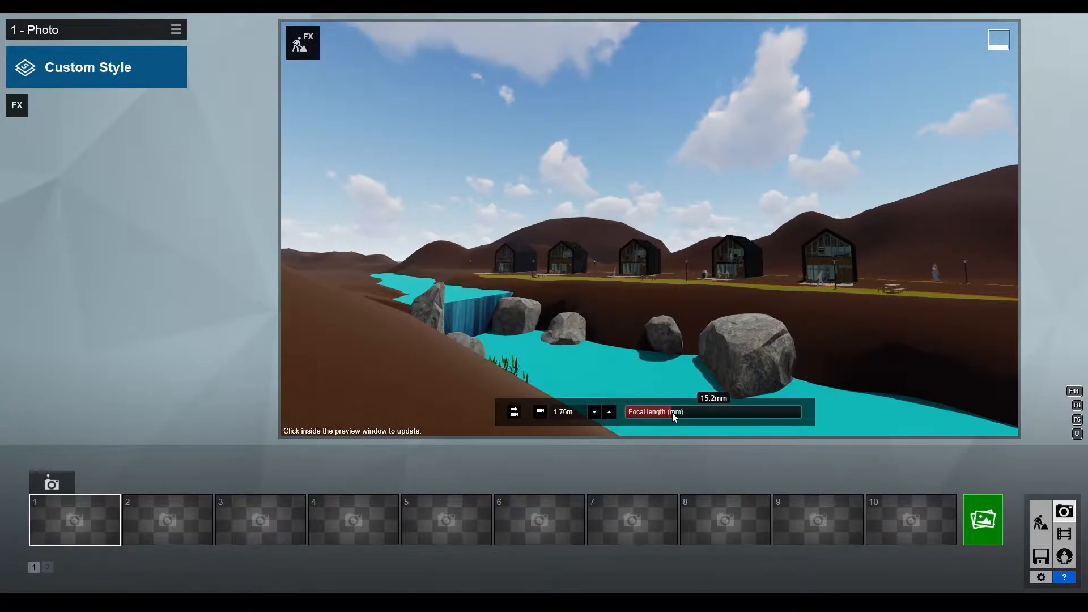
left_click_drag(673, 413, 629, 414)
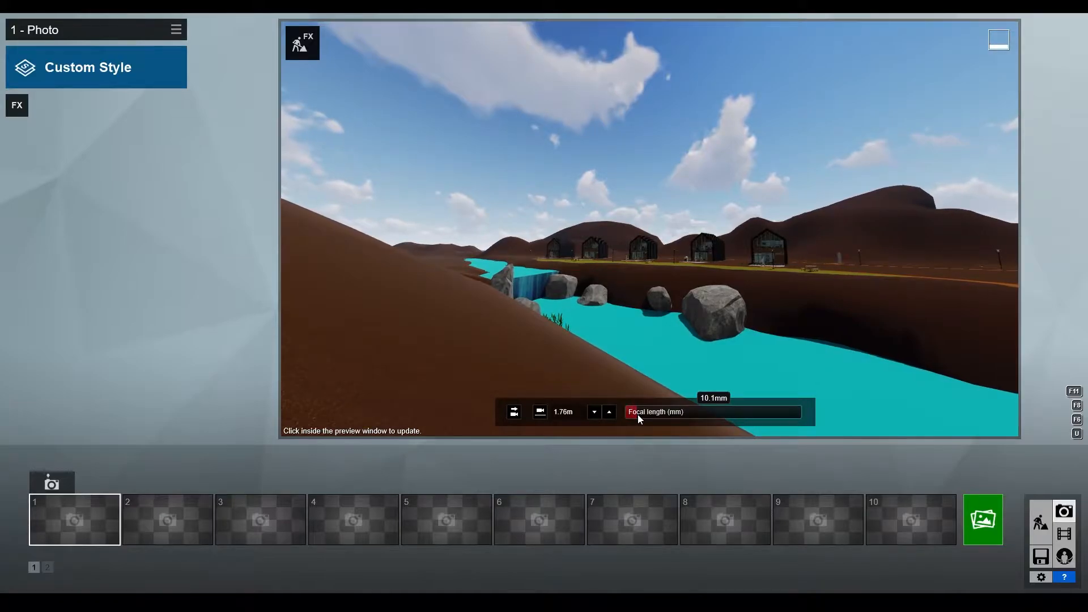
left_click_drag(631, 415, 689, 416)
Step: Recompose the shot on the waterfall, boulders and five cabins at about 2.16 m height, and store it in photo slot 1
right_click_drag(689, 416, 653, 422)
key("s")
key("d")
key("d")
key("a")
key("d")
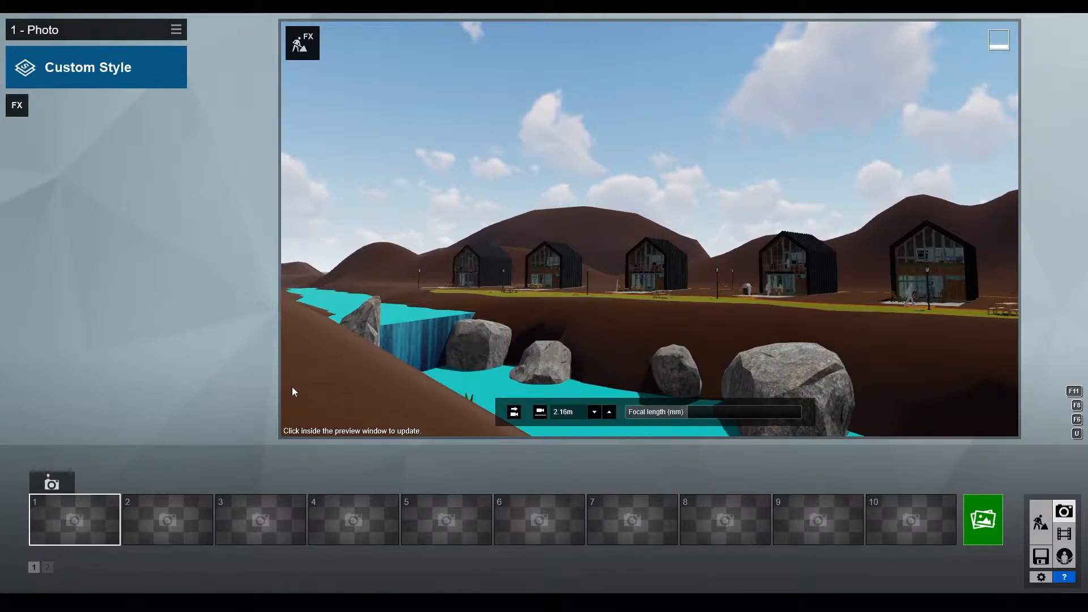
left_click(64, 482)
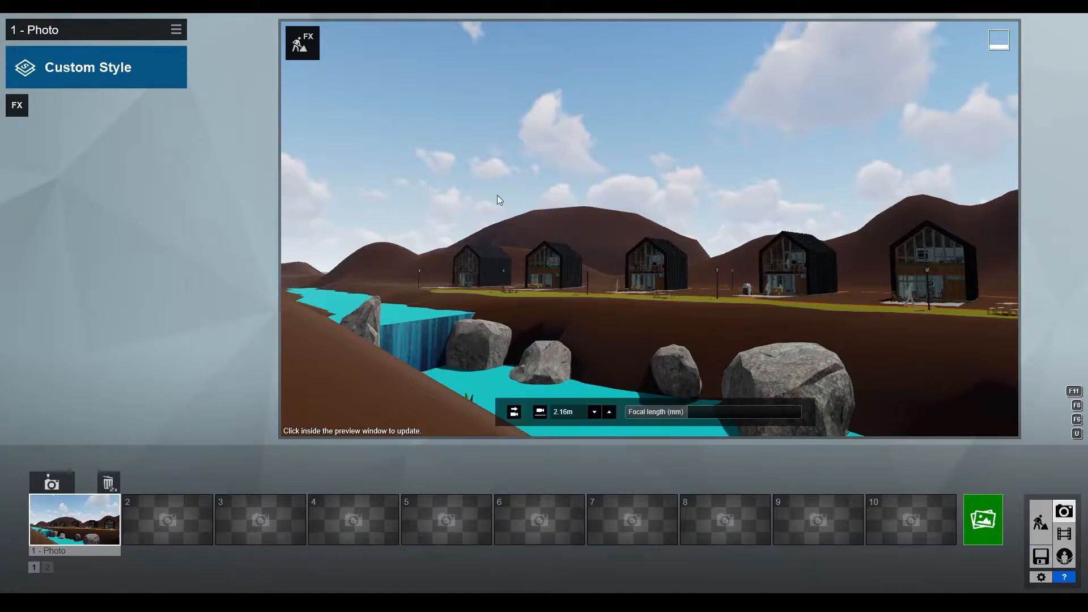
Step: Add the 2-Point Perspective camera effect to photo 1
left_click(17, 106)
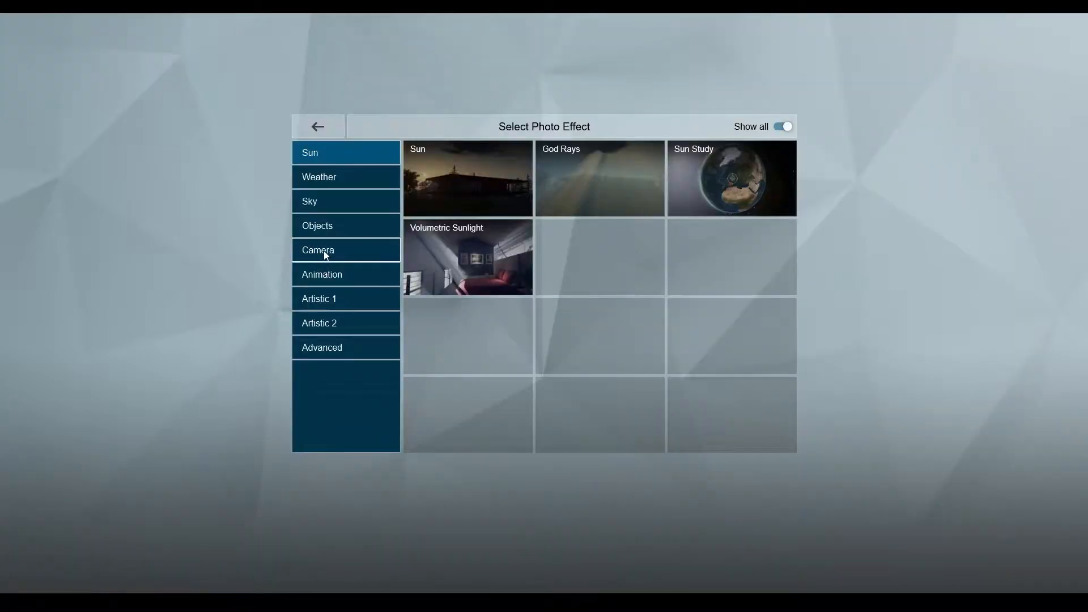
left_click(338, 251)
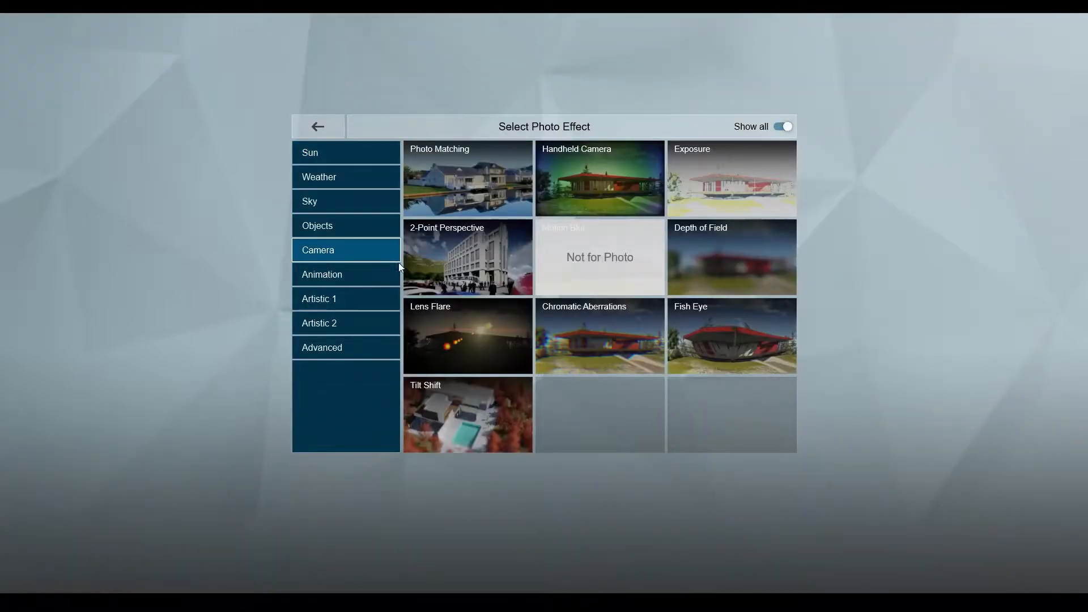
left_click(466, 258)
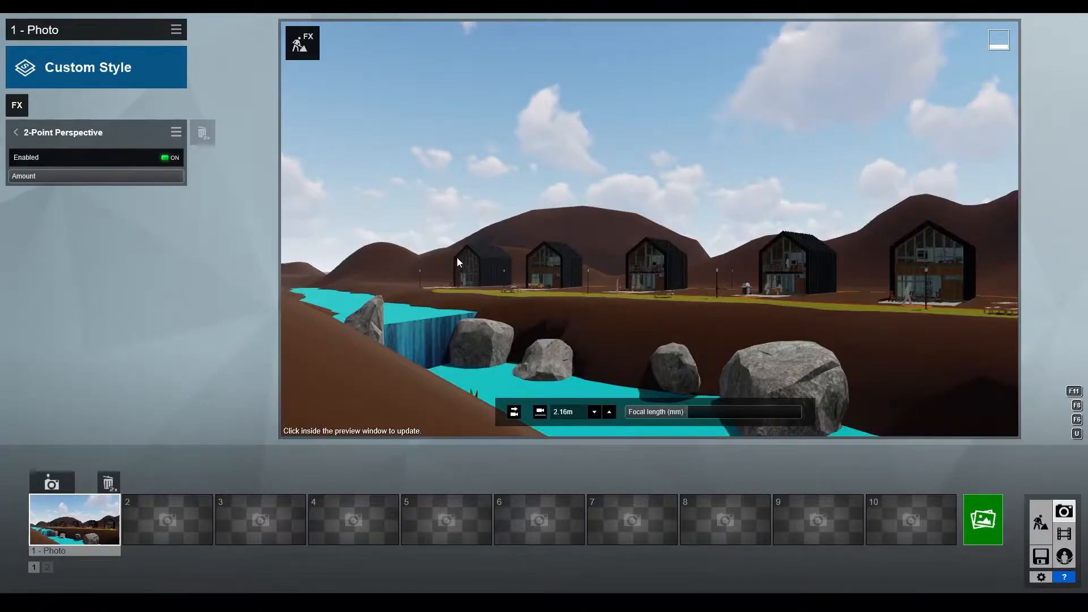
Step: Compare the photo with 2-Point Perspective off and on, leaving the effect enabled
left_click(165, 158)
left_click(165, 157)
left_click(166, 158)
left_click(165, 158)
left_click(165, 157)
left_click(166, 157)
left_click(166, 158)
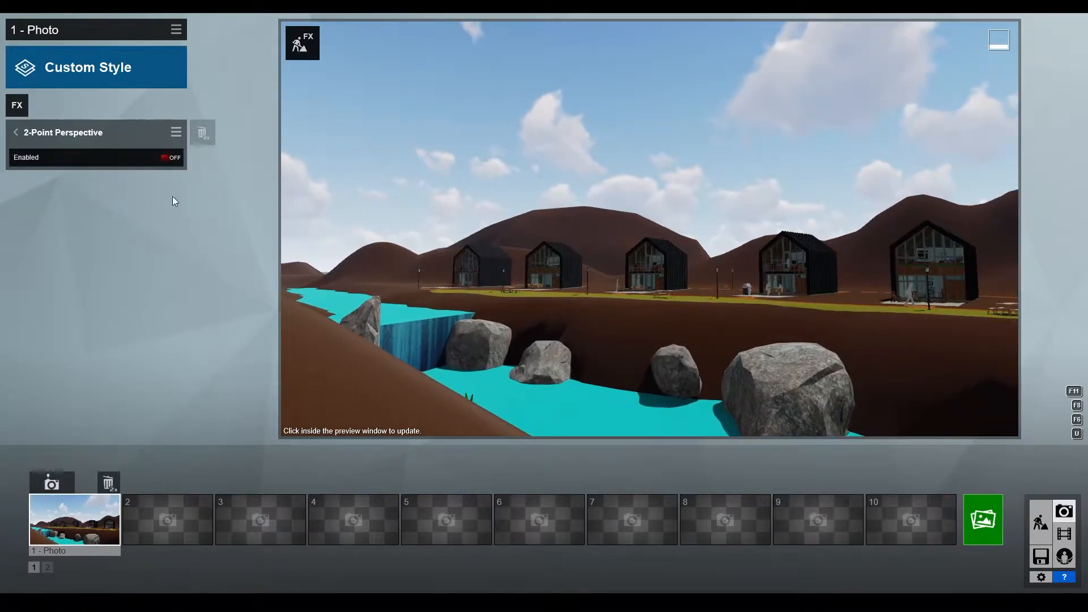
left_click(165, 159)
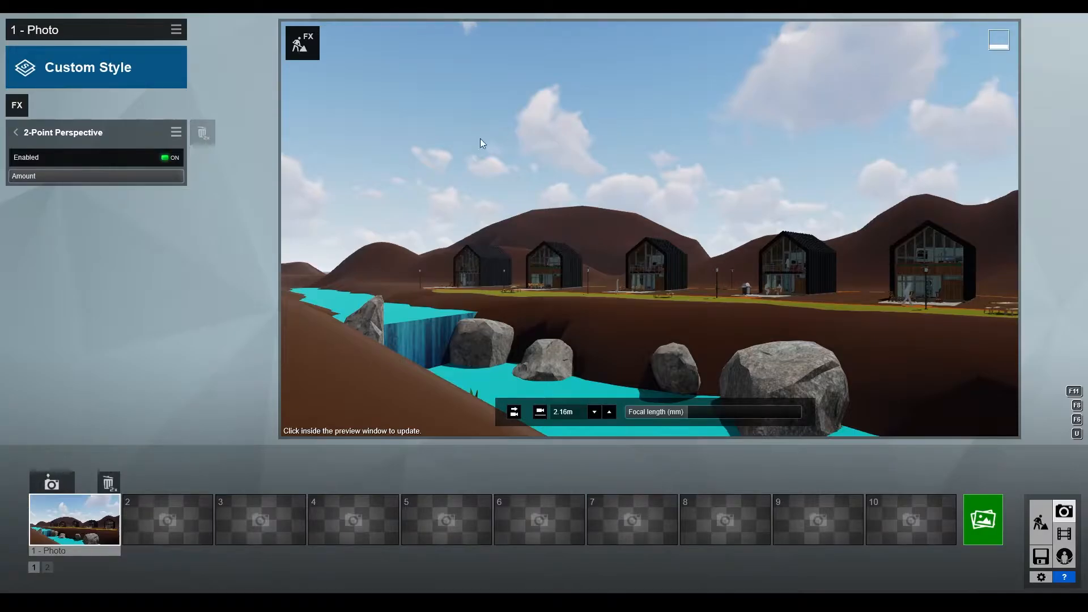
Step: Return to the effect list, refresh the preview, and review the available preset photo styles without applying one
left_click(16, 133)
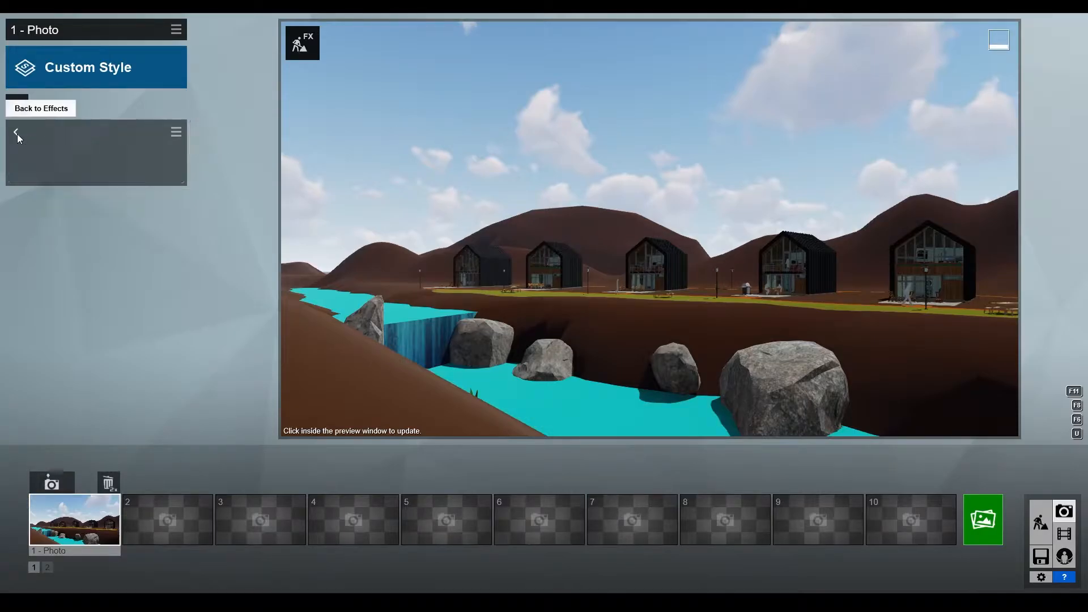
left_click(499, 246)
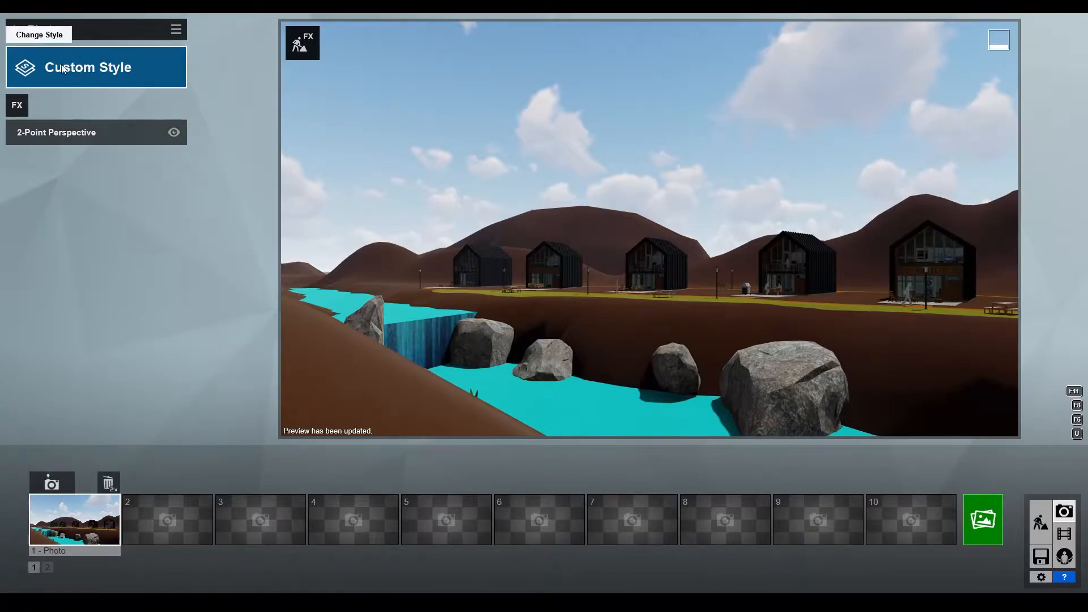
left_click(107, 69)
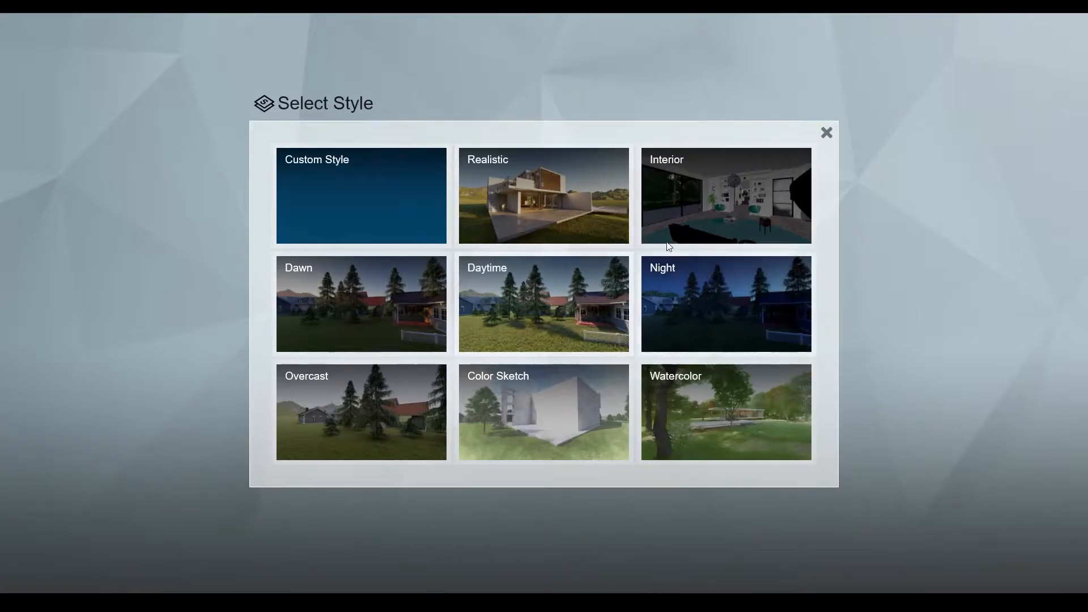
left_click(827, 133)
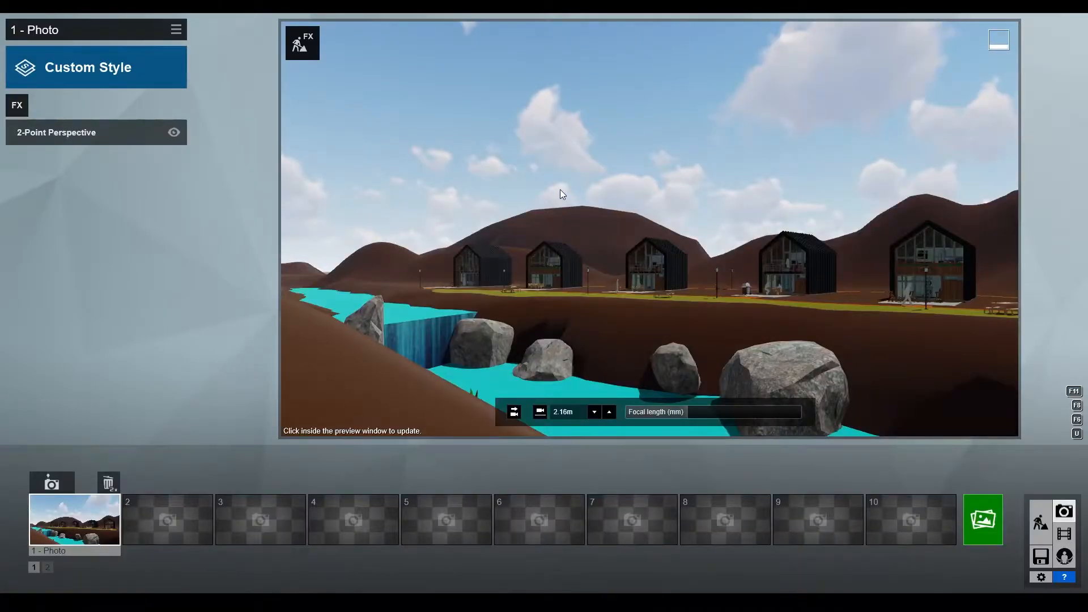
Step: Add the advanced Sky Light effect to the photo, refresh the preview, and return to the effect list
left_click(18, 105)
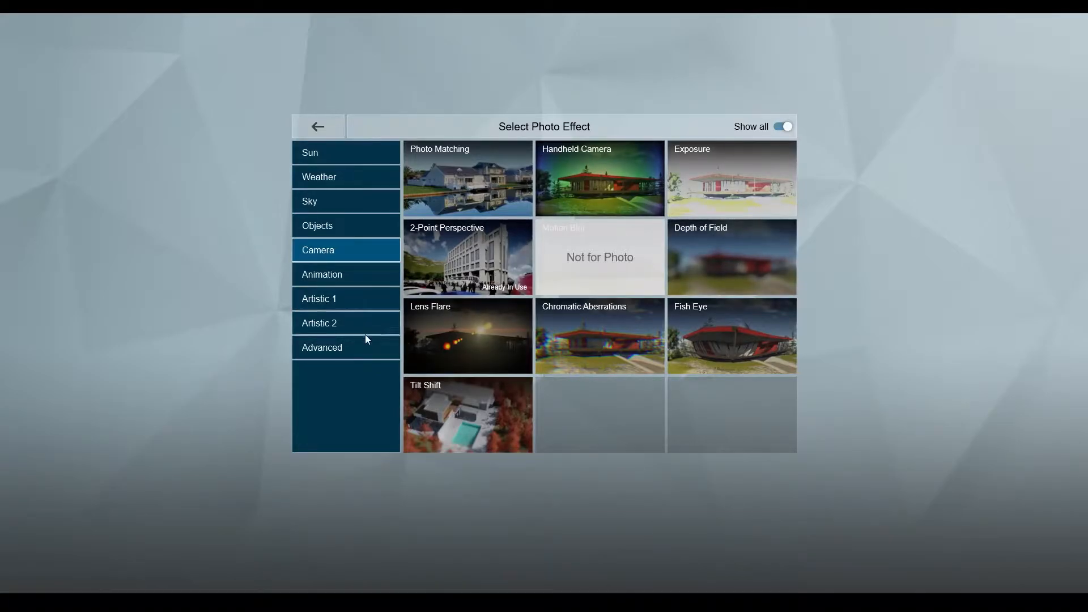
left_click(355, 349)
left_click(593, 251)
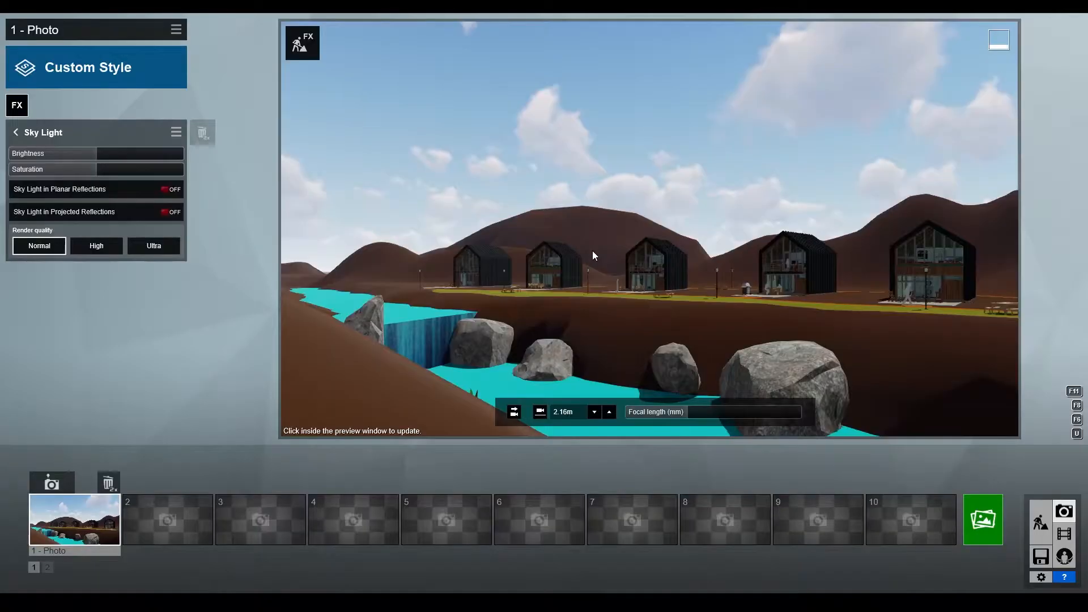
left_click(461, 184)
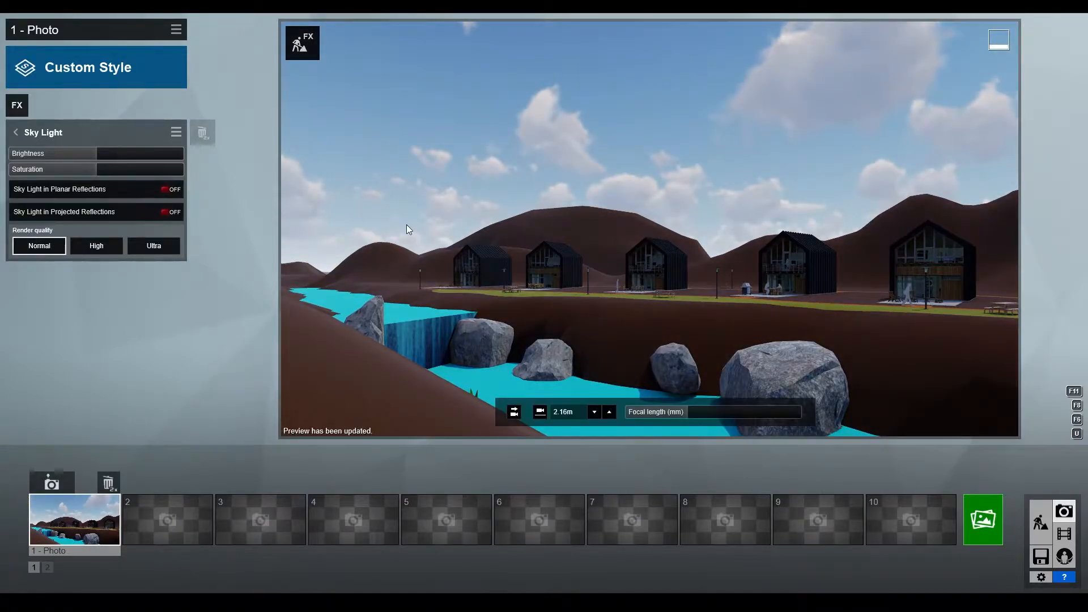
left_click(15, 132)
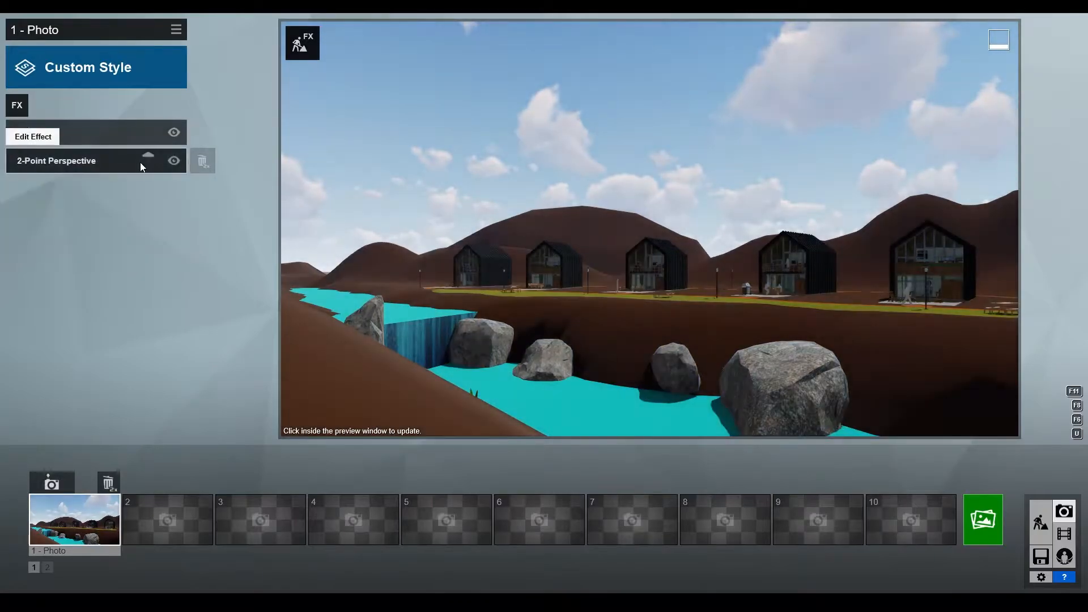
Step: Compare the rendered preview with Sky Light disabled and enabled, leaving the effect on
left_click(174, 133)
left_click(410, 195)
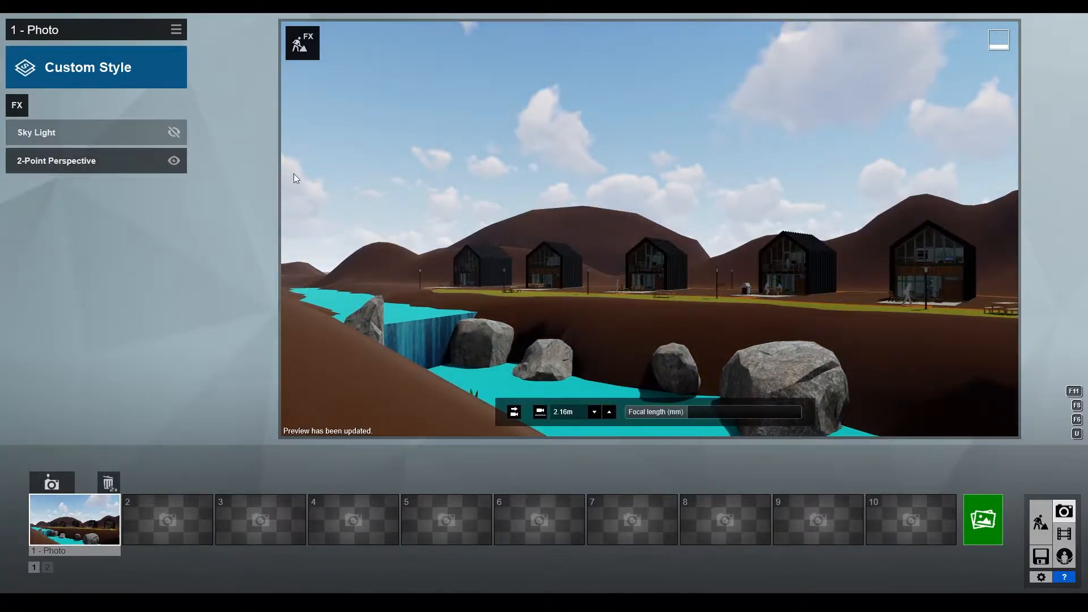
left_click(174, 132)
left_click(449, 166)
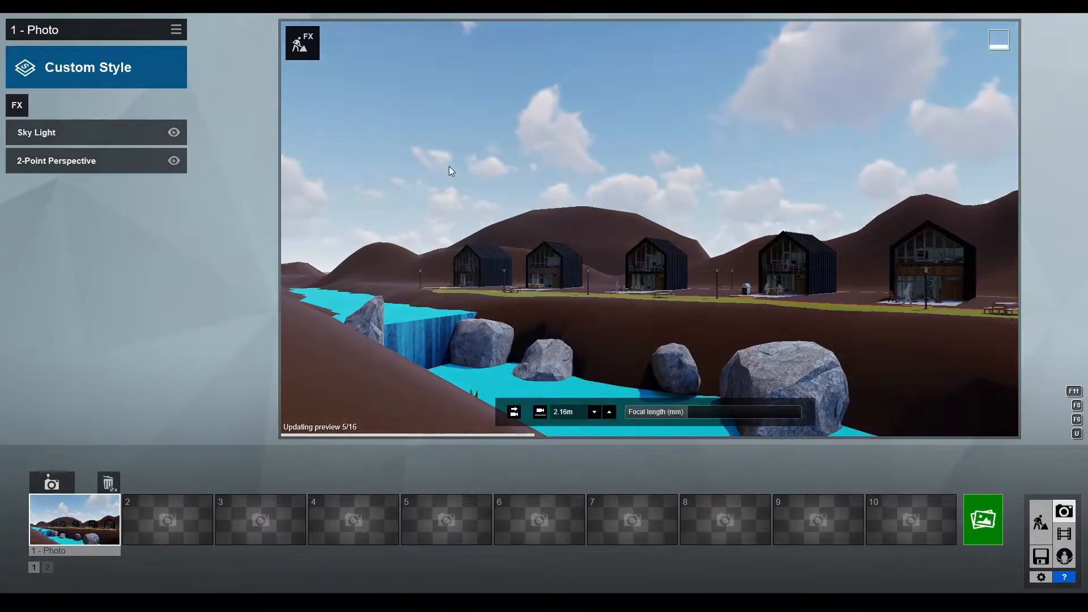
left_click(174, 133)
left_click(393, 155)
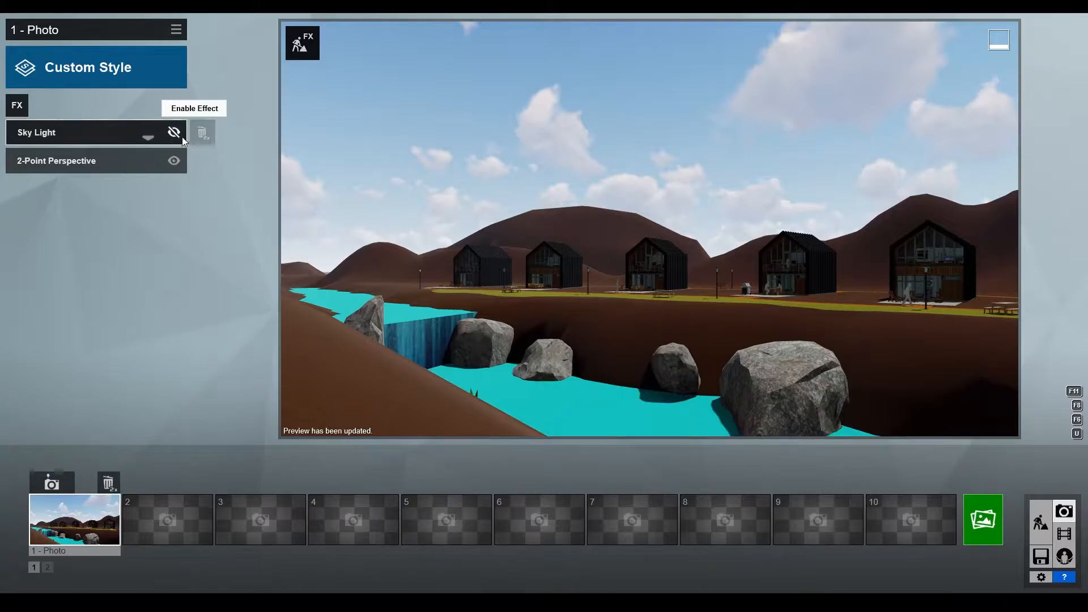
left_click(174, 132)
left_click(403, 169)
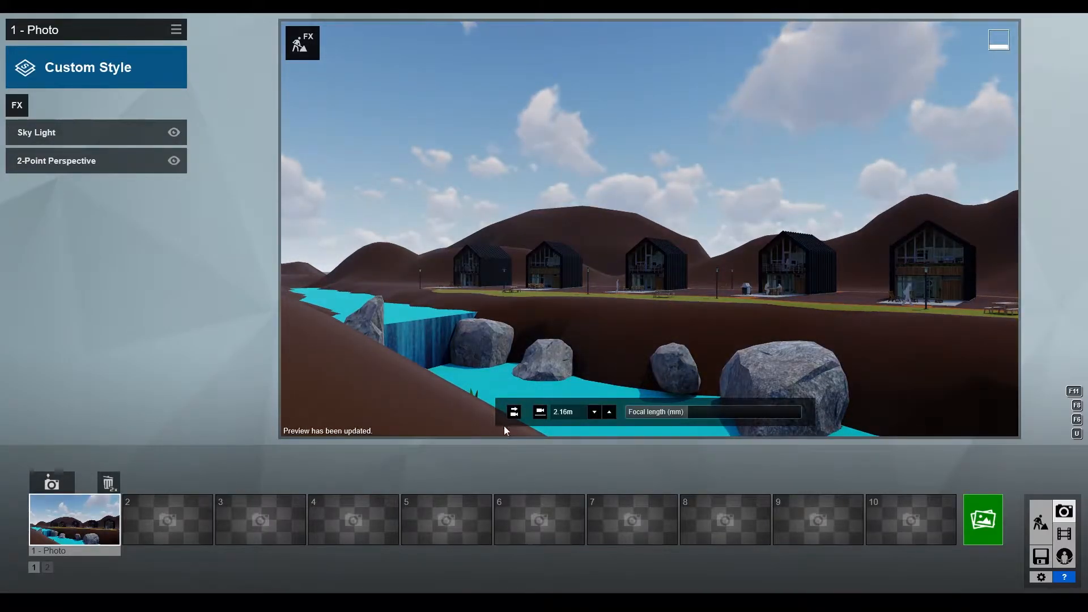
Step: Enable Sky Light in planar and projected reflections, set its render quality to Ultra, and refresh the preview
left_click(60, 140)
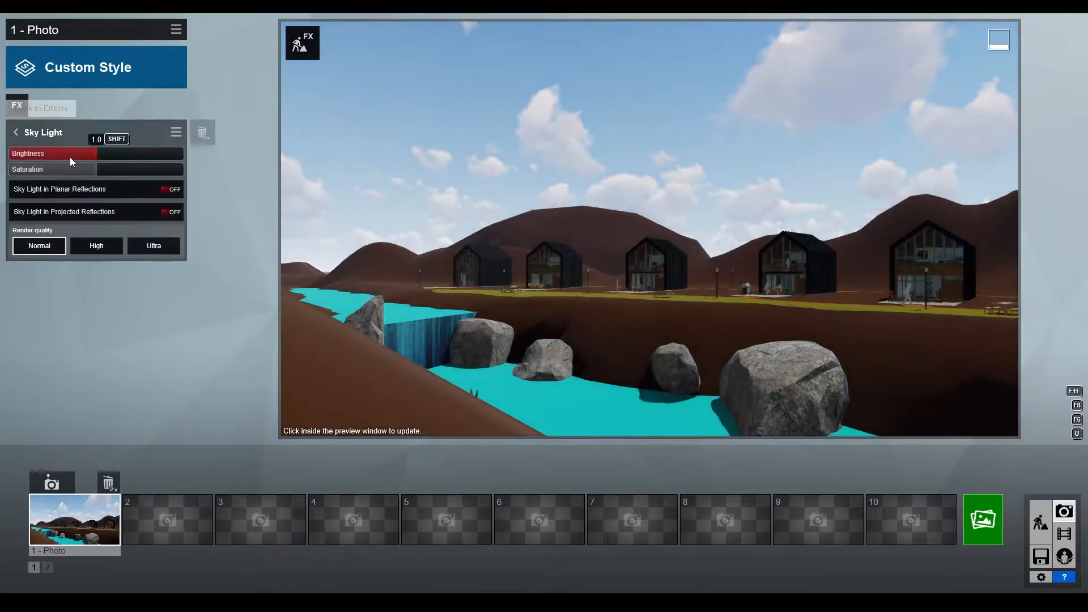
left_click(166, 190)
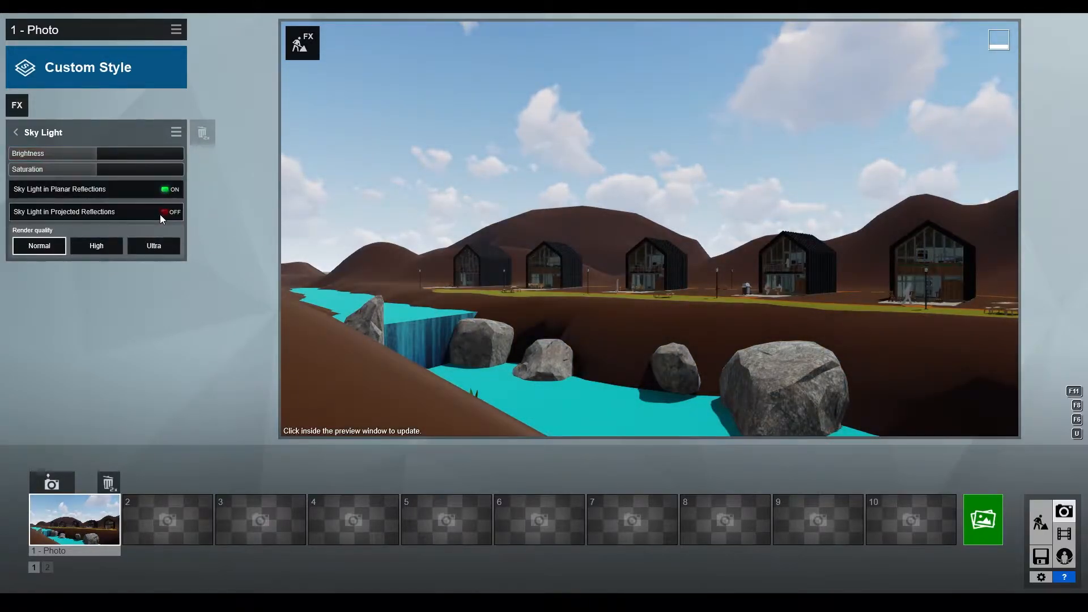
left_click(168, 213)
left_click(94, 245)
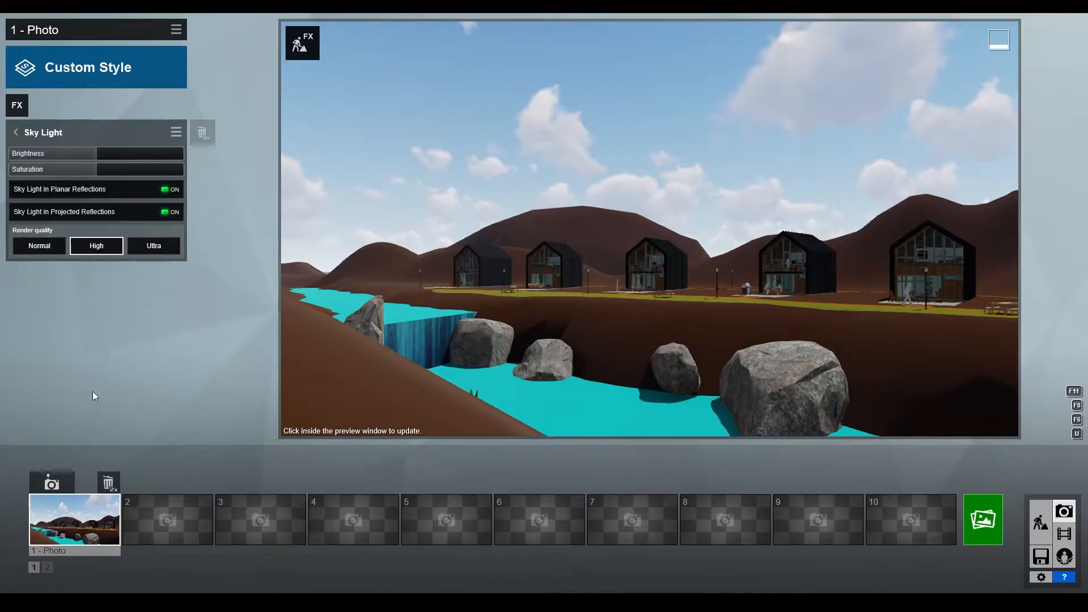
left_click(148, 247)
left_click(450, 203)
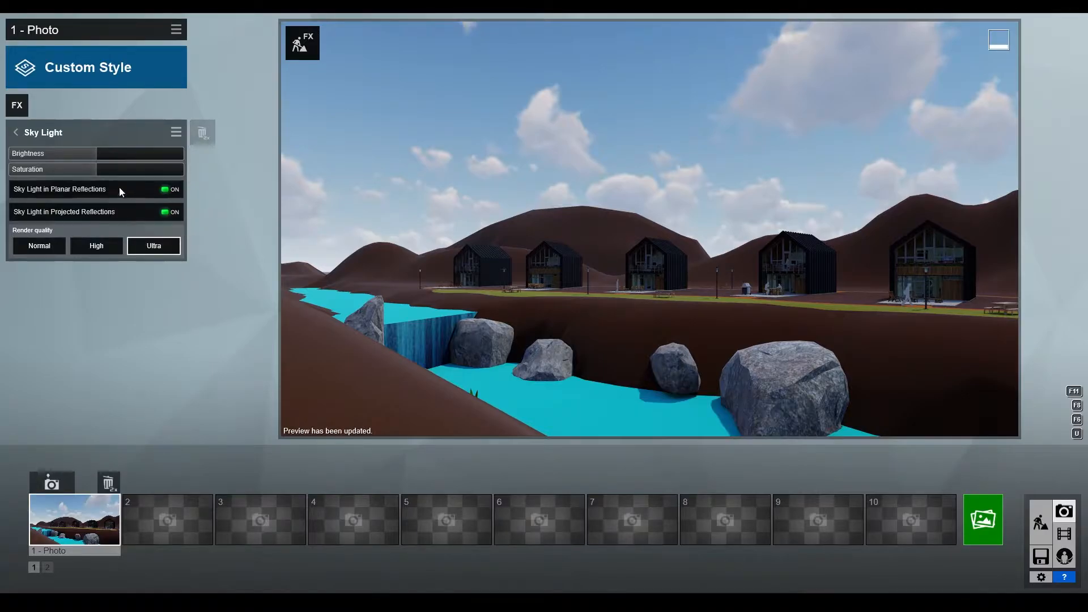
left_click(16, 132)
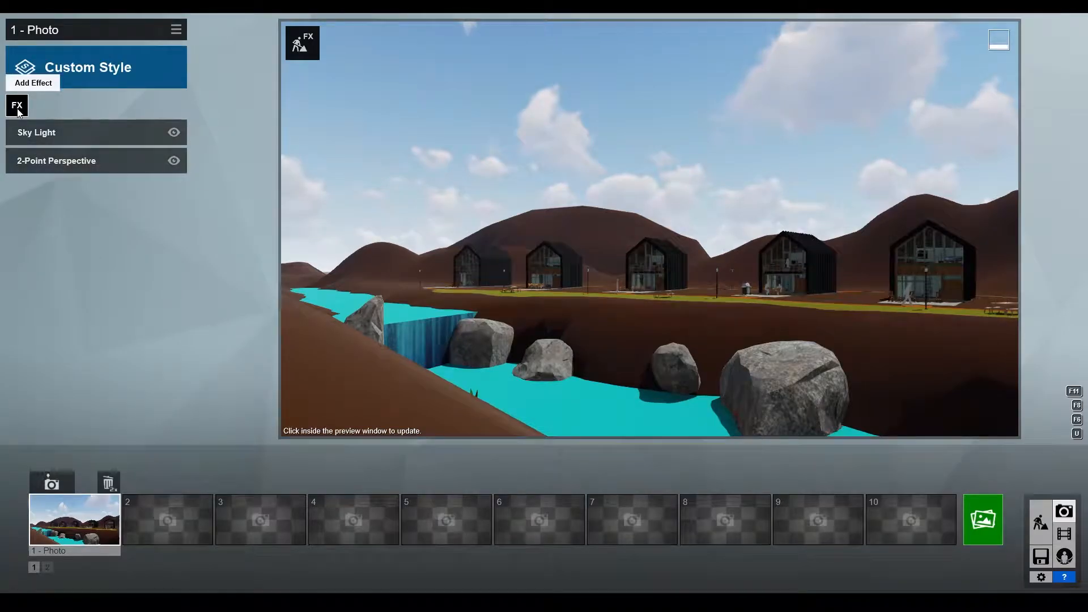
Step: Add the advanced Shadow effect with soft shadows and fine detail shadows turned on
left_click(17, 108)
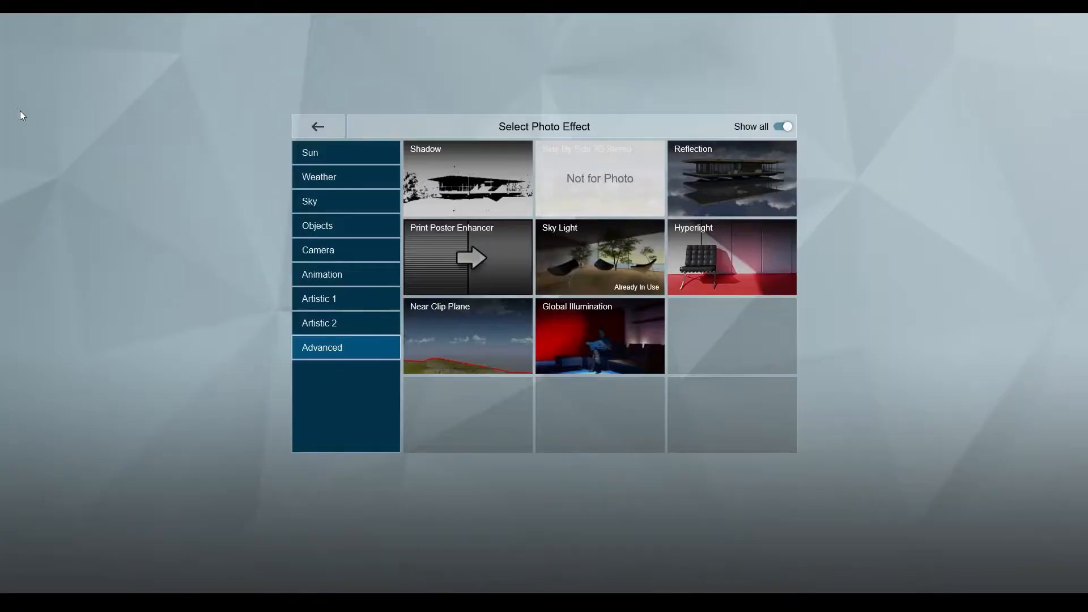
left_click(460, 176)
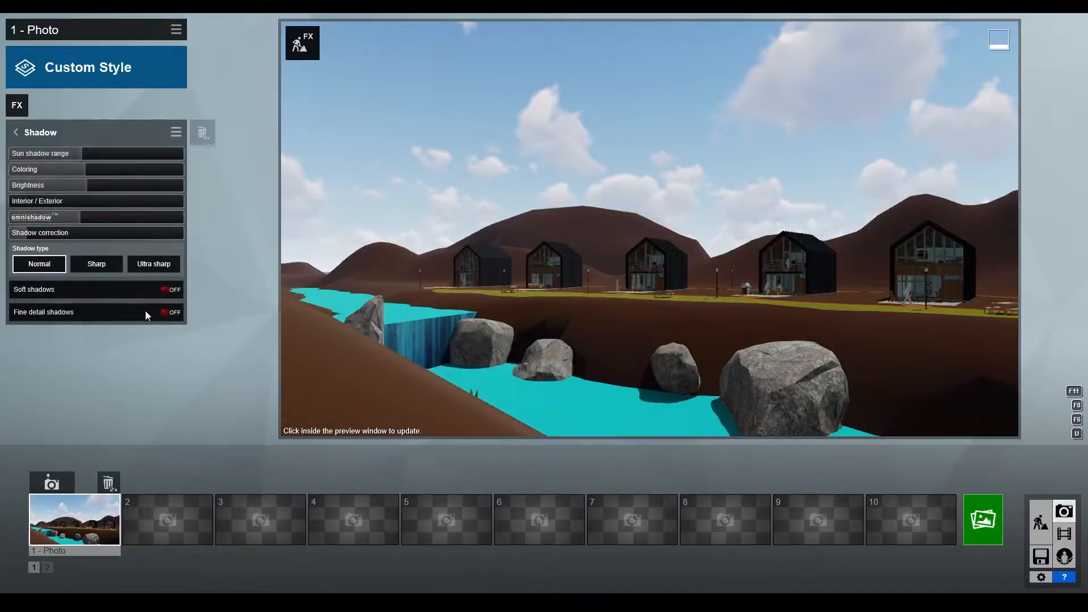
left_click(163, 290)
left_click(162, 311)
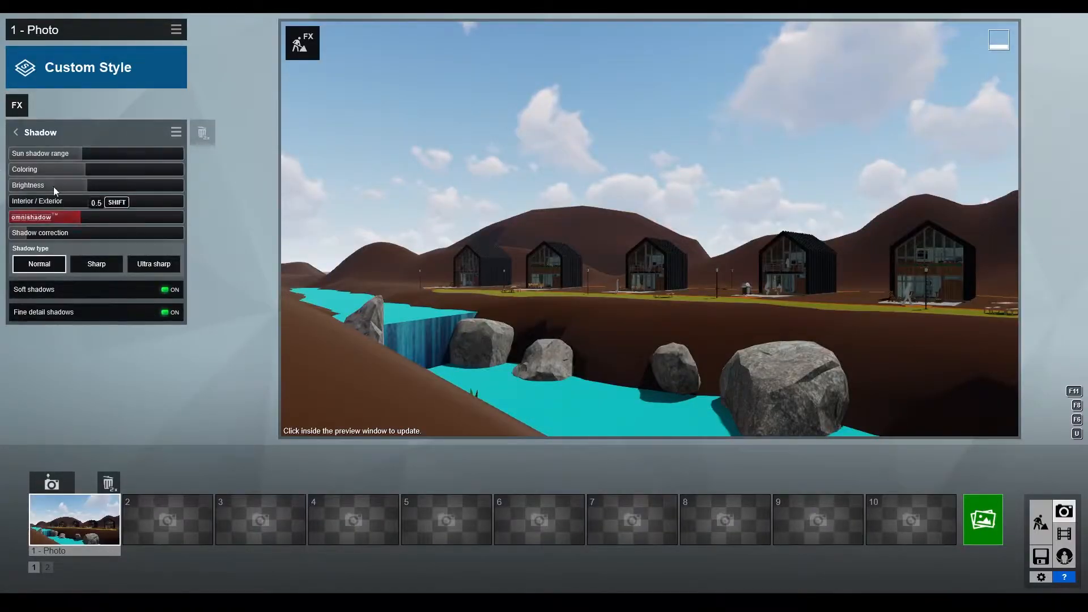
Step: Add the advanced Reflection effect with speedray reflections on and Normal preview quality, and refresh the preview
left_click(17, 135)
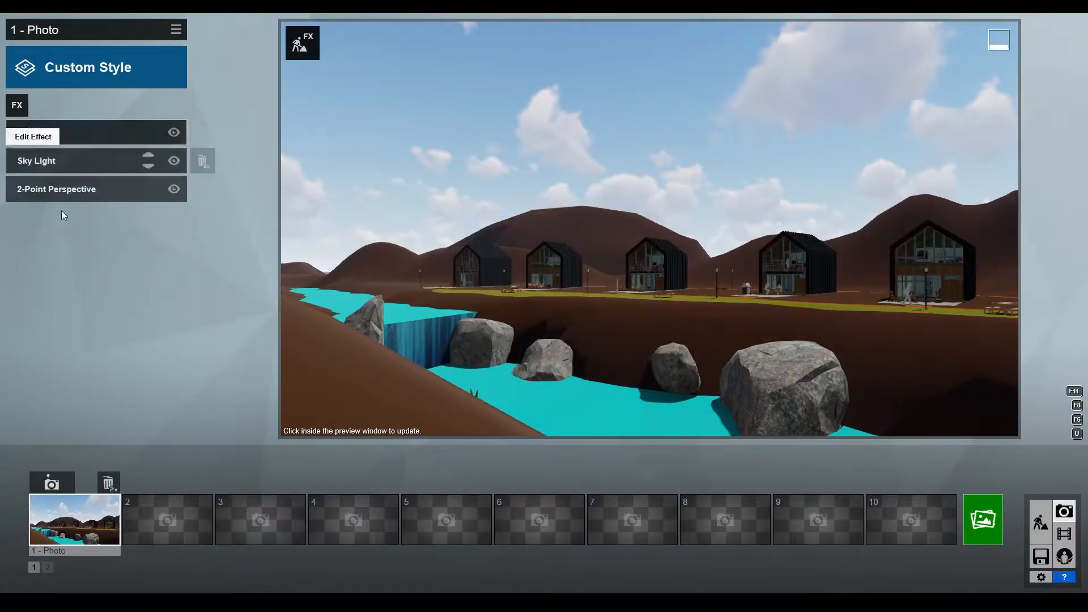
left_click(18, 113)
left_click(688, 195)
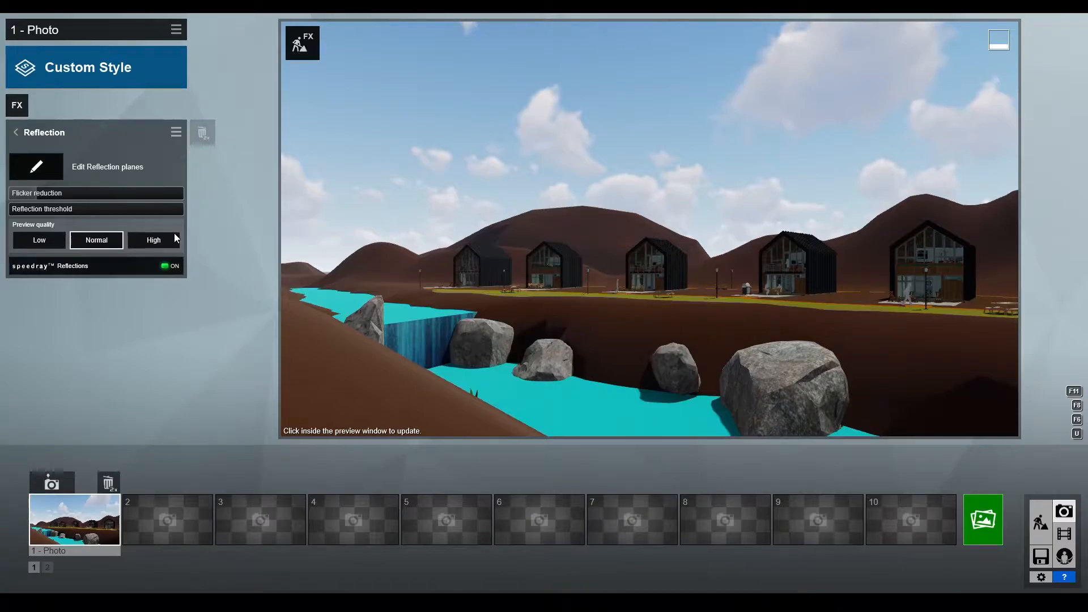
left_click(55, 244)
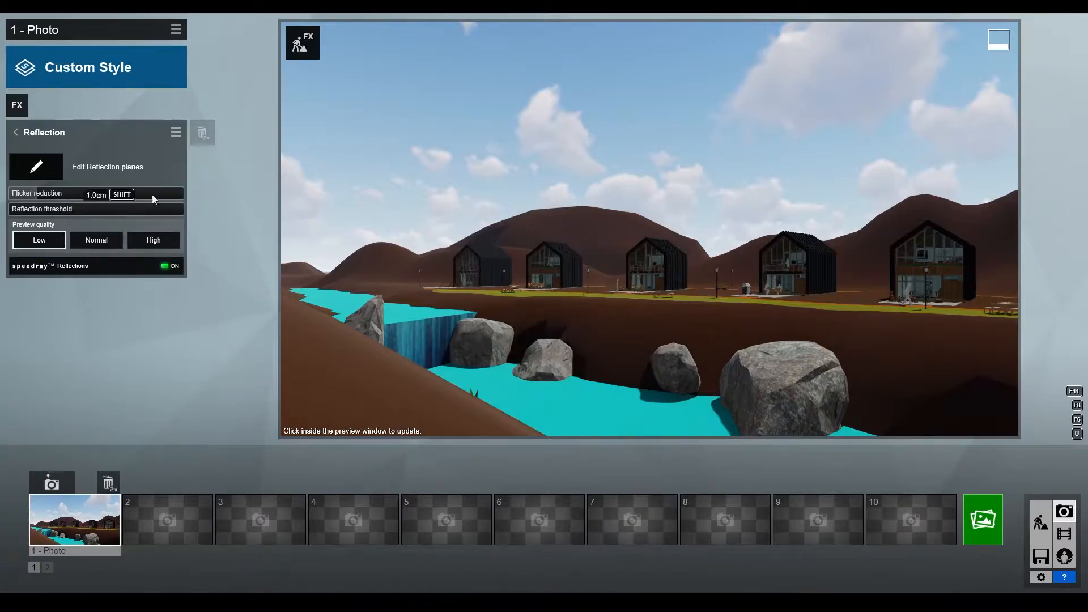
left_click(110, 241)
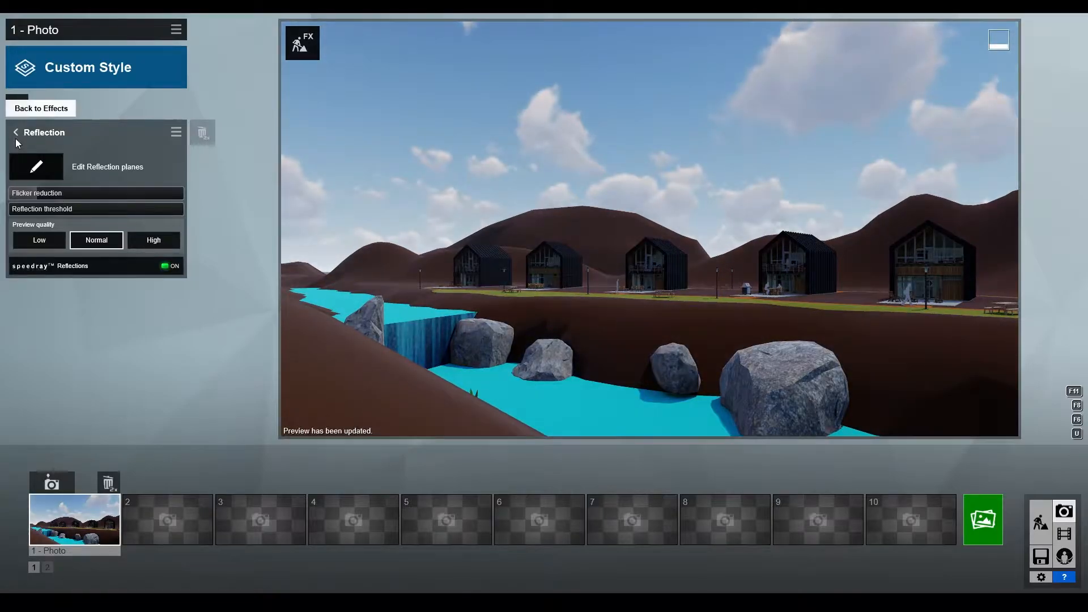
left_click(15, 132)
Step: Add the advanced Hyperlight effect to the photo and return to the effect list
left_click(17, 105)
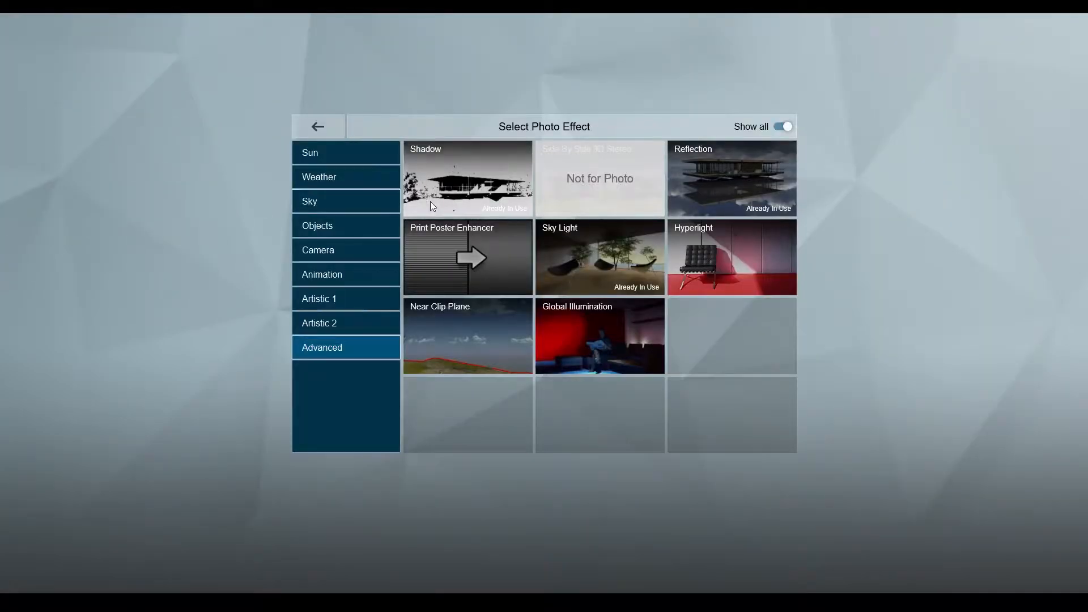
left_click(701, 261)
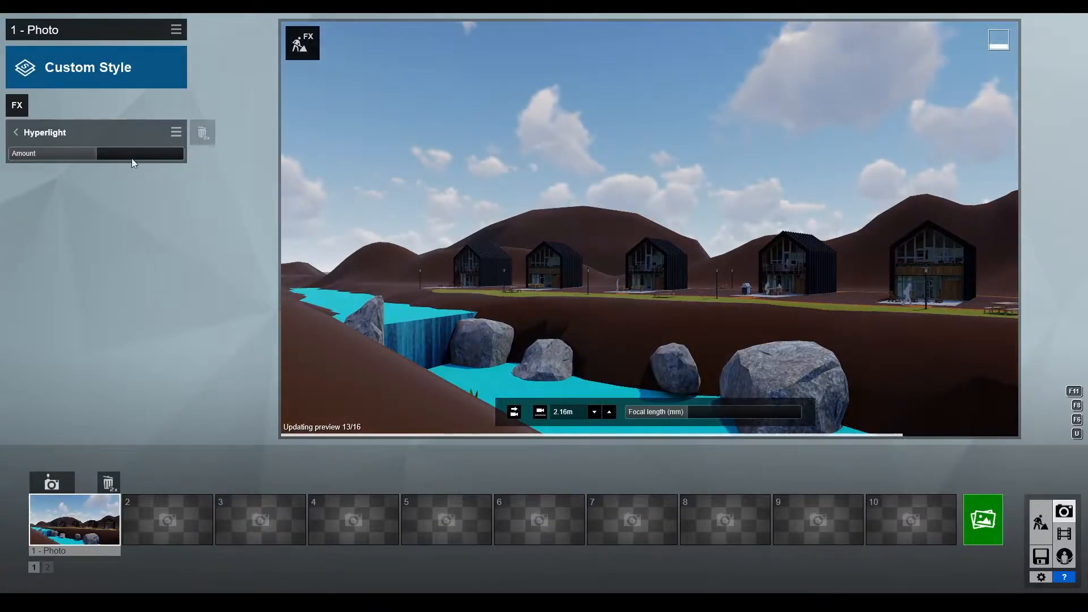
left_click(15, 132)
Step: Add the artistic Sharpen effect, lower its intensity to about a quarter of the range, and refresh the preview
left_click(17, 105)
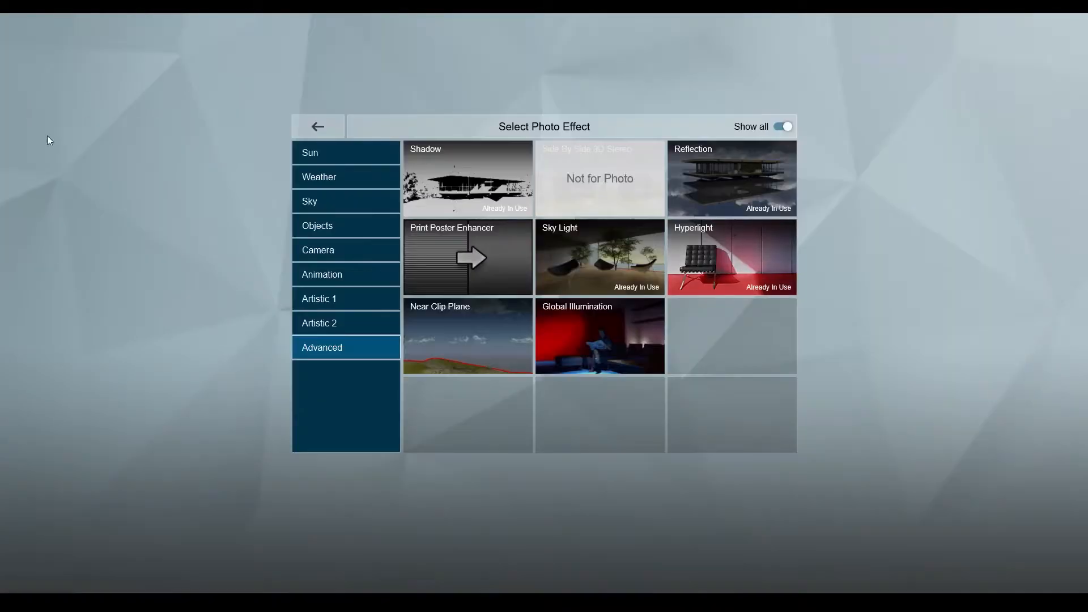
left_click(333, 319)
left_click(369, 307)
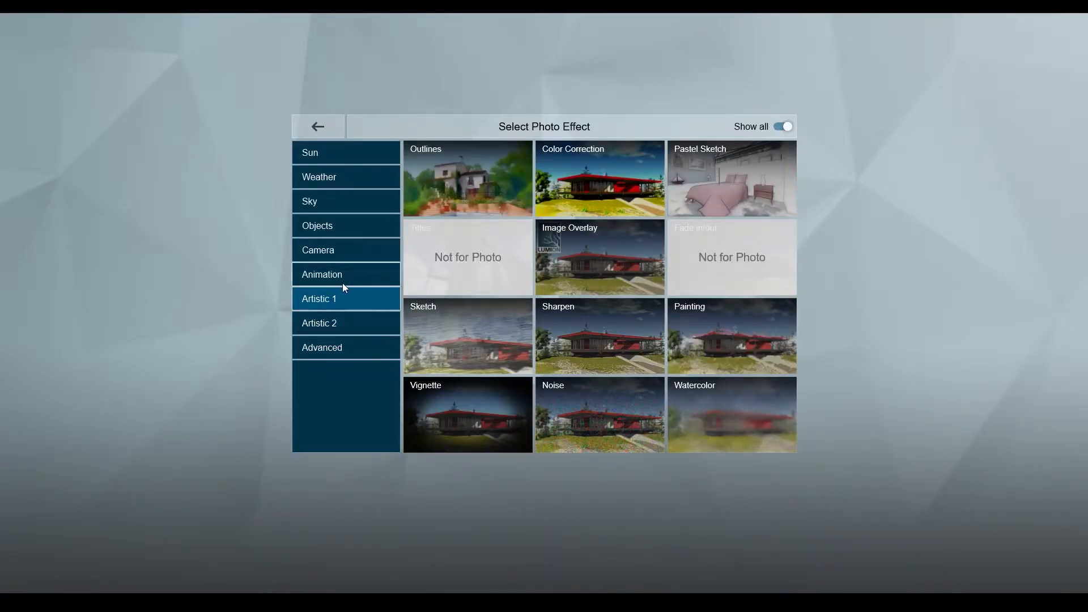
left_click(574, 323)
left_click(510, 293)
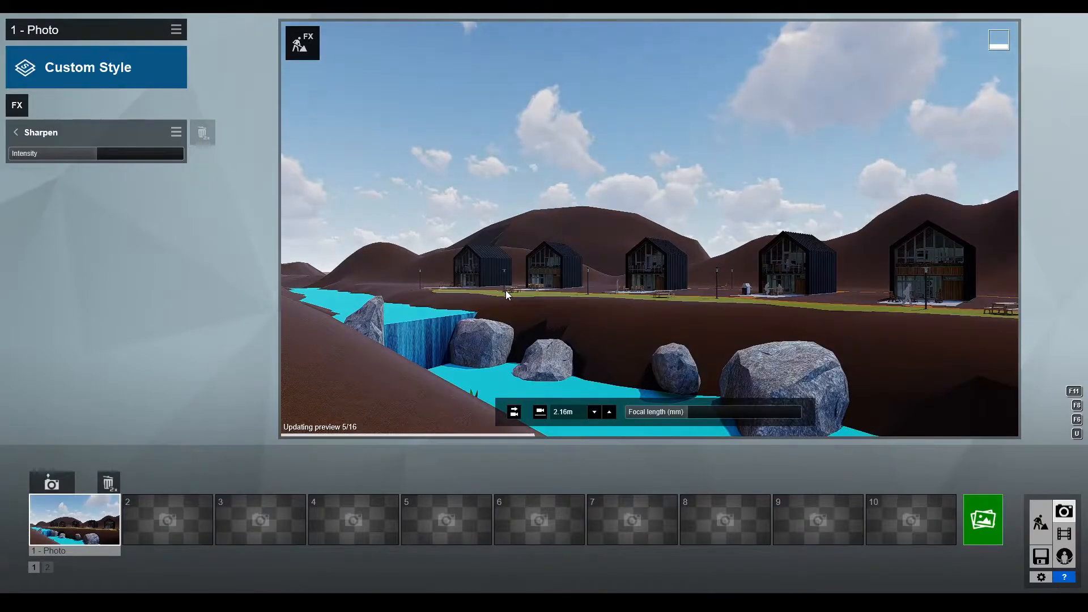
left_click_drag(90, 159, 85, 157)
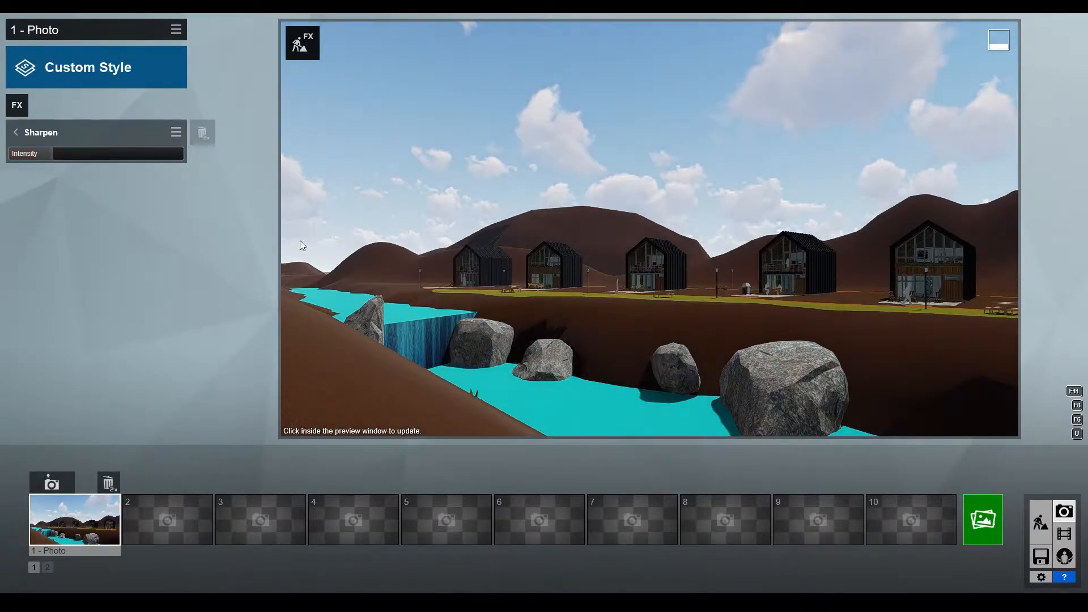
left_click(491, 261)
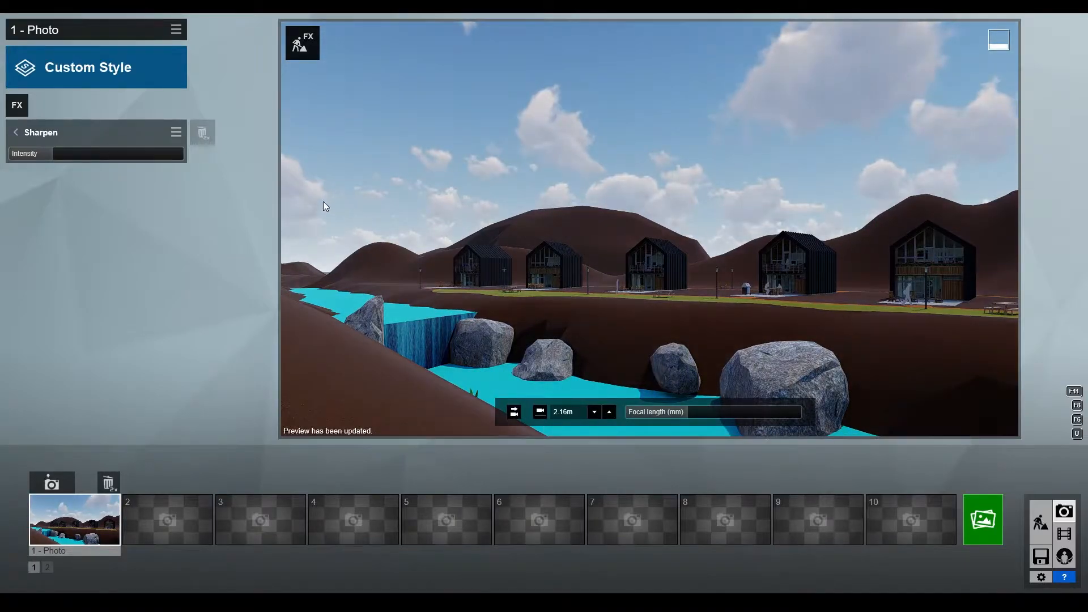
left_click(15, 132)
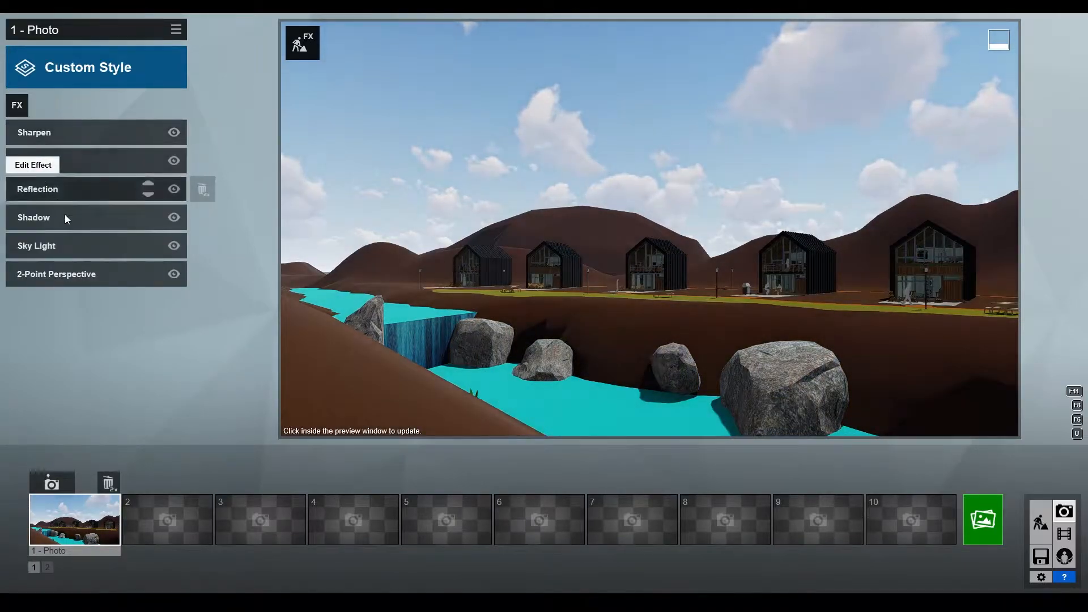
Step: Add the camera Exposure effect to the photo and return to the effect list
left_click(17, 105)
left_click(323, 275)
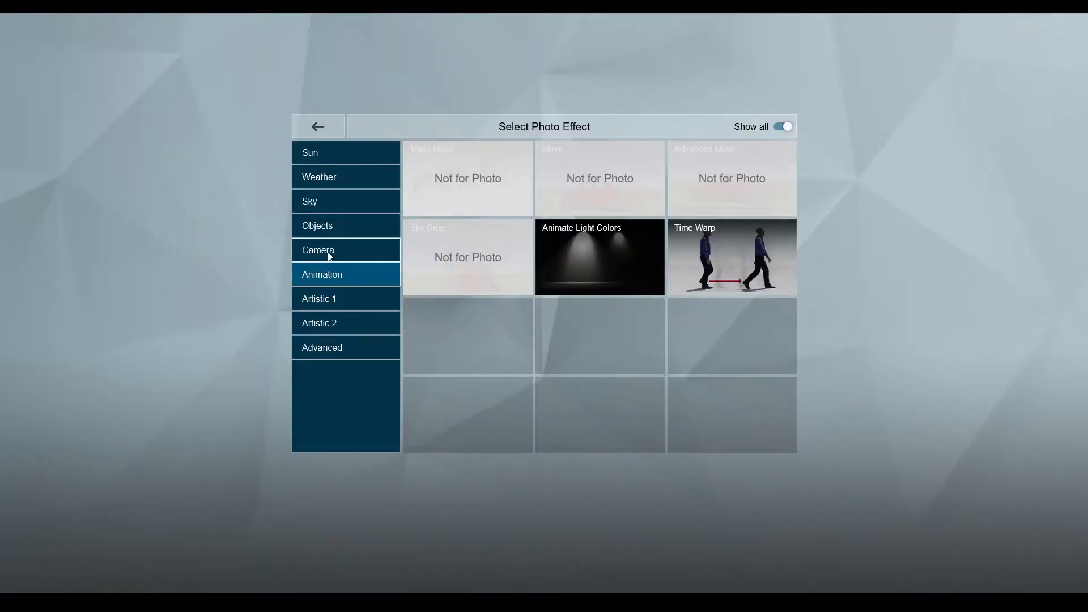
left_click(329, 253)
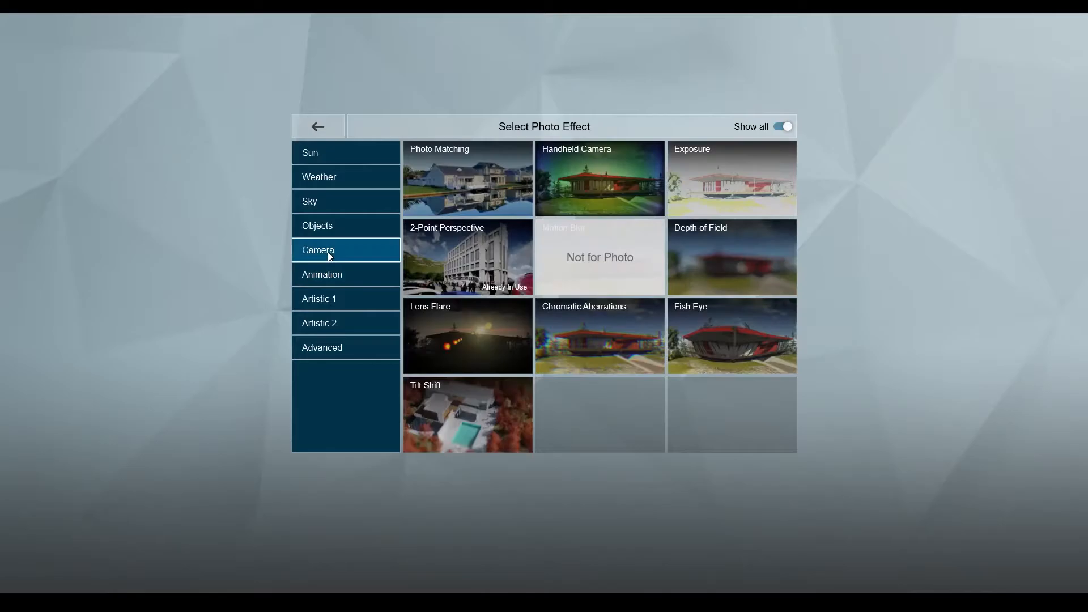
left_click(682, 179)
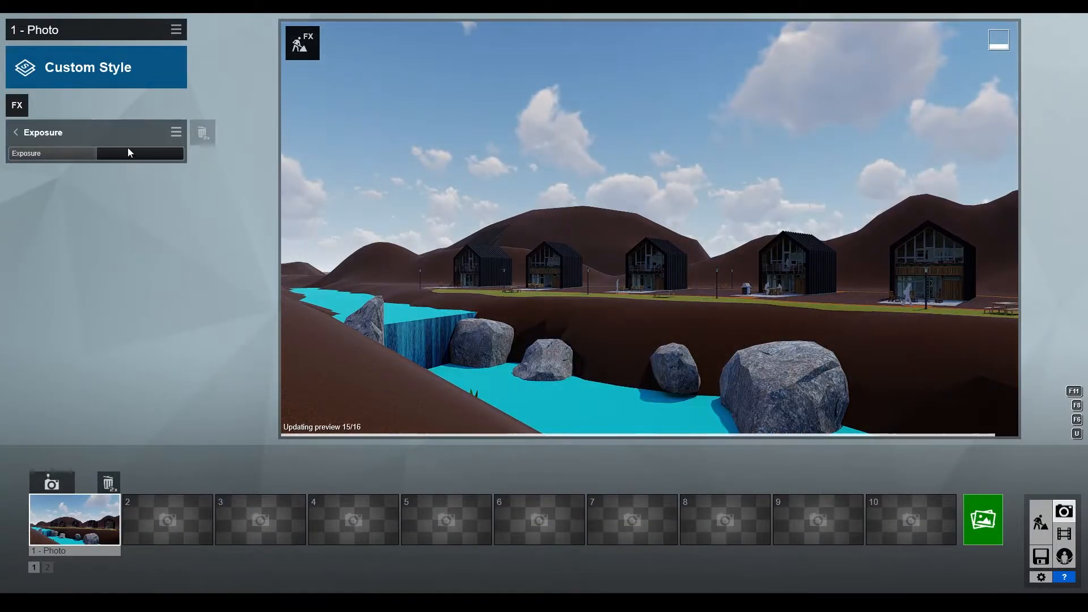
left_click(15, 132)
Step: Add the camera Depth of Field effect to the photo with auto focus turned on
left_click(19, 108)
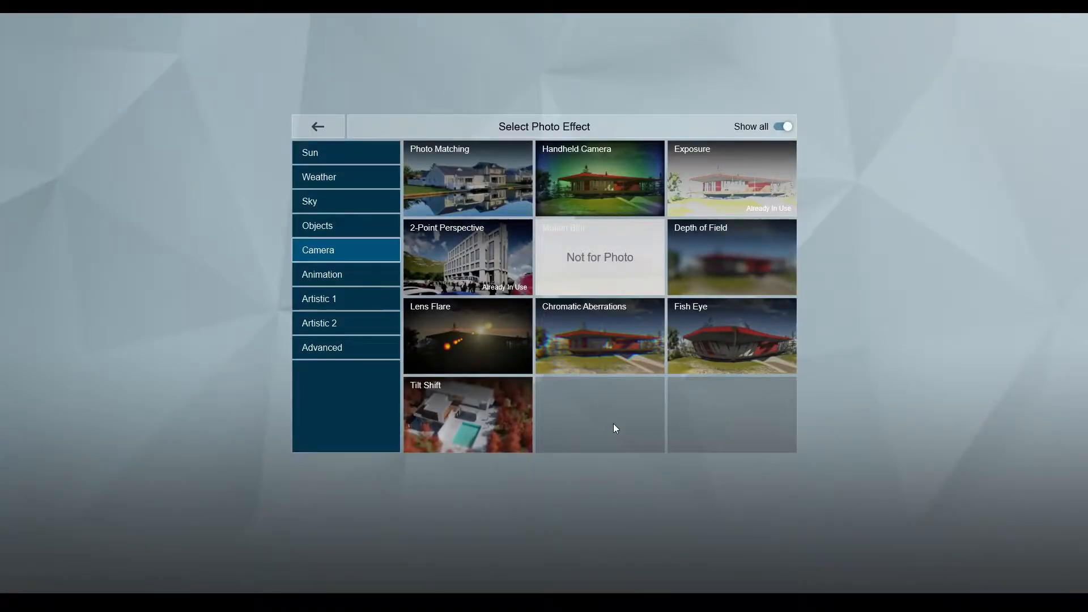
left_click(720, 273)
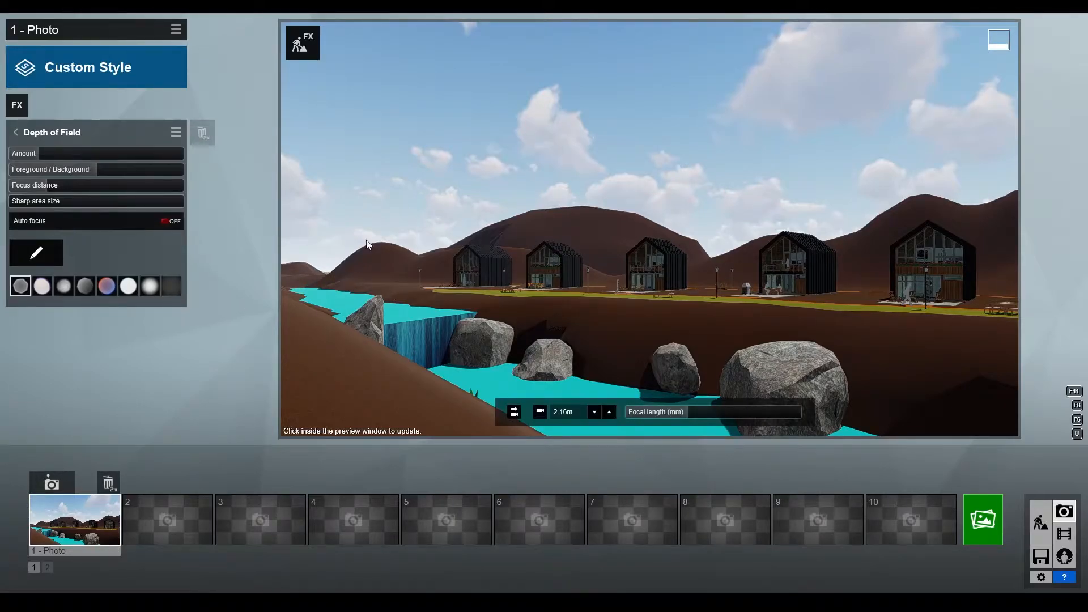
left_click(164, 221)
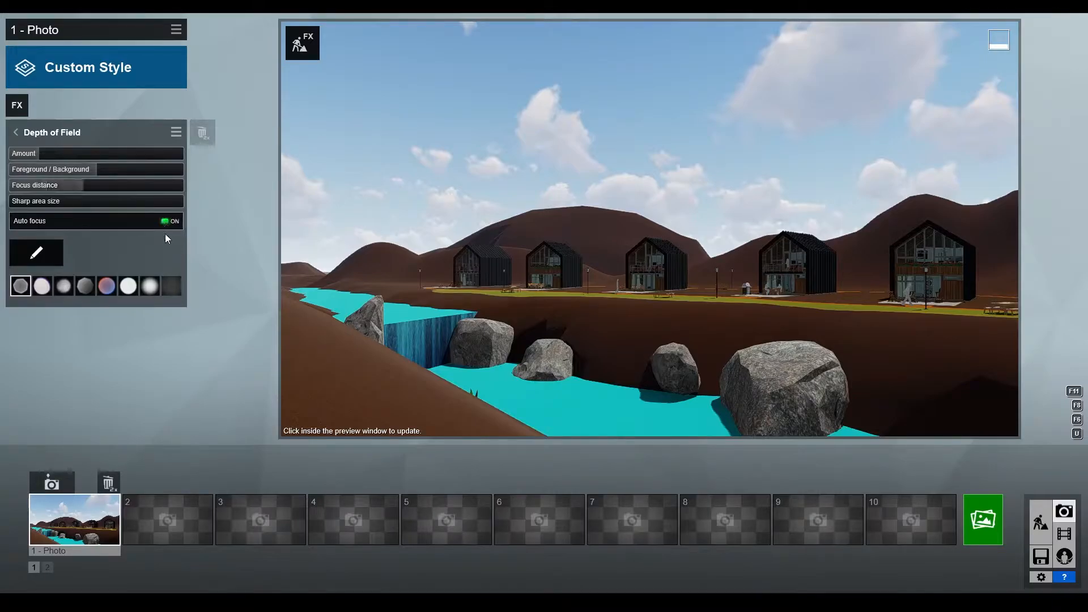
Step: Set the Depth of Field focus point in the scene and slightly raise the blur amount
left_click(40, 254)
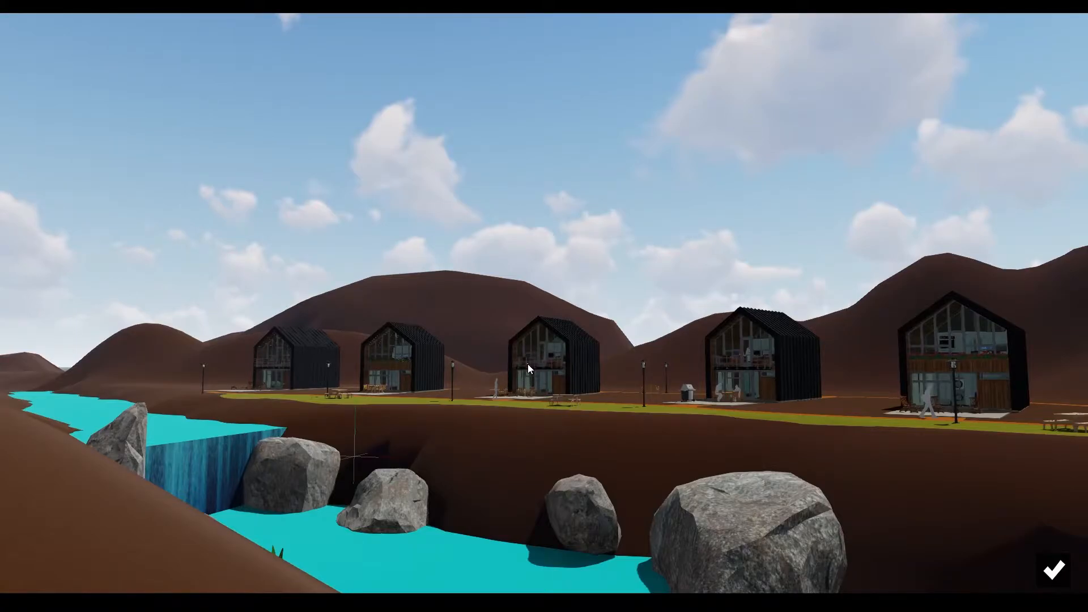
left_click(1054, 570)
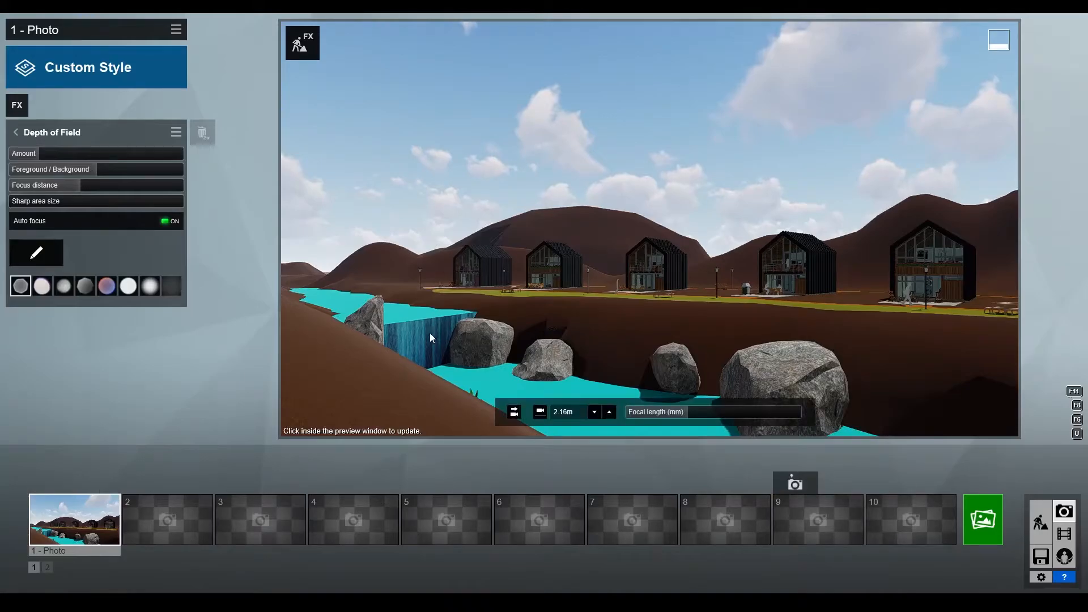
mouse_move(43, 154)
left_mouse_down()
mouse_move(151, 160)
mouse_move(42, 168)
mouse_move(77, 164)
mouse_move(28, 158)
mouse_move(48, 171)
left_mouse_up()
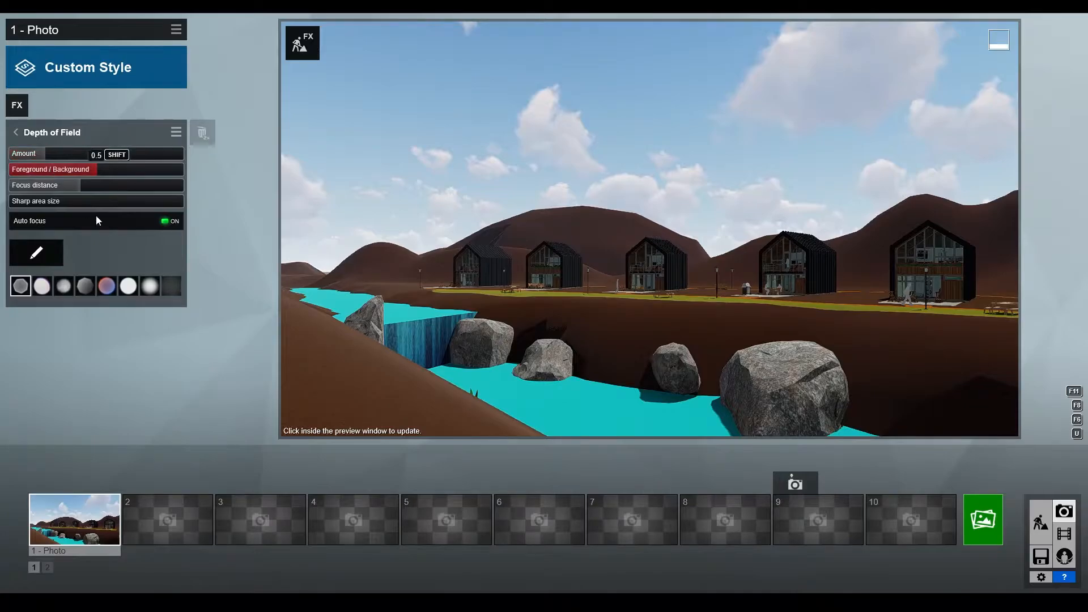
left_click(16, 132)
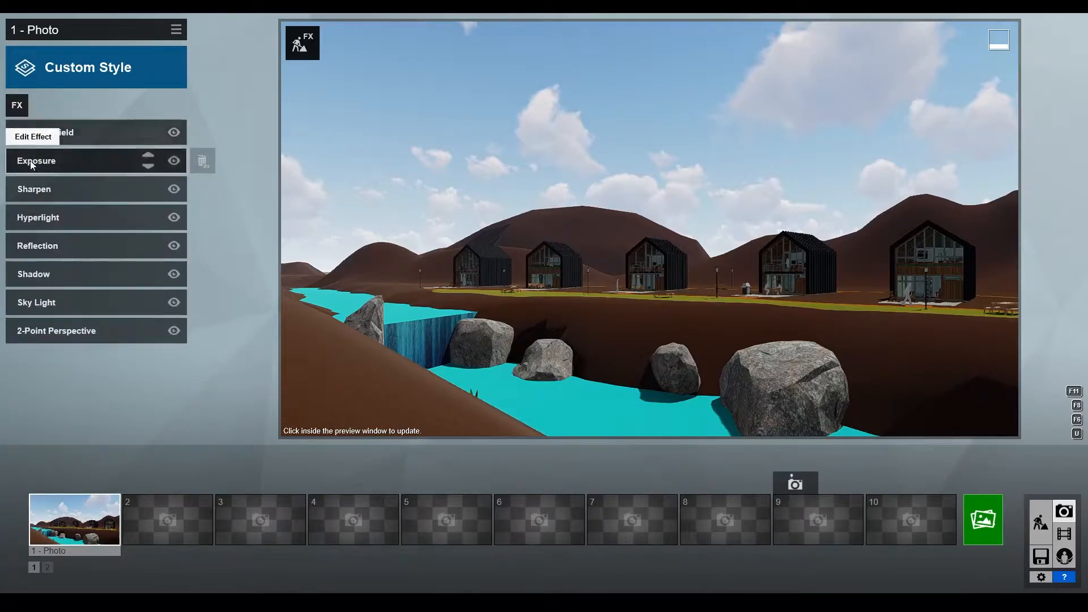
Step: Add the Real Skies effect from the sky effects to the photo and return to the effect list
left_click(17, 105)
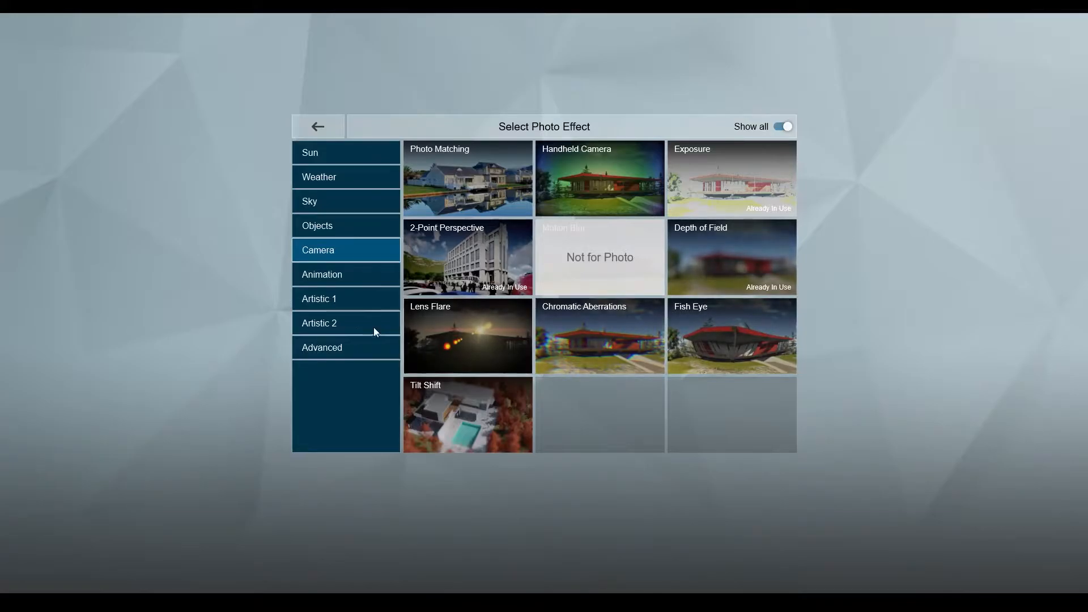
left_click(331, 231)
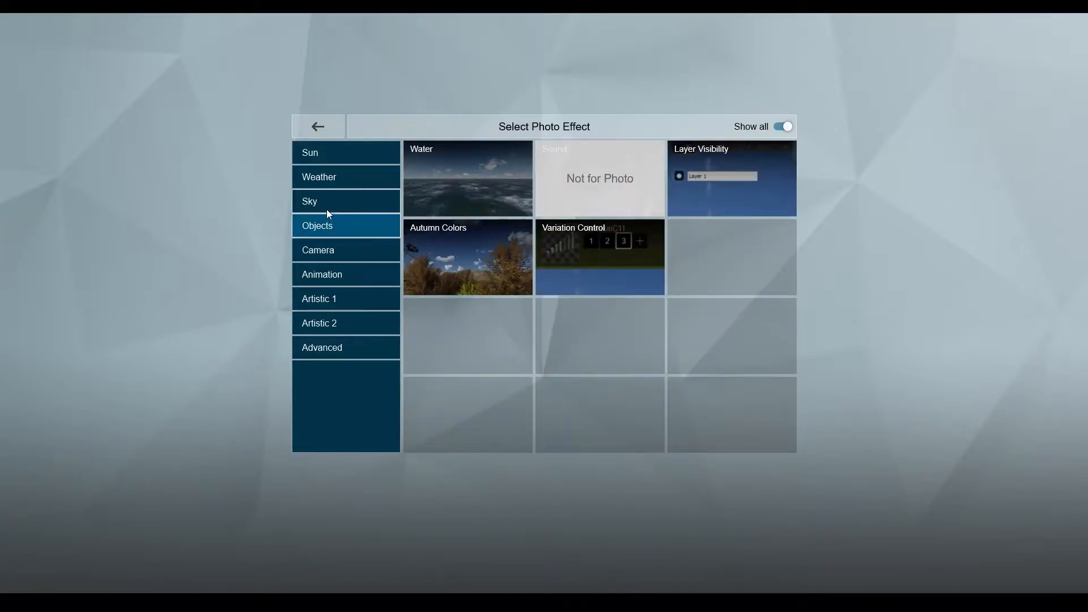
left_click(327, 209)
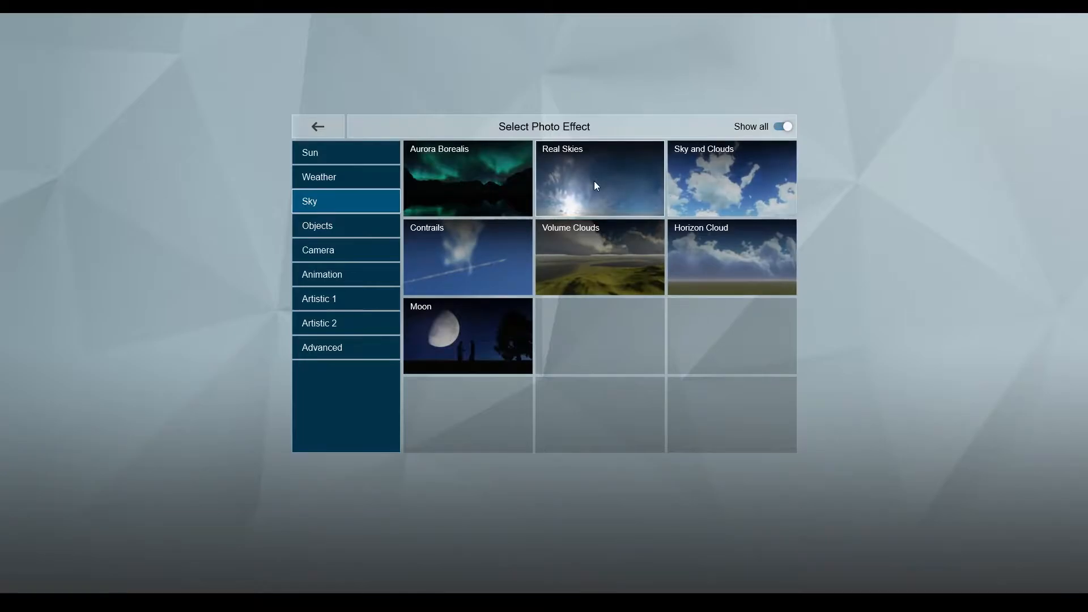
left_click(619, 181)
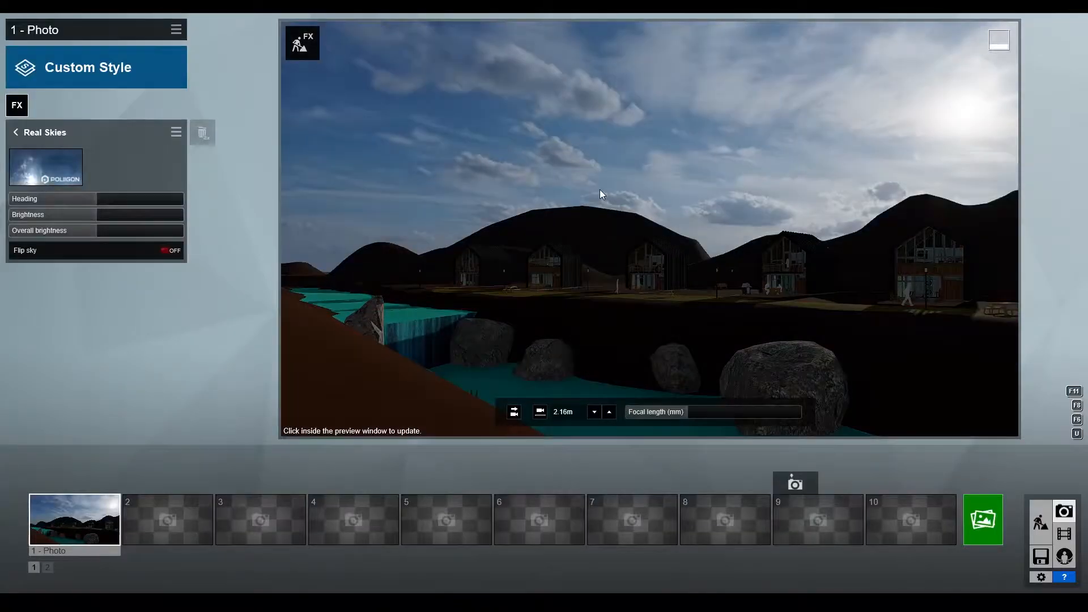
left_click(134, 138)
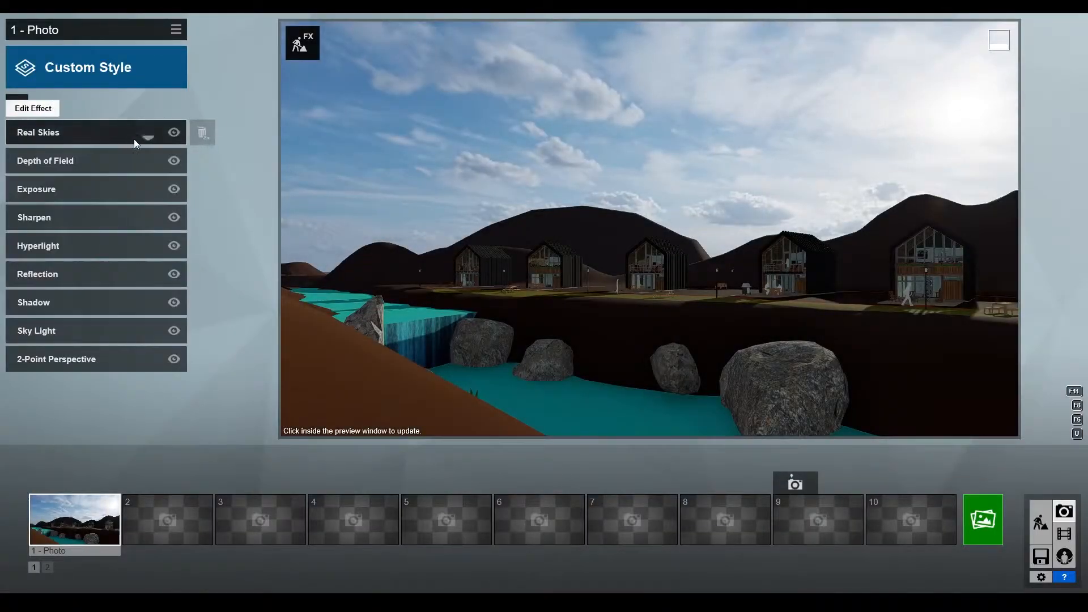
Step: Compare the photo with Real Skies disabled and enabled, leaving the effect on
left_click(176, 135)
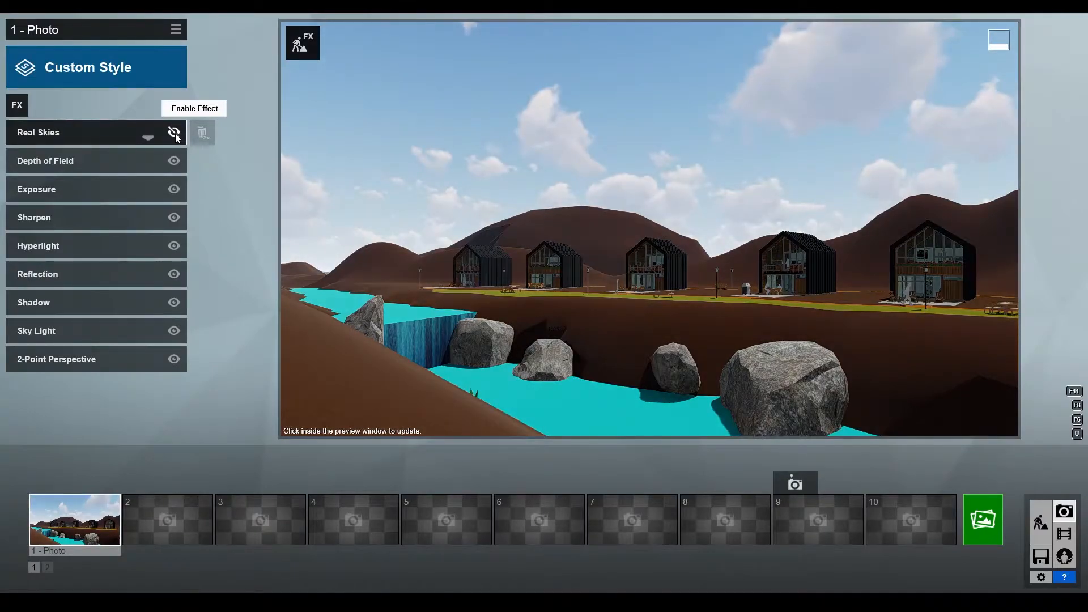
left_click(174, 134)
left_click(174, 134)
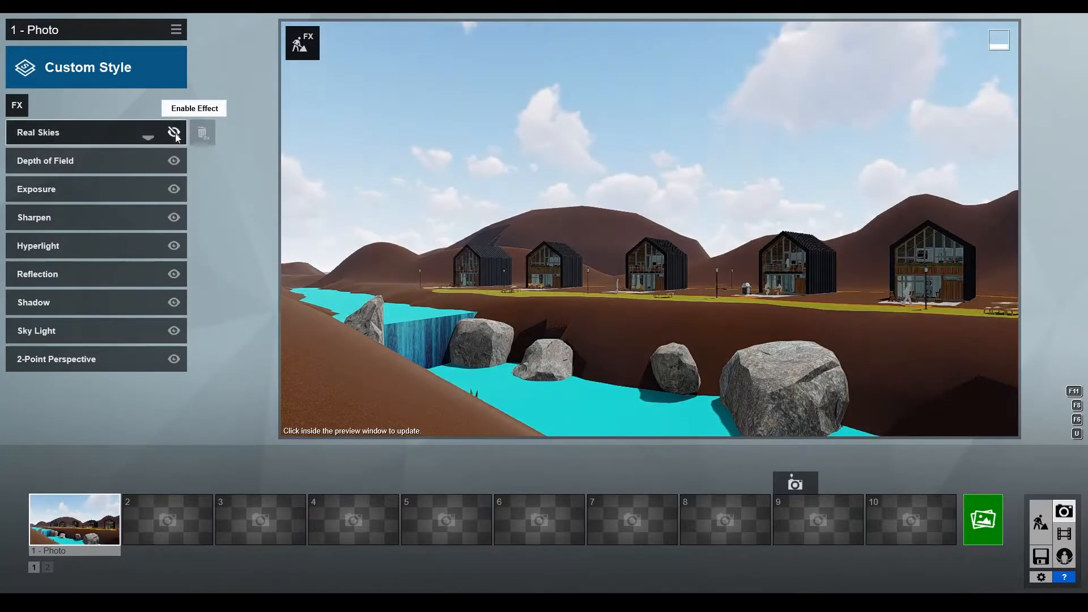
left_click(174, 133)
Step: Set the Real Skies heading to 67.8° and return to the effect list
left_click(94, 138)
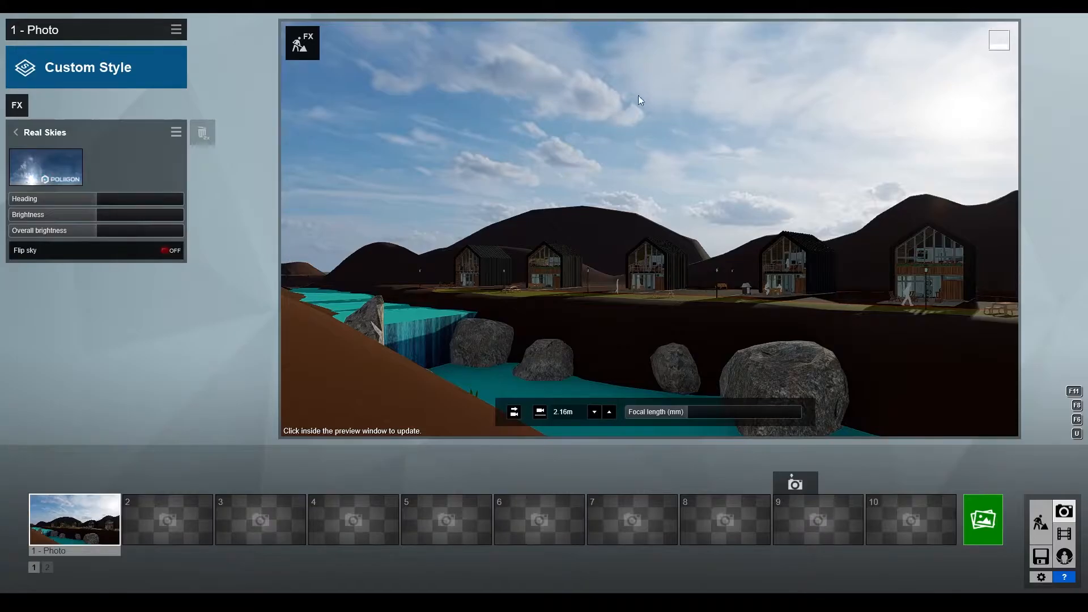
left_click_drag(100, 201, 130, 222)
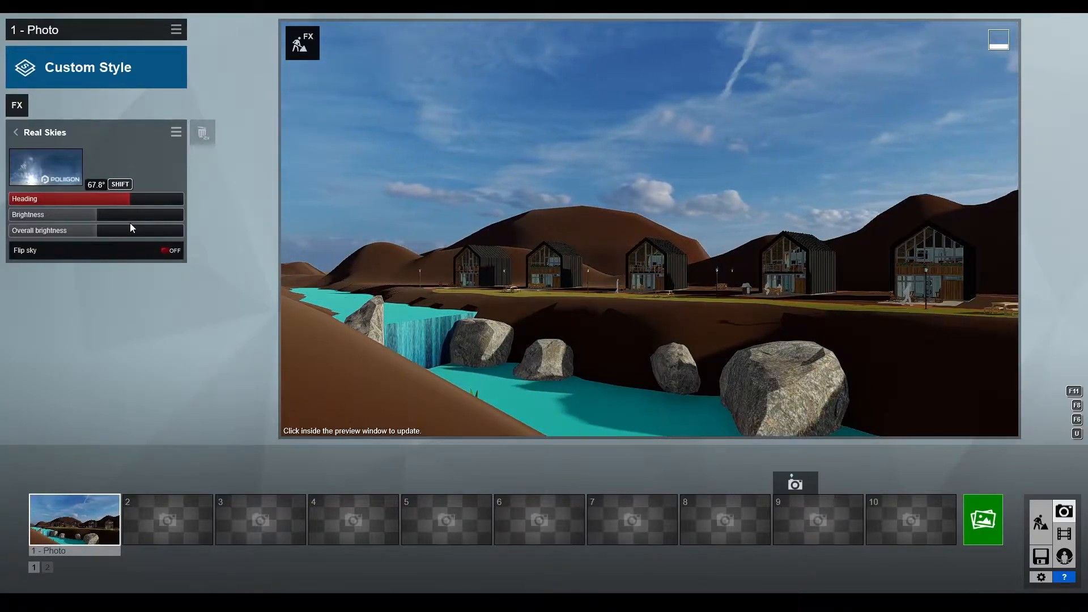
left_click(15, 134)
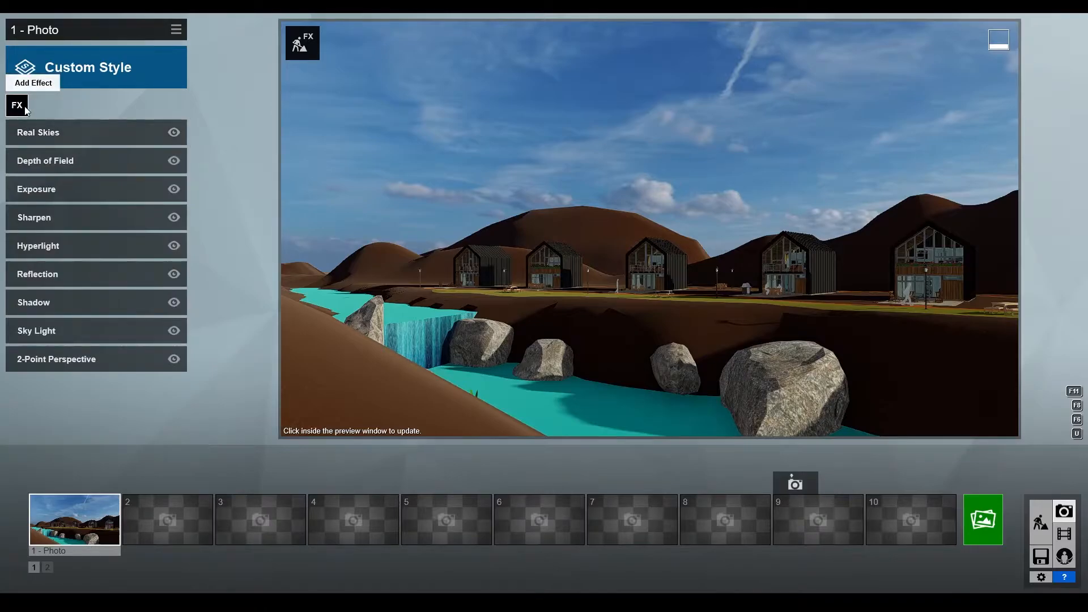
Step: Add the Sun effect to the photo
left_click(24, 108)
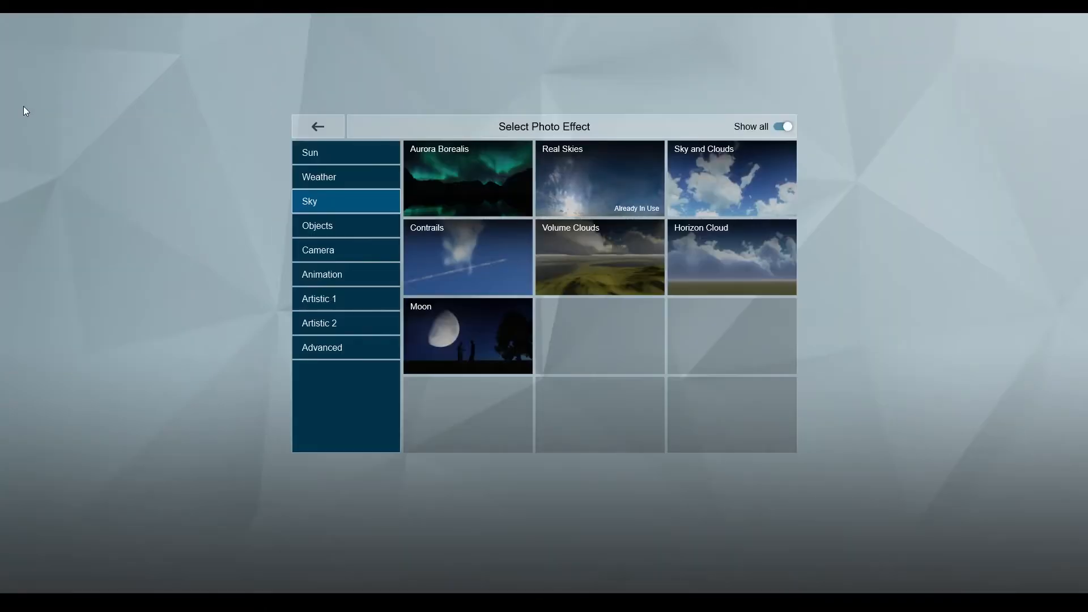
left_click(335, 162)
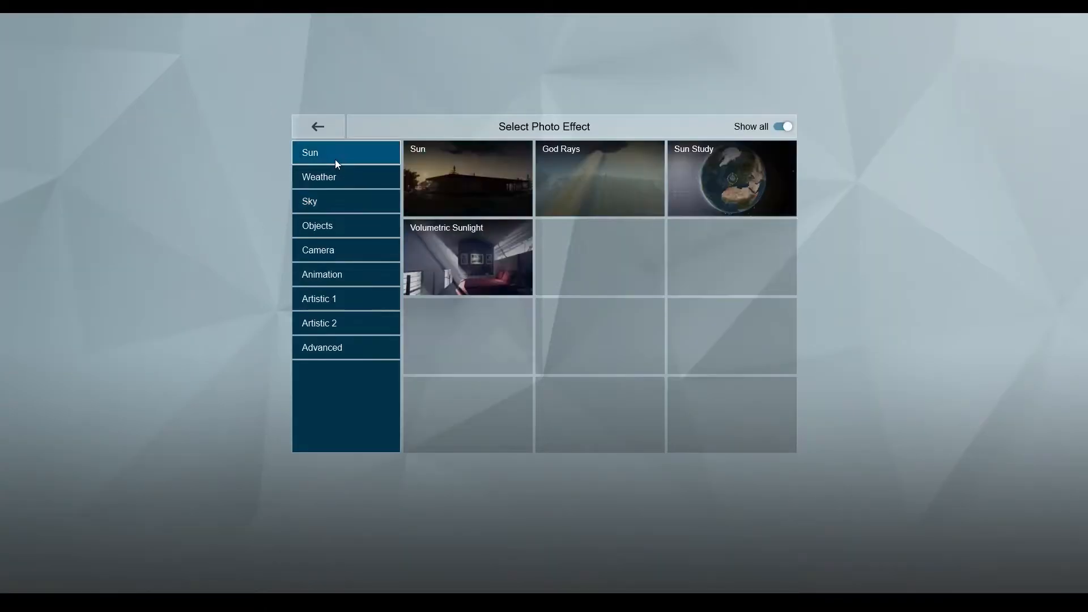
left_click(454, 172)
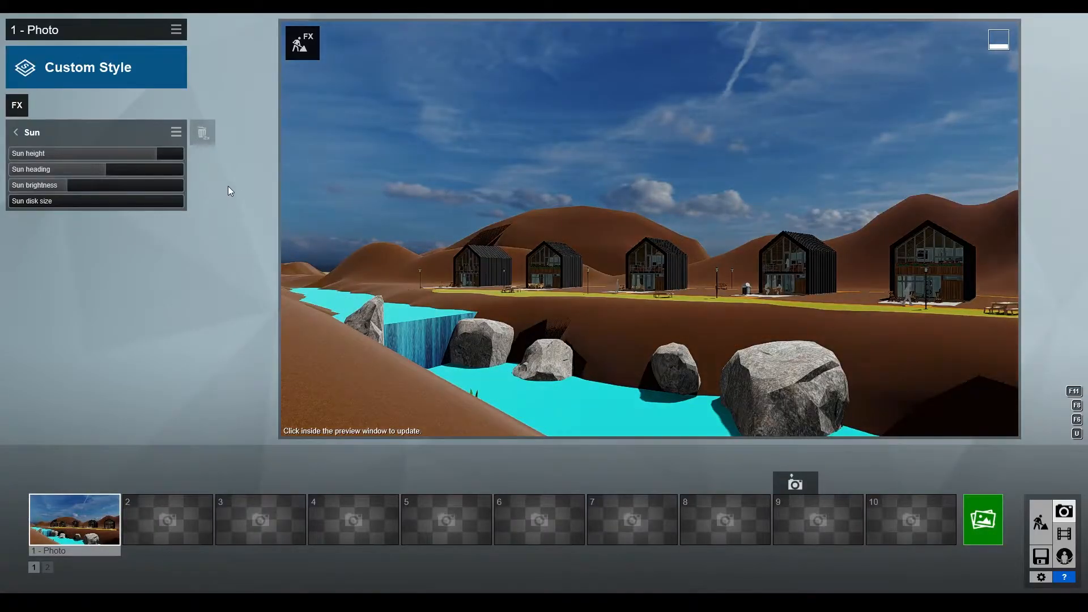
Step: Compare the photo with the Sun effect disabled and enabled, leaving the effect on
left_click(19, 134)
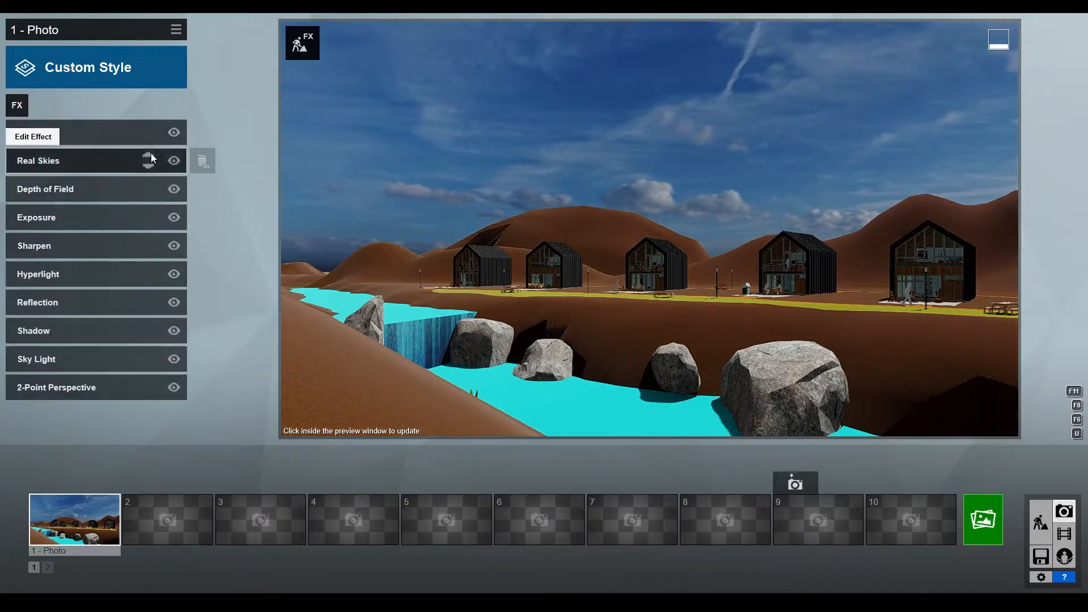
left_click(177, 138)
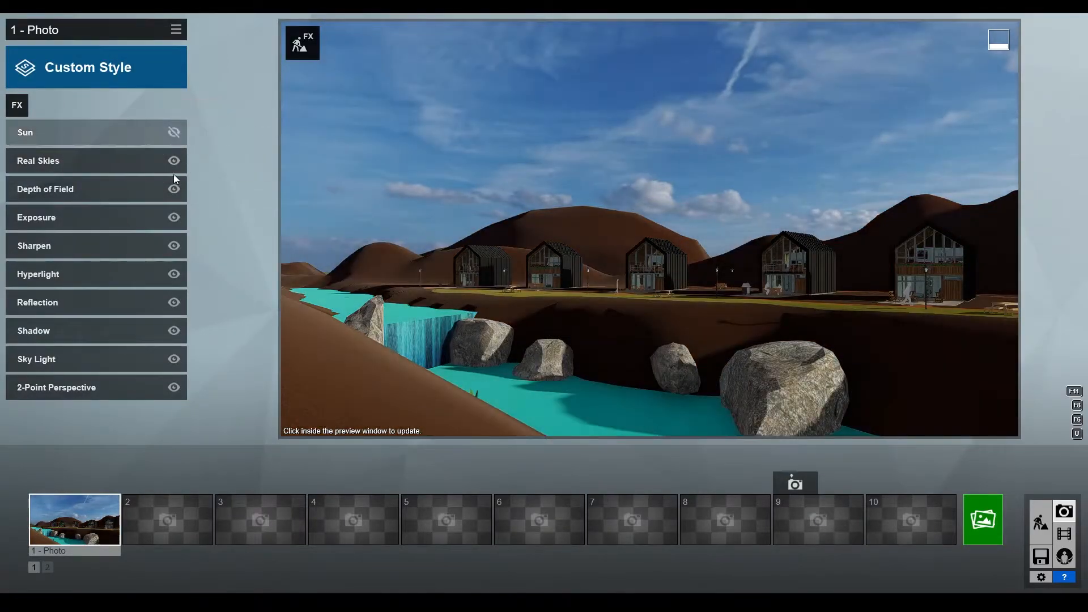
left_click(175, 133)
left_click(176, 133)
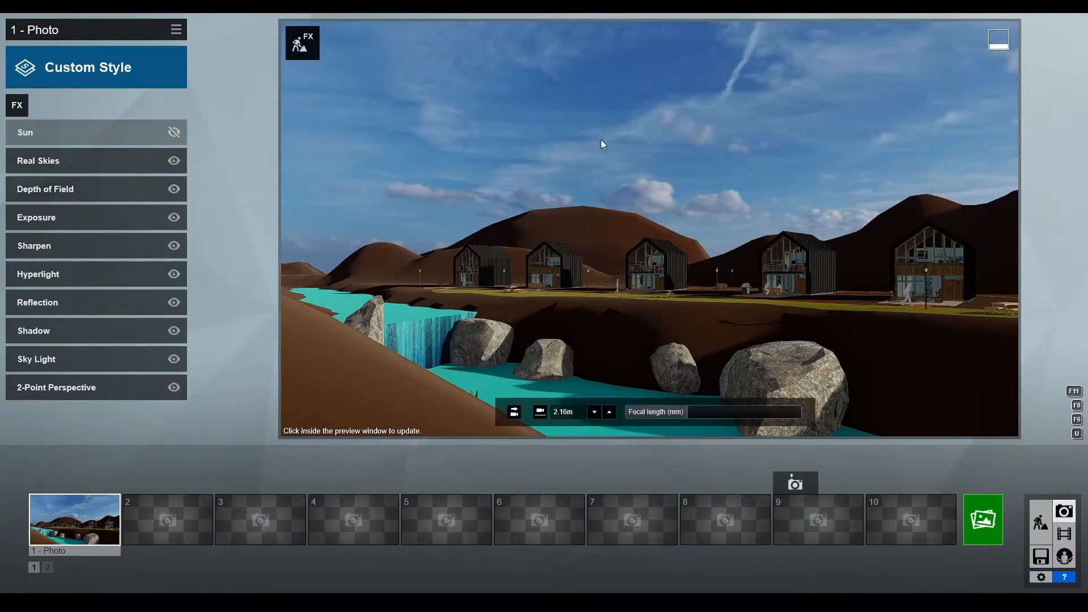
left_click(173, 135)
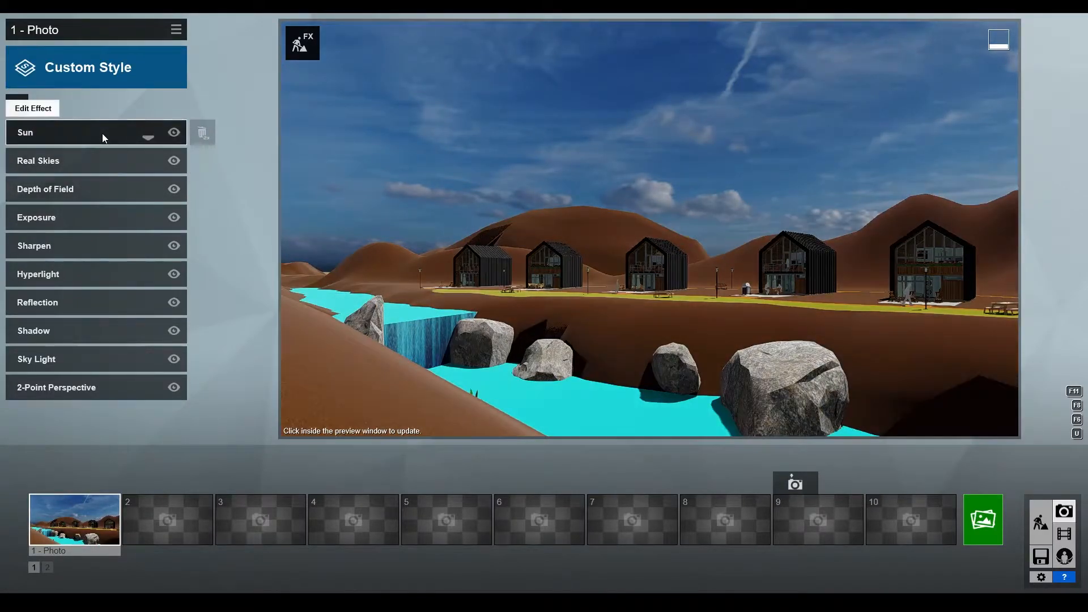
Step: Lower the sun height and slightly increase the sun heading in the Sun effect, then return to the effect list
left_click(102, 134)
left_click_drag(148, 154, 118, 174)
mouse_move(407, 246)
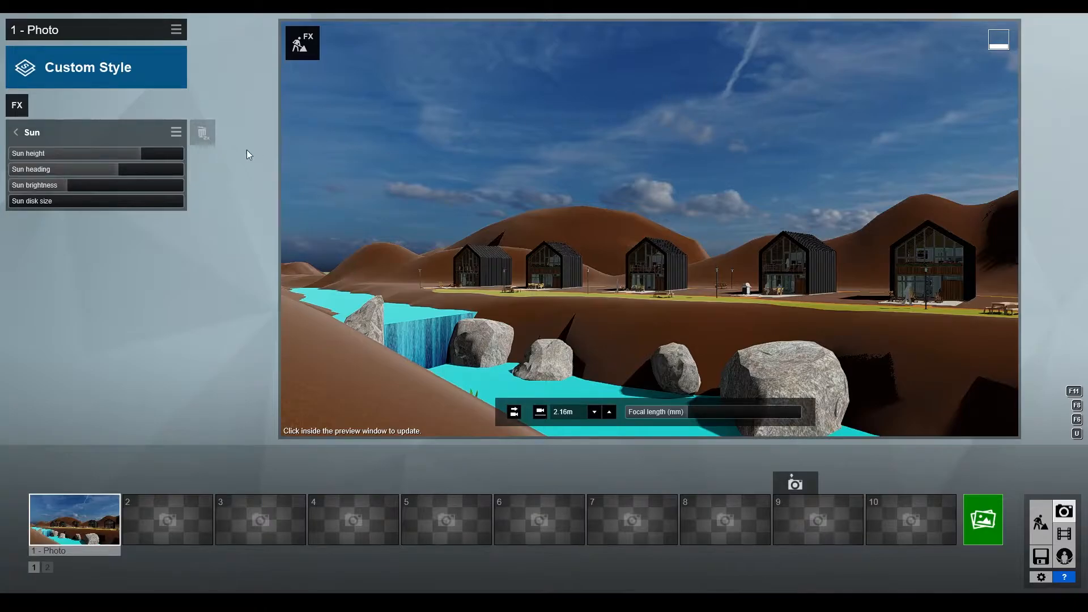
mouse_move(119, 169)
left_mouse_down()
mouse_move(155, 155)
mouse_move(122, 155)
left_mouse_up()
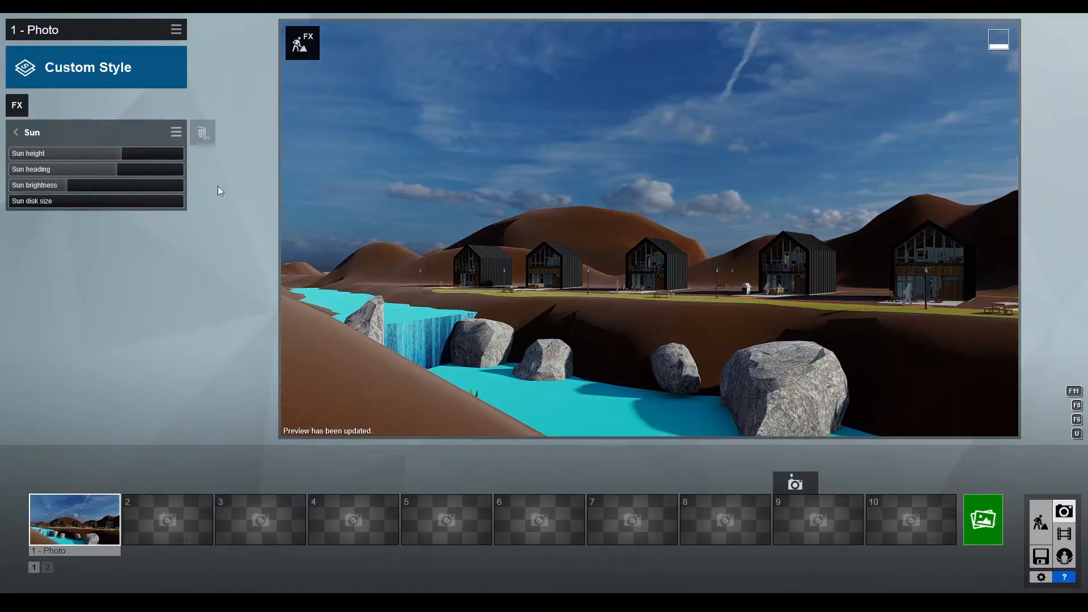
left_click(17, 132)
Step: Add the Fog effect from the weather effects with its default settings and return to the effect list
left_click(26, 106)
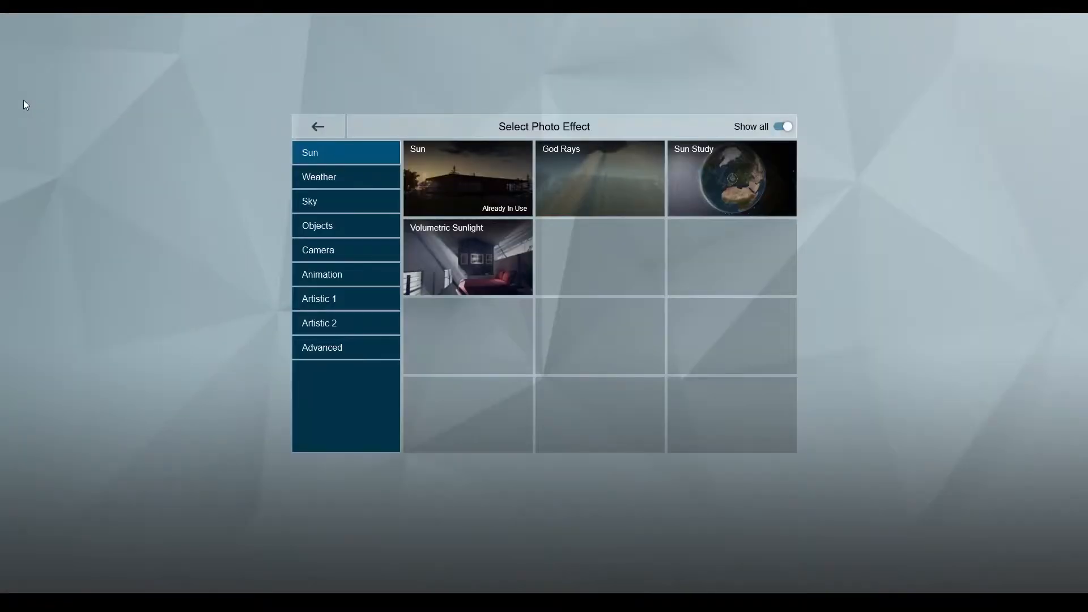
left_click(320, 179)
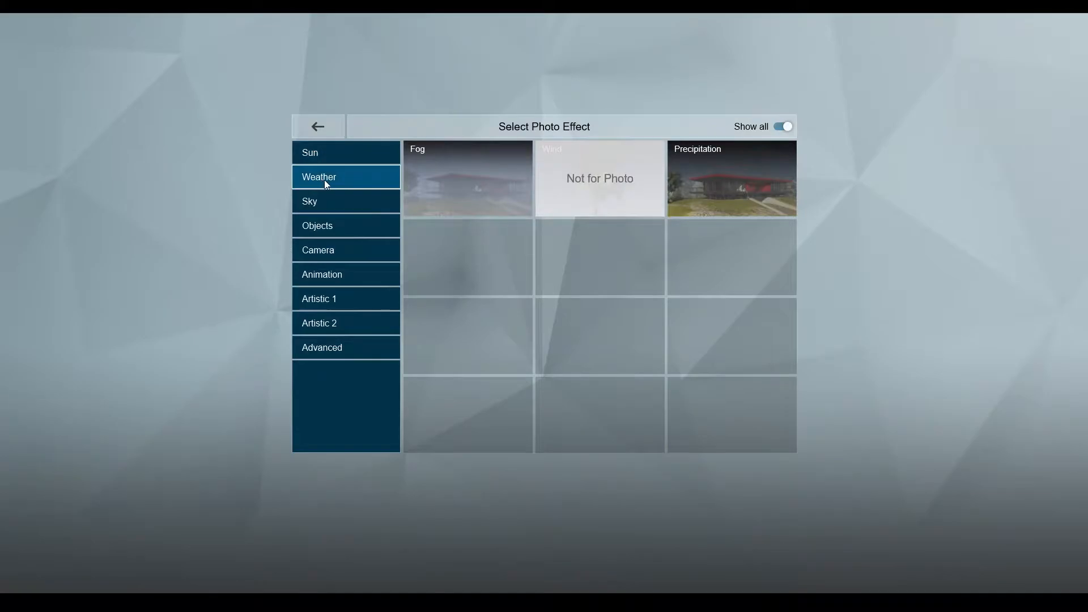
left_click(498, 190)
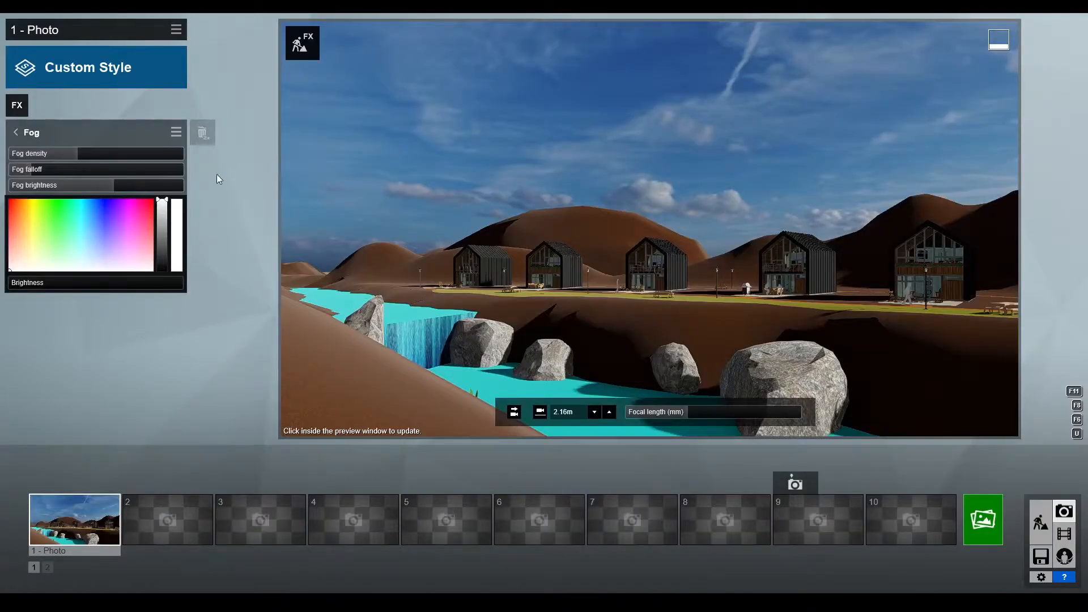
left_click(16, 132)
Step: Add the Precipitation effect to the photo, slightly lower its precipitation phase and strongly reduce its particle quantity
left_click(24, 103)
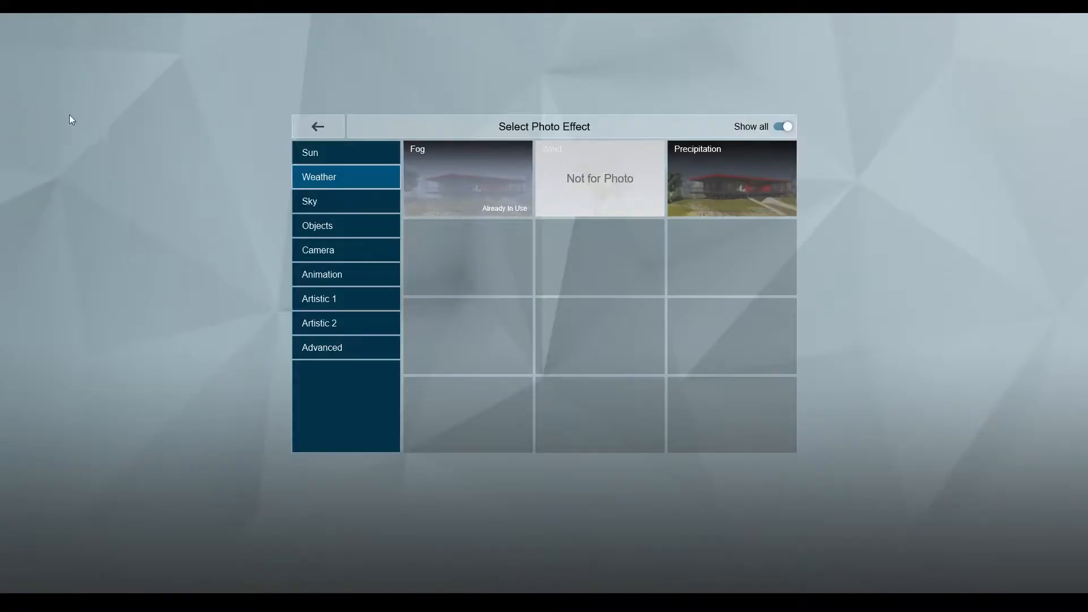
left_click(706, 174)
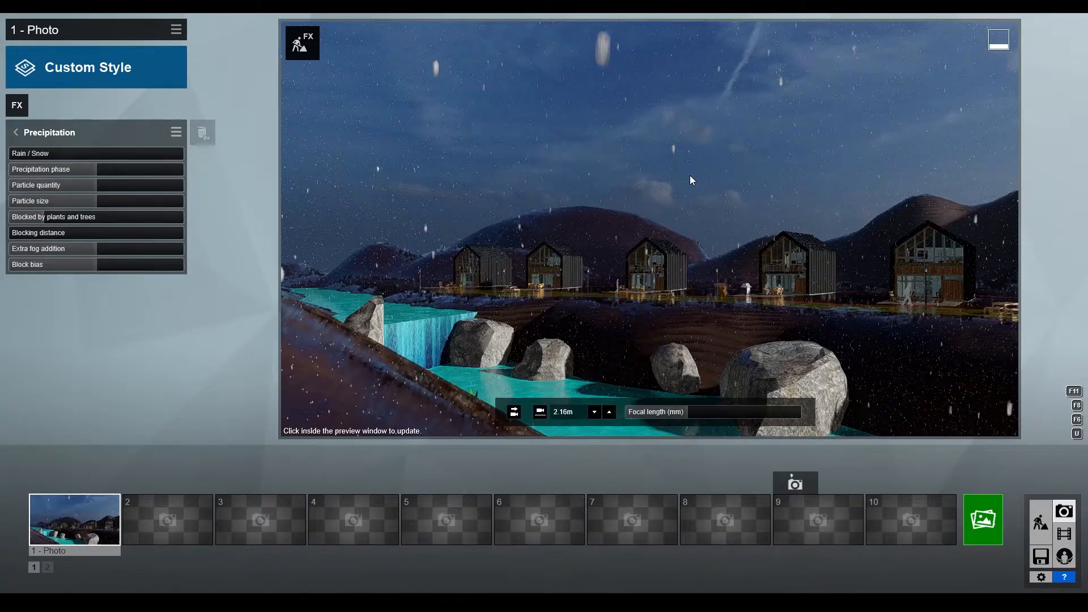
left_click_drag(70, 174, 110, 174)
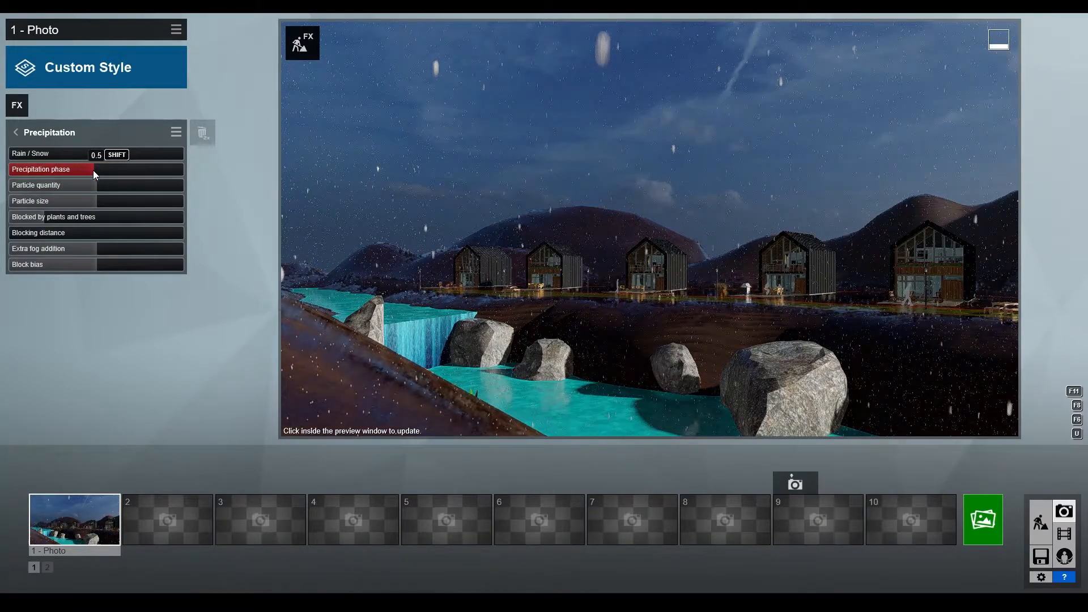
left_click_drag(64, 184, 54, 186)
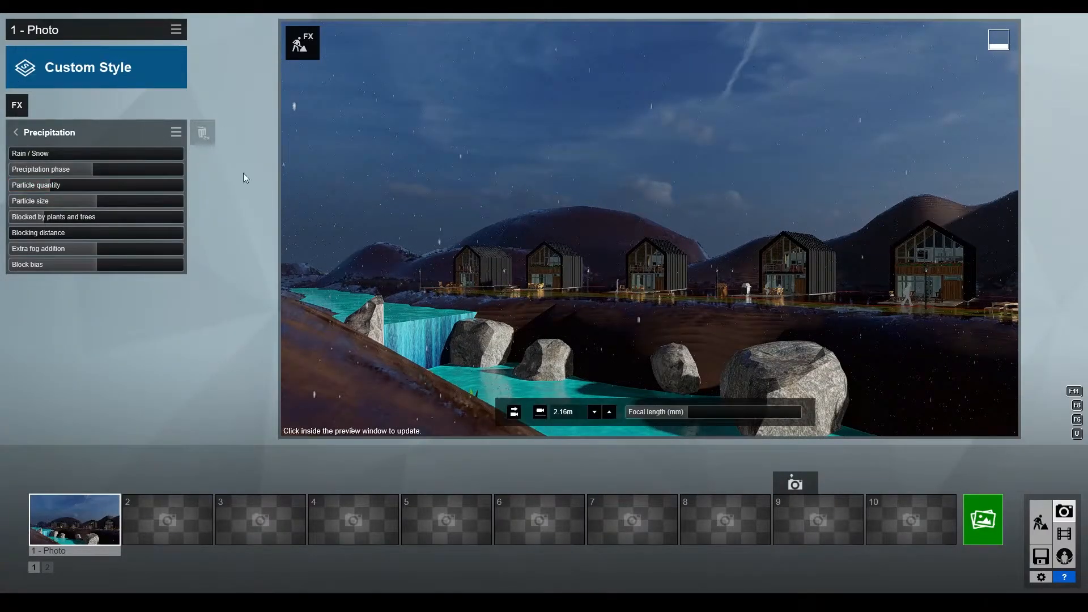
left_click(494, 172)
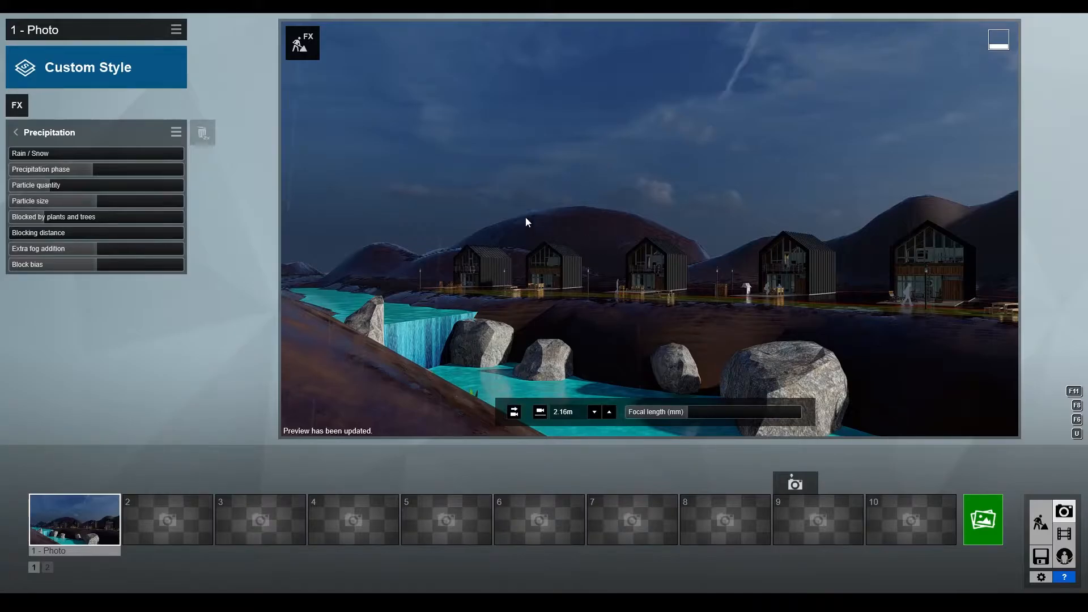
left_click(16, 132)
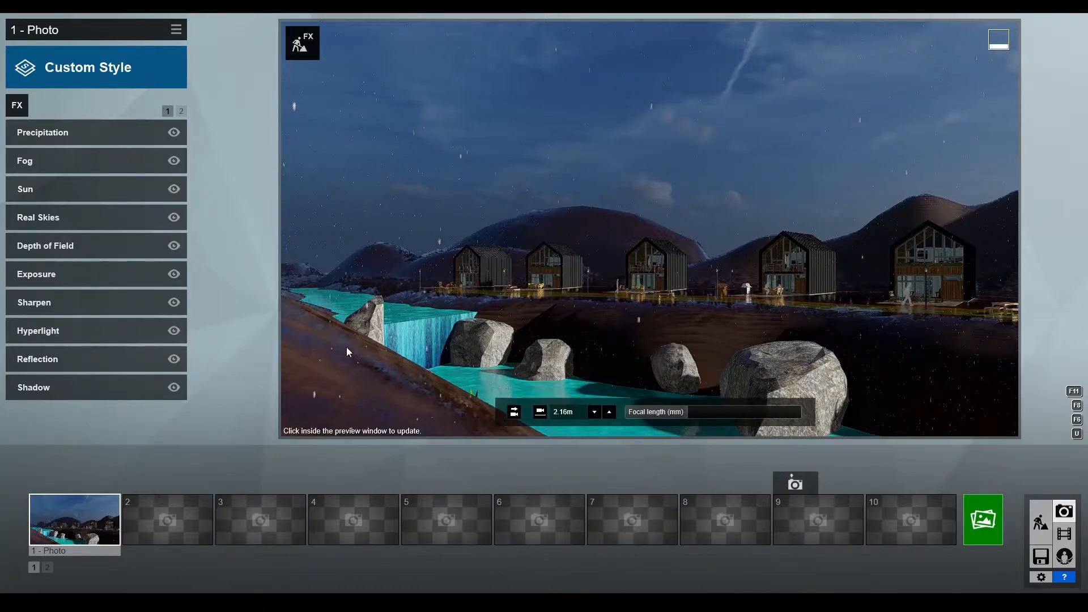
Step: Return to build mode and assign the Water material to the flat turquoise river surface of the imported model
left_click(1042, 521)
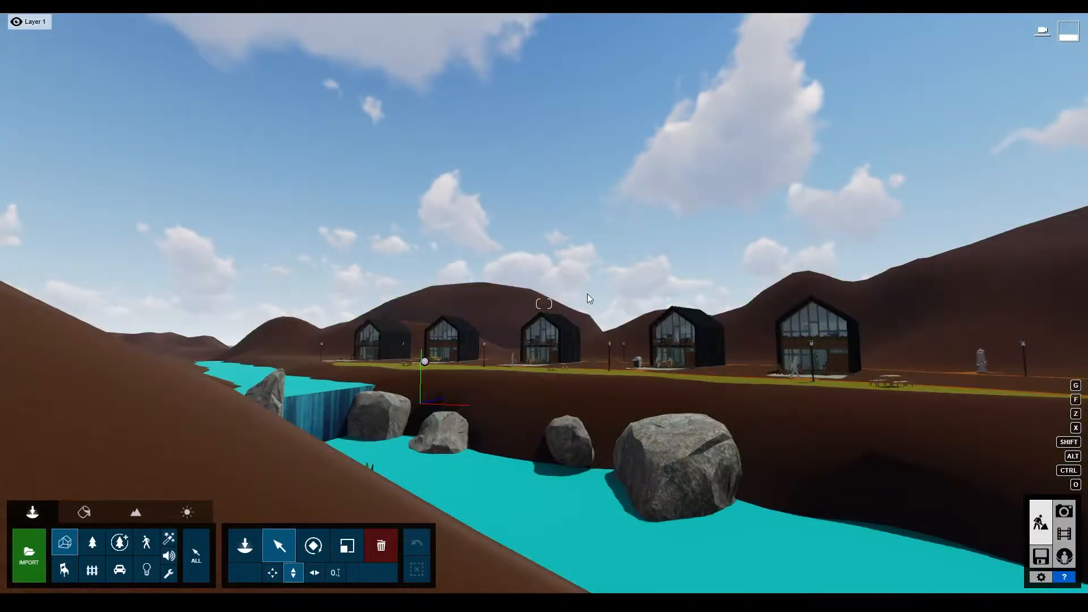
right_click_drag(588, 294, 418, 315)
key("w")
key("s")
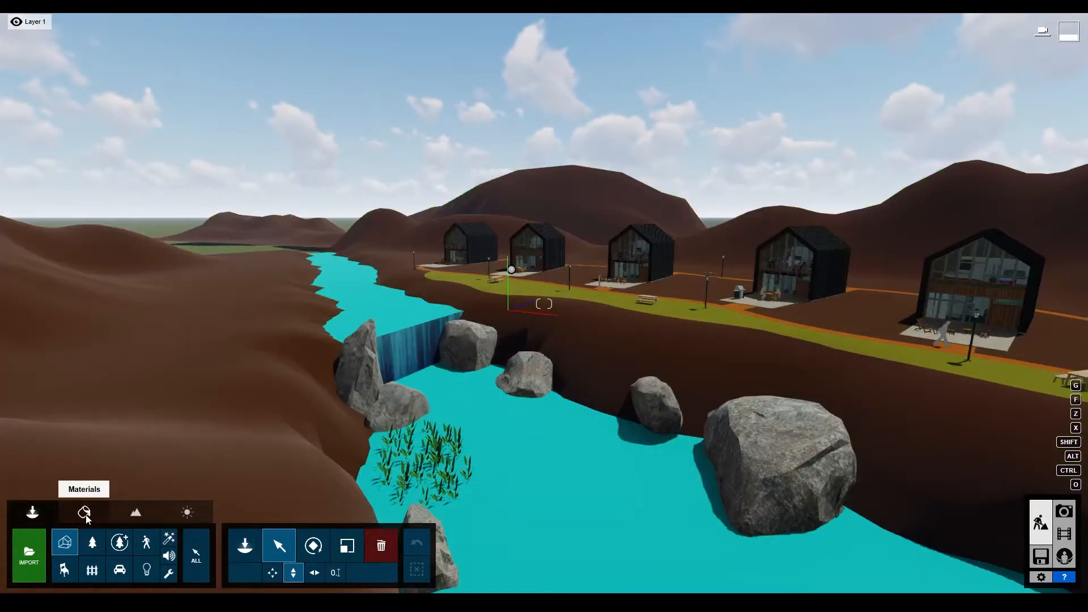
left_click(84, 512)
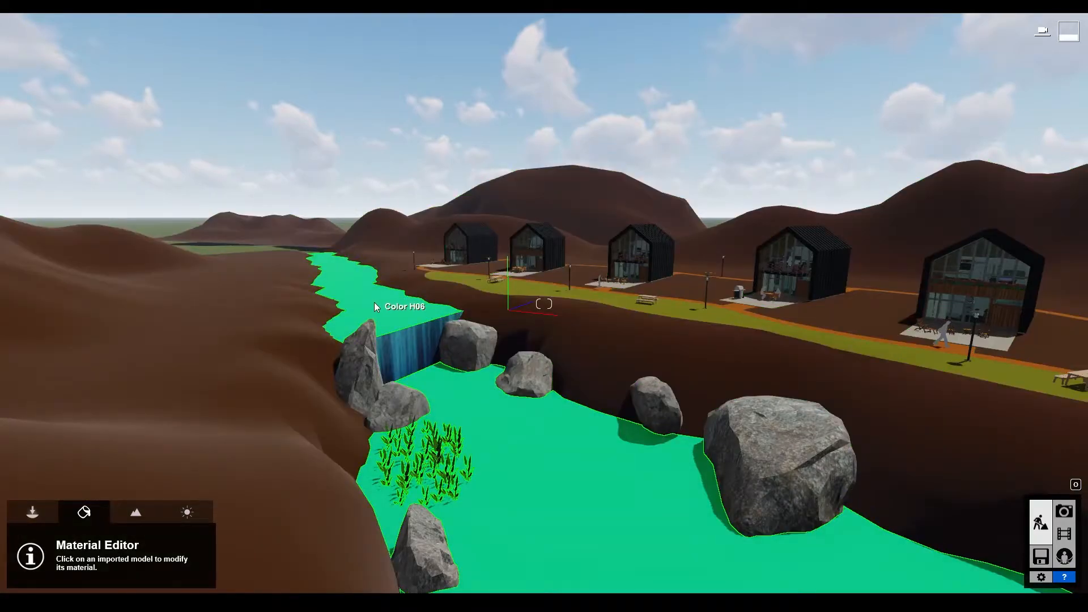
left_click(33, 513)
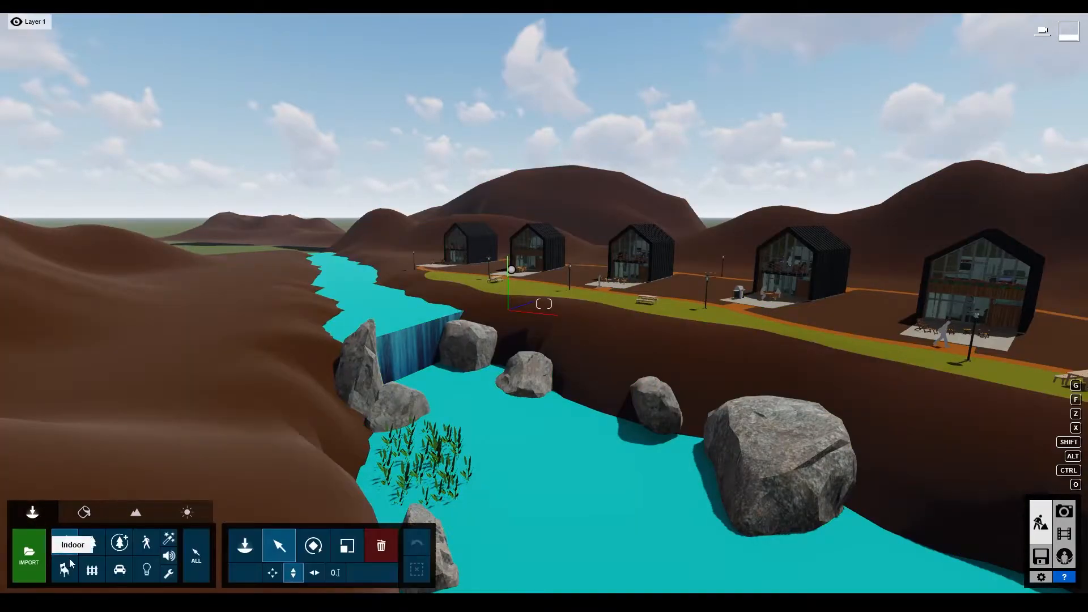
left_click(95, 514)
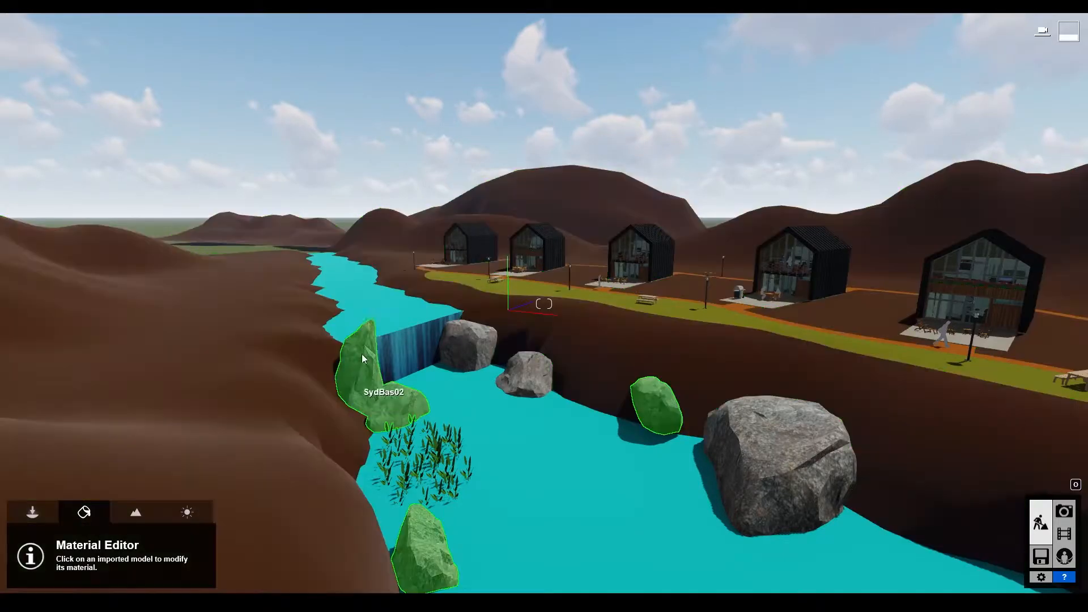
left_click(378, 309)
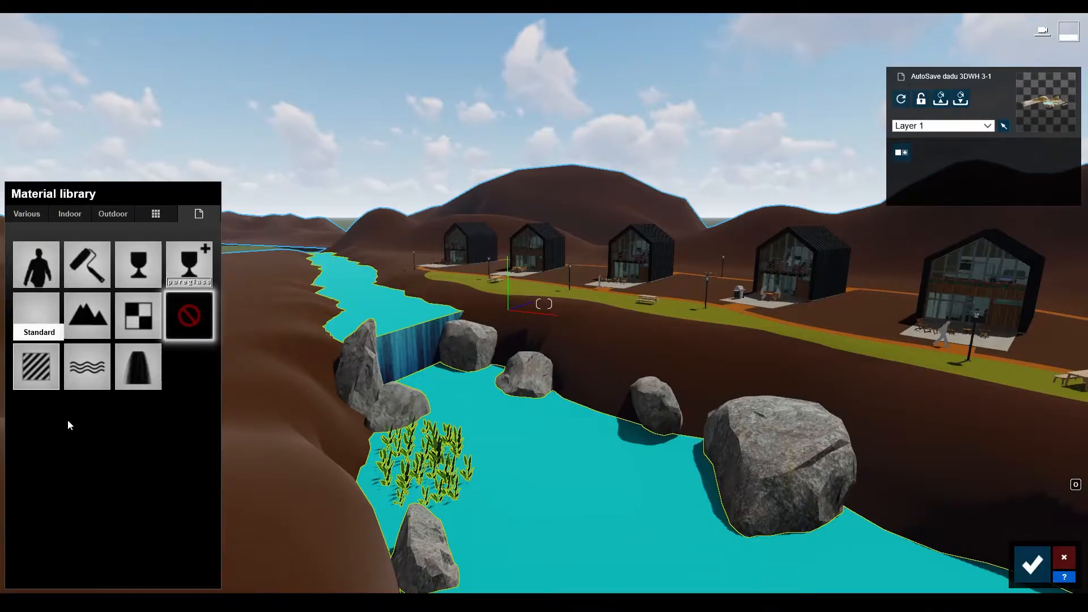
double_click(85, 377)
Step: Examine the river's Water material around the rocks and the drop from several angles
right_click_drag(204, 363, 221, 454)
key("w")
right_click_drag(383, 318, 432, 288)
key("w")
right_click_drag(471, 329, 398, 309)
key("s")
key("s")
key("s")
right_click_drag(453, 346, 505, 326)
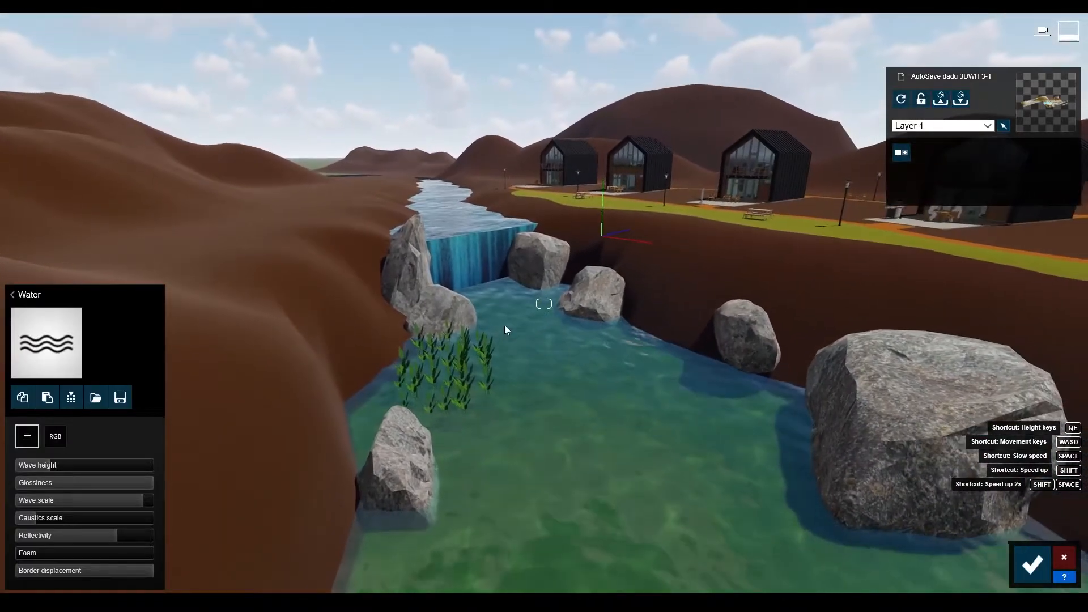
Step: Assign the Waterfall material to the vertical blue drop between the rocks
left_click(475, 265)
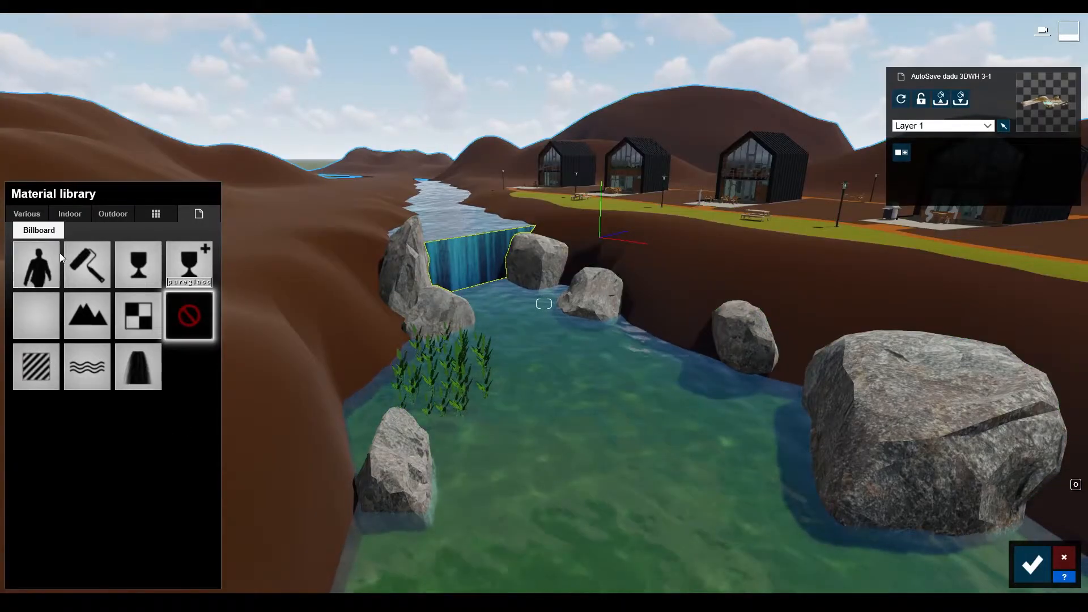
left_click(148, 376)
key("w")
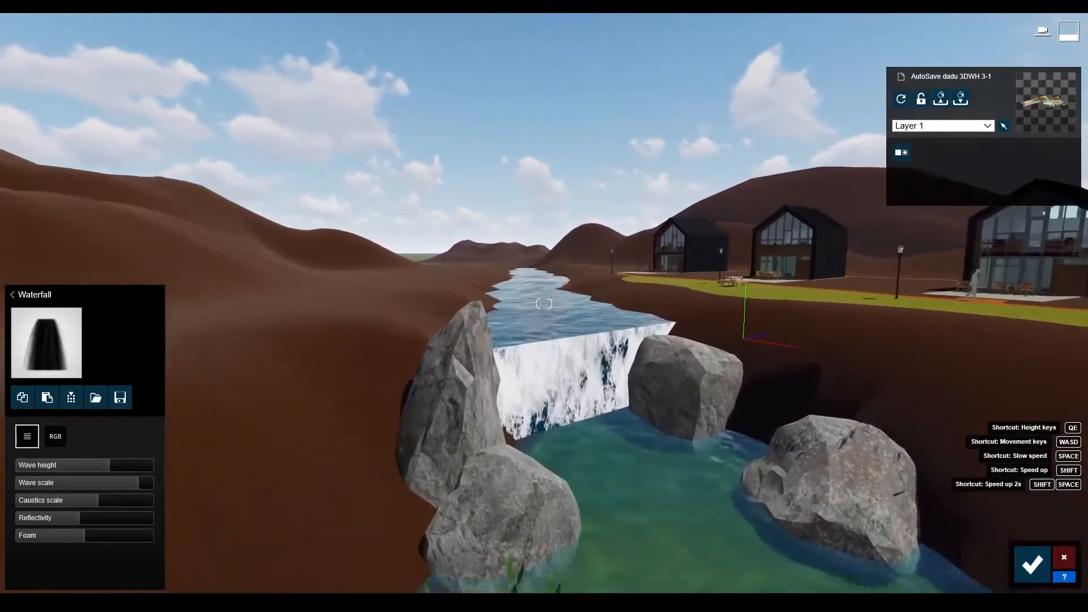
right_click_drag(544, 304, 615, 327)
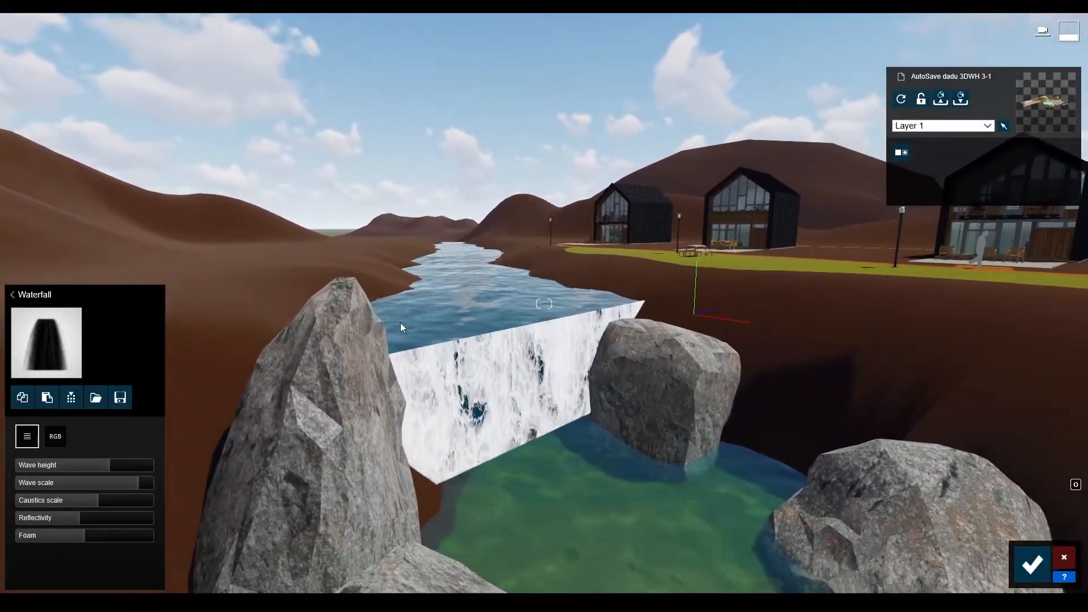
Step: Reduce the waterfall's wave height, wave scale, caustics scale, reflectivity and foam, and save the material changes
mouse_move(93, 470)
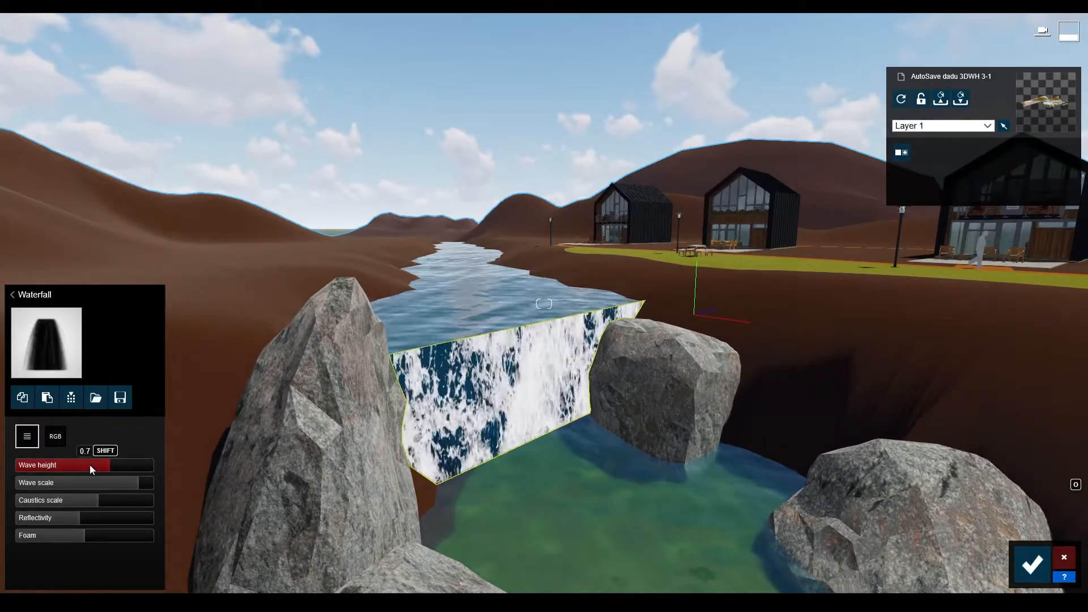
mouse_move(101, 466)
left_mouse_down()
mouse_move(33, 467)
mouse_move(96, 466)
mouse_move(120, 481)
mouse_move(81, 481)
mouse_move(90, 501)
mouse_move(46, 502)
mouse_move(76, 528)
left_mouse_up()
left_click_drag(83, 535, 29, 533)
right_click_drag(660, 468, 660, 467)
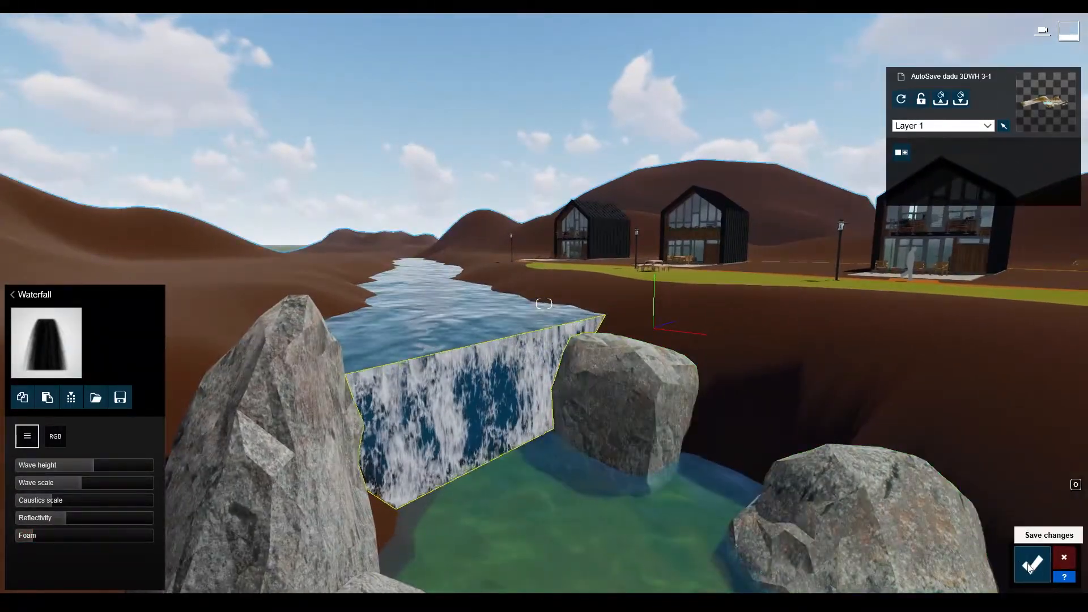
left_click(1042, 565)
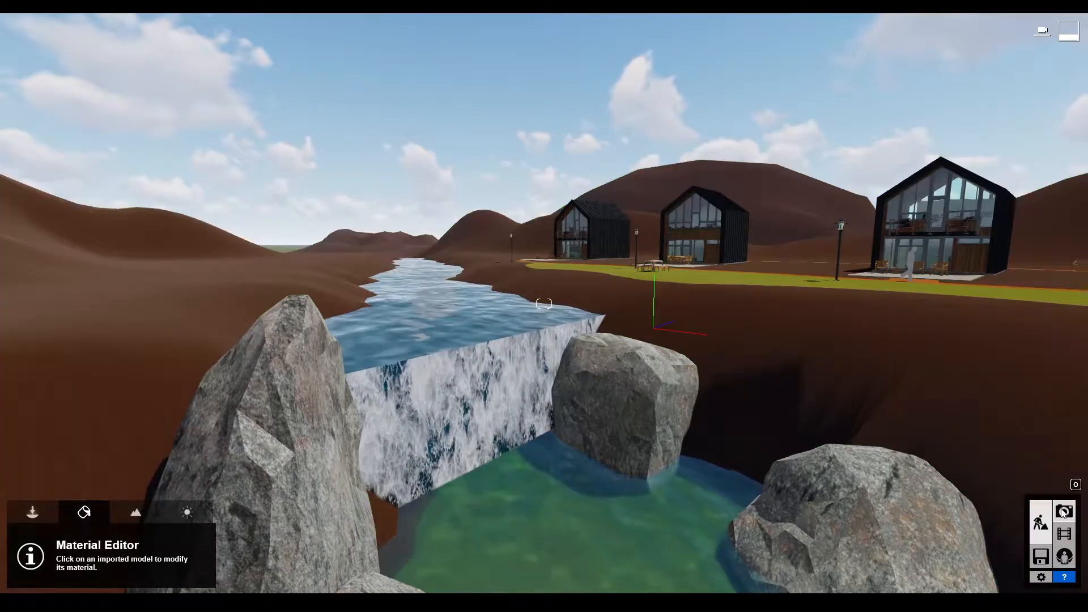
Step: Check the water and waterfall materials in the view of photo 1 and go back to build mode
left_click(1061, 512)
left_click(94, 522)
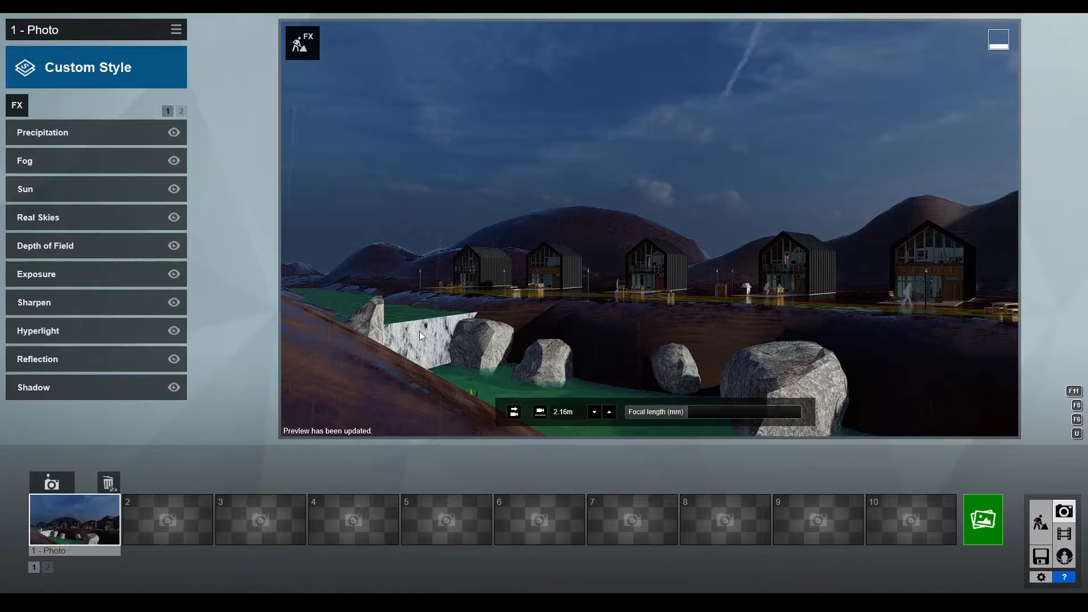
left_click(1042, 522)
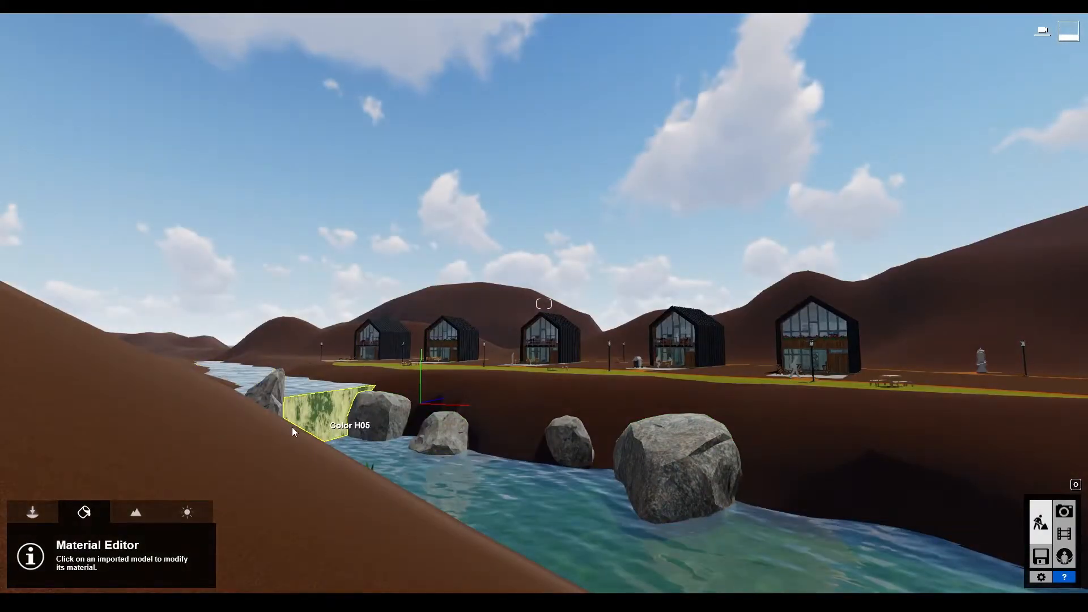
Step: Raise the waterfall's wave height, caustics scale, reflectivity and foam, set wave scale to maximum, save the changes, and recheck photo 1
left_click(178, 374)
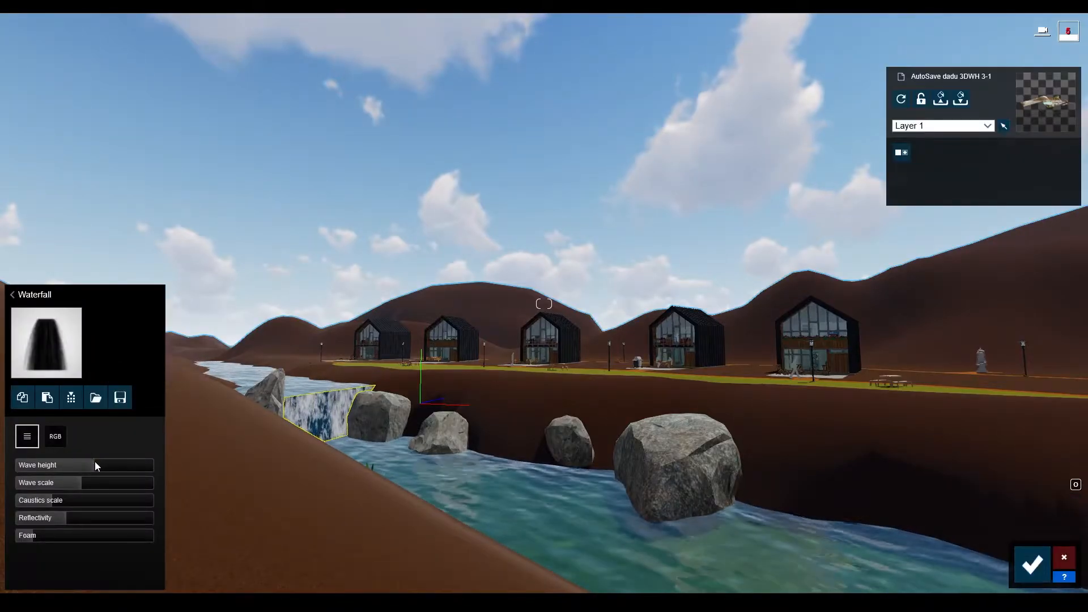
left_click_drag(100, 465, 121, 533)
left_click_drag(101, 484, 160, 493)
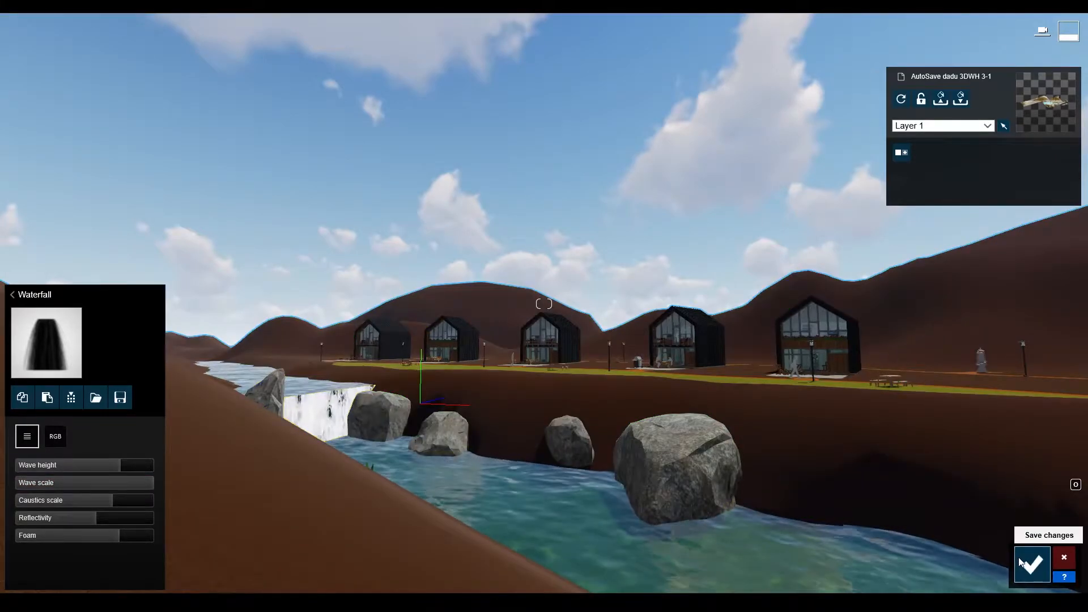
left_click(1033, 564)
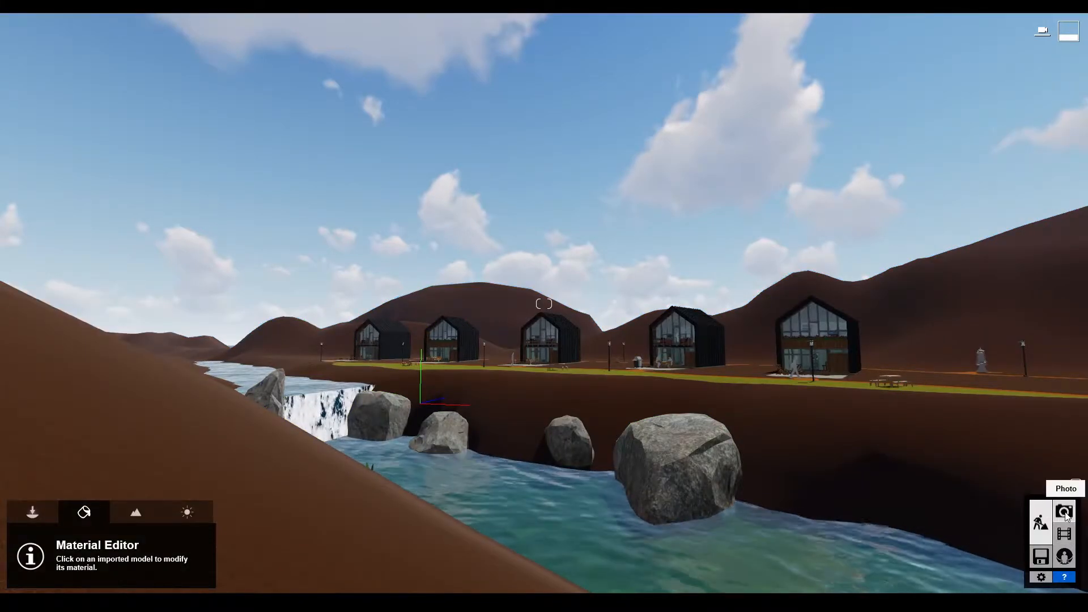
left_click(1065, 513)
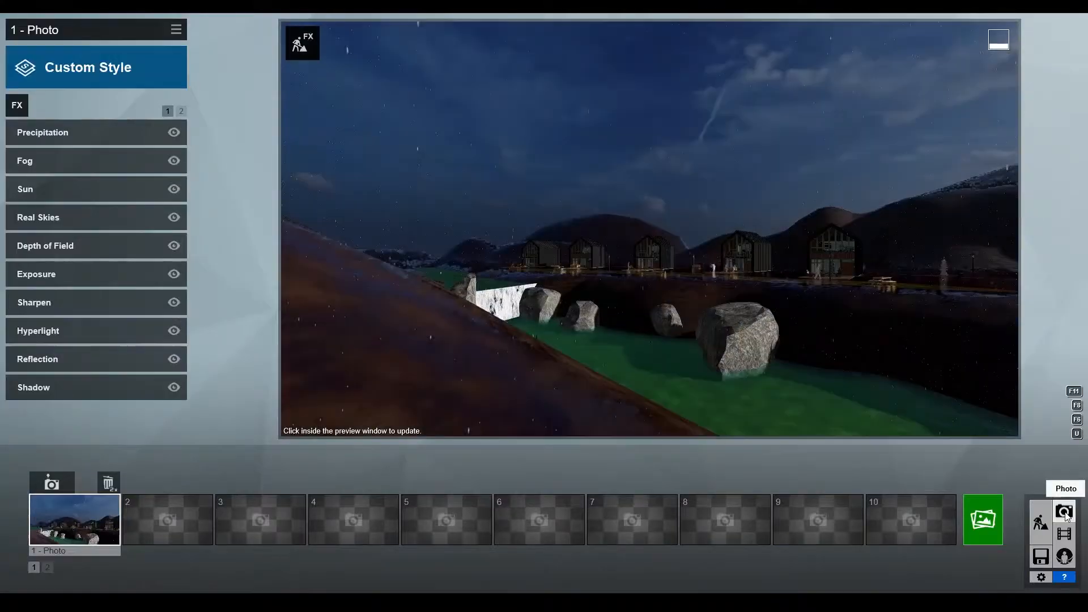
left_click(86, 529)
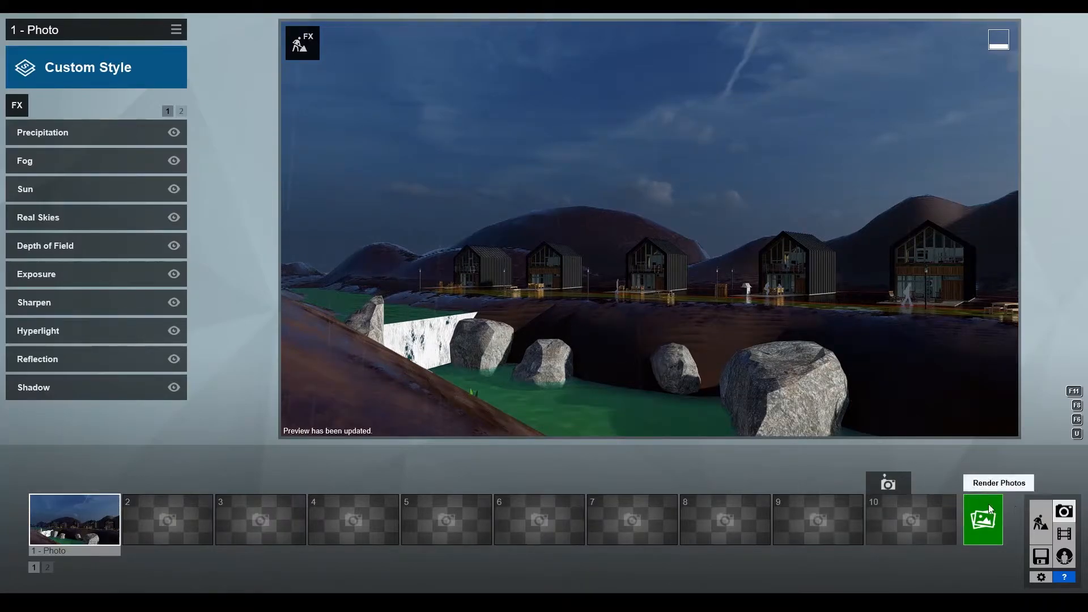
Step: Return to build mode and assign a tall, dark green grass material from the Various category to the plain green terrain and hills
left_click(1040, 522)
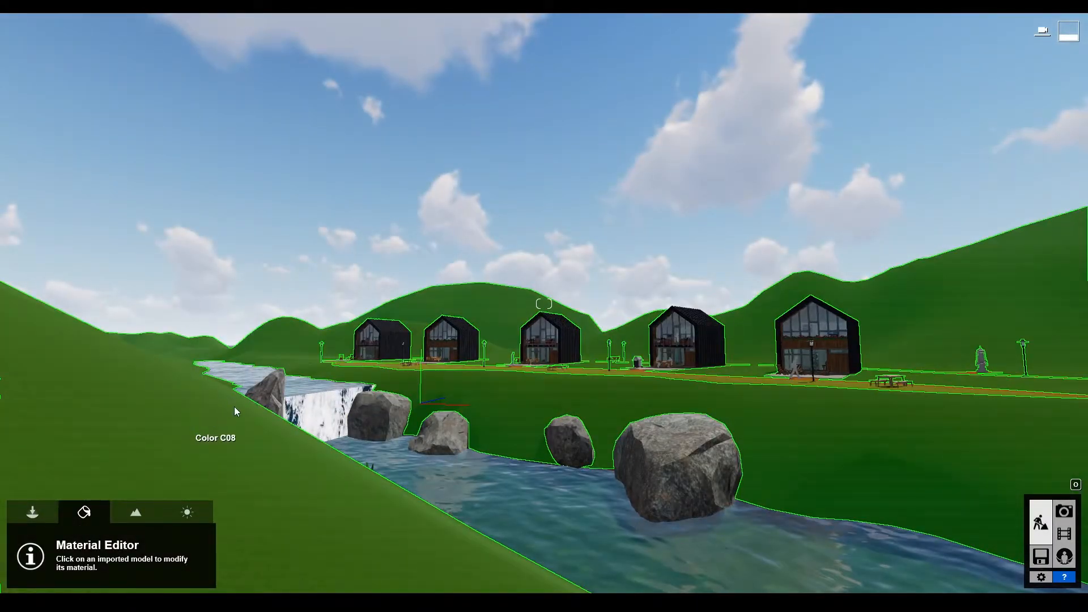
left_click(264, 356)
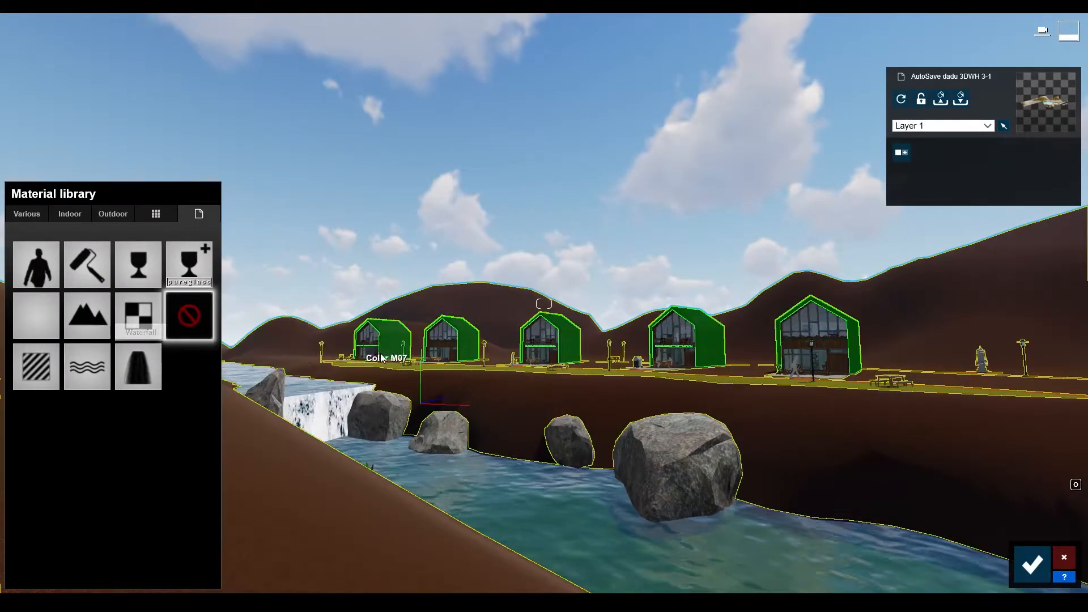
left_click(27, 214)
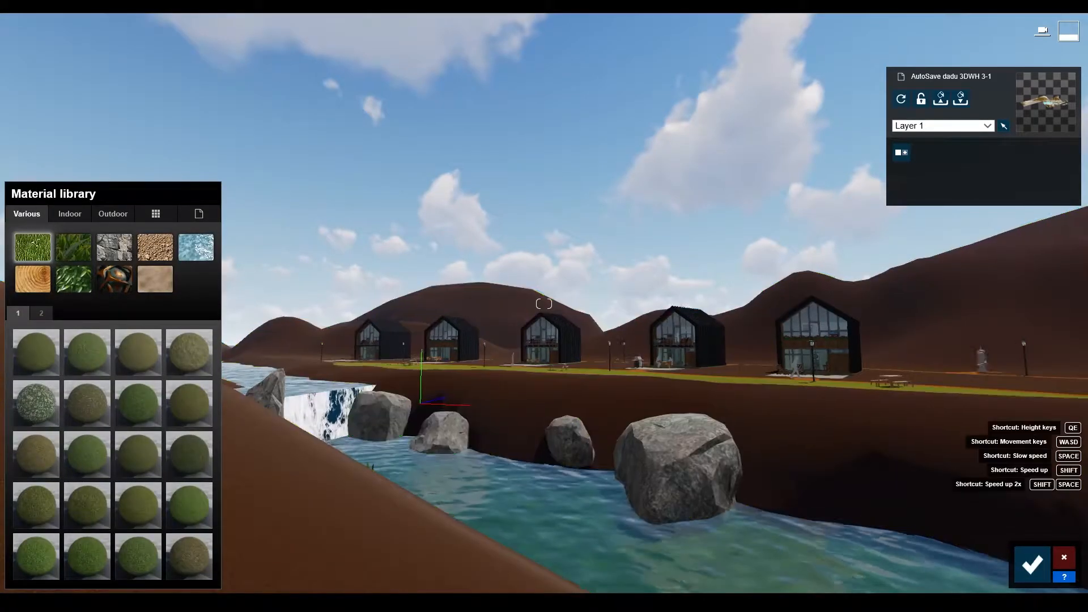
right_click_drag(391, 417, 322, 441)
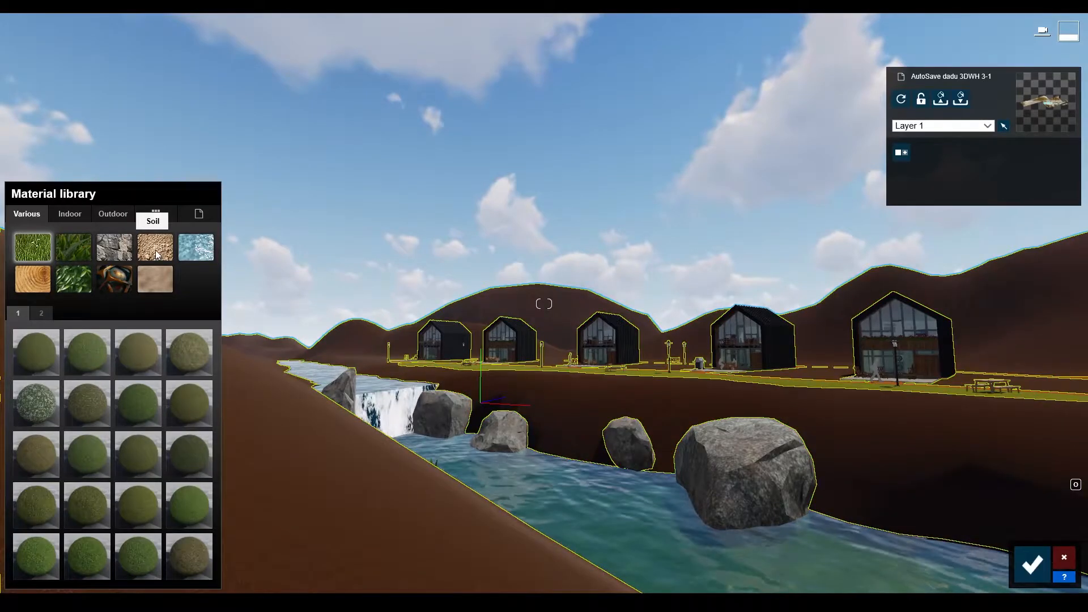
left_click(70, 253)
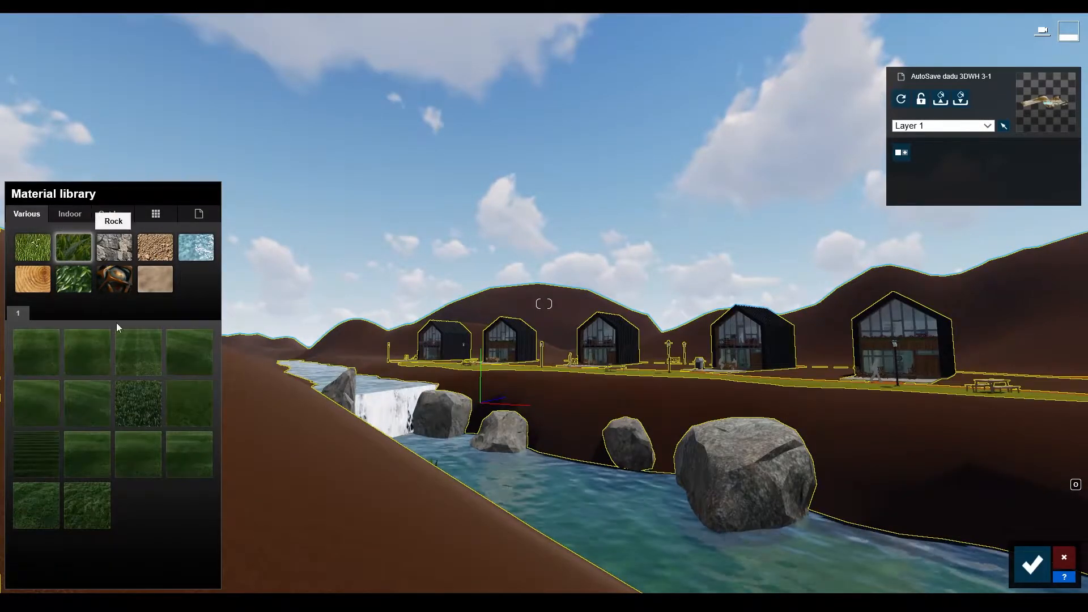
left_click(91, 515)
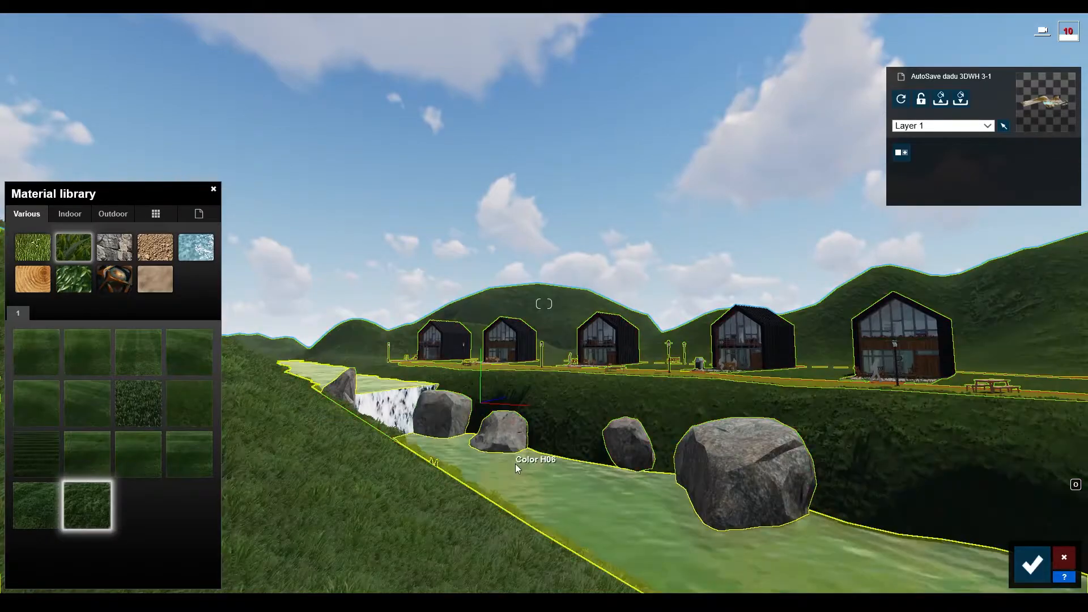
right_click_drag(516, 463, 570, 463)
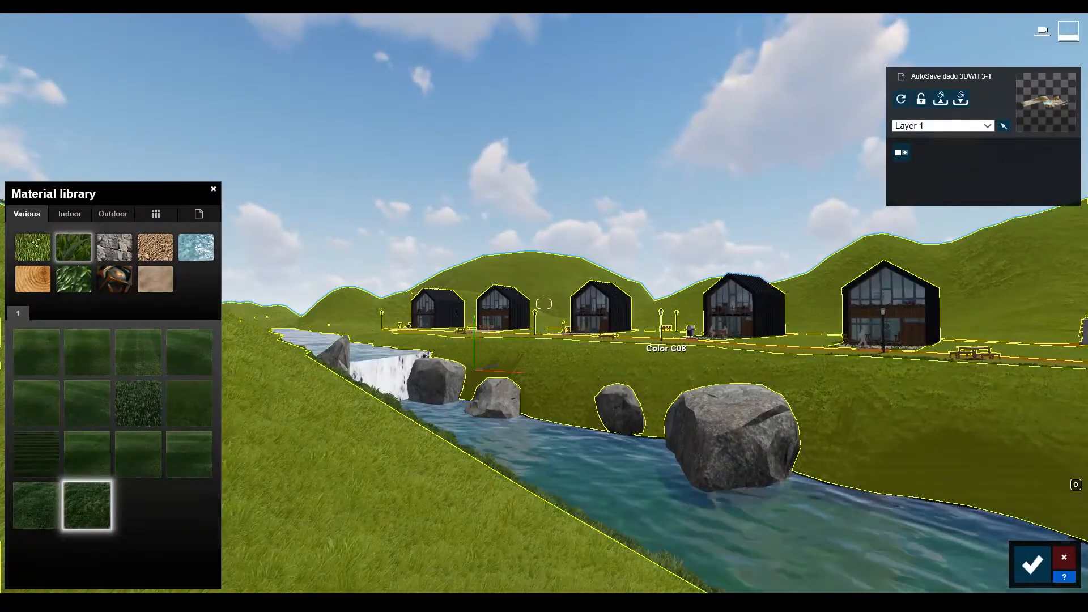
Step: Assign a glossy black indoor metal to the cabin's galvanized window frames and balcony railing
key("w")
right_click_drag(638, 345, 703, 418)
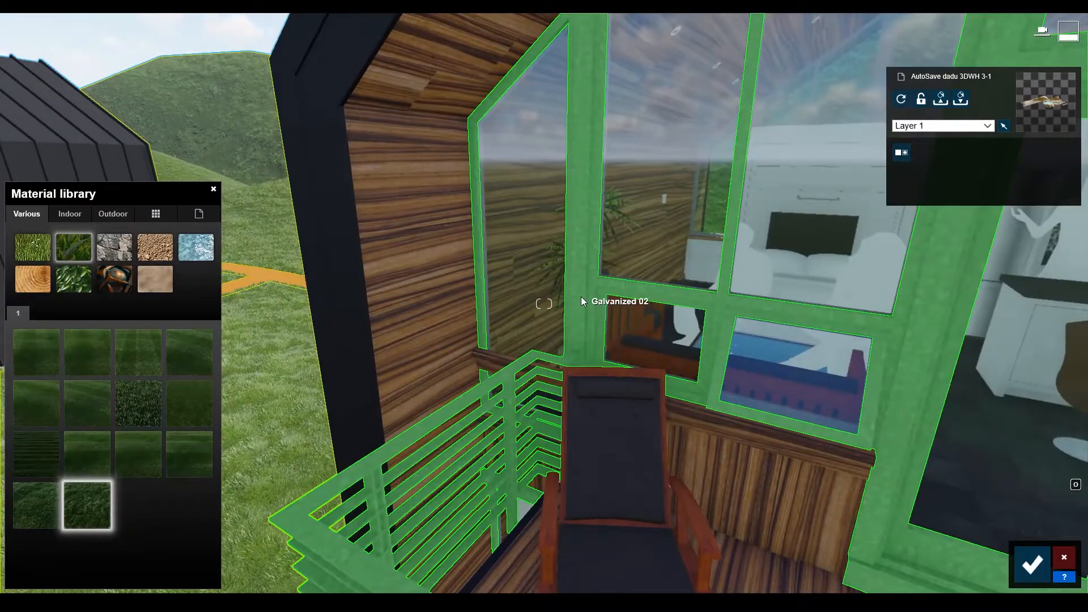
key("s")
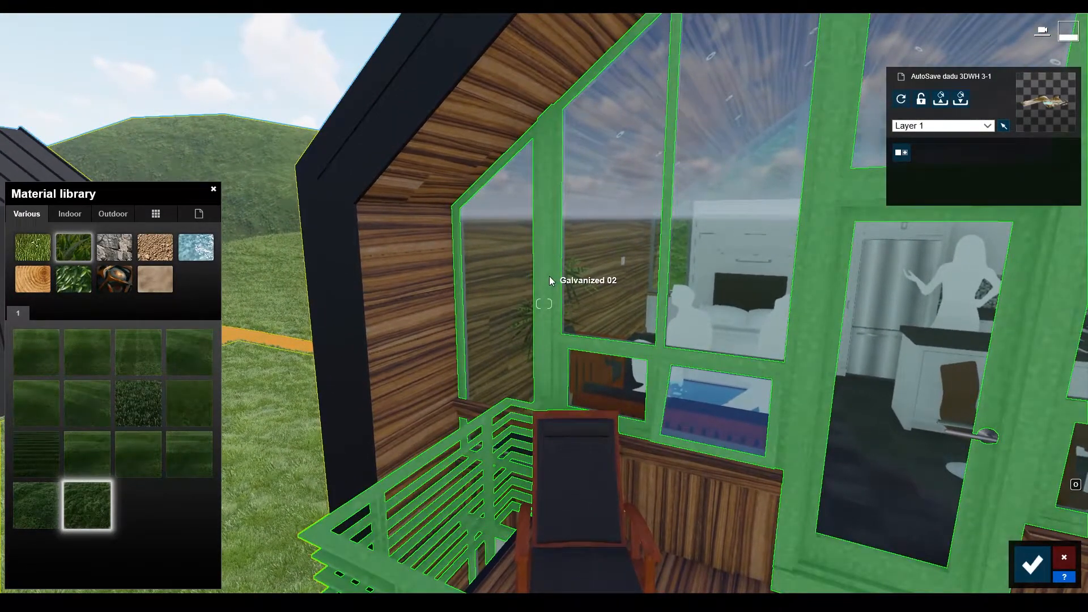
left_click(550, 278)
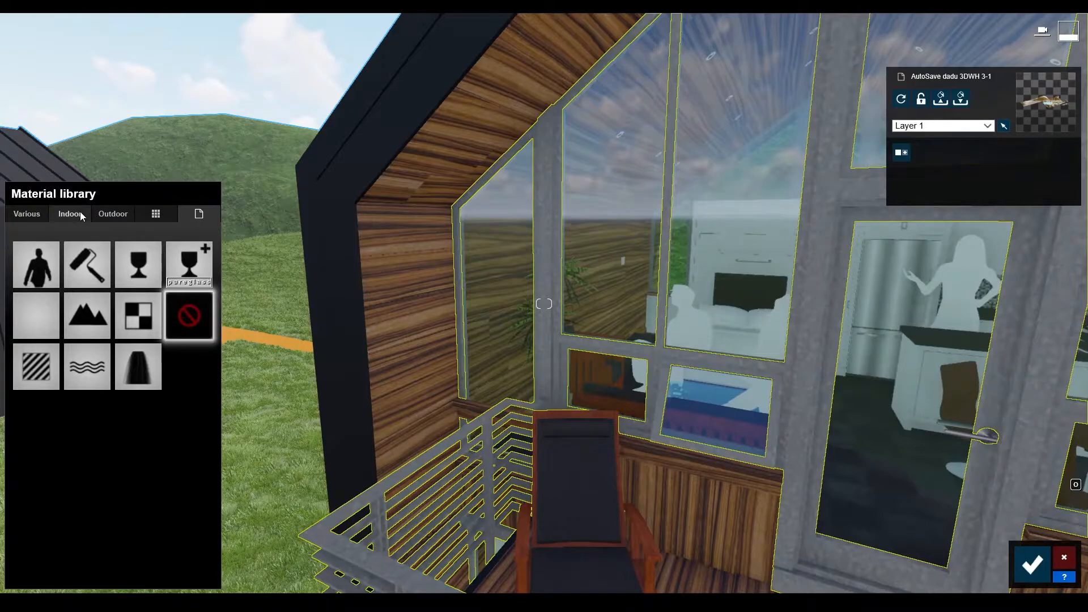
left_click(79, 213)
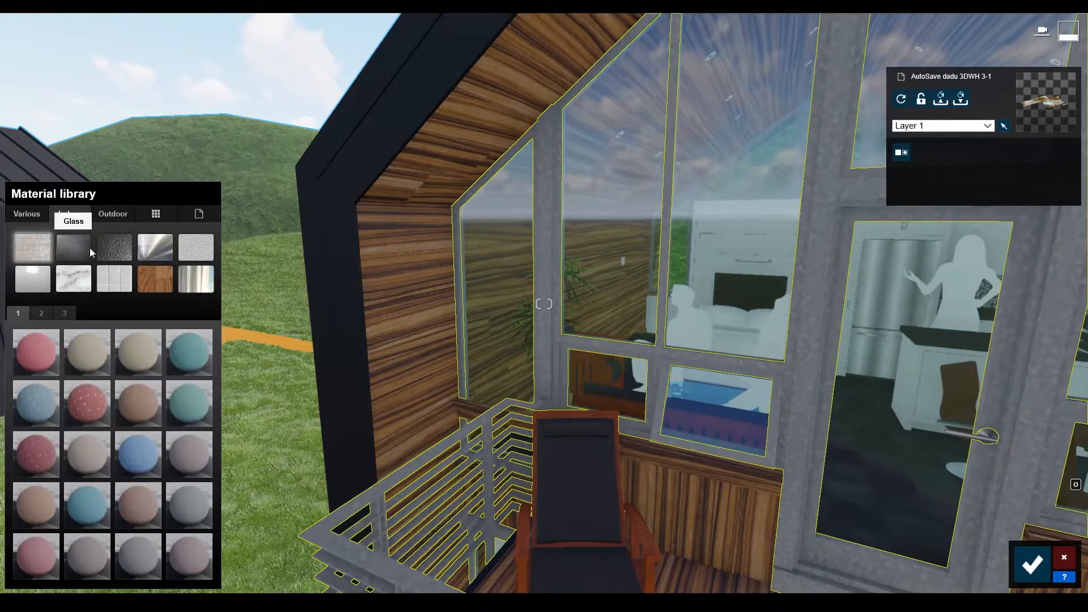
left_click(152, 250)
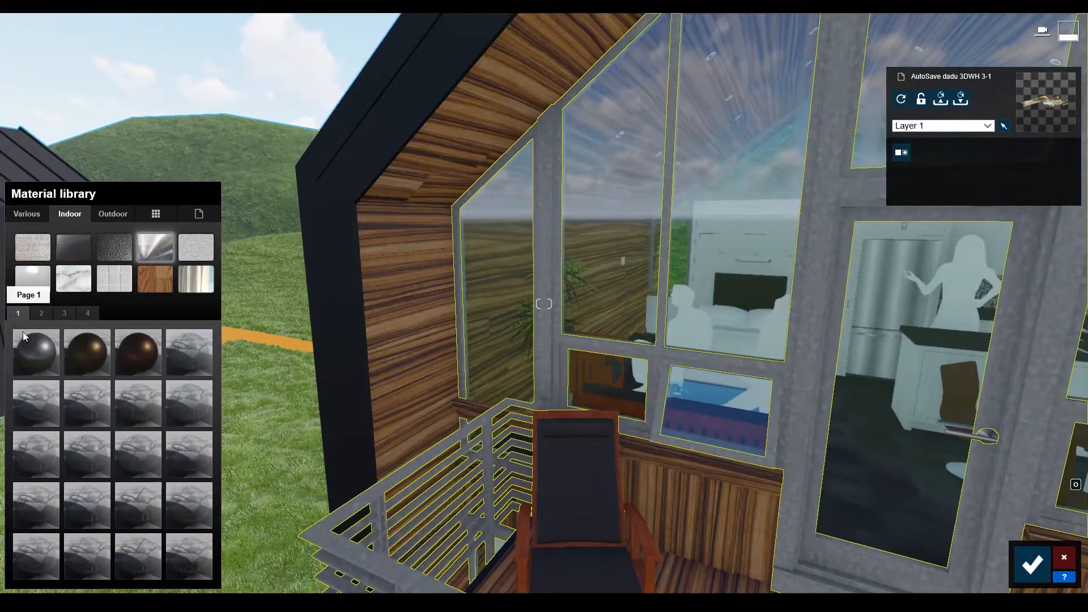
left_click(42, 314)
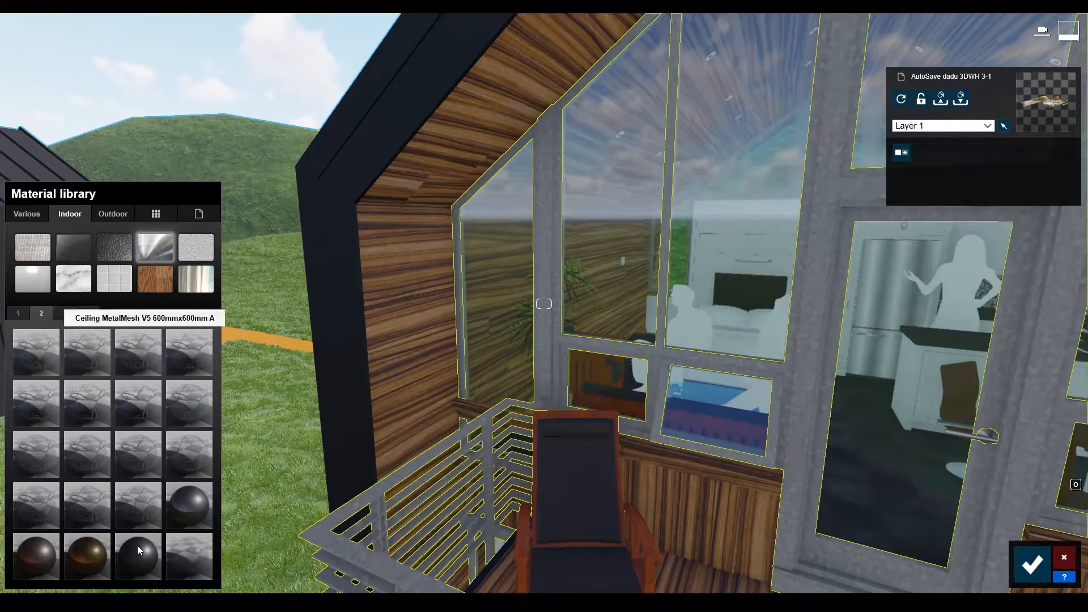
left_click(148, 574)
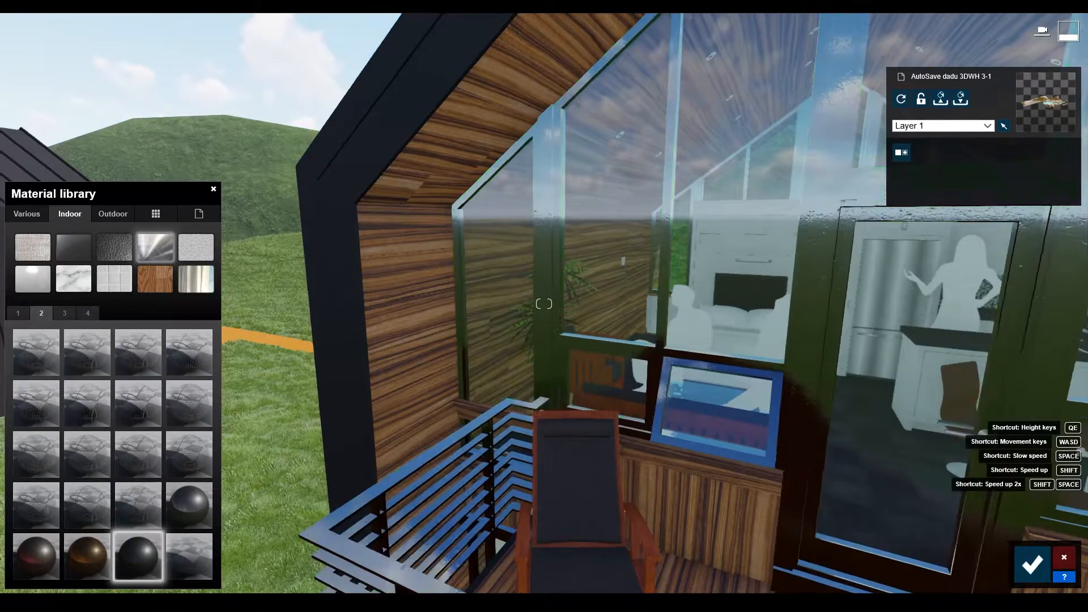
Step: Examine the new metal on the window frames and railings from close up and from around the neighbouring cabins
key("s")
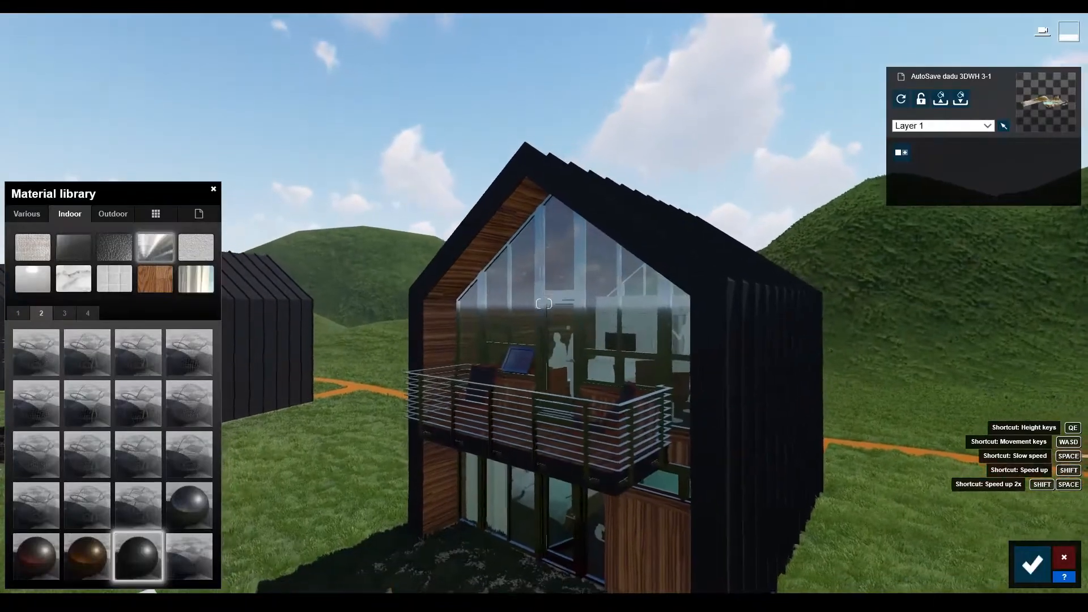
right_click_drag(544, 304, 544, 363)
key("w")
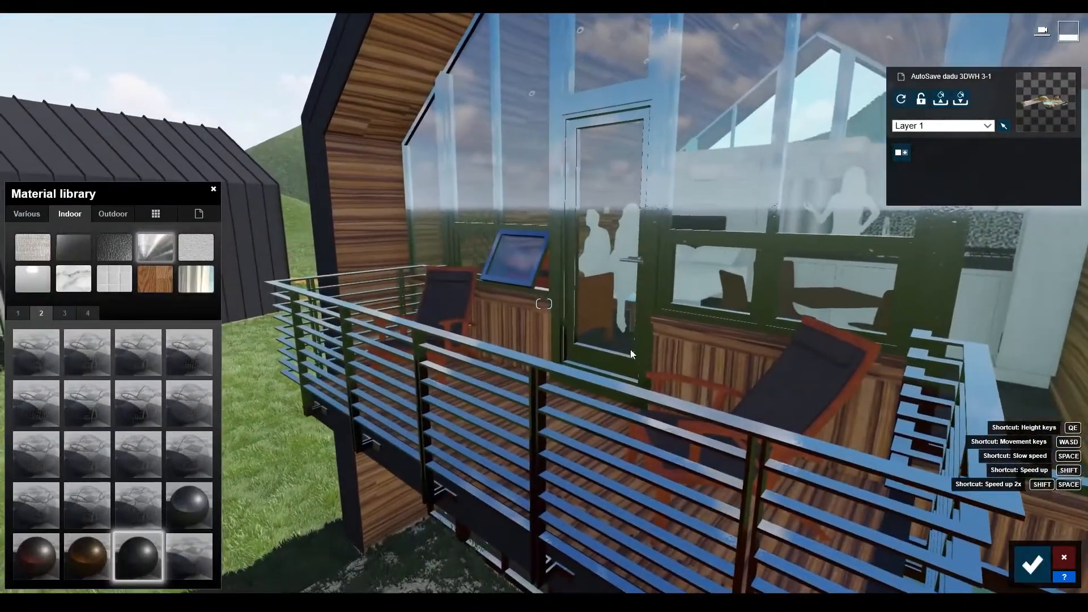
right_click_drag(630, 349, 544, 396)
right_click_drag(544, 304, 462, 320)
key("s")
key("d")
key("s")
key("a")
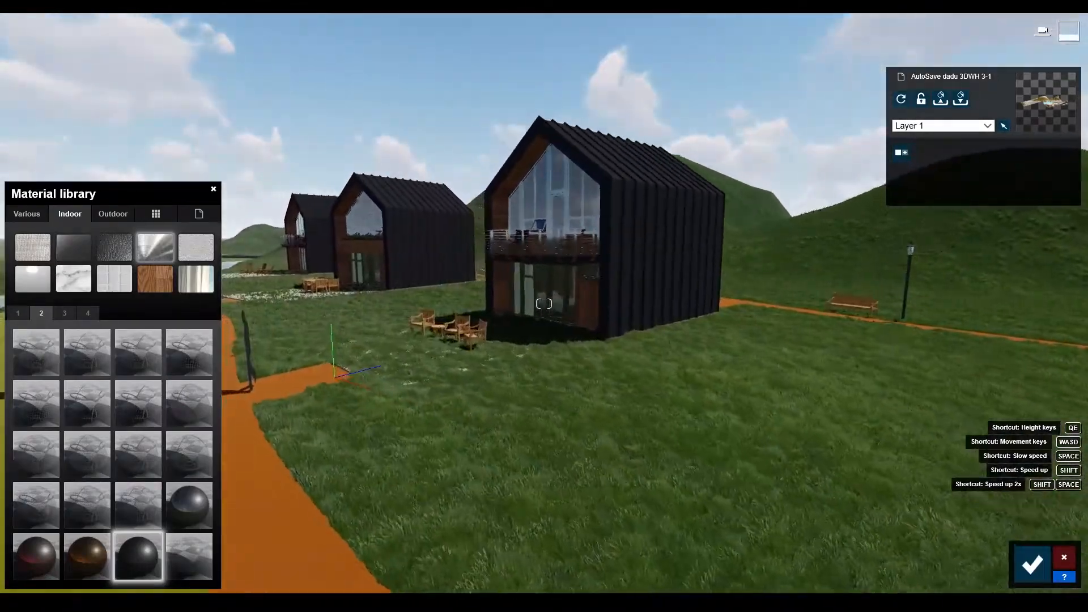
key("w")
key("a")
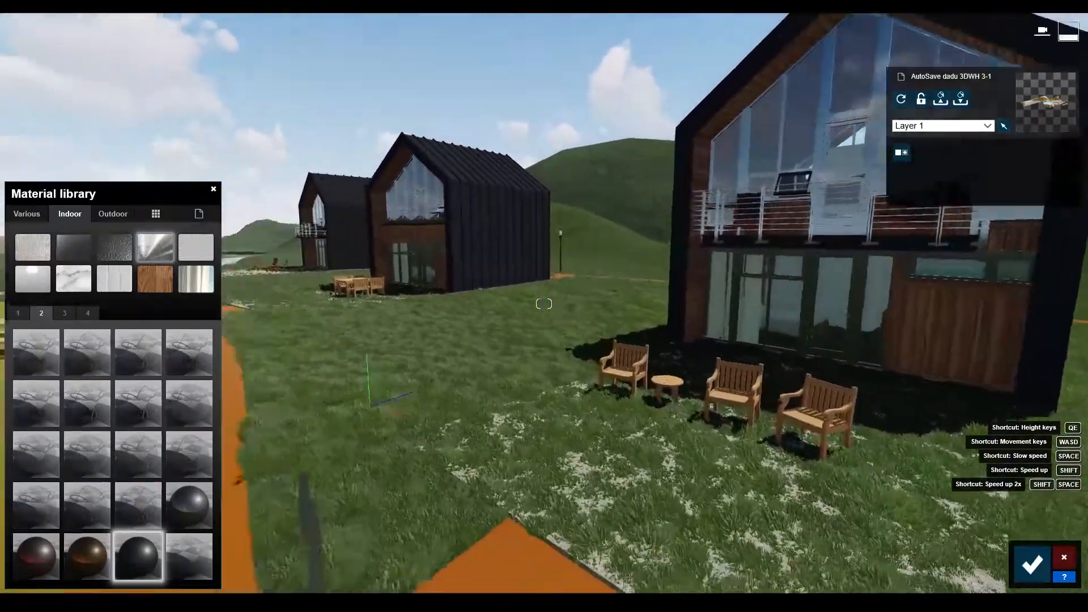
mouse_move(545, 304)
right_mouse_down()
mouse_move(493, 301)
mouse_move(544, 324)
right_mouse_up()
key("s")
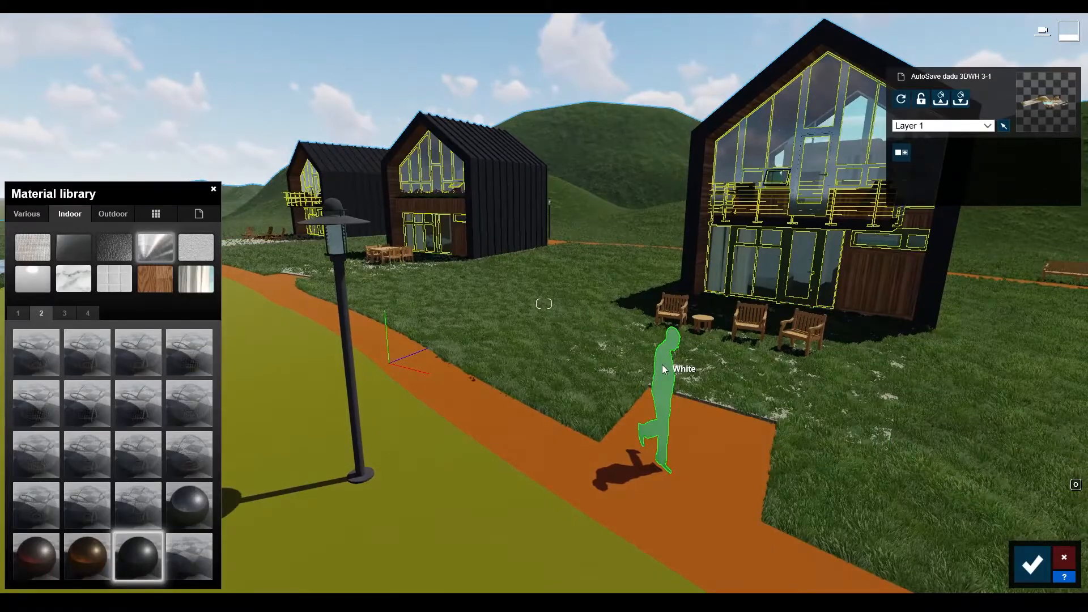
Step: Assign the Invisible material to the white human silhouettes on the orange path
key("a")
right_click_drag(520, 389, 728, 369)
key("a")
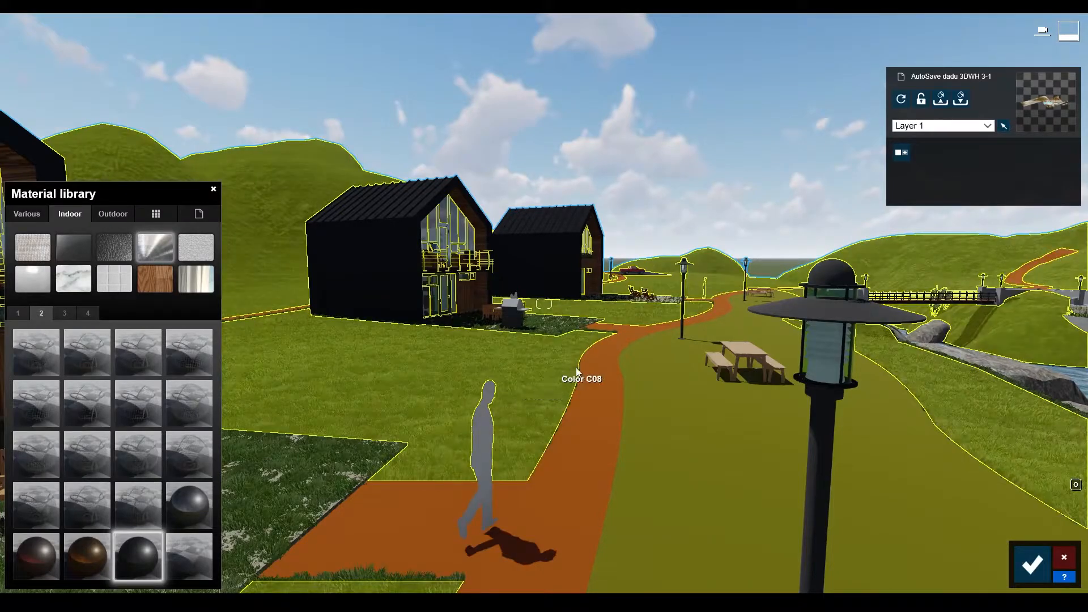
right_click_drag(584, 250, 607, 245)
key("a")
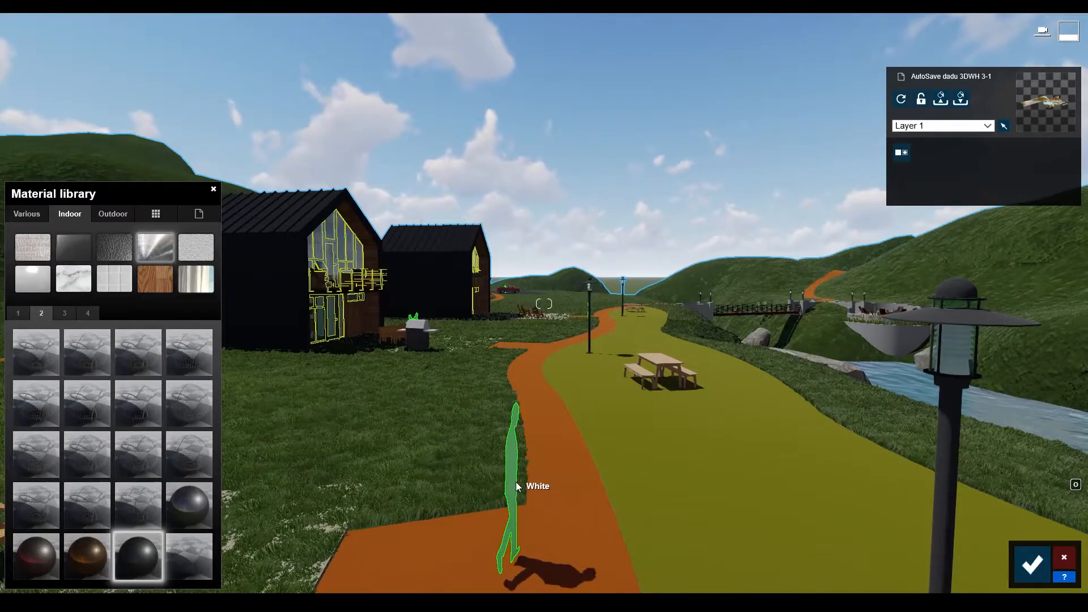
left_click(517, 485)
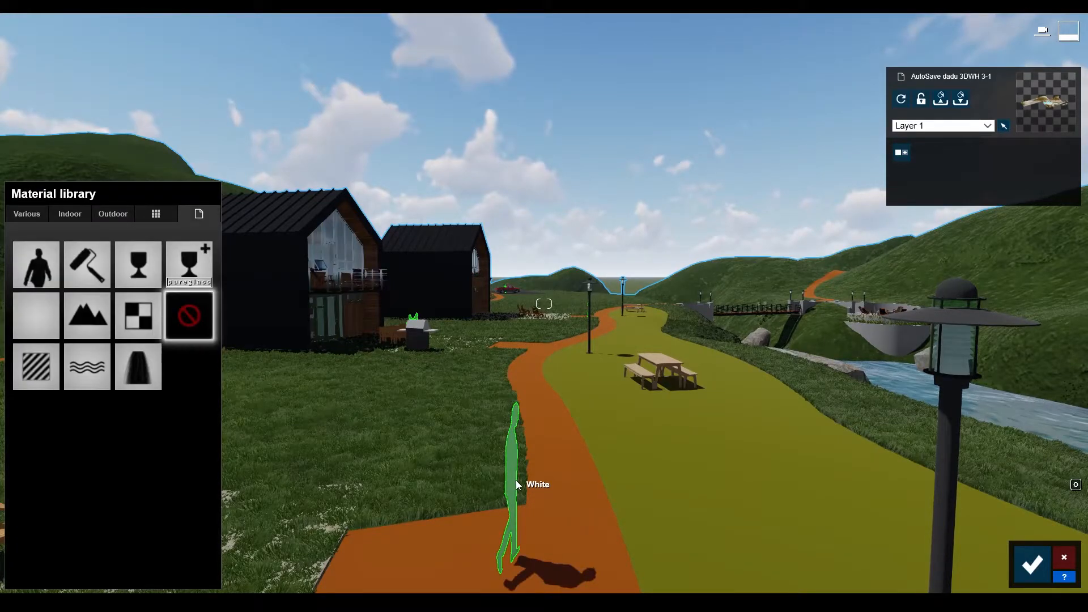
key("d")
right_click_drag(554, 468, 539, 458)
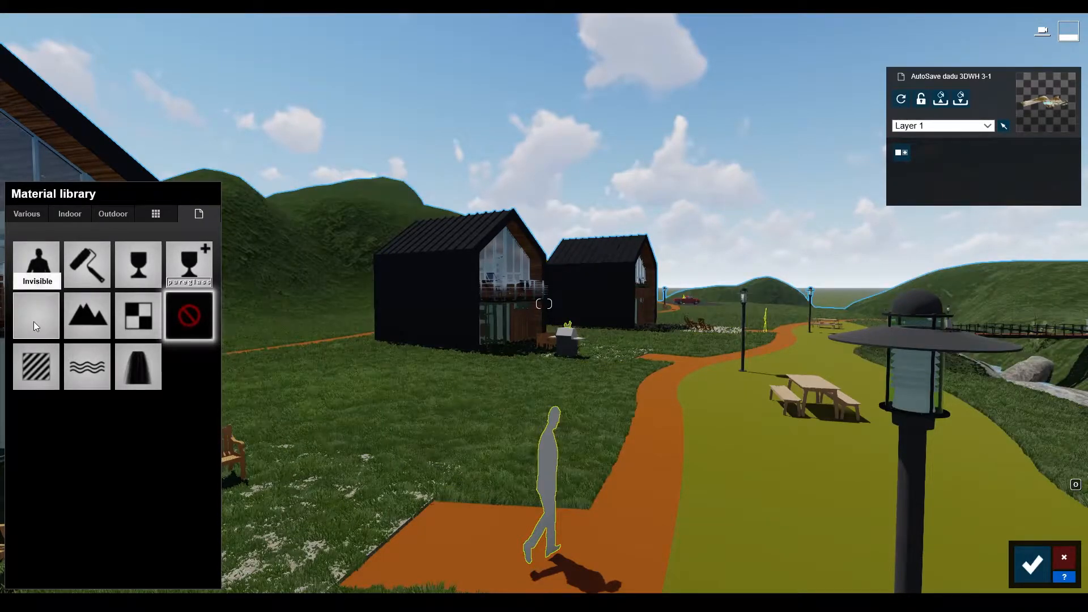
left_click(37, 322)
Step: Assign the outdoor wood material Polii Wood Flooring 06 3k to the cabin's wooden wall, soffit and balcony surfaces
right_click_drag(553, 375, 487, 314)
key("s")
key("d")
key("w")
right_click_drag(566, 317, 538, 362)
left_click(372, 266)
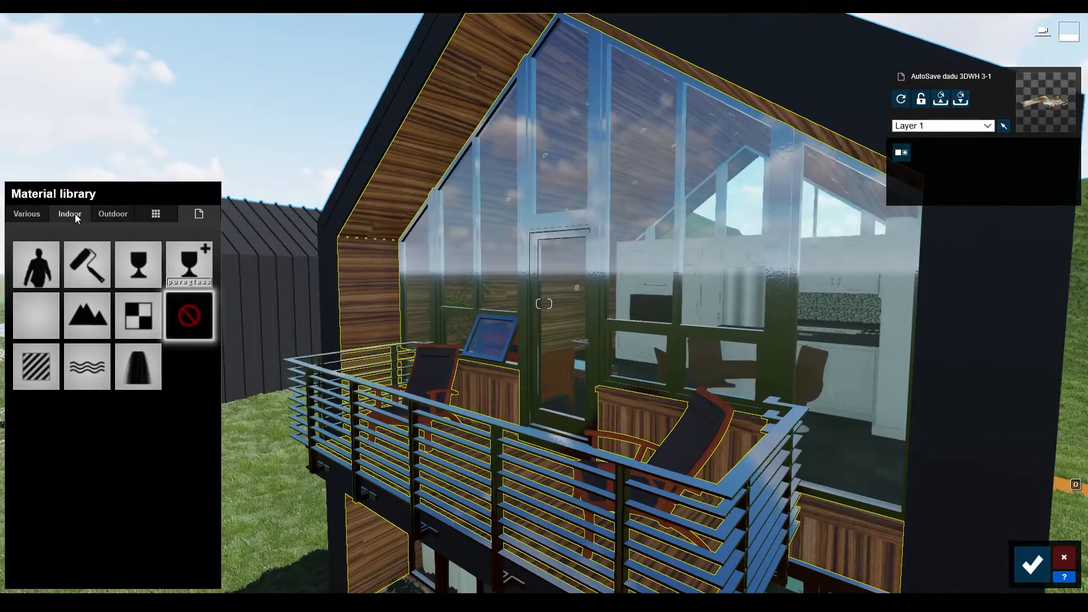
left_click(101, 212)
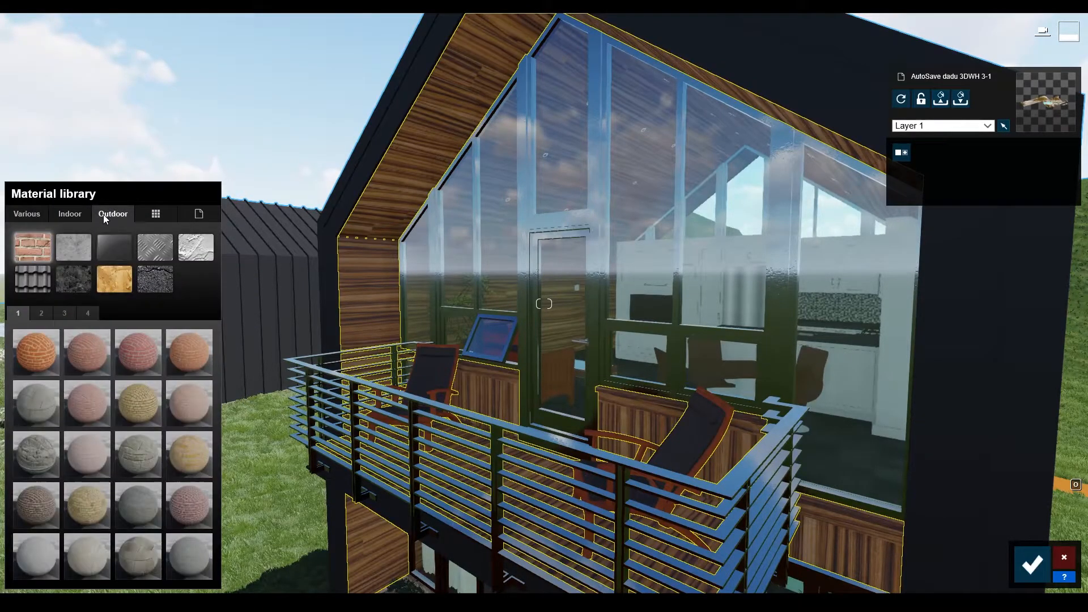
left_click(117, 280)
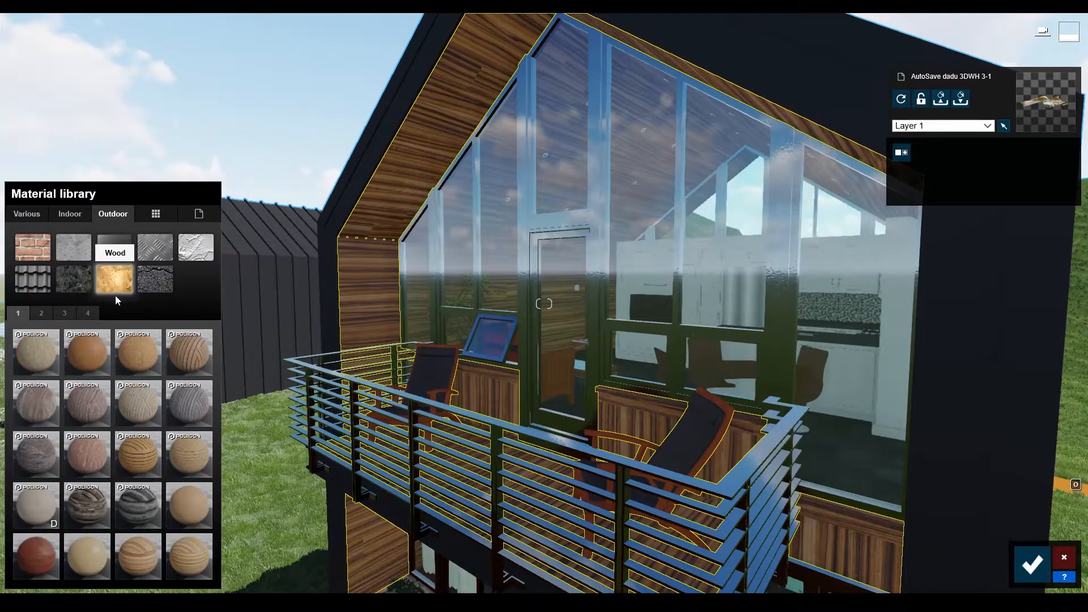
left_click(198, 357)
Step: Rotate the wood flooring texture on the cabin by setting its heading to about 279°
key("s")
right_click_drag(335, 333, 284, 289)
key("d")
right_click_drag(397, 278, 372, 265)
key("w")
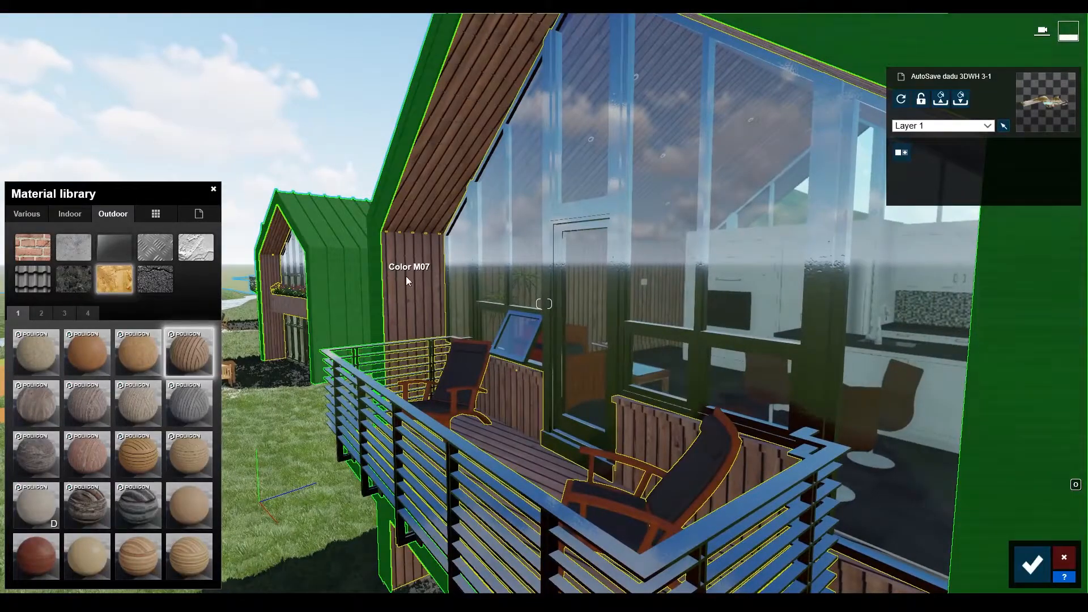
right_click_drag(472, 199, 438, 167)
key("a")
key("s")
key("w")
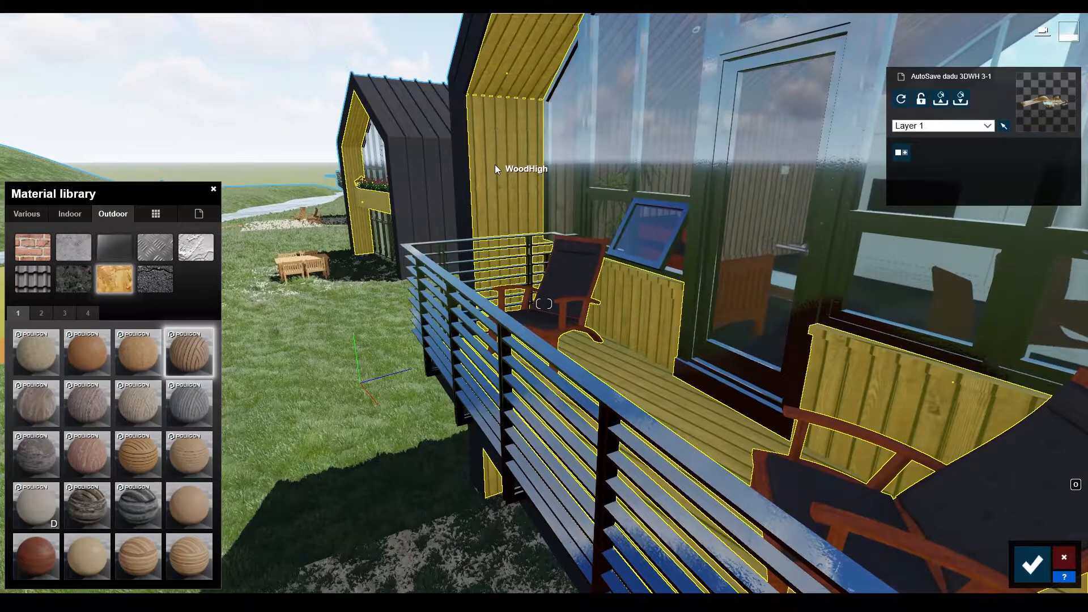
left_click(496, 165)
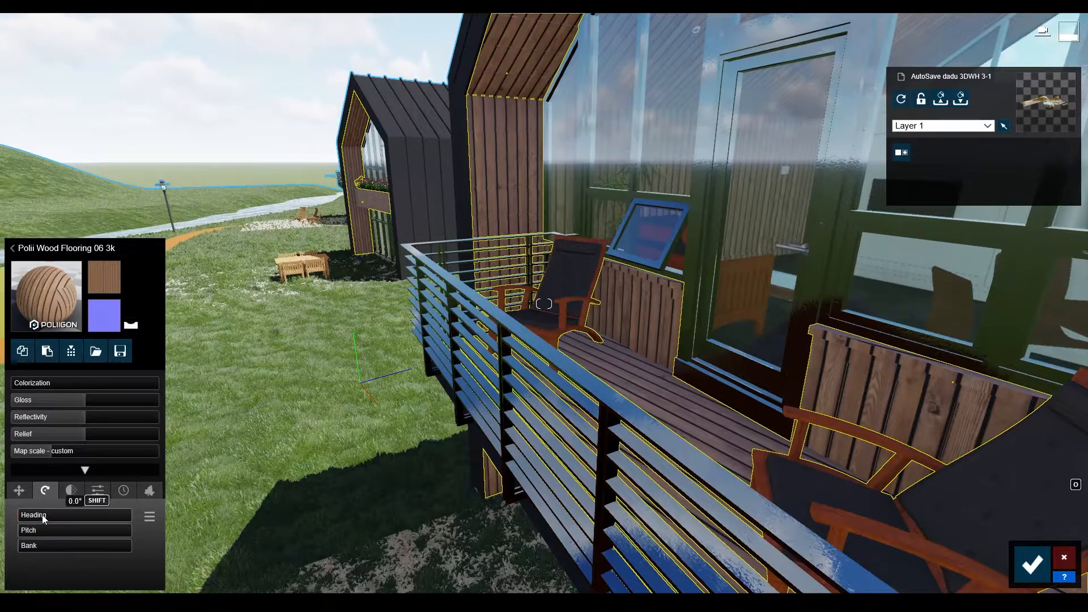
left_click_drag(46, 515, 104, 512)
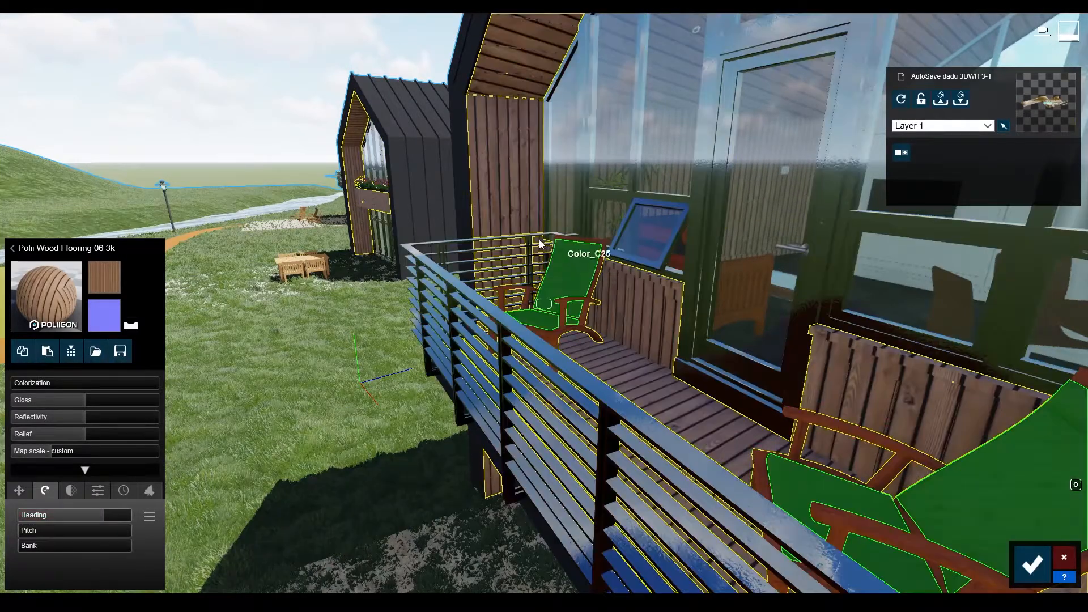
right_click_drag(513, 206, 512, 234)
left_click_drag(93, 513, 107, 516)
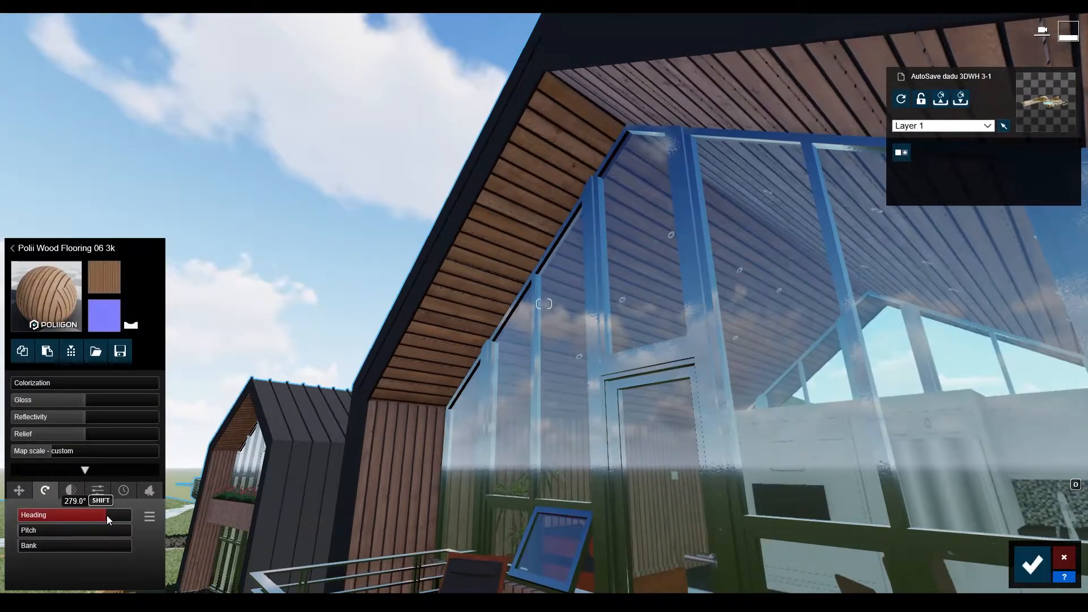
Step: Assign a black Poliigon outdoor metal to the cabin's dark ribbed roof and side walls
right_click_drag(353, 424, 392, 419)
key("s")
right_click_drag(544, 304, 553, 248)
key("d")
left_click(624, 209)
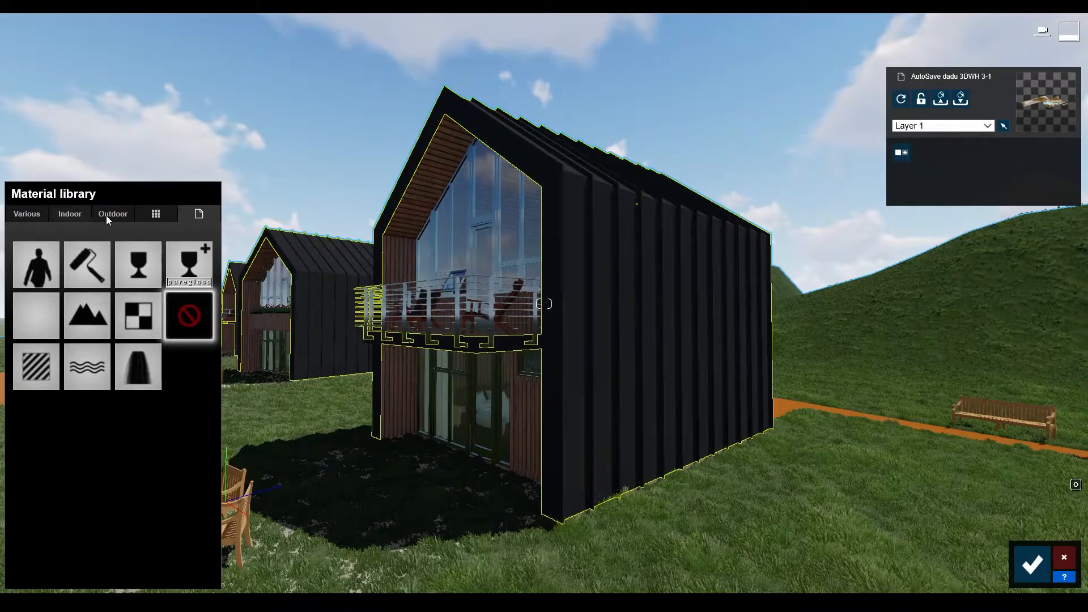
left_click(108, 216)
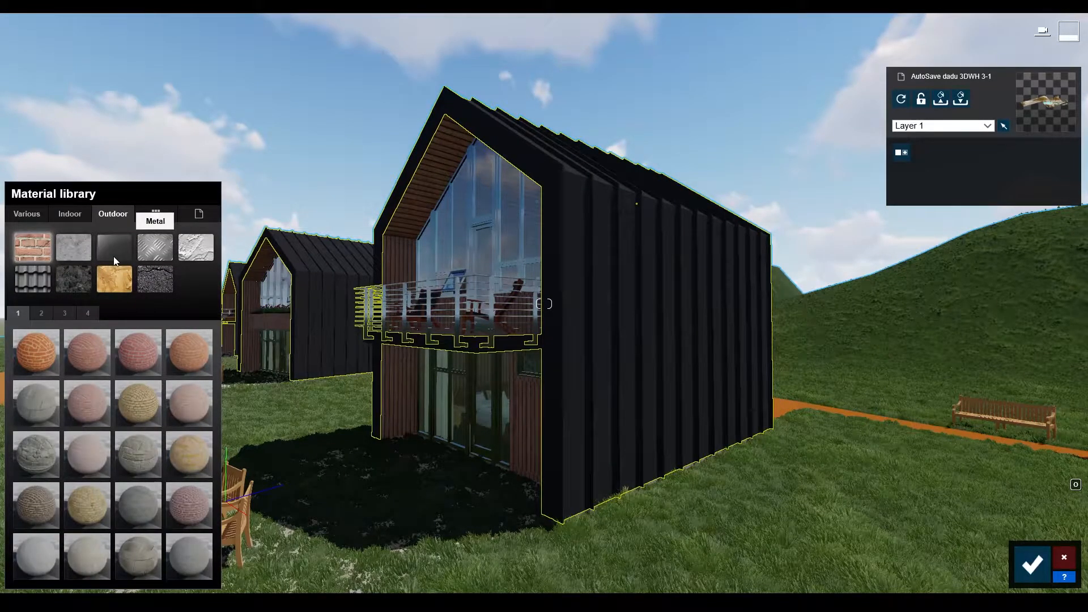
left_click(152, 251)
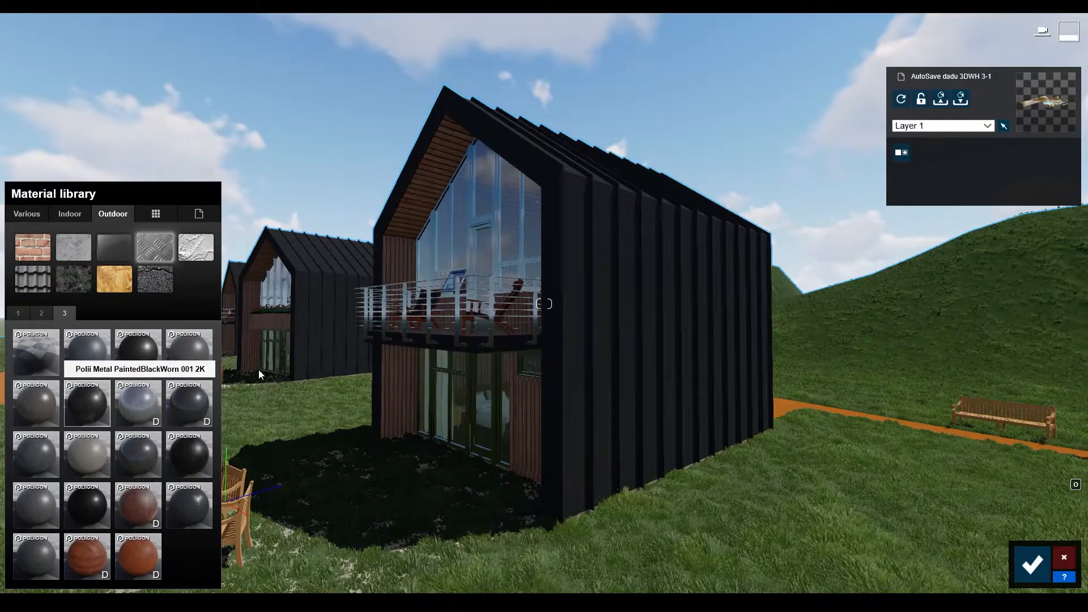
right_click_drag(493, 335, 465, 343)
key("d")
key("w")
key("a")
left_click(199, 467)
Step: Examine the cabin's metal cladding, wood and frames together from around its front facade
key("s")
key("d")
right_click_drag(544, 304, 545, 374)
key("w")
key("a")
key("q")
key("s")
right_click_drag(545, 304, 527, 284)
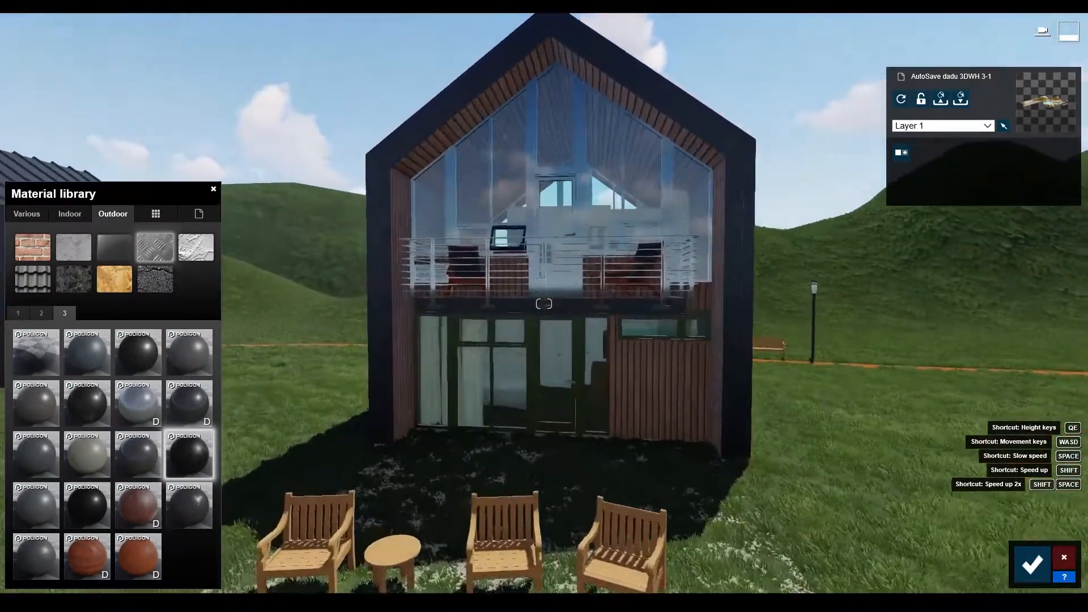
Step: Make the walking human figure on the orange path invisible
key("w")
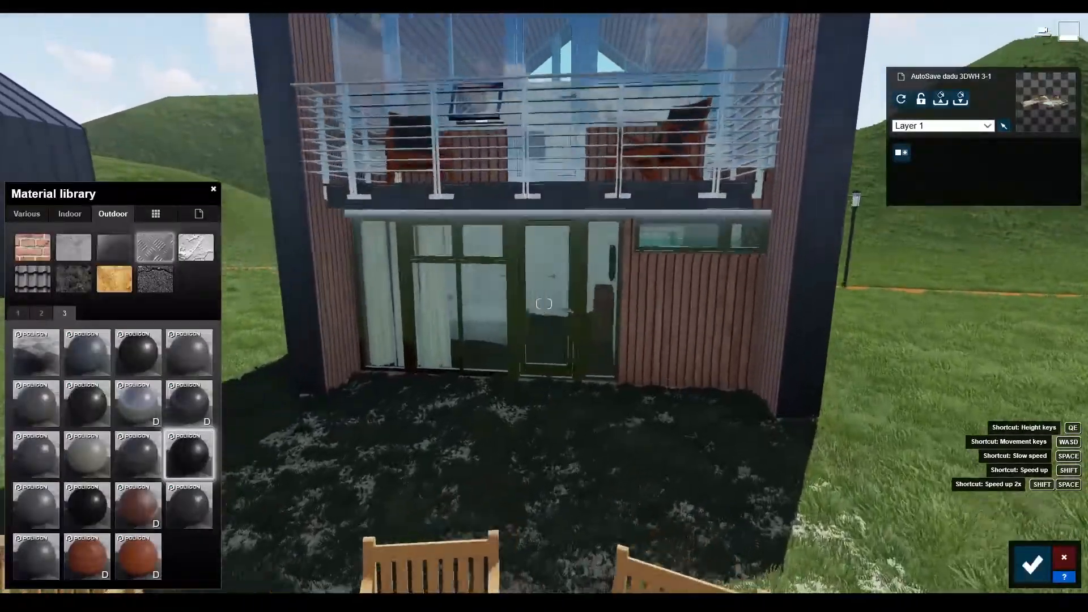
key("d")
right_click_drag(544, 304, 564, 269)
key("s")
key("d")
key("s")
right_click_drag(544, 304, 442, 355)
key("w")
key("w")
key("d")
key("s")
key("s")
key("a")
key("w")
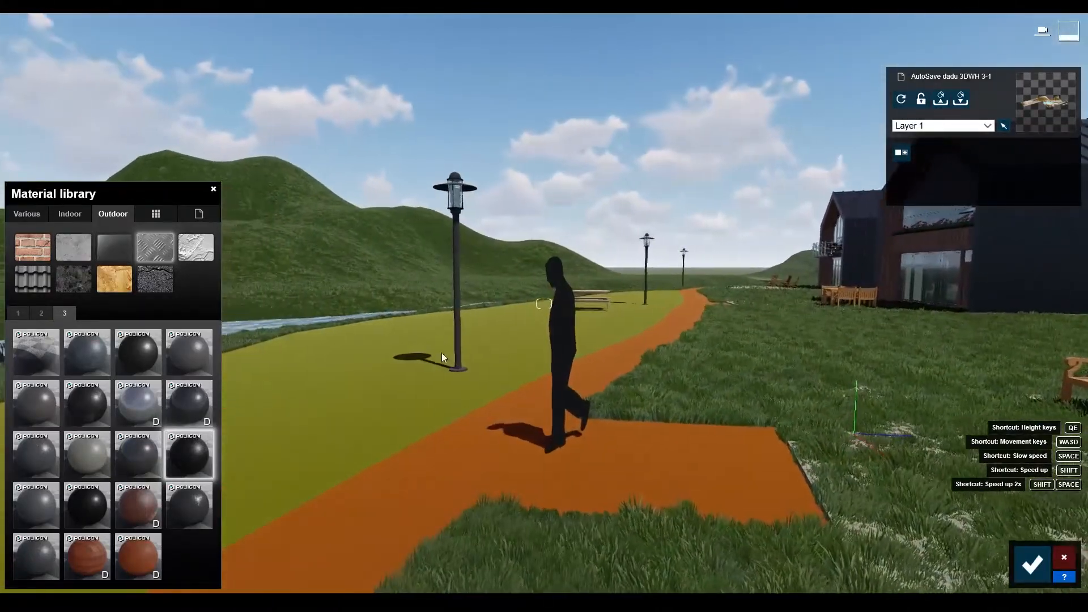
left_click(570, 315)
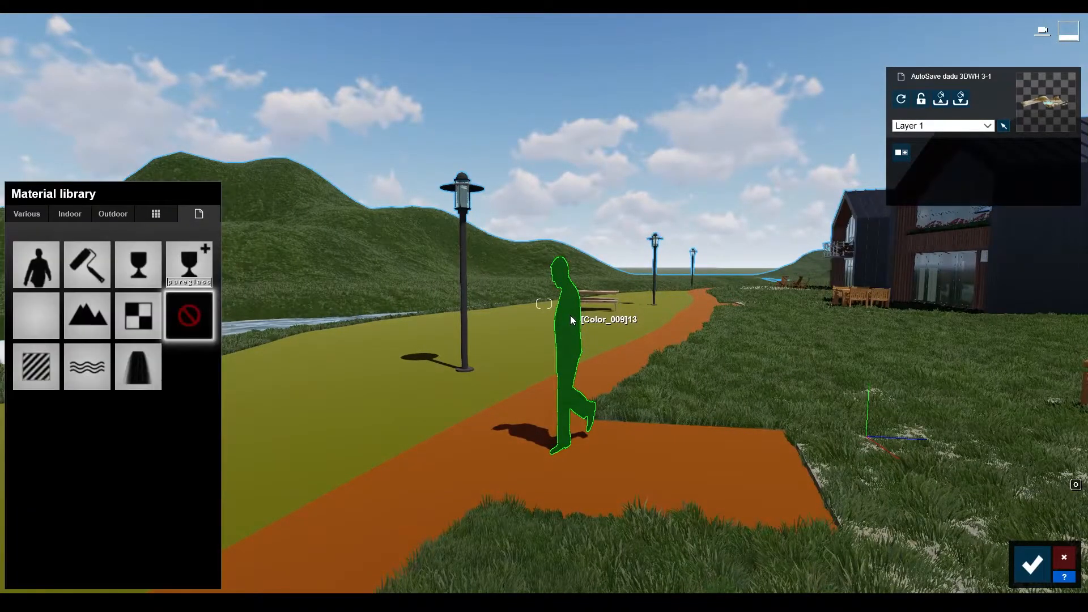
left_click(26, 318)
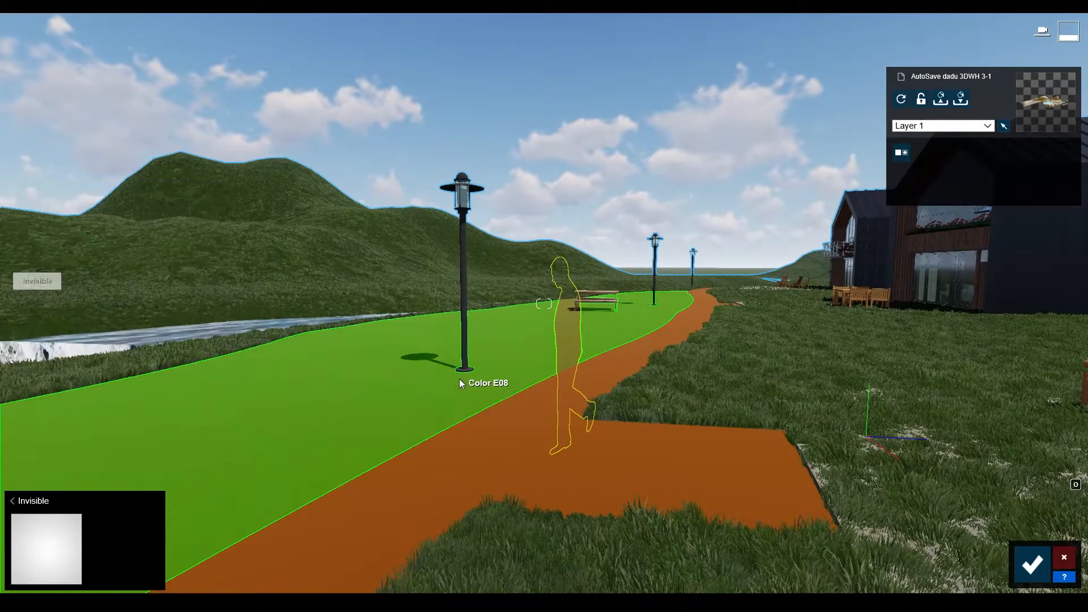
Step: Select the street lamp's glass and assign the Standard material to it
right_click_drag(544, 304, 630, 307)
key("w")
right_click_drag(544, 304, 431, 261)
key("w")
key("w")
key("w")
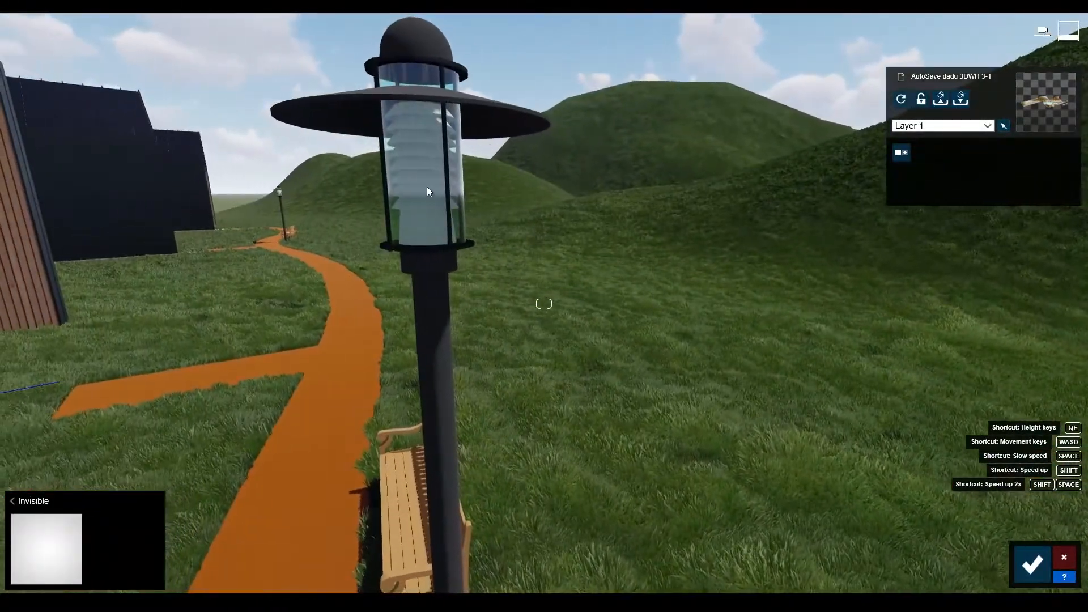
key("w")
right_click_drag(425, 184, 289, 28)
right_click_drag(544, 304, 617, 371)
key("w")
key("s")
right_click_drag(588, 412, 481, 172)
left_click(590, 432)
key("s")
key("s")
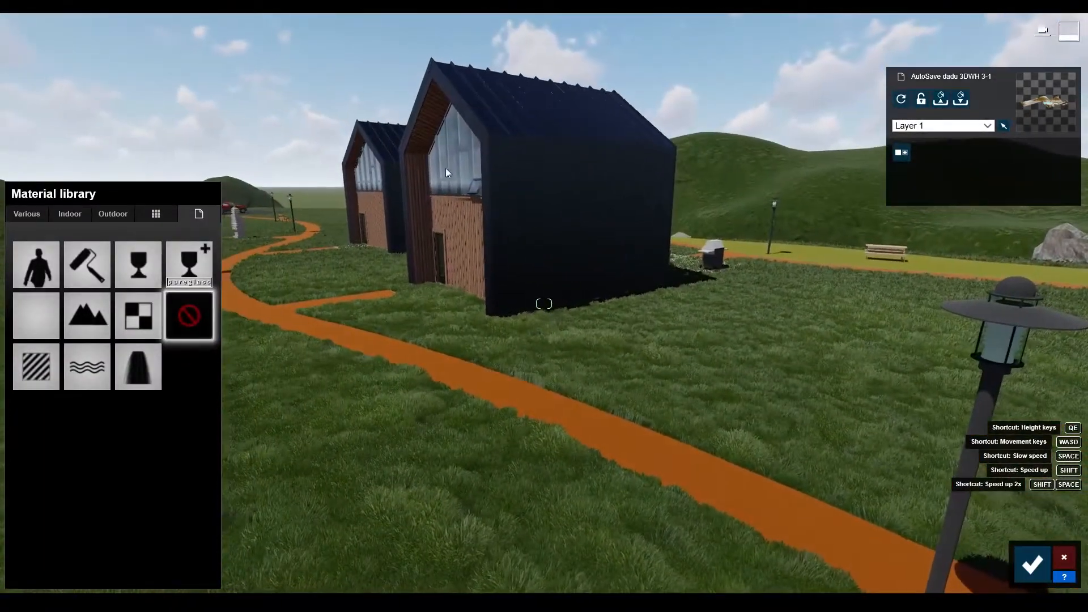
mouse_move(270, 204)
right_mouse_down()
mouse_move(280, 196)
mouse_move(267, 216)
right_mouse_up()
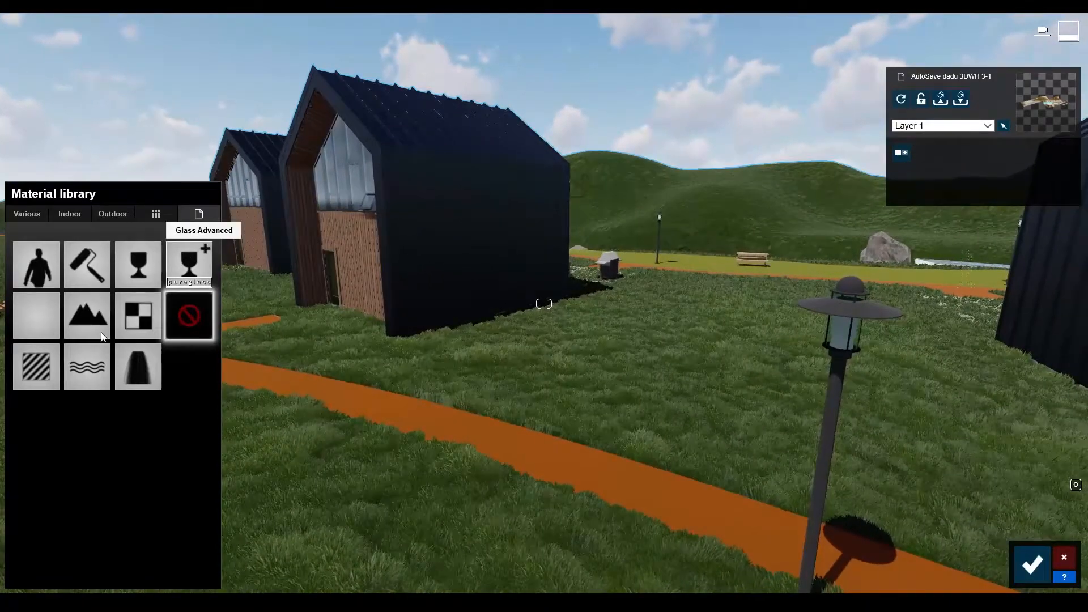
left_click(43, 384)
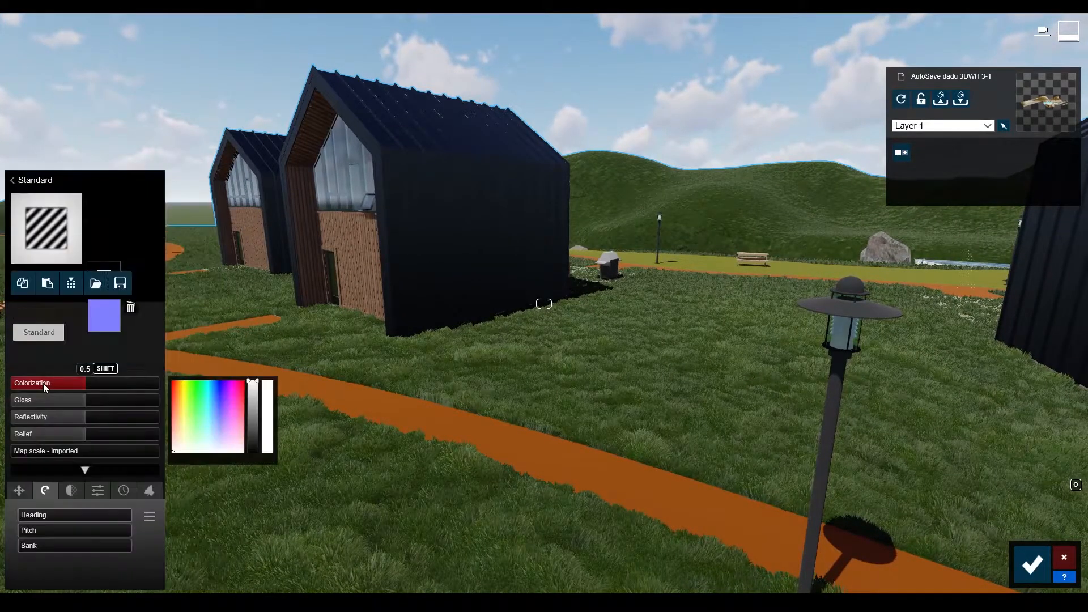
Step: Make the street lamp glass glow by raising its emissive value to about 220, and save the material changes
mouse_move(419, 311)
right_mouse_down()
mouse_move(433, 304)
mouse_move(408, 312)
right_mouse_up()
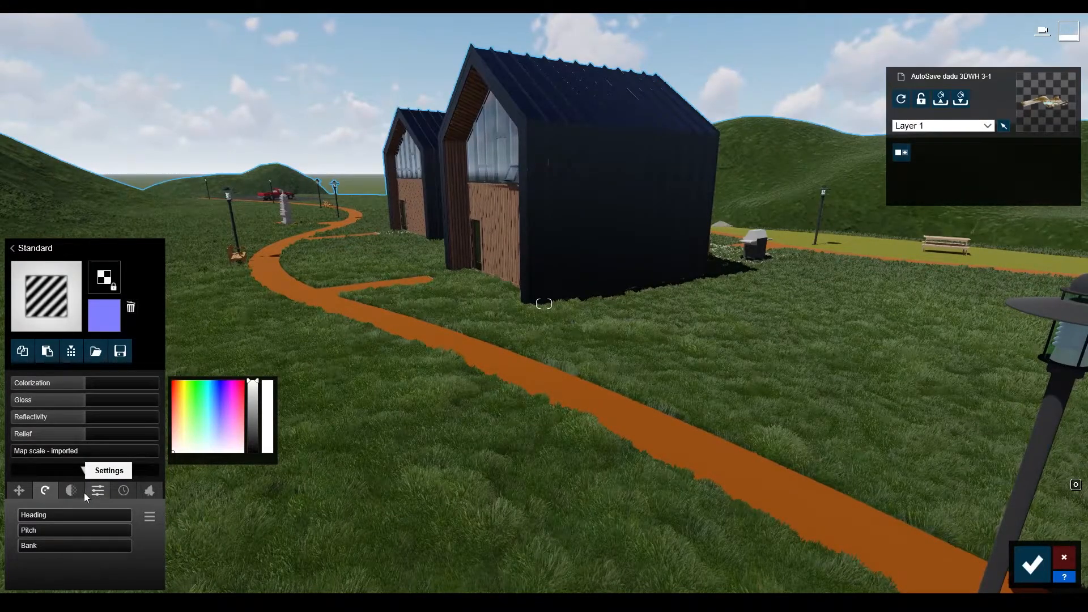
left_click(96, 491)
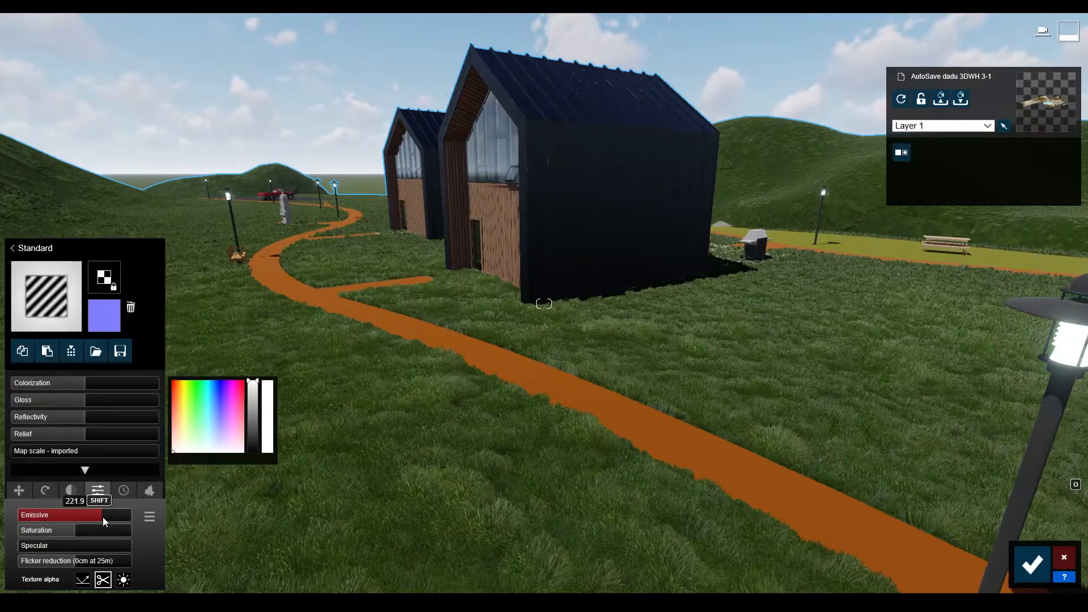
right_click_drag(445, 412, 482, 404)
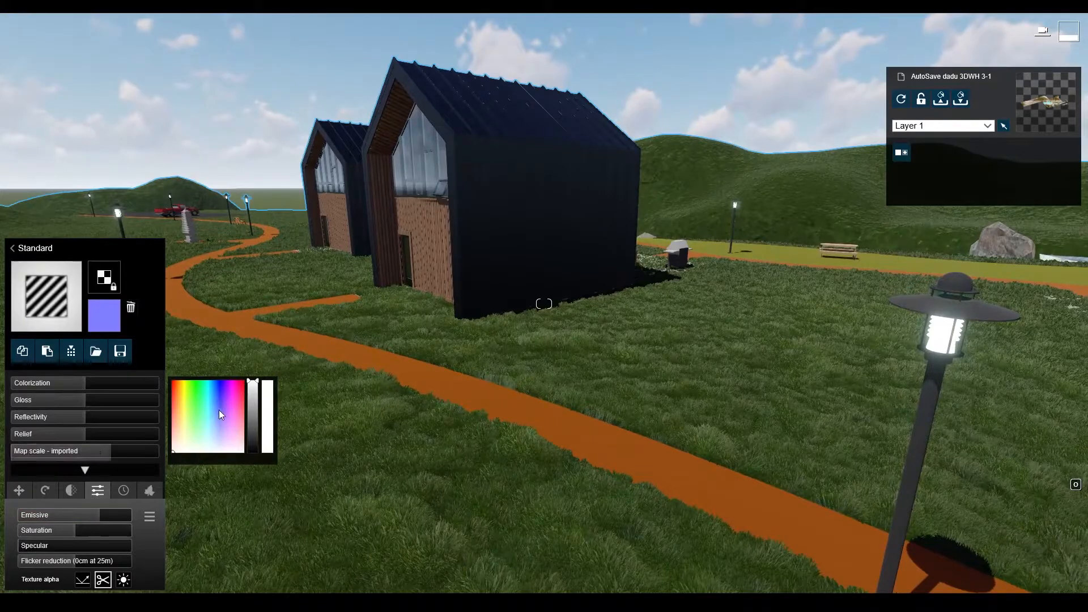
right_click_drag(369, 359, 367, 361)
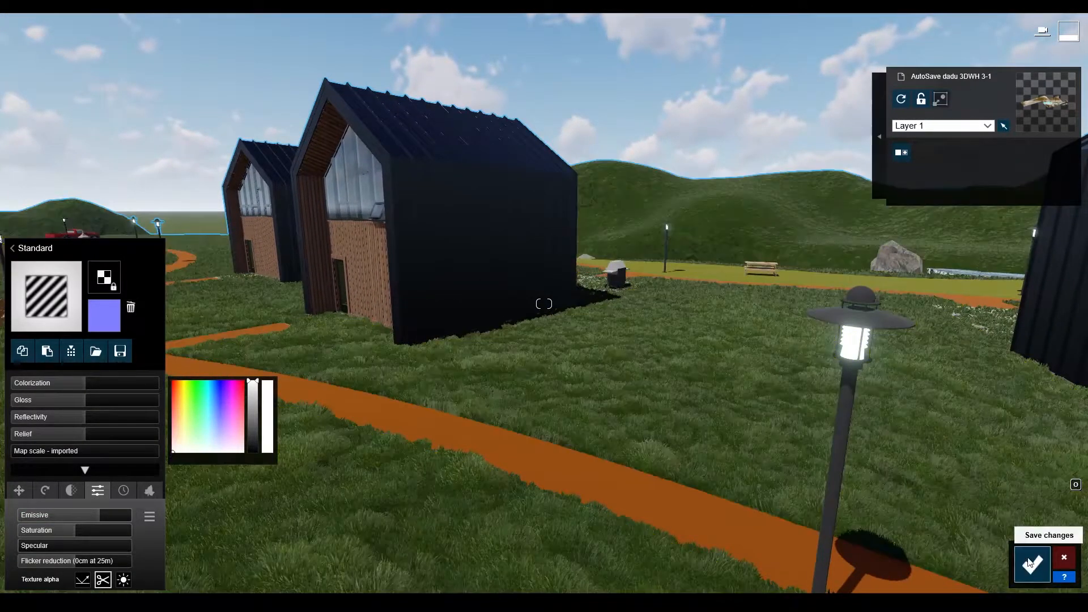
left_click(1033, 563)
Step: Recall the first saved photo's camera view in Photo mode to check the lit lamps with the effects applied
key("s")
key("w")
right_click_drag(845, 464, 845, 464)
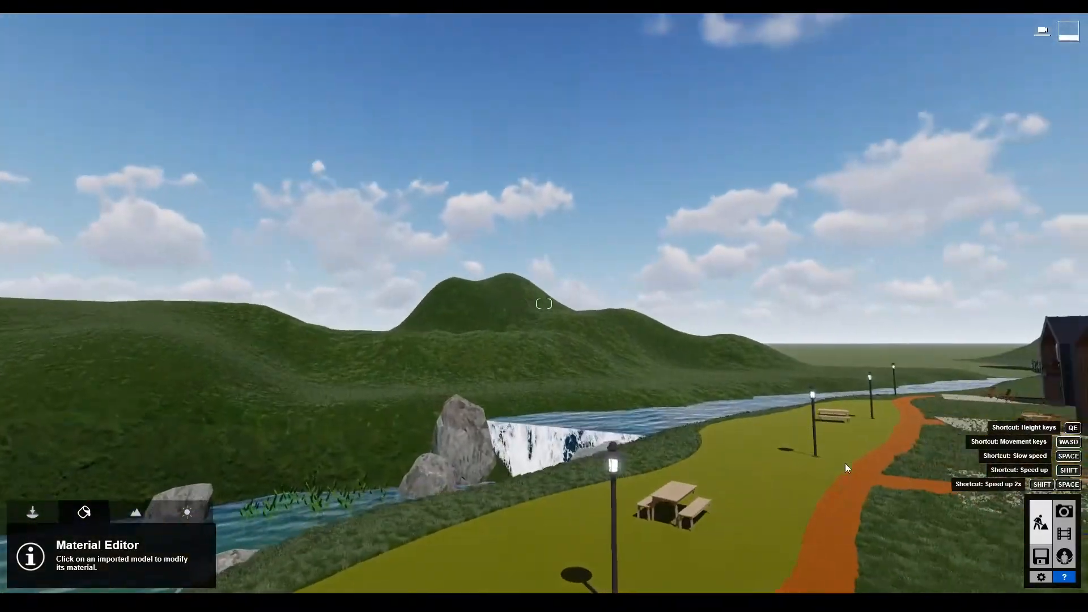
left_click(1066, 513)
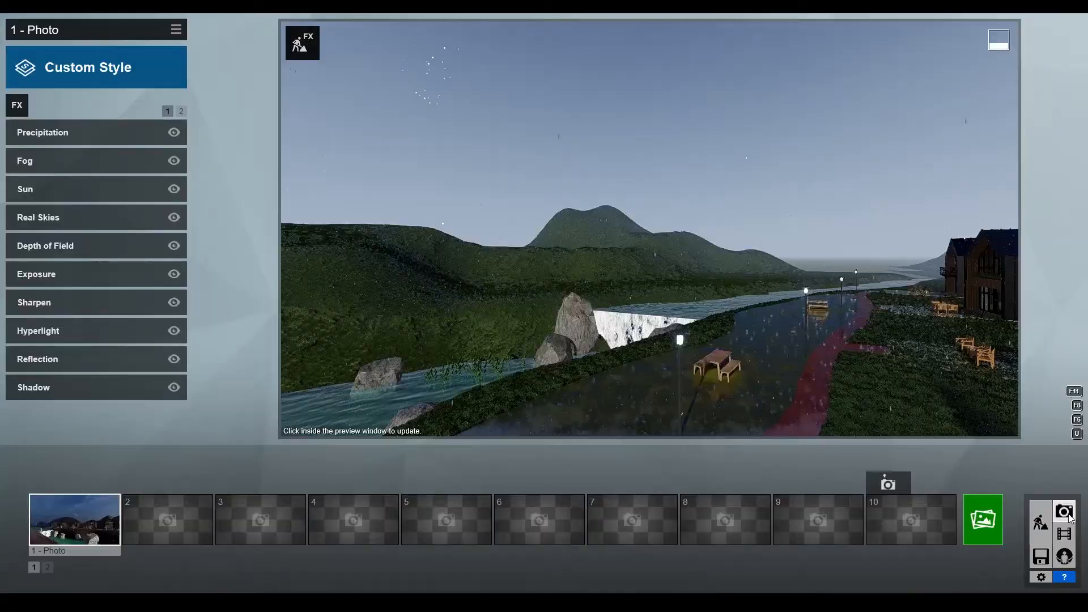
left_click(112, 520)
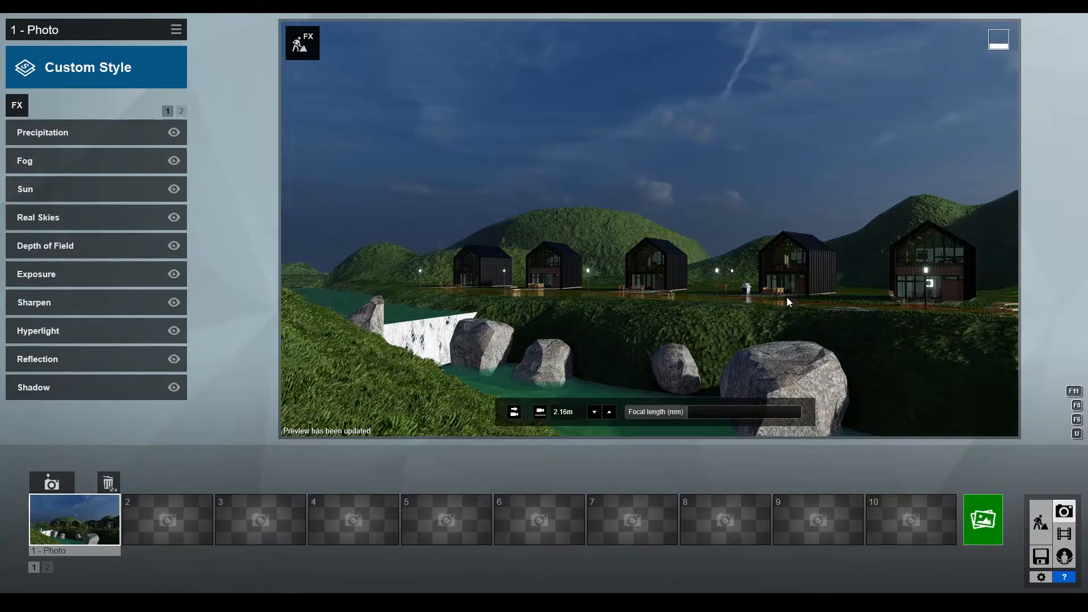
Step: Return to the build view and set a sunset by turning the sun to the west and lowering it to the horizon
left_click(1042, 524)
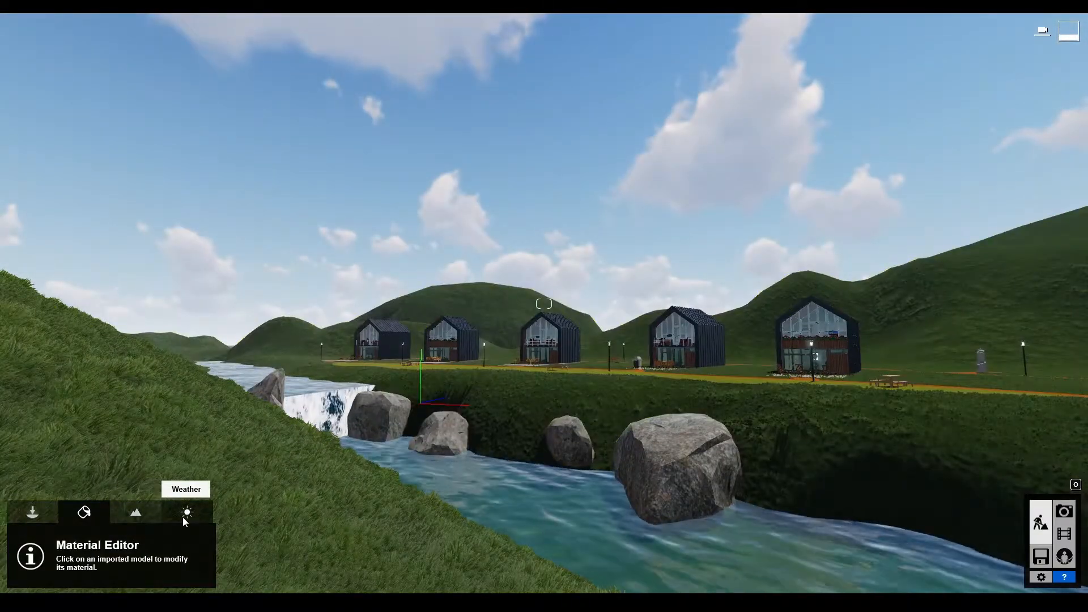
left_click(187, 516)
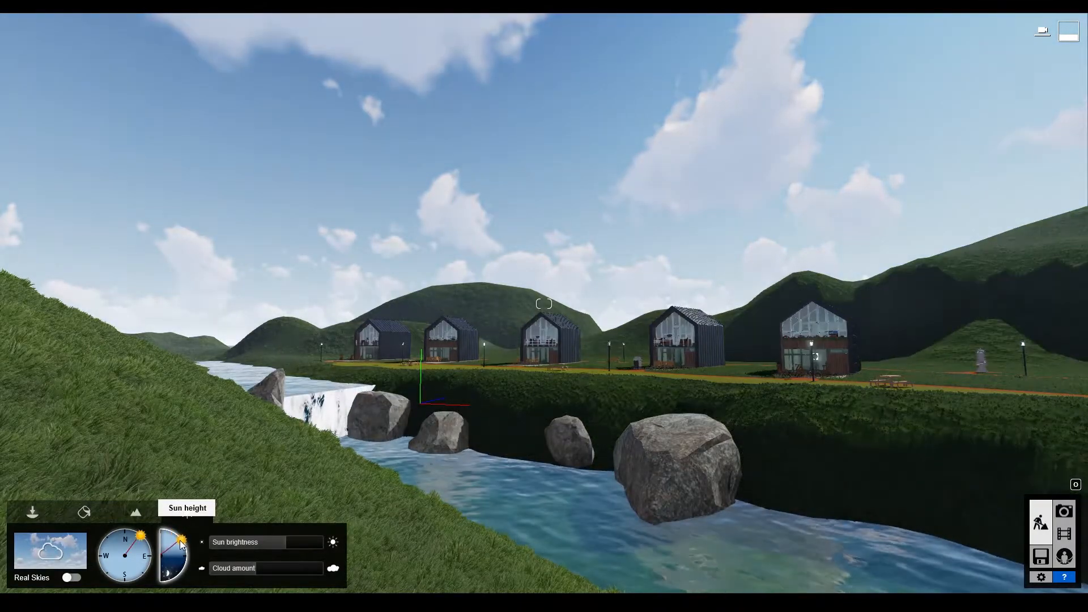
mouse_move(179, 542)
left_mouse_down()
mouse_move(189, 558)
mouse_move(176, 588)
mouse_move(190, 554)
mouse_move(125, 531)
mouse_move(90, 533)
mouse_move(43, 566)
left_mouse_up()
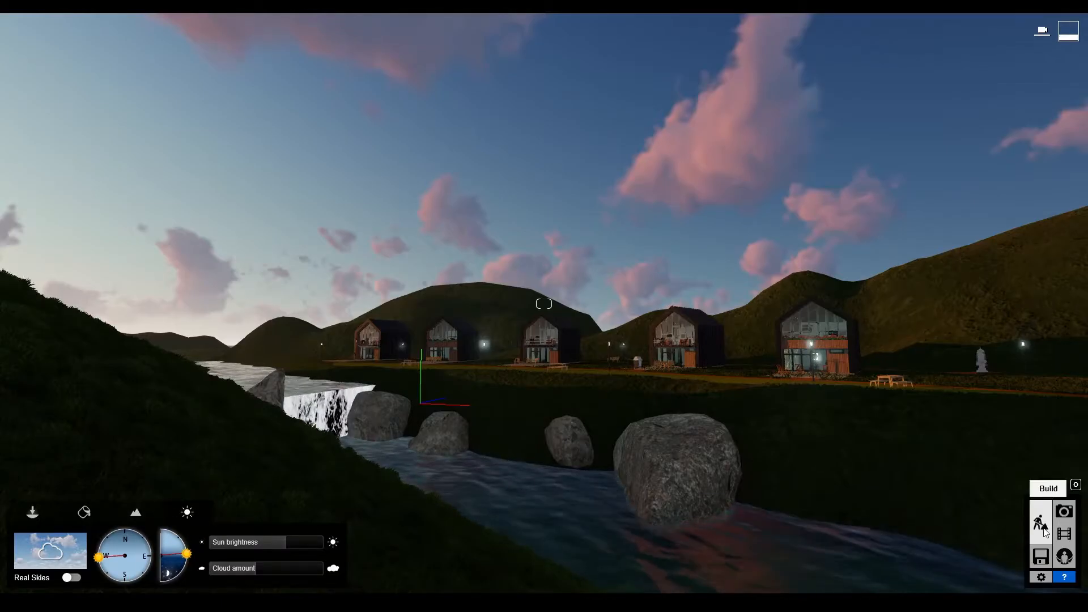
Step: Preview a cabin from close up with the photo effects applied, and return to the build view
key("w")
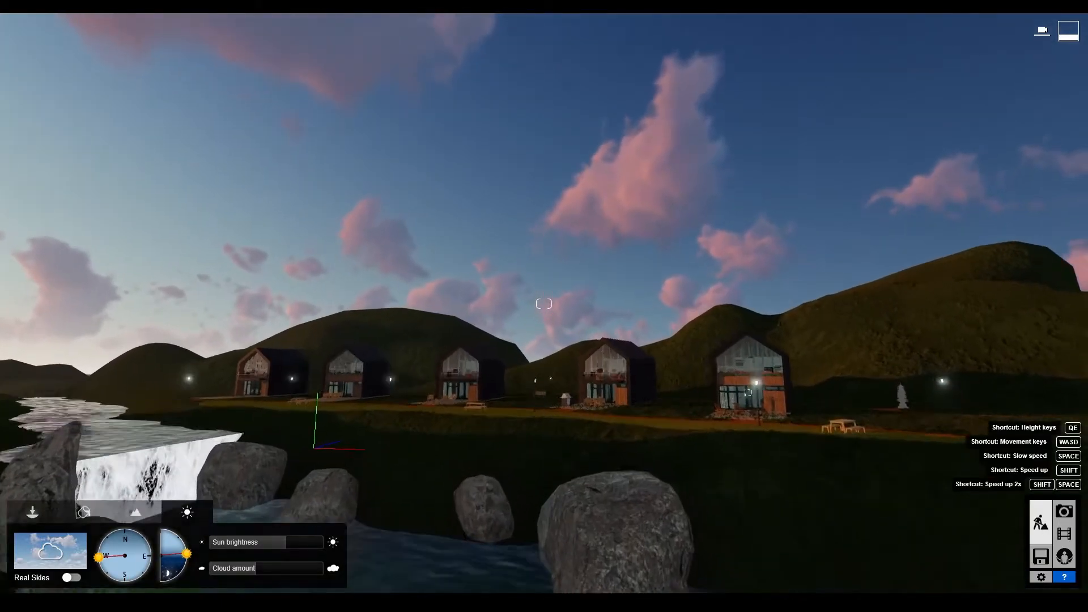
key("w")
right_click_drag(786, 340, 782, 437)
key("w")
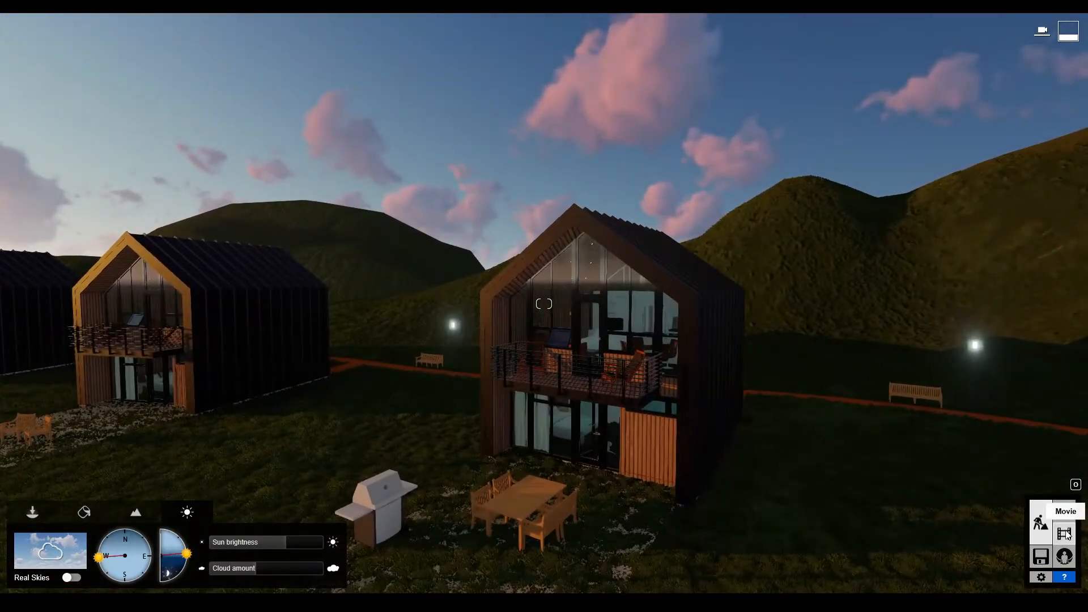
left_click(1066, 513)
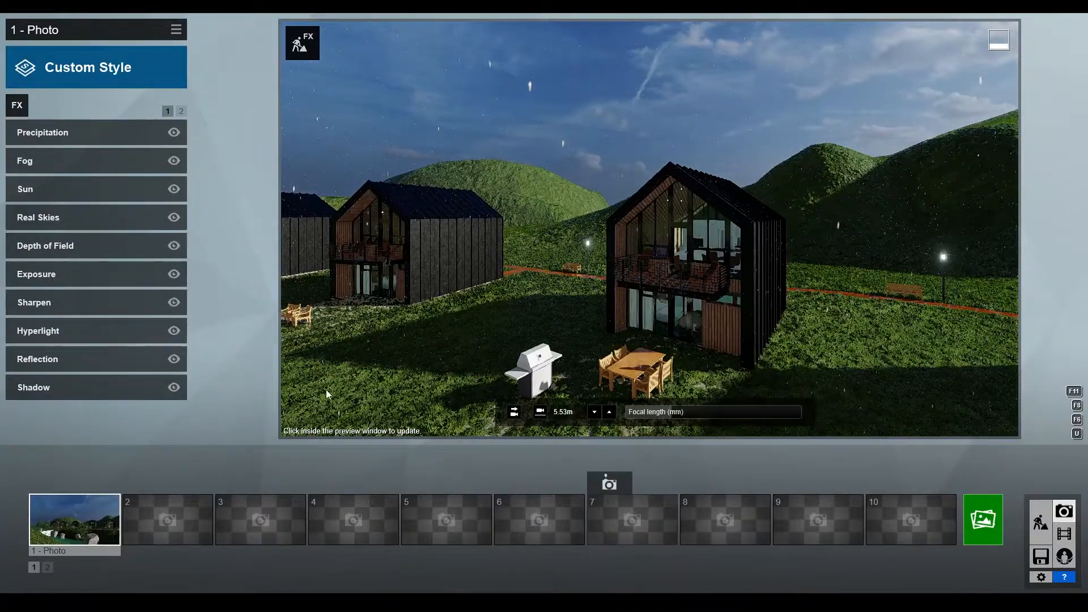
left_click(1034, 524)
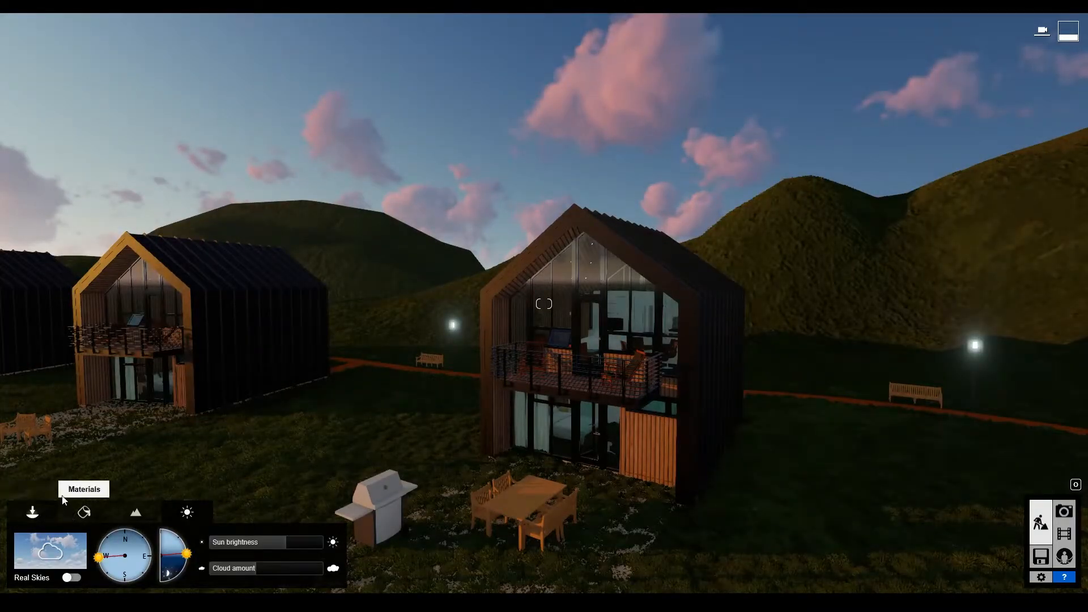
Step: Open the light objects, make Layer 2 the active layer and rename it lampu
left_click(41, 518)
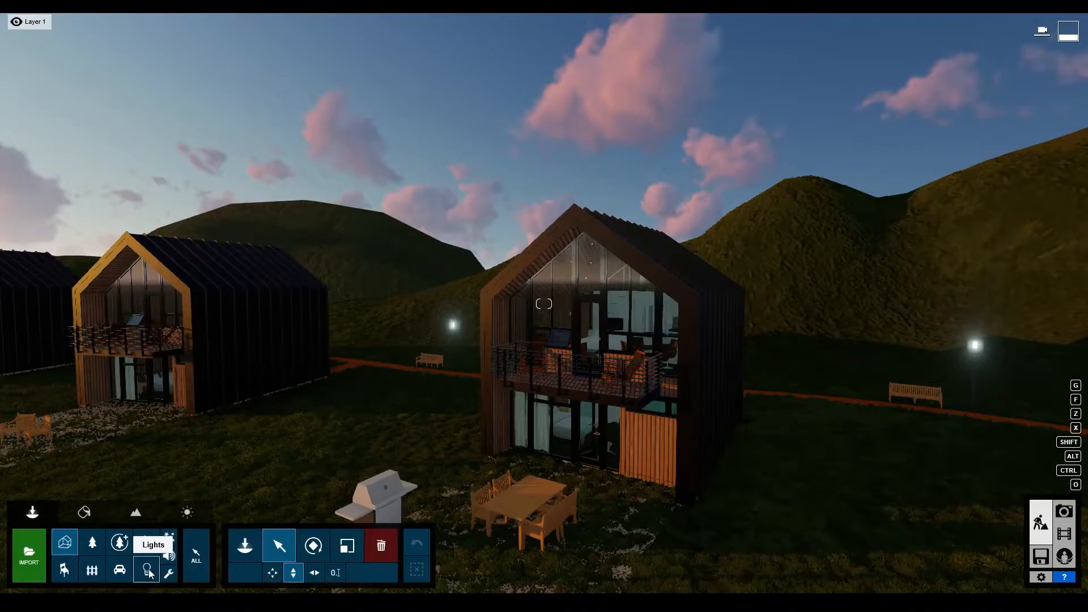
right_click_drag(356, 423, 304, 370)
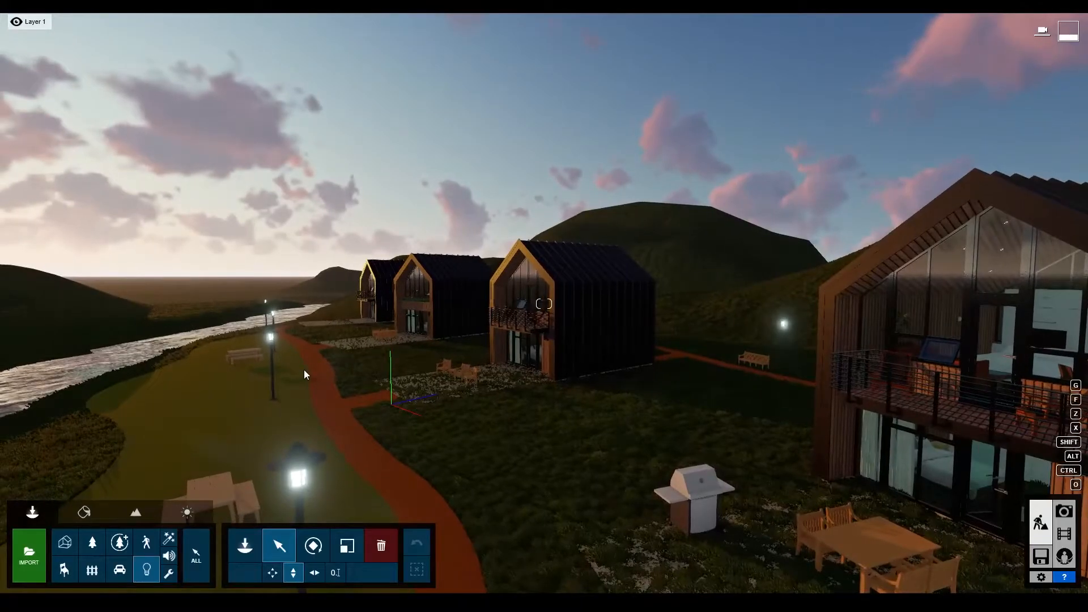
mouse_move(86, 22)
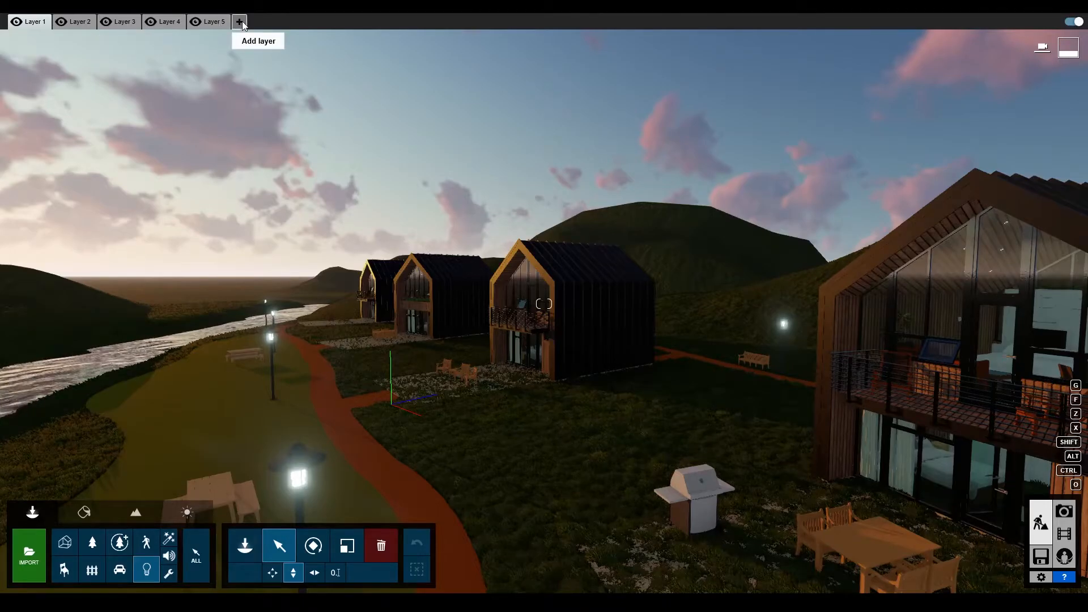
right_click_drag(531, 301, 481, 298)
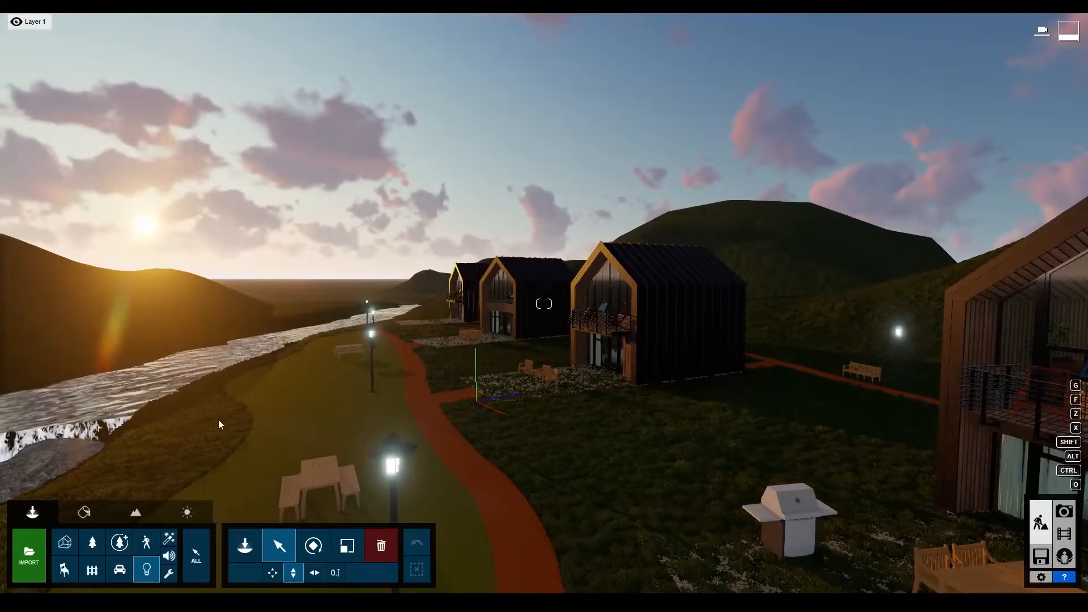
mouse_move(35, 22)
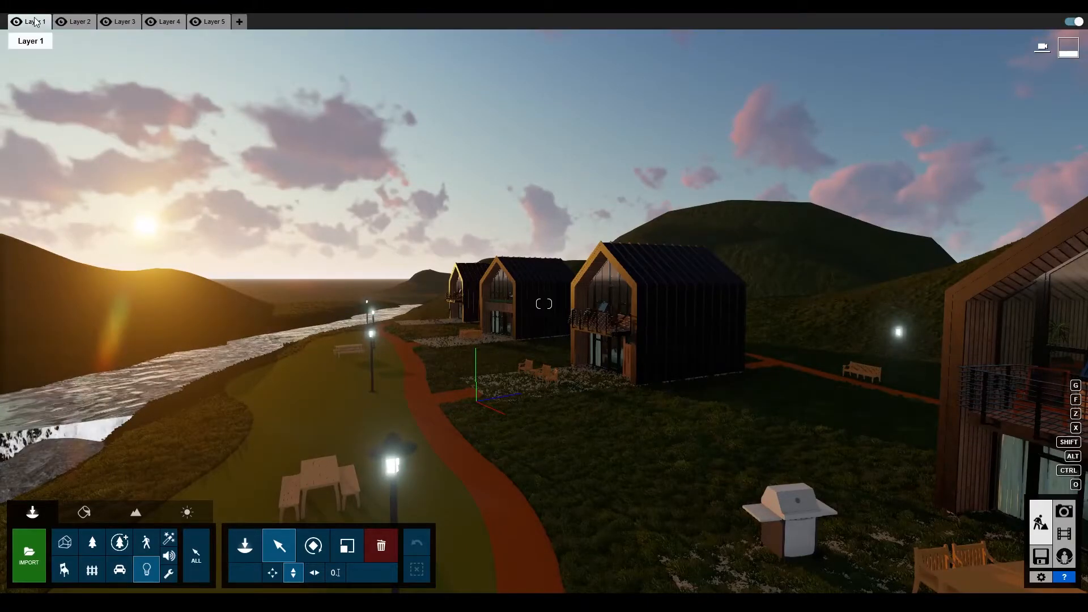
left_click(82, 23)
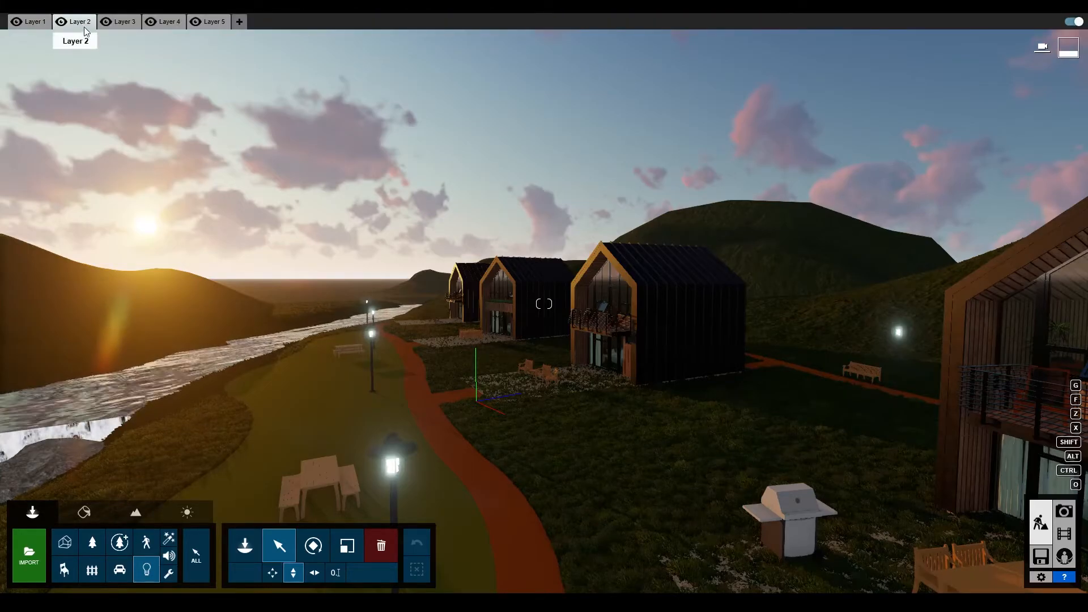
double_click(83, 24)
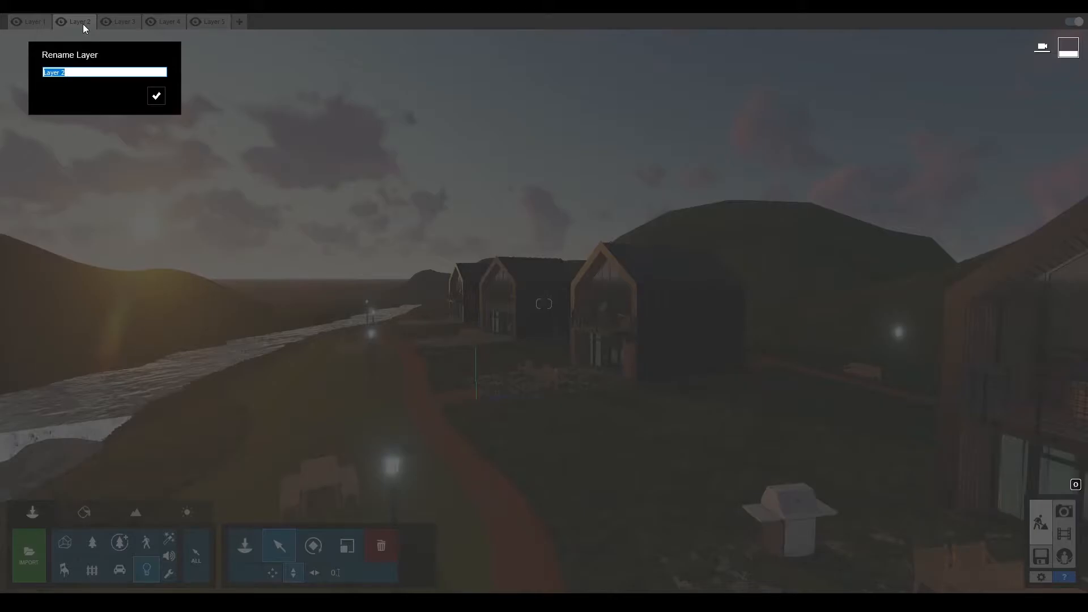
type("lampu")
key("Return")
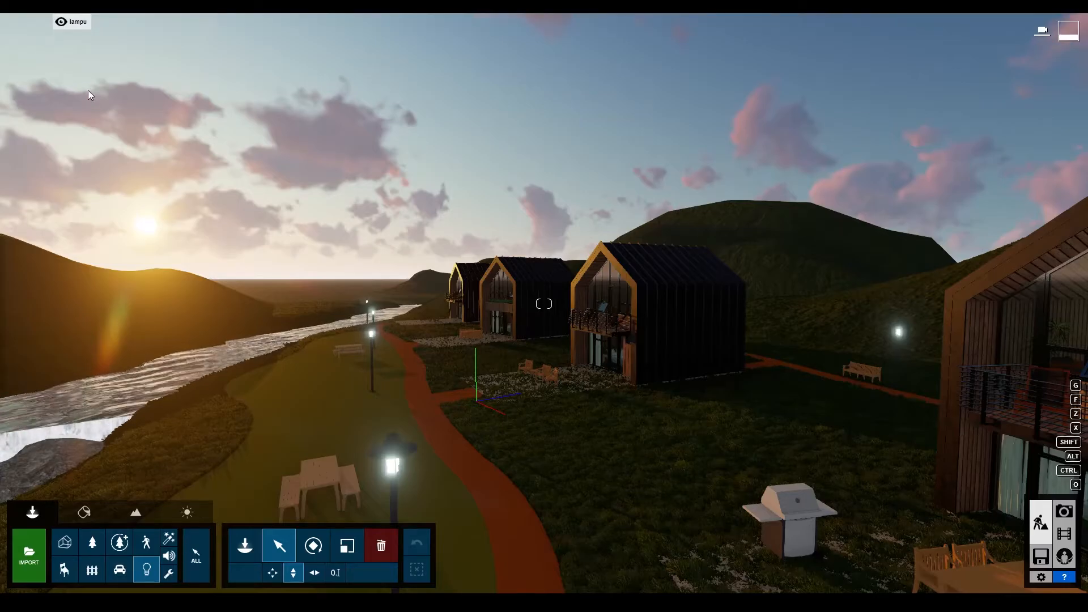
Step: Place a white Light Fill omni light on the kitchen island's countertop inside the cabin's upper floor
left_click(245, 545)
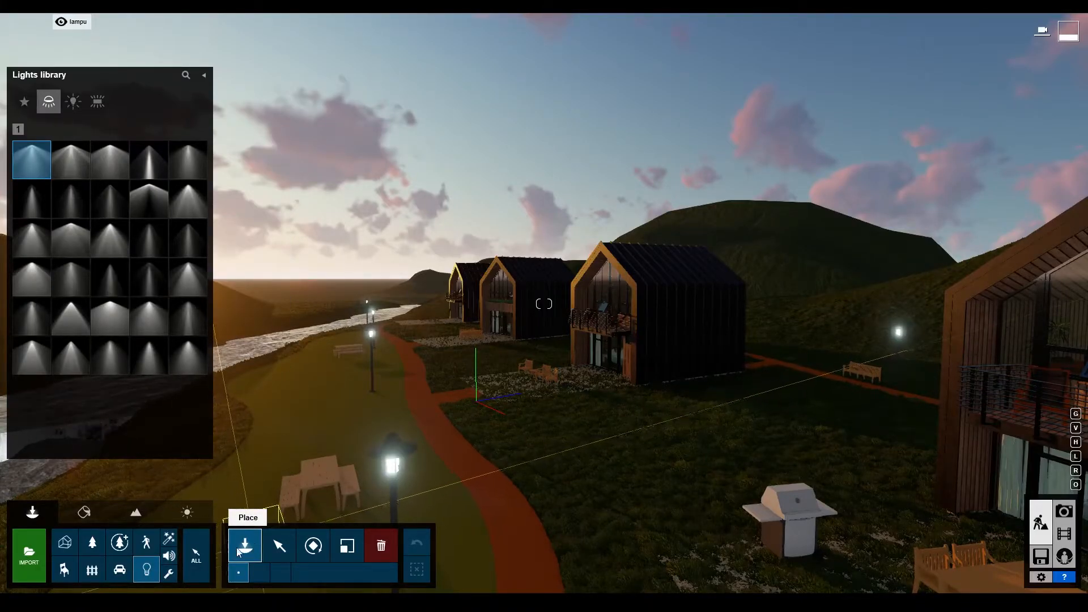
left_click(98, 101)
left_click(76, 103)
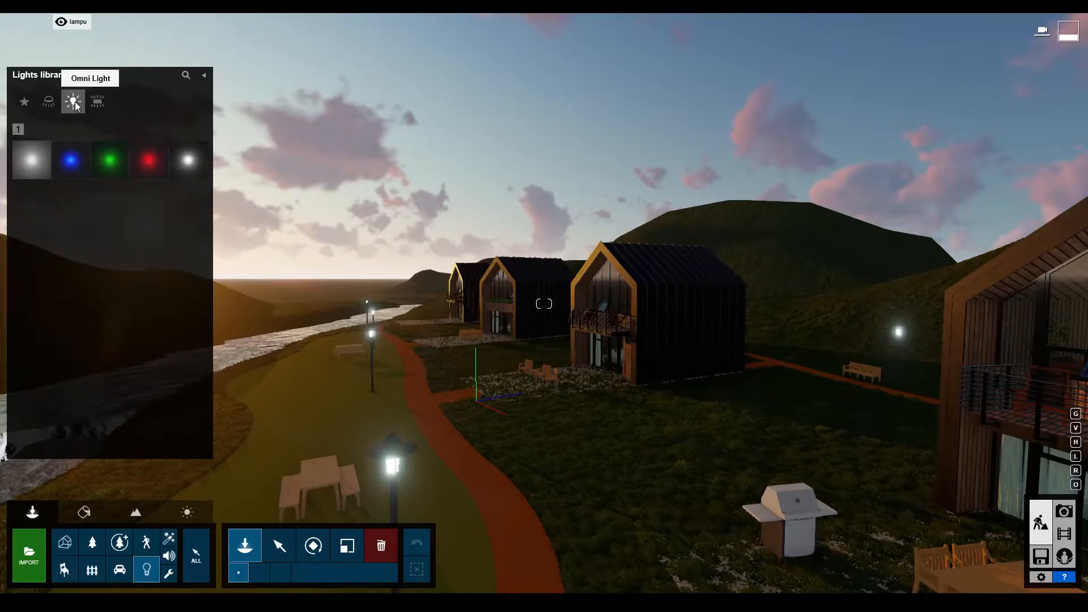
left_click(42, 165)
right_click_drag(318, 295, 409, 176)
key("w")
key("w")
key("w")
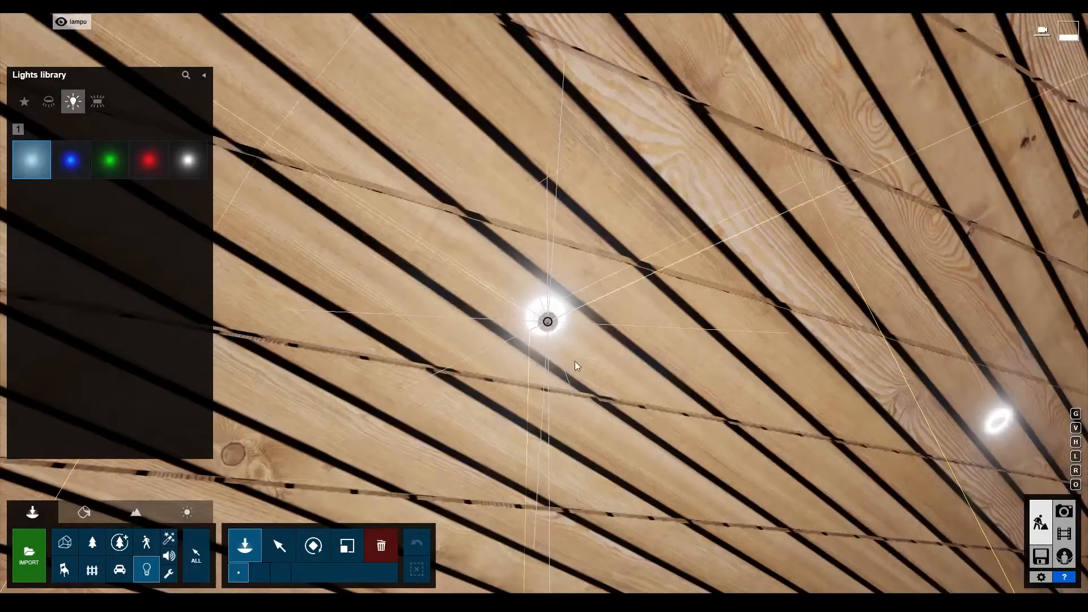
right_click_drag(575, 362, 587, 467)
right_click_drag(385, 346, 419, 339)
key("a")
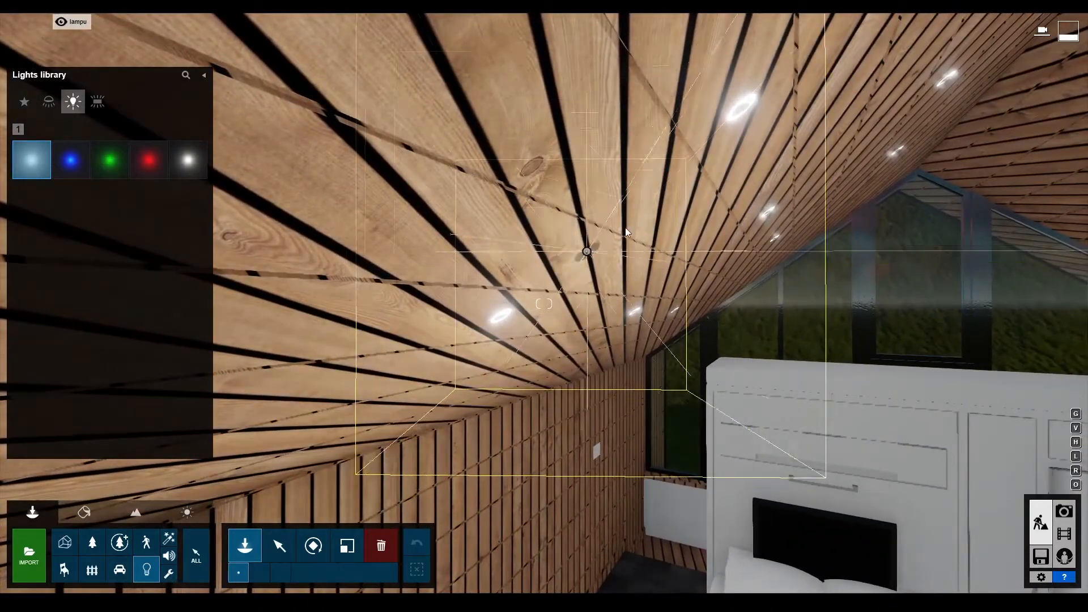
right_click_drag(753, 127, 793, 317)
right_click_drag(703, 297, 744, 348)
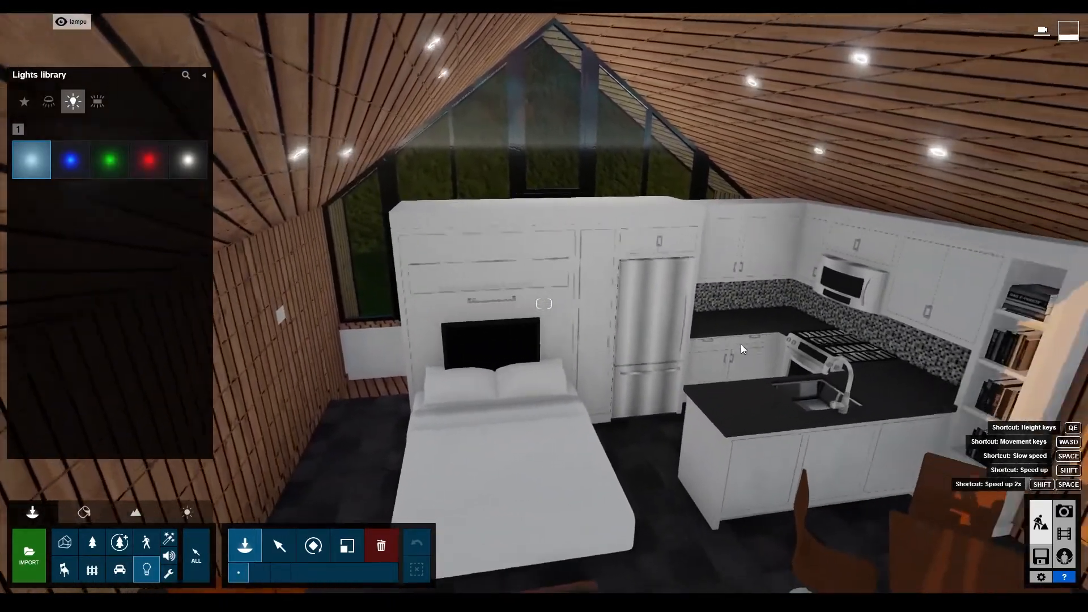
key("d")
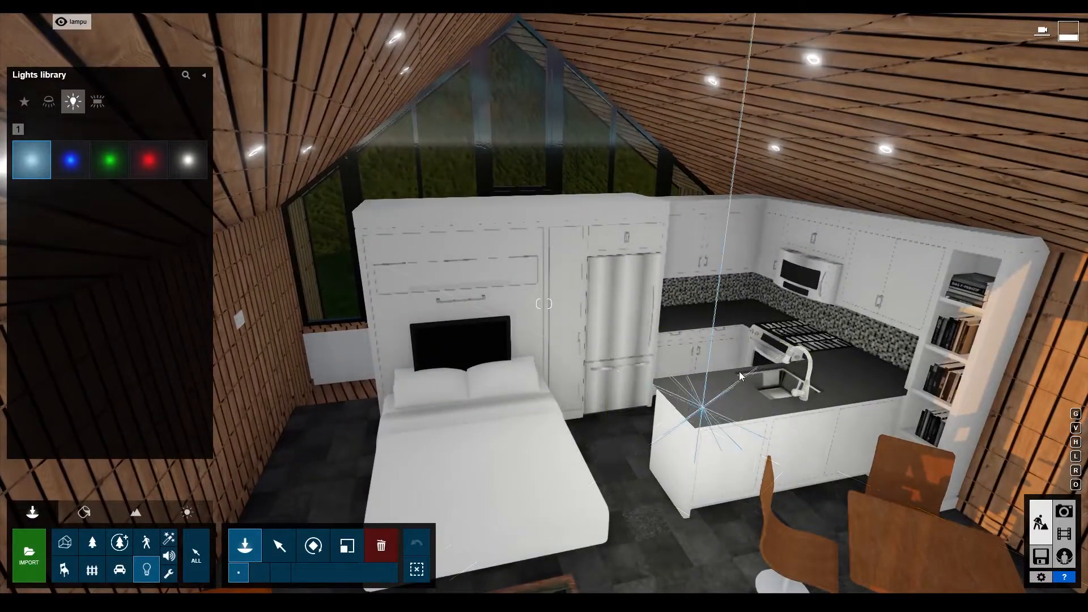
Step: Inspect the cabin's interior lighting from outside the front facade and return to the upper-floor kitchen
key("s")
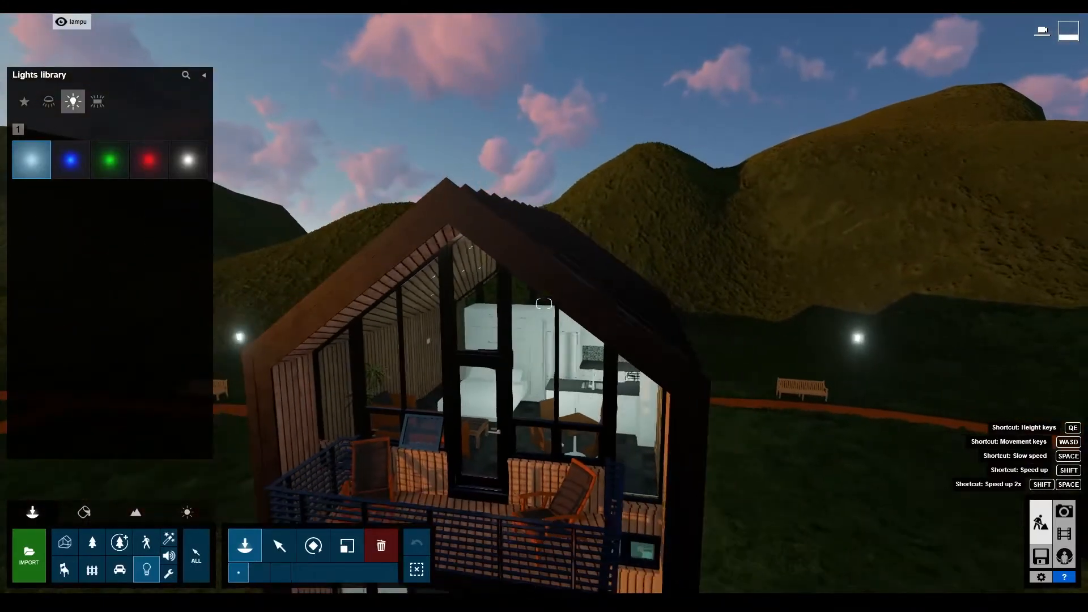
right_click_drag(544, 304, 341, 303)
key("d")
key("a")
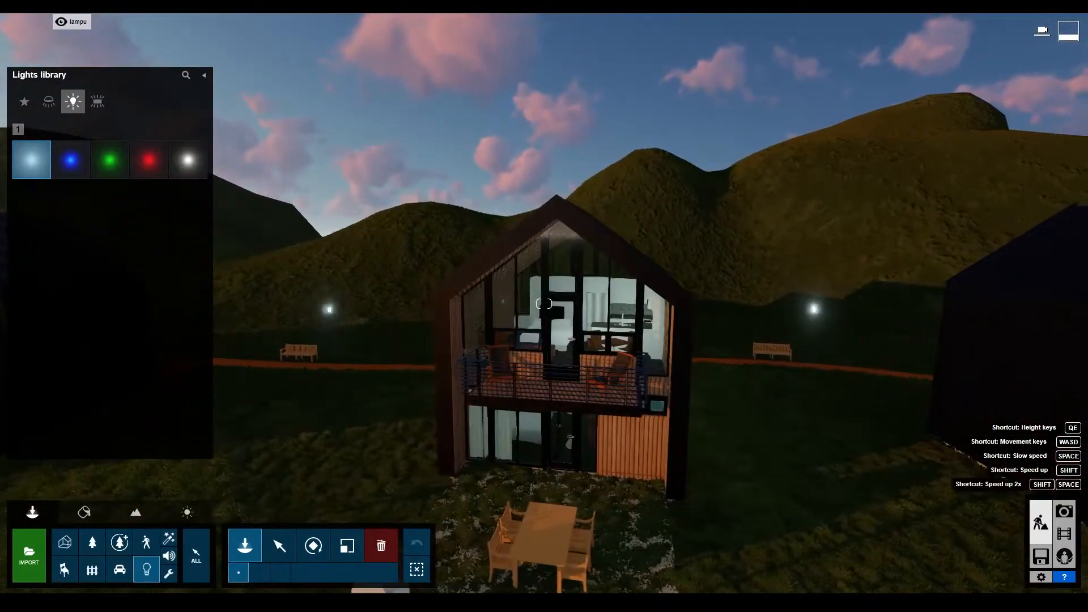
key("w")
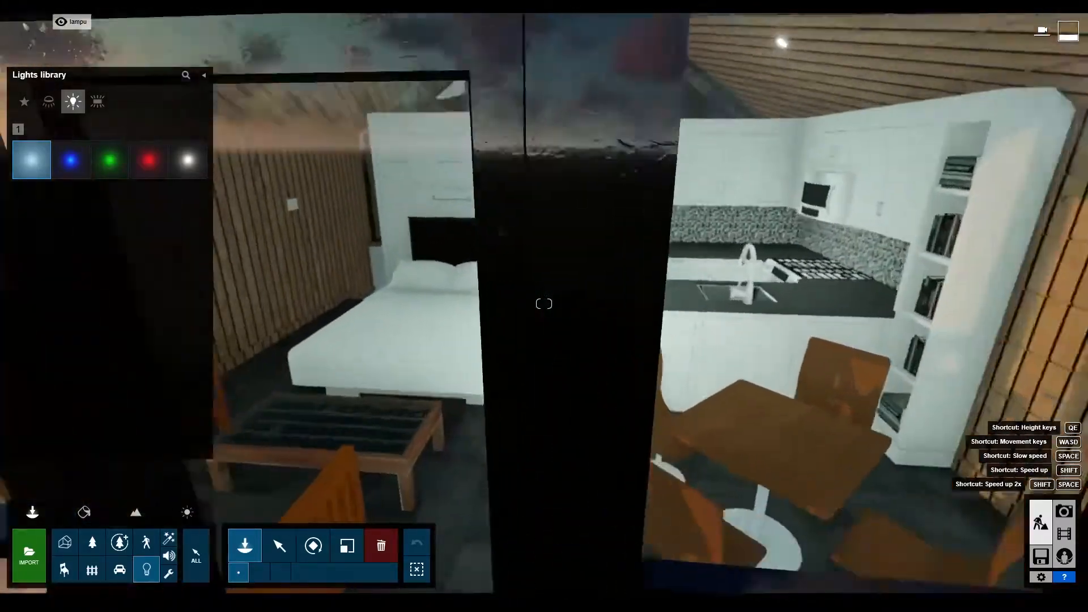
right_click_drag(544, 304, 582, 272)
key("s")
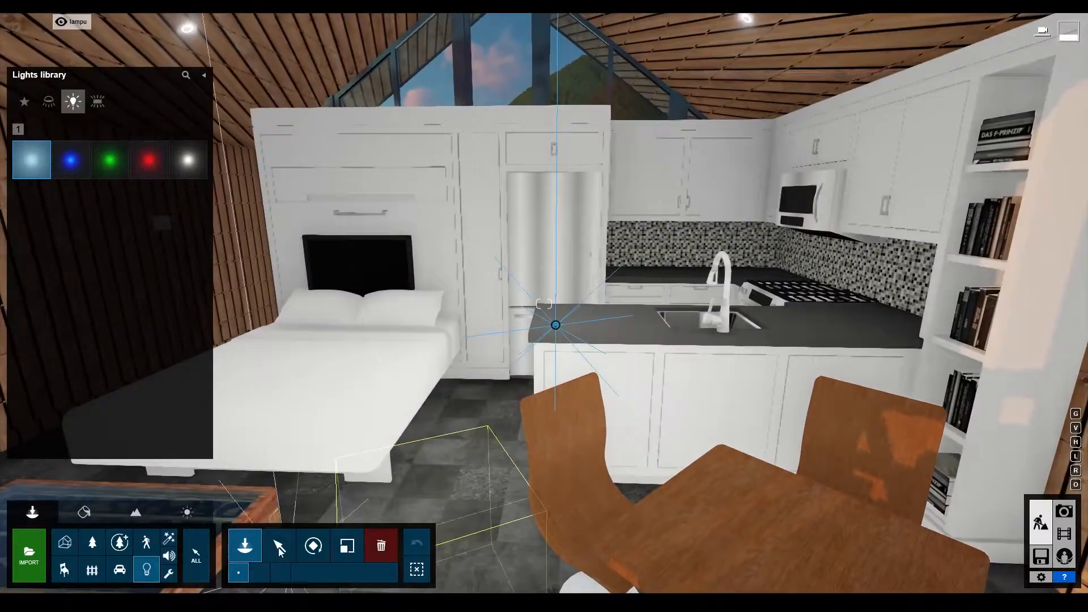
Step: Raise the kitchen's fill light slightly above the countertop and increase its brightness
left_click(280, 551)
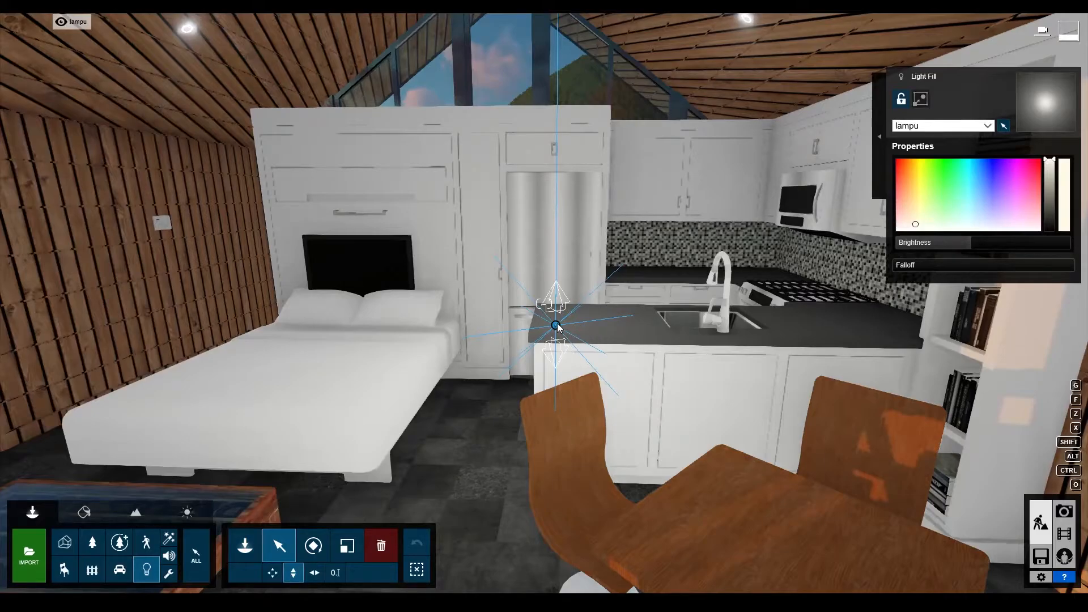
left_click_drag(557, 327, 557, 296)
left_click_drag(985, 242, 1006, 242)
Step: Check the lit cabin among its neighbours from outside and from the first saved photo's camera view with the effects applied
key("shift+s")
mouse_move(776, 267)
right_mouse_down()
mouse_move(839, 266)
mouse_move(776, 266)
mouse_move(785, 280)
right_mouse_up()
key("a")
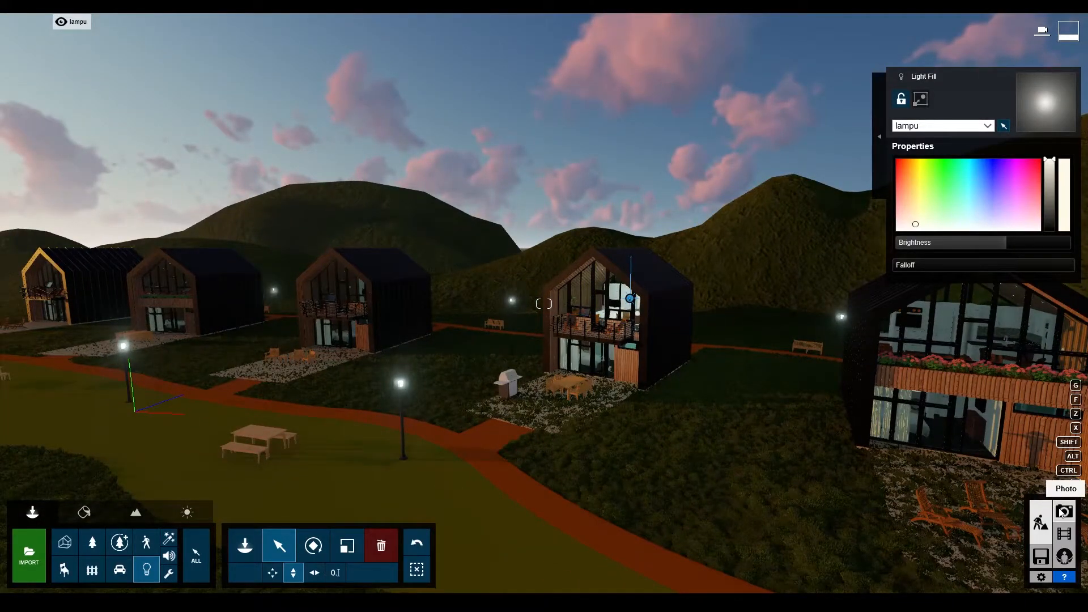
left_click(1063, 512)
left_click(101, 512)
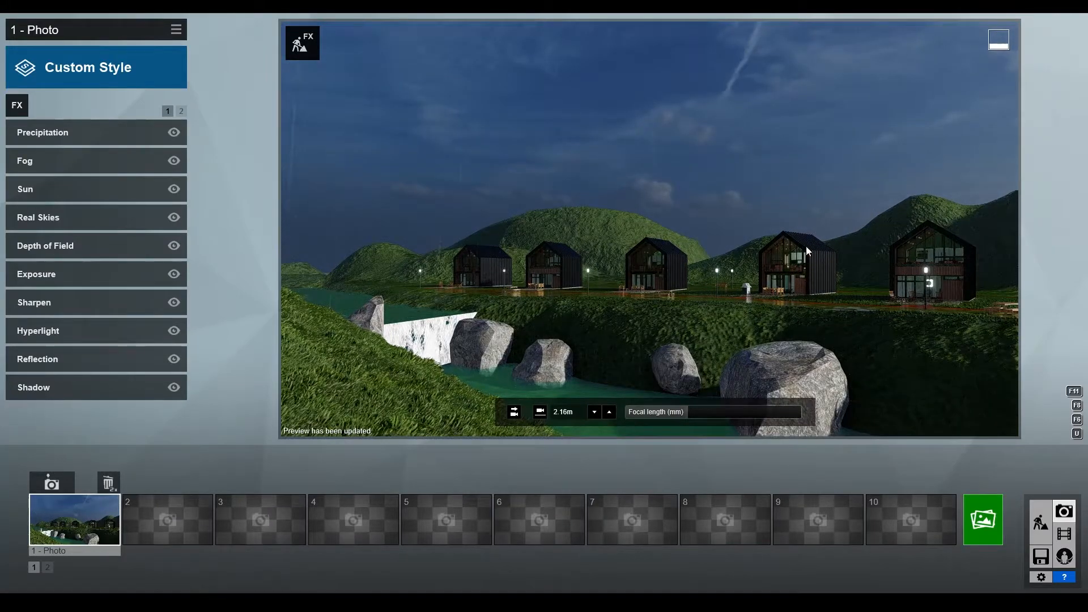
Step: Return to the build view and give the cabin's fill light a yellow colour and a higher brightness
left_click(1041, 524)
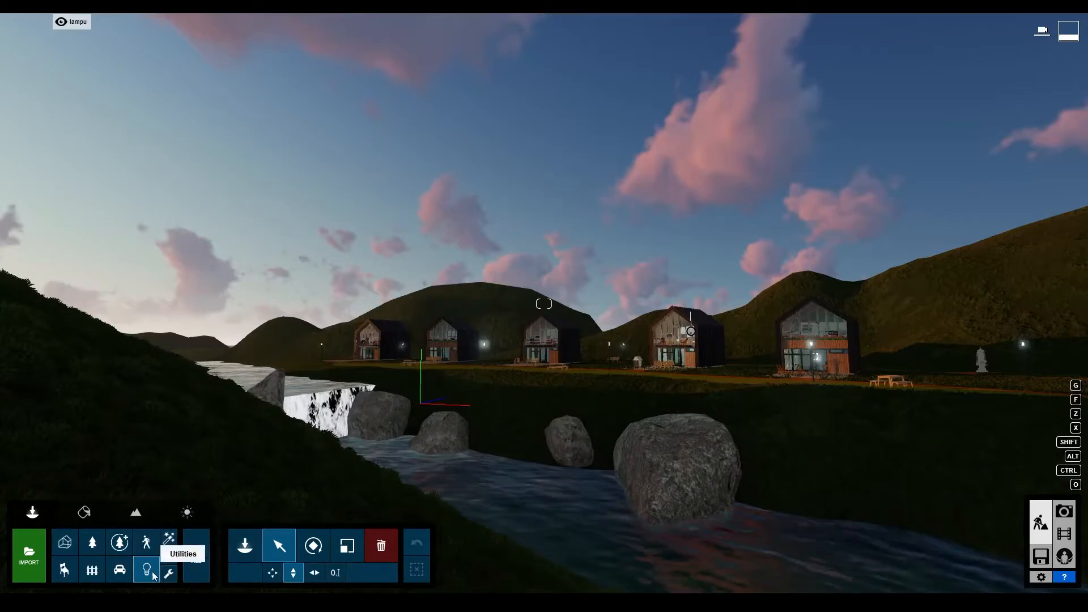
left_click(690, 332)
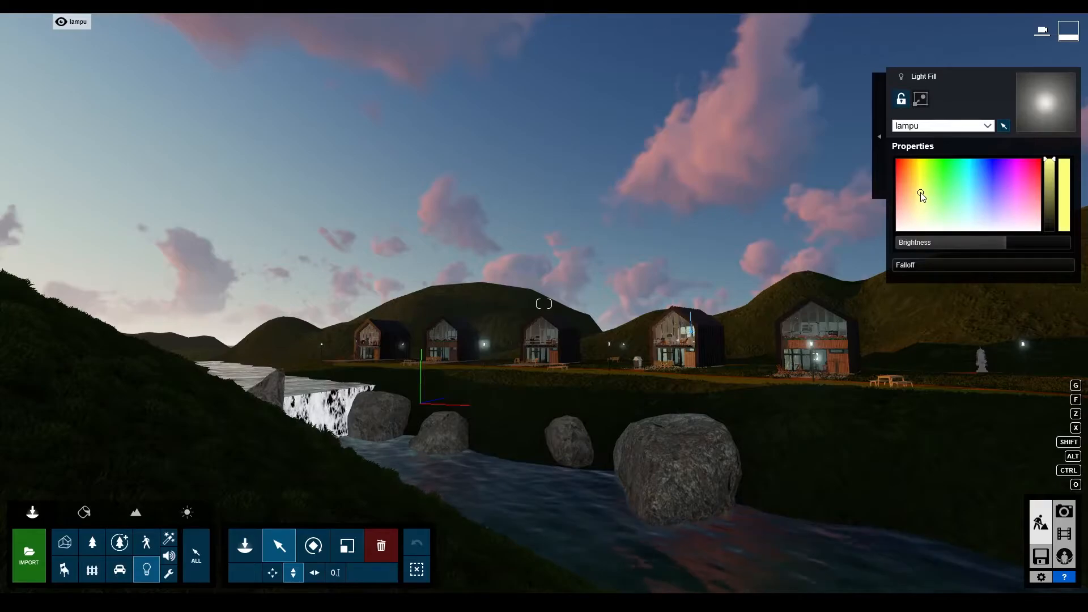
left_click_drag(1014, 244, 1026, 242)
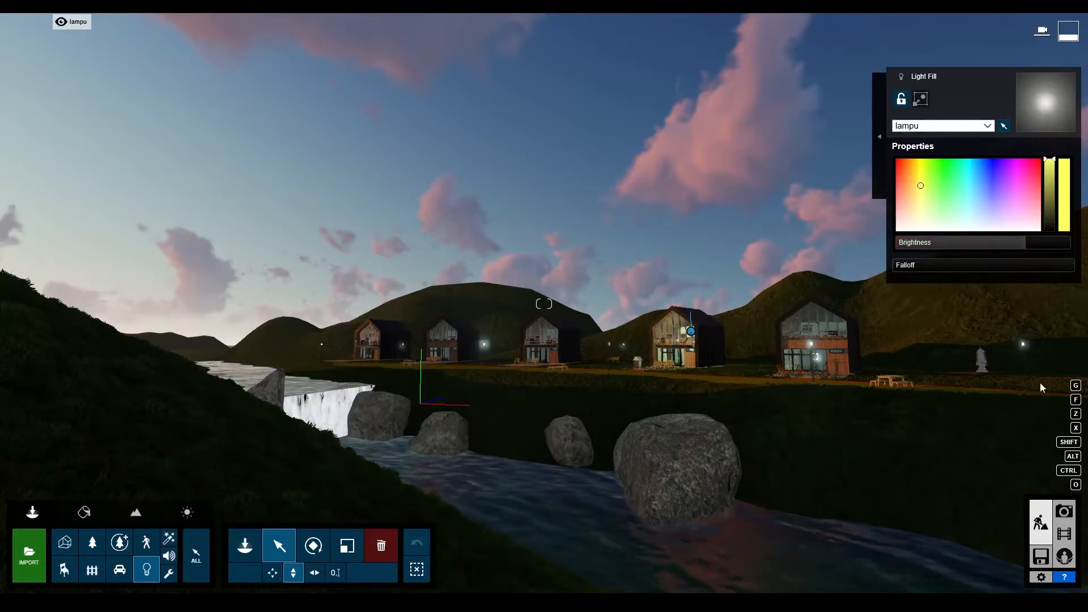
Step: In Photo mode, set the Sun effect's sun height to about 0.6° and update the preview
left_click(1065, 513)
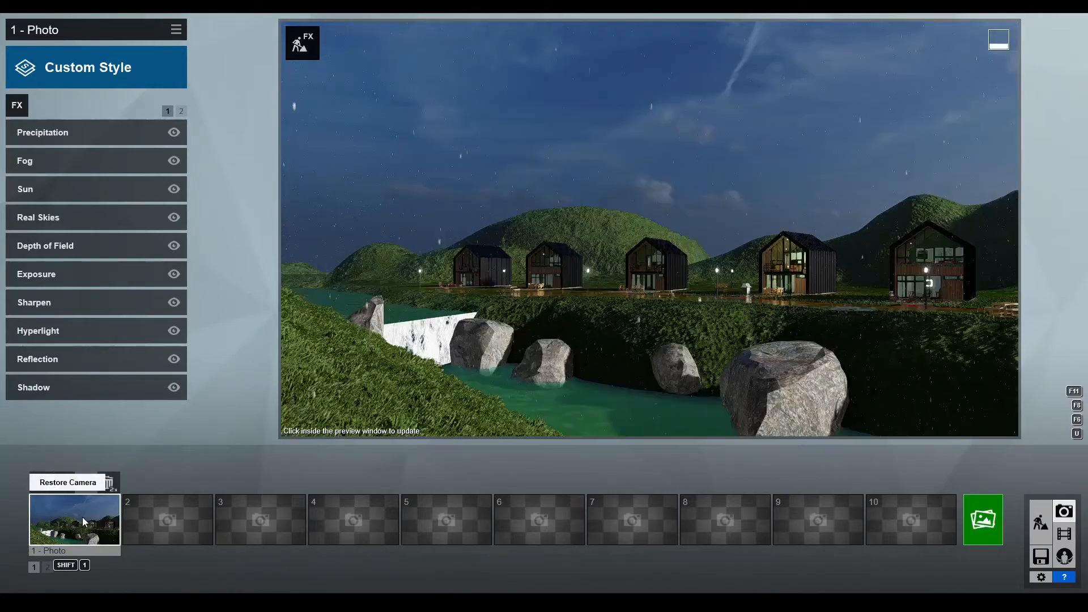
left_click(505, 257)
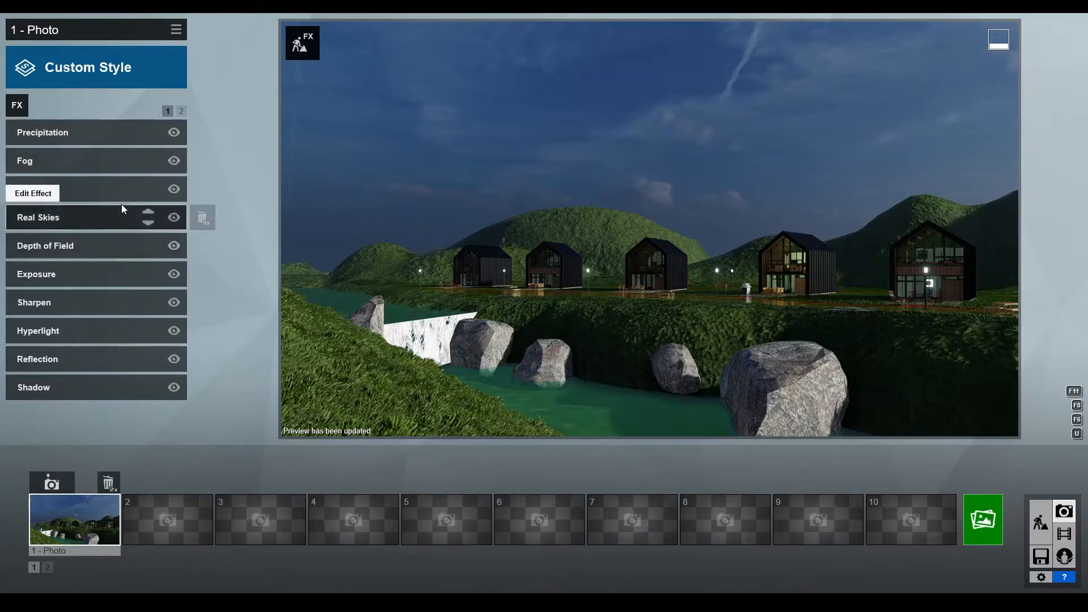
left_click(75, 200)
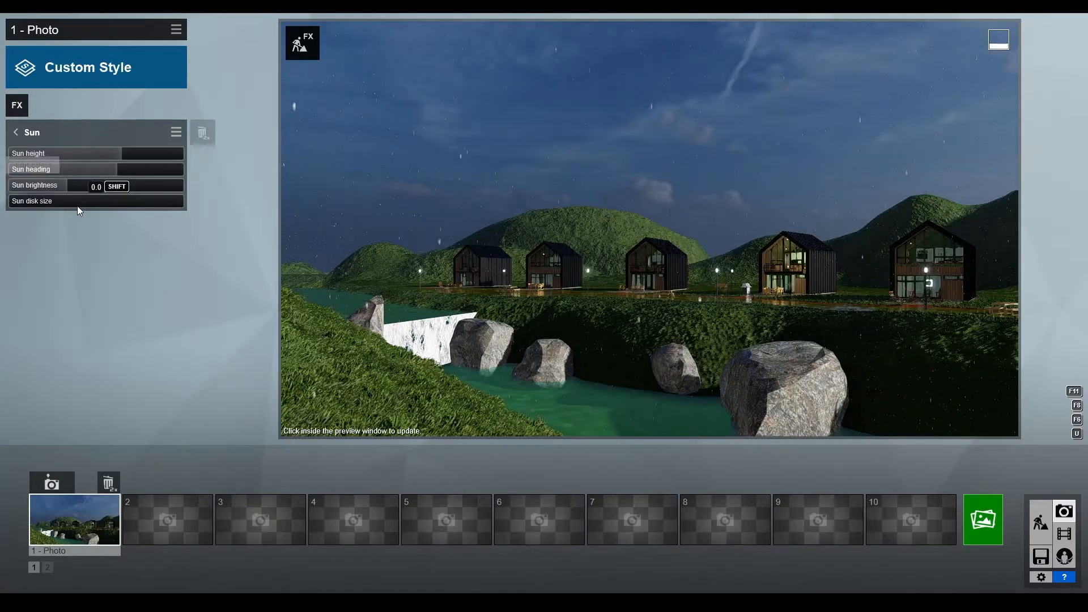
left_click_drag(115, 154, 112, 153)
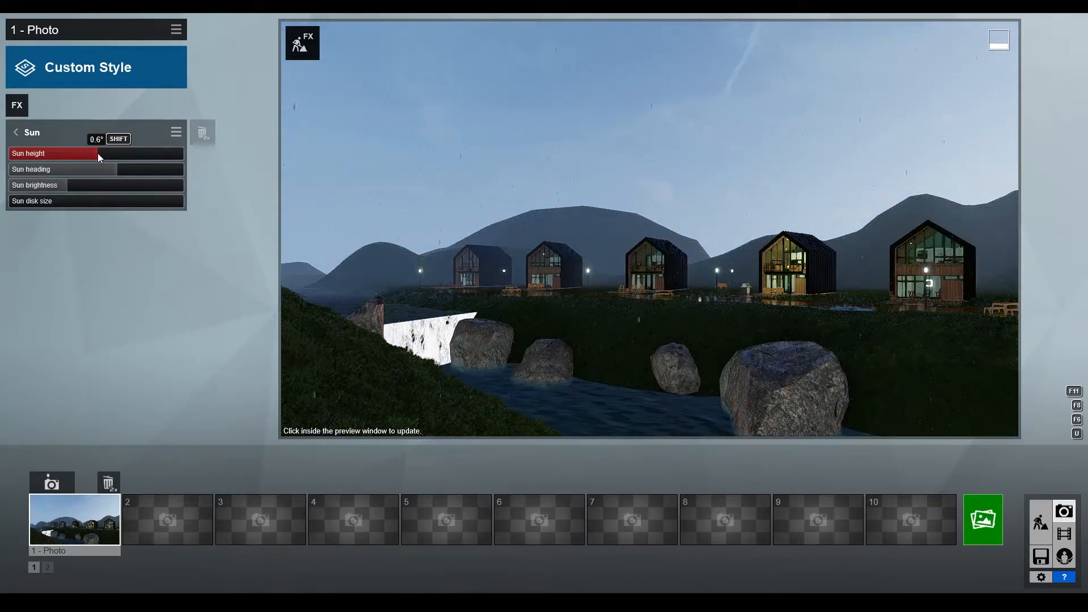
left_click(403, 171)
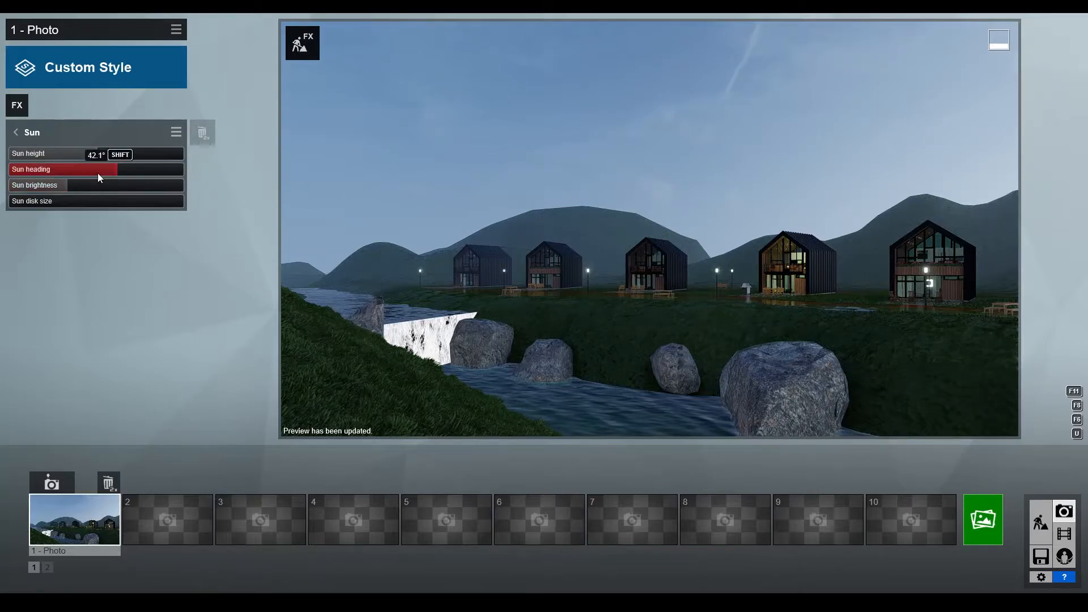
left_click(15, 132)
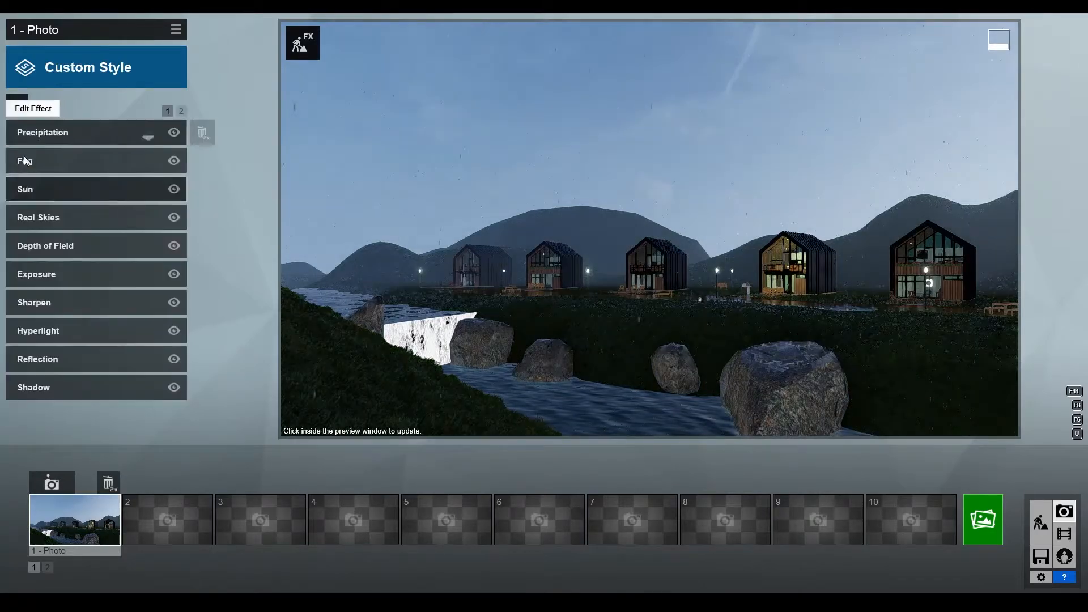
Step: Replace the Real Skies image with the dark purple sky from the Sunset category
left_click(56, 213)
left_click(64, 168)
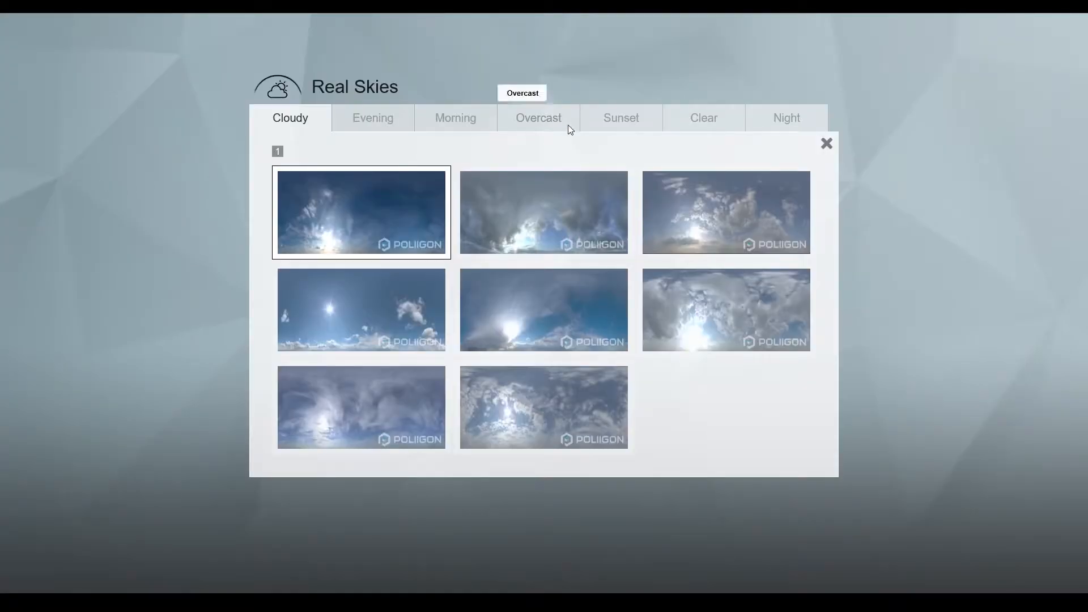
left_click(620, 128)
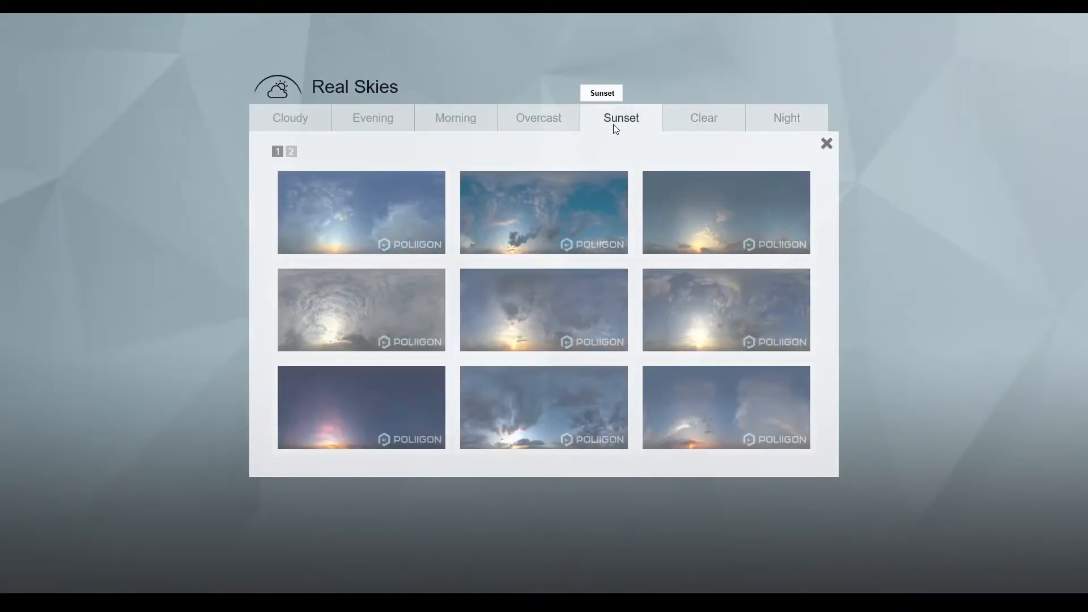
left_click(407, 375)
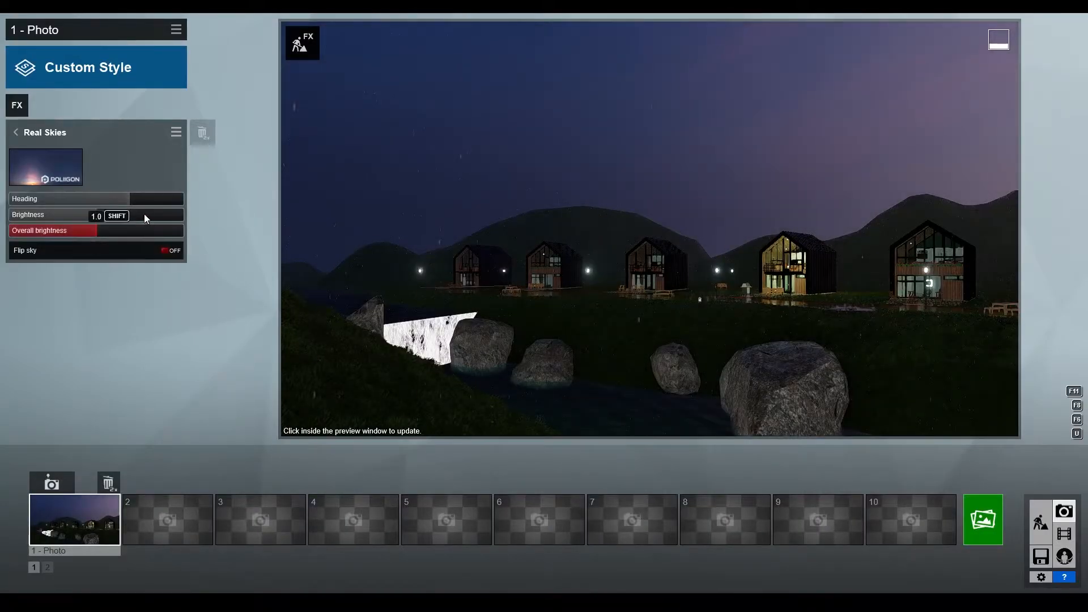
Step: Rotate the Real Skies heading until the pink glow lies over the river end of the scene, and update the preview
left_click_drag(131, 199, 110, 198)
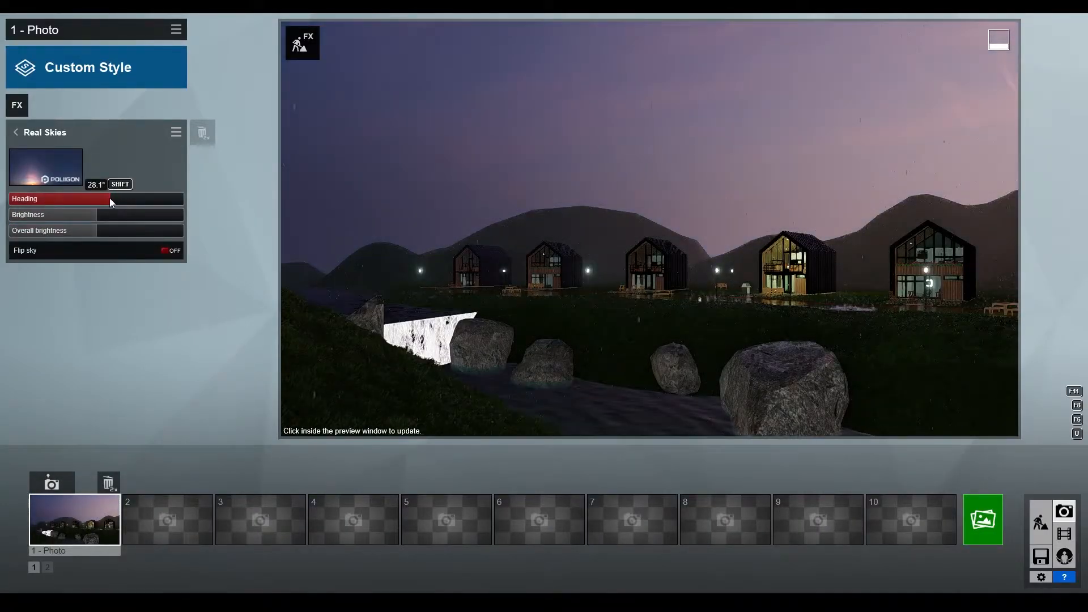
left_click(482, 187)
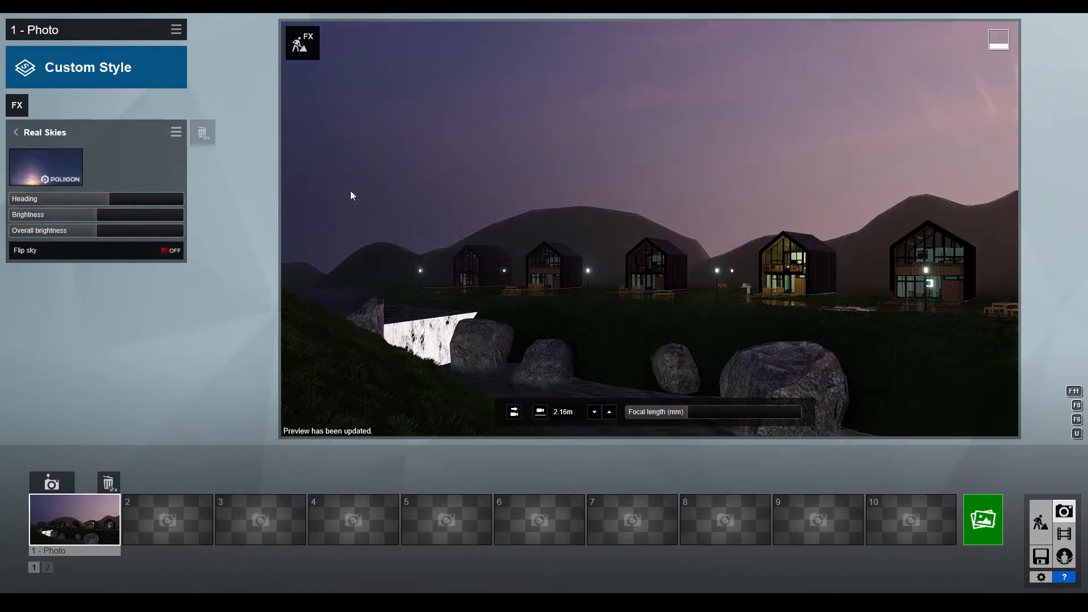
left_click_drag(111, 198, 46, 199)
left_click(503, 198)
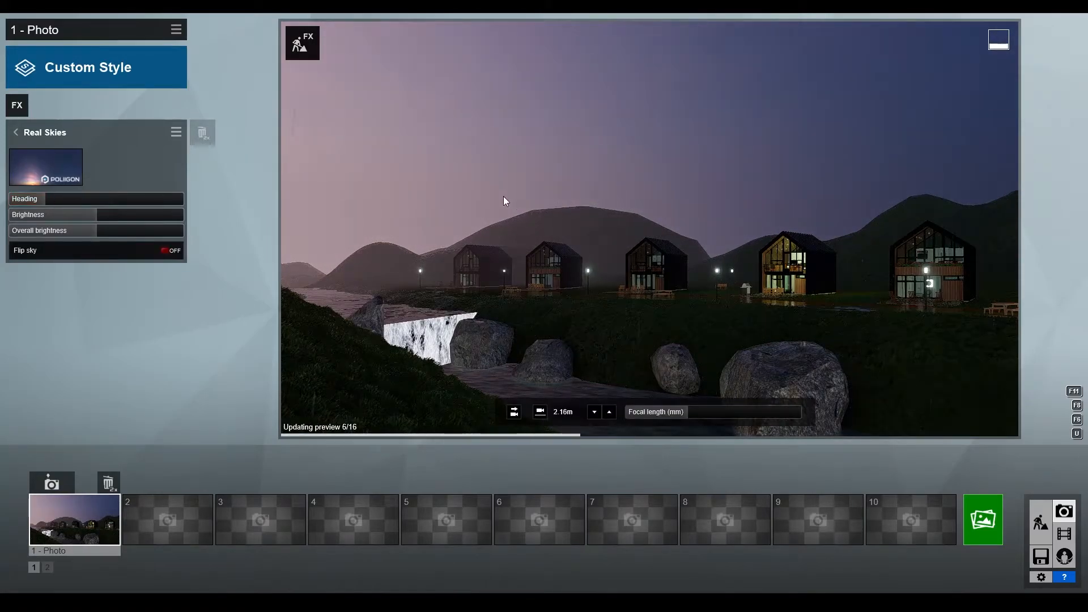
Step: Return to the build view and get ready to select lights, facing the neighbouring cabin's fill light from the end cabin's terrace
left_click(1042, 522)
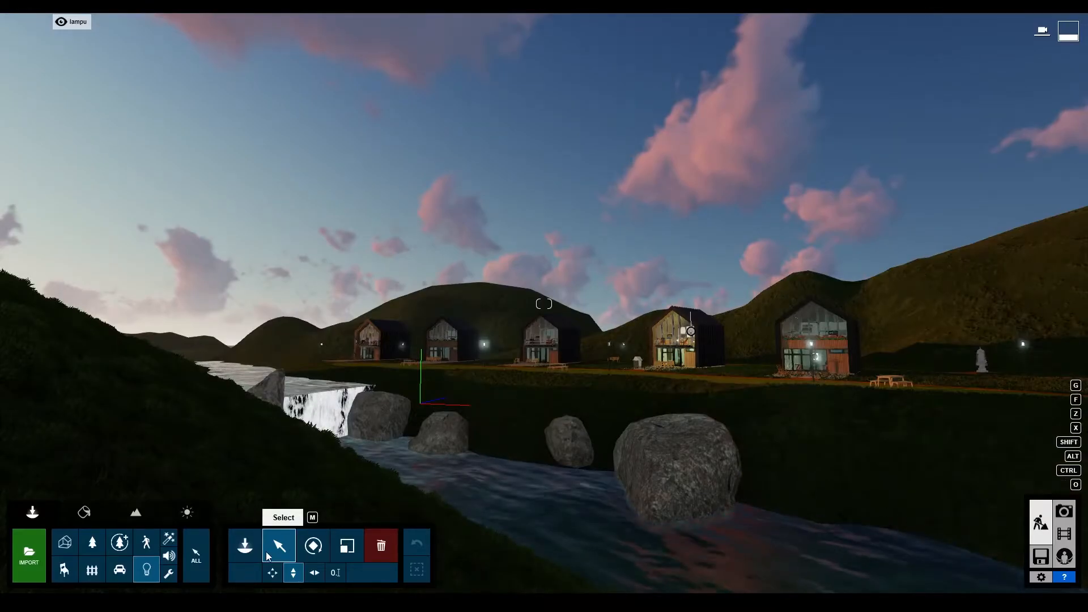
left_click(248, 547)
key("w")
right_click_drag(230, 470, 302, 511)
key("w")
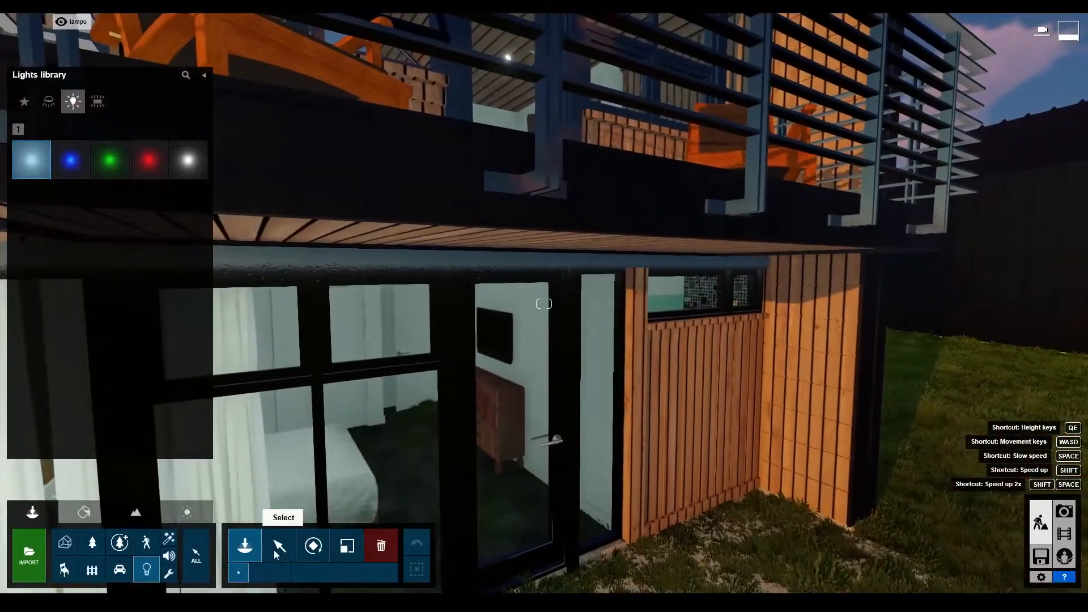
left_click(280, 545)
left_click(289, 544)
right_click_drag(703, 334, 855, 279)
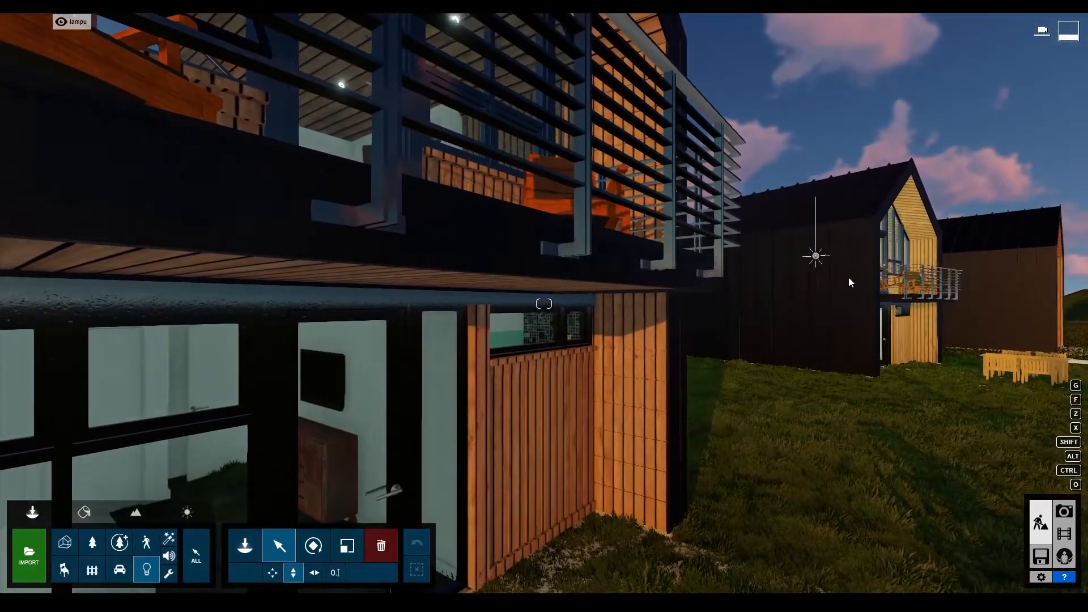
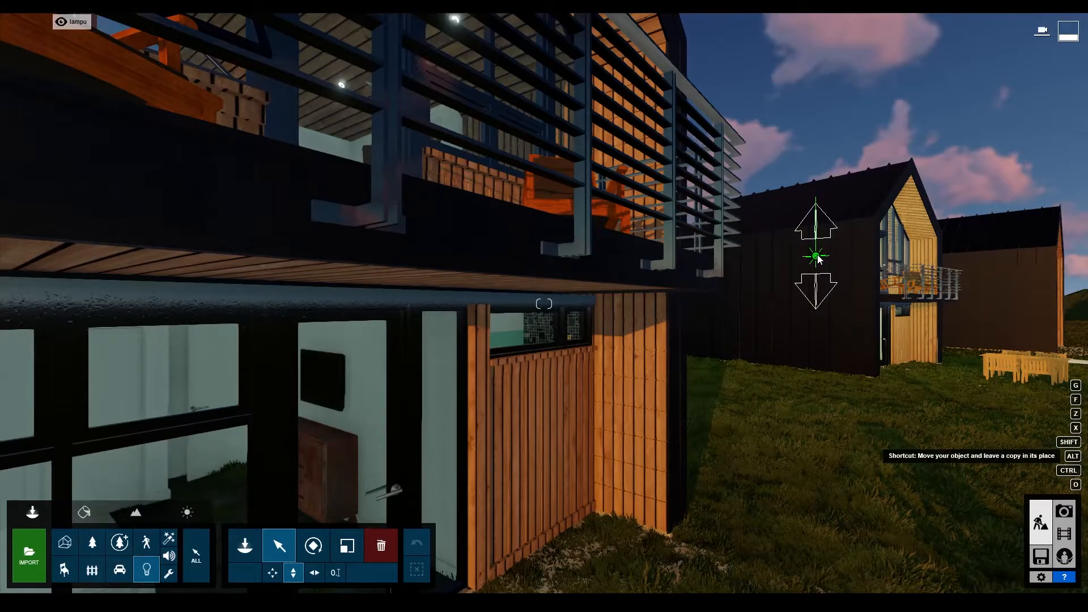
Step: Try copying the neighbouring cabin's fill light vertically, and delete the resulting light before returning to selection
left_click_drag(817, 259, 787, 285)
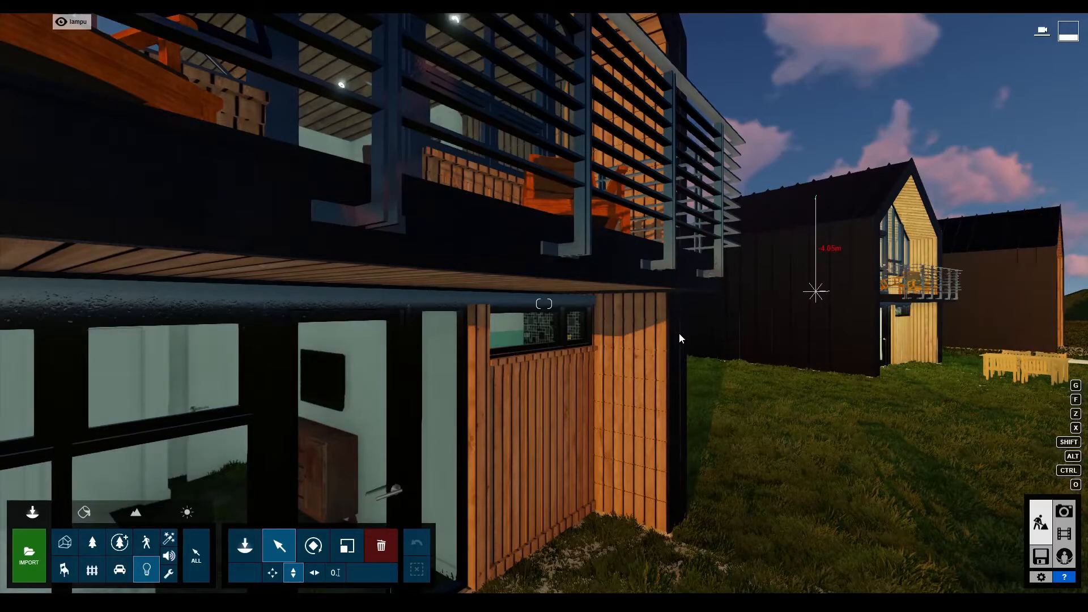
left_click_drag(693, 293, 696, 292)
left_click(381, 546)
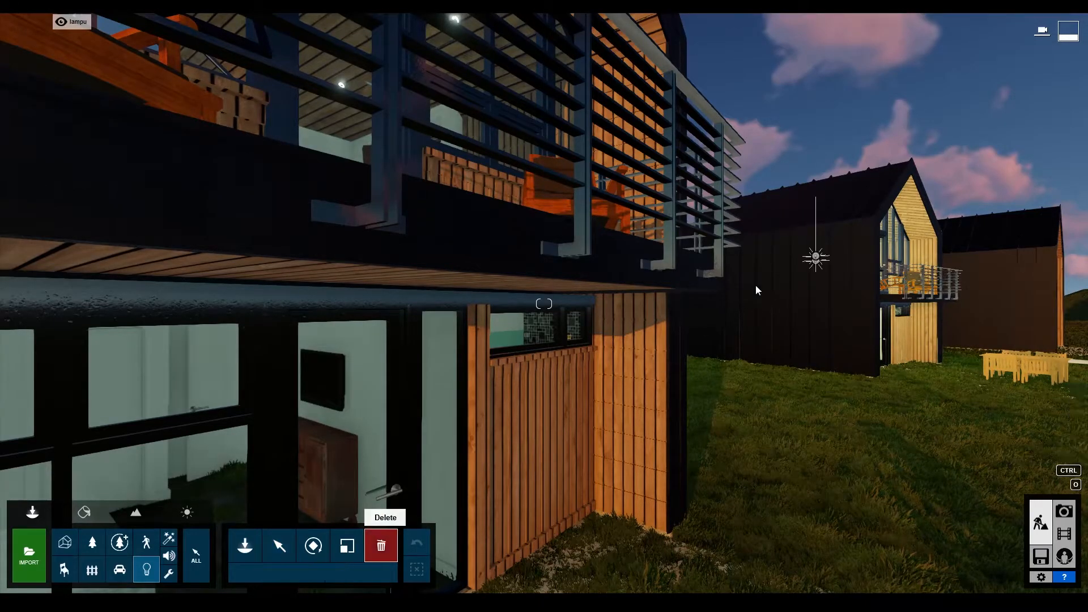
left_click(815, 259)
left_click(278, 549)
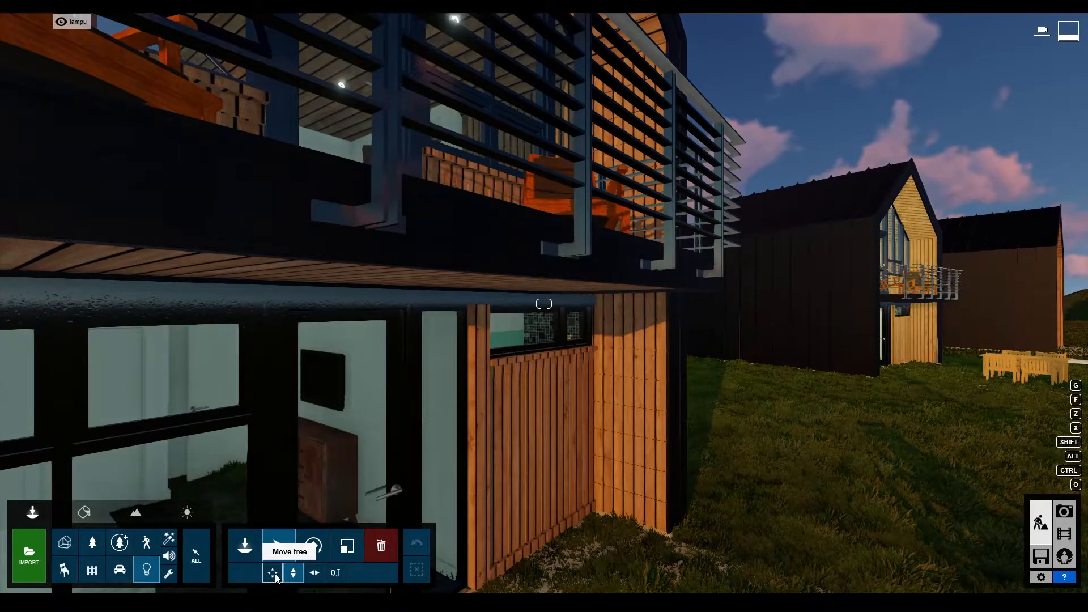
Step: Copy the neighbouring cabin's fill light into the ground-floor room of the cabin with the television, keeping the original in place
left_click(816, 261)
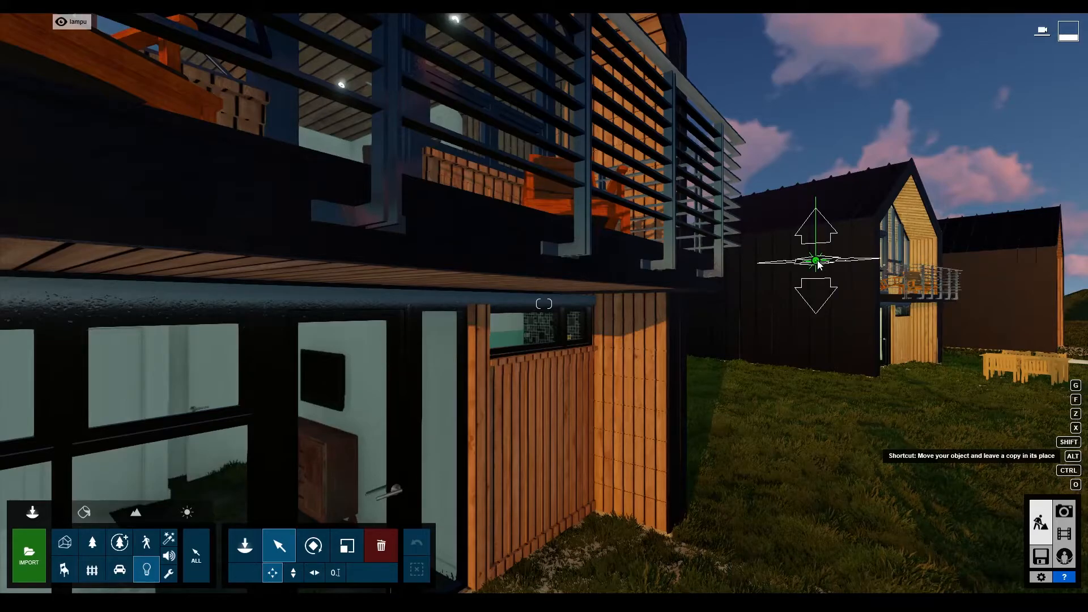
left_click_drag(818, 265, 213, 403)
key("w")
right_click_drag(214, 404, 193, 437)
key("w")
right_click_drag(340, 363, 494, 351)
left_click_drag(691, 242, 545, 271)
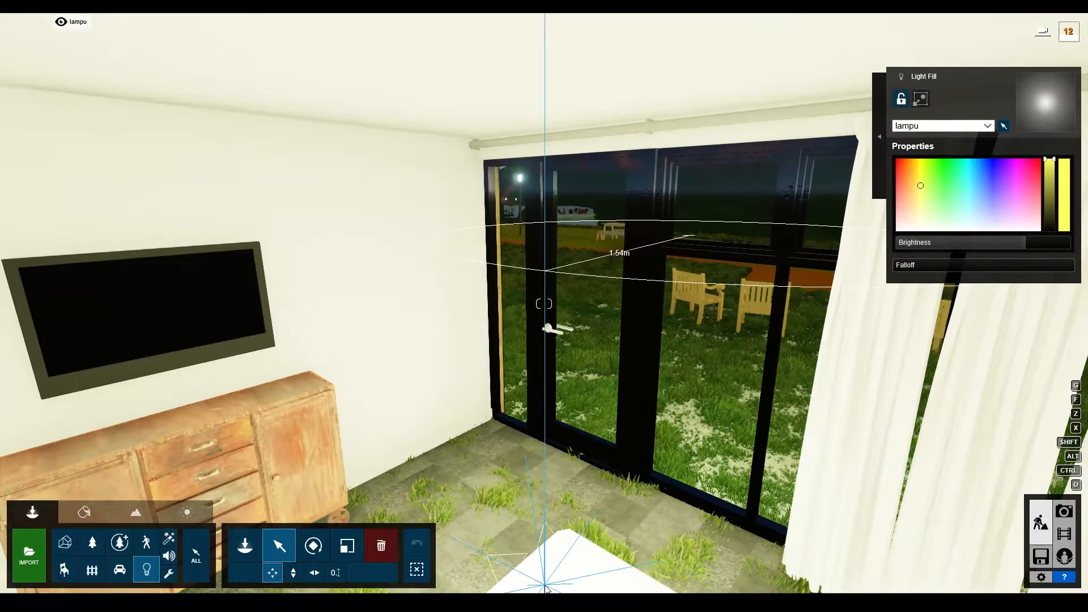
Step: Pull back to an overview of the cabins, return to Photo mode and update the preview of photo 1
key("d")
key("s")
right_click_drag(551, 584, 374, 419)
key("shift+s")
key("shift+d")
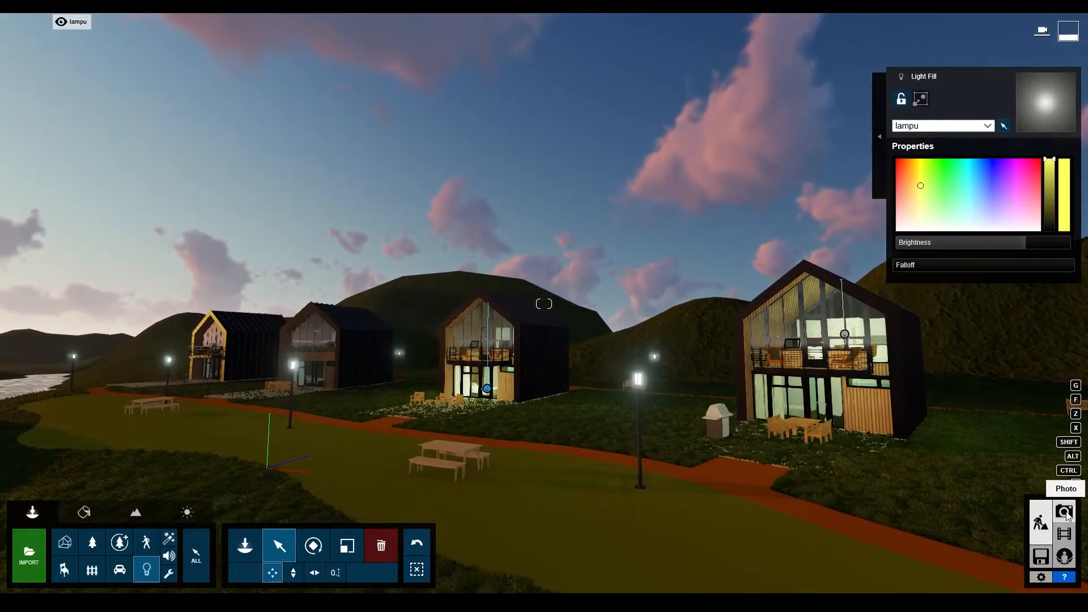
left_click(1065, 511)
left_click(111, 505)
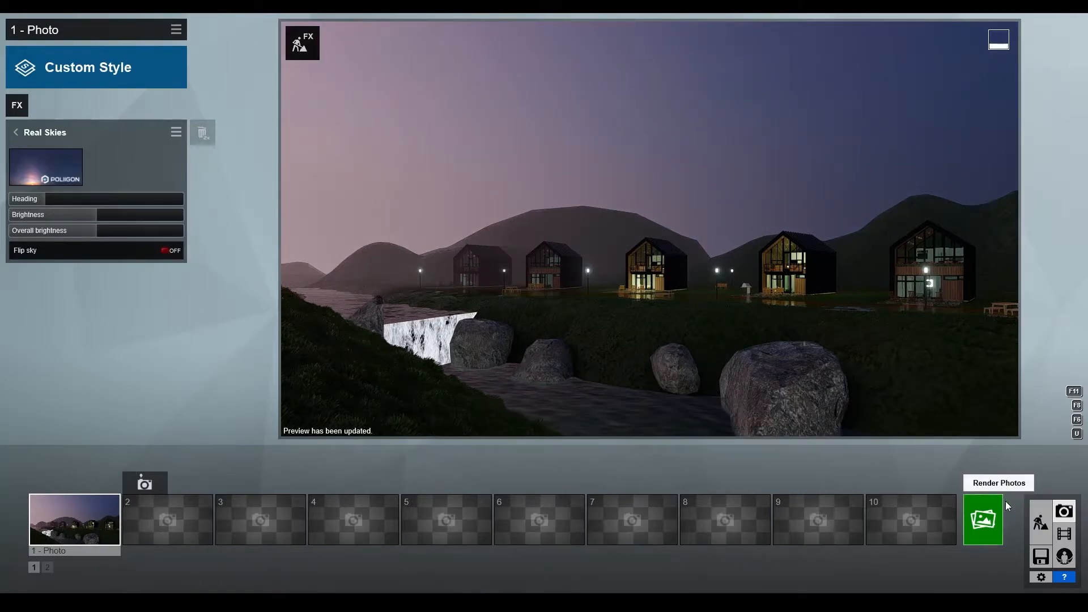
Step: Raise the reflectivity of the cabins' window glass to about half, save the material and return to the photo preview
left_click(1041, 525)
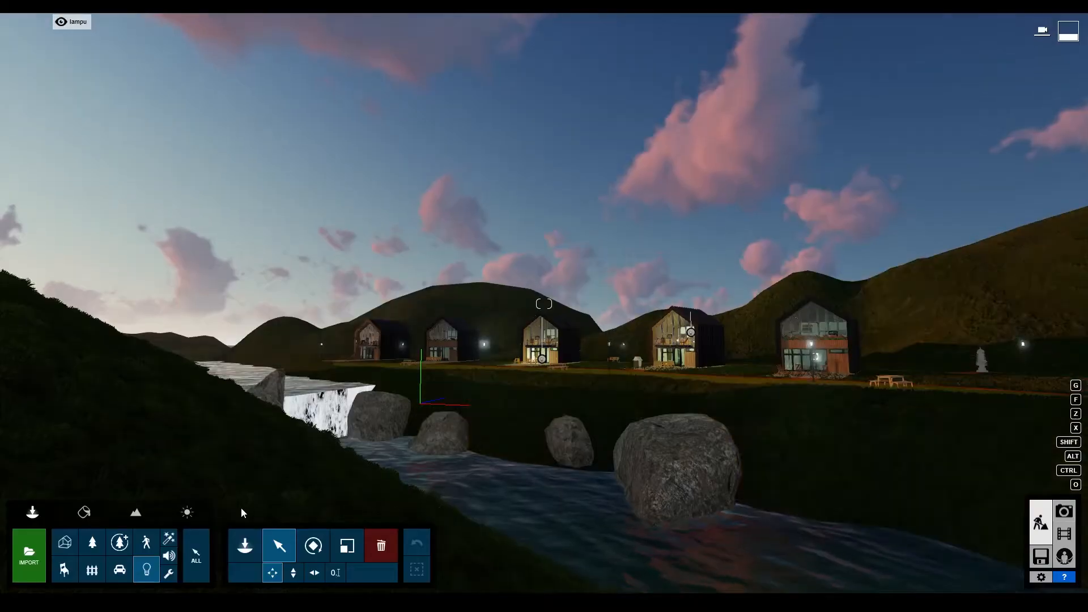
left_click(93, 518)
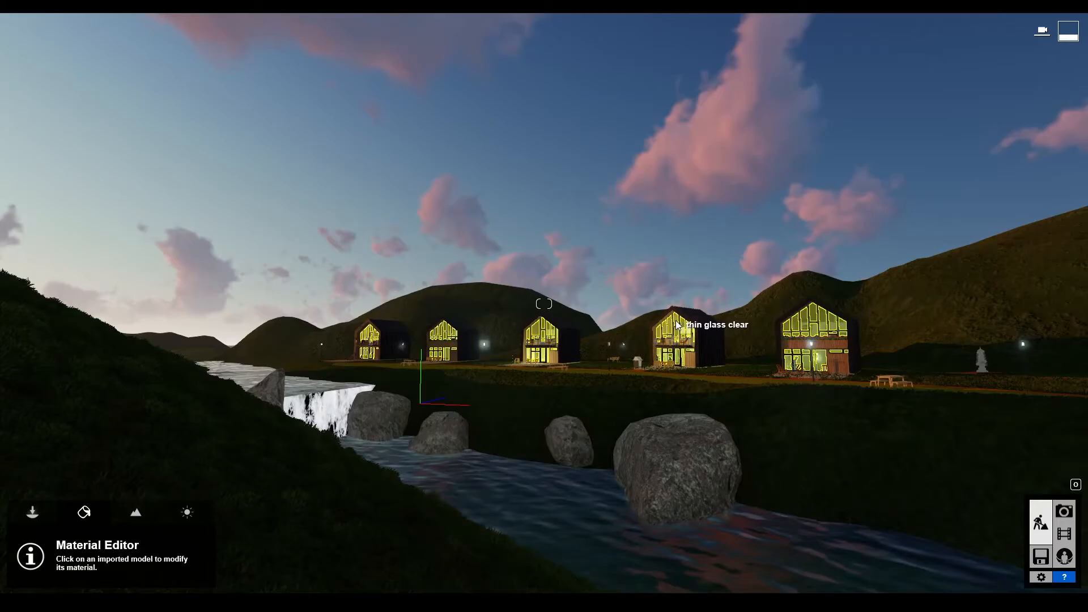
left_click(537, 285)
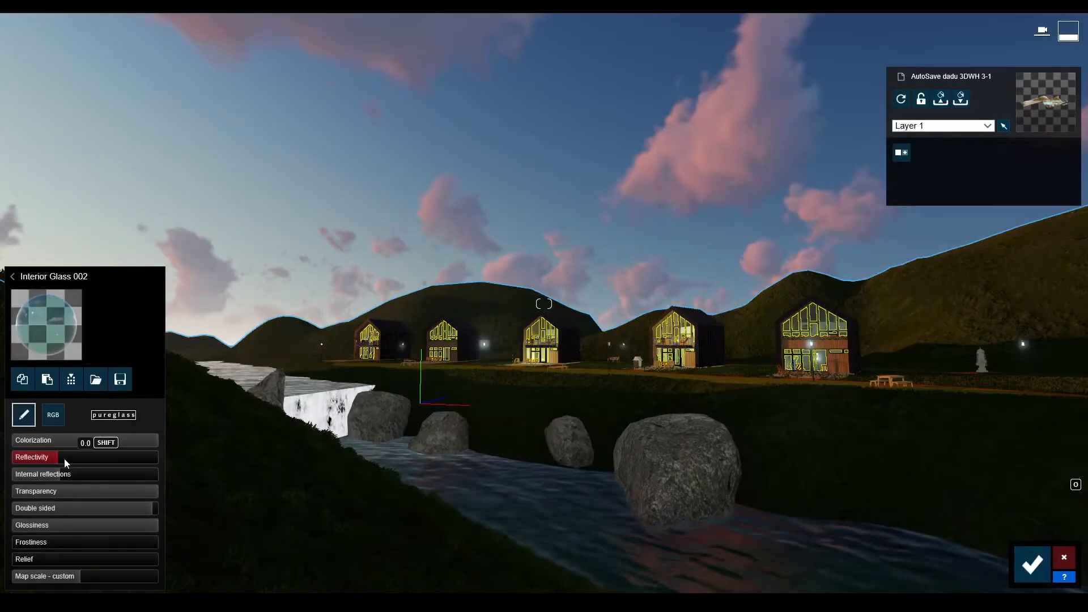
left_click_drag(63, 458, 73, 477)
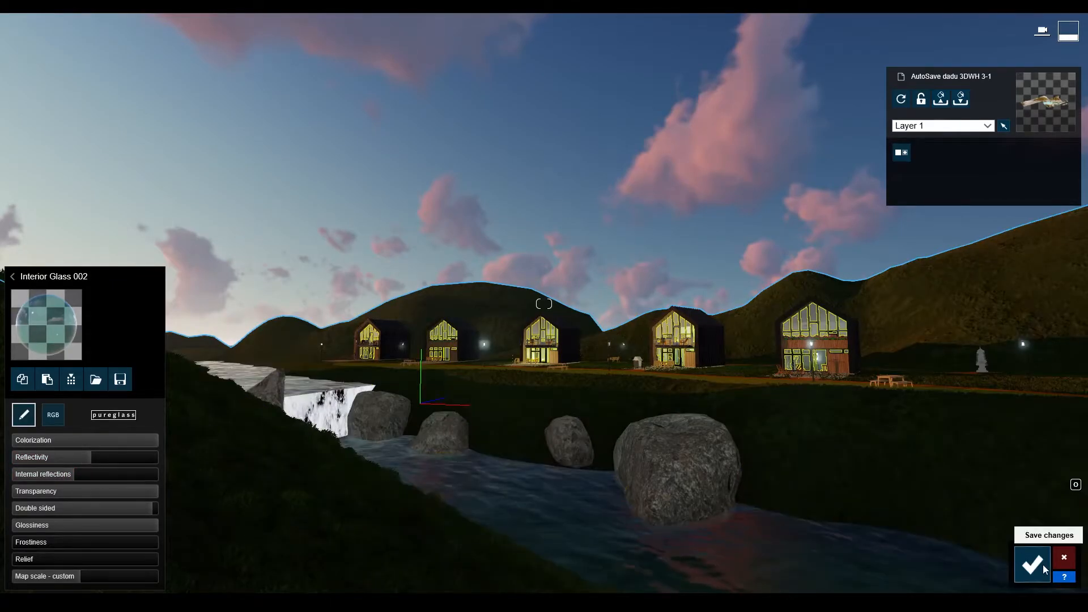
left_click(1033, 565)
left_click(1064, 511)
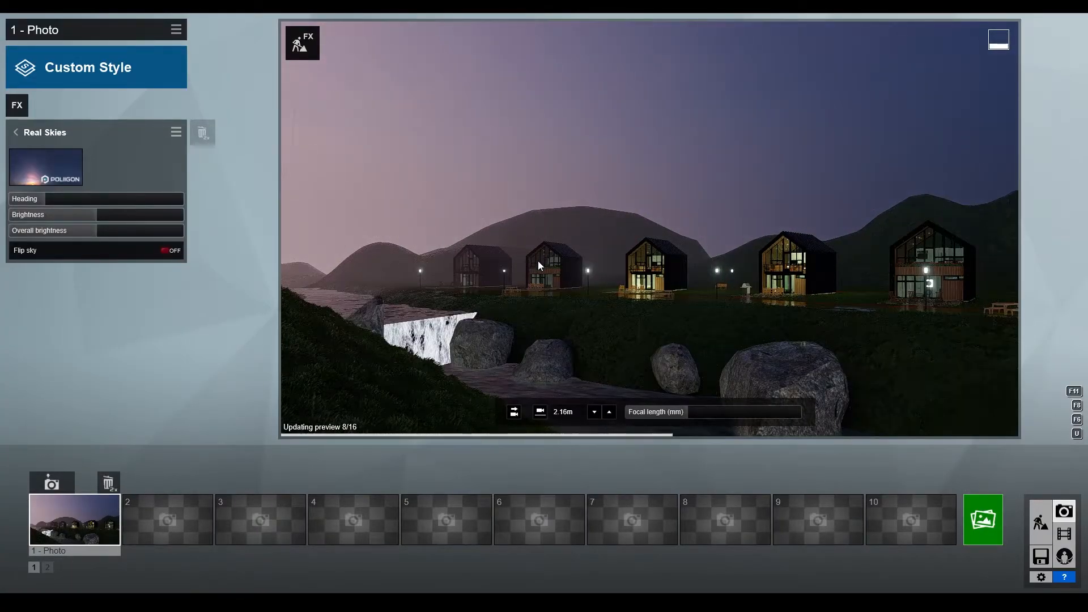
Step: Increase the window glass's reflectivity slightly further, lower its transparency a little, save the material and check the photo preview
left_click(1041, 521)
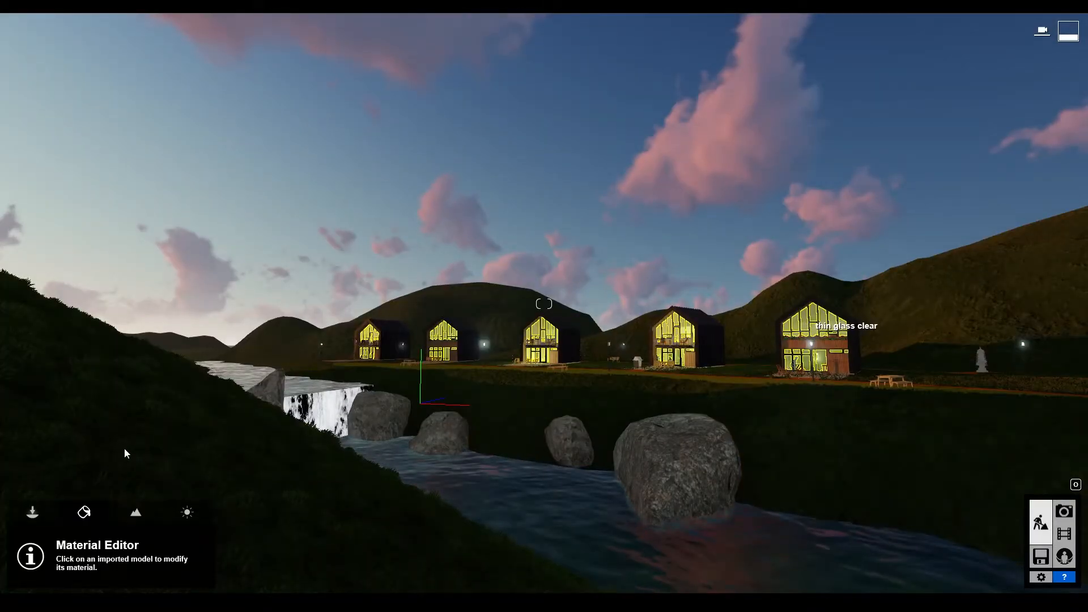
left_click(152, 406)
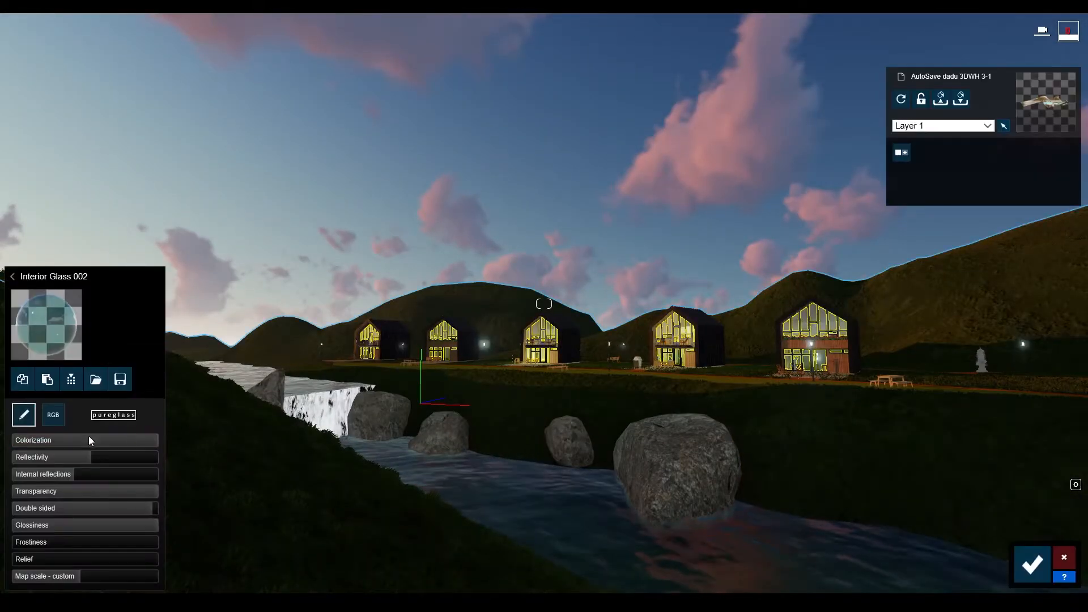
left_click(100, 459)
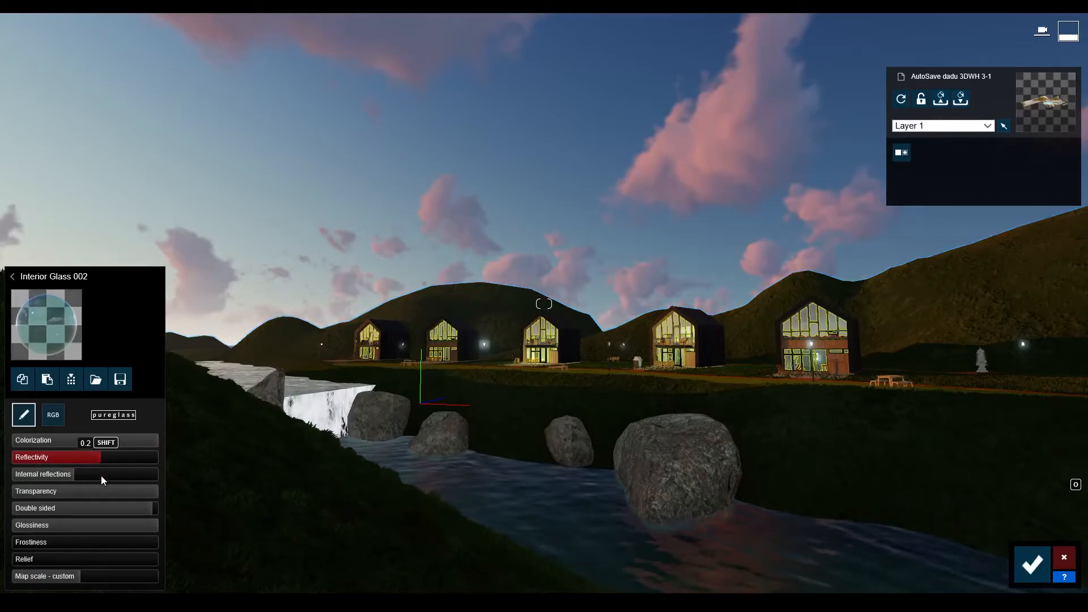
left_click(146, 492)
left_click_drag(145, 491, 127, 489)
left_click(1032, 565)
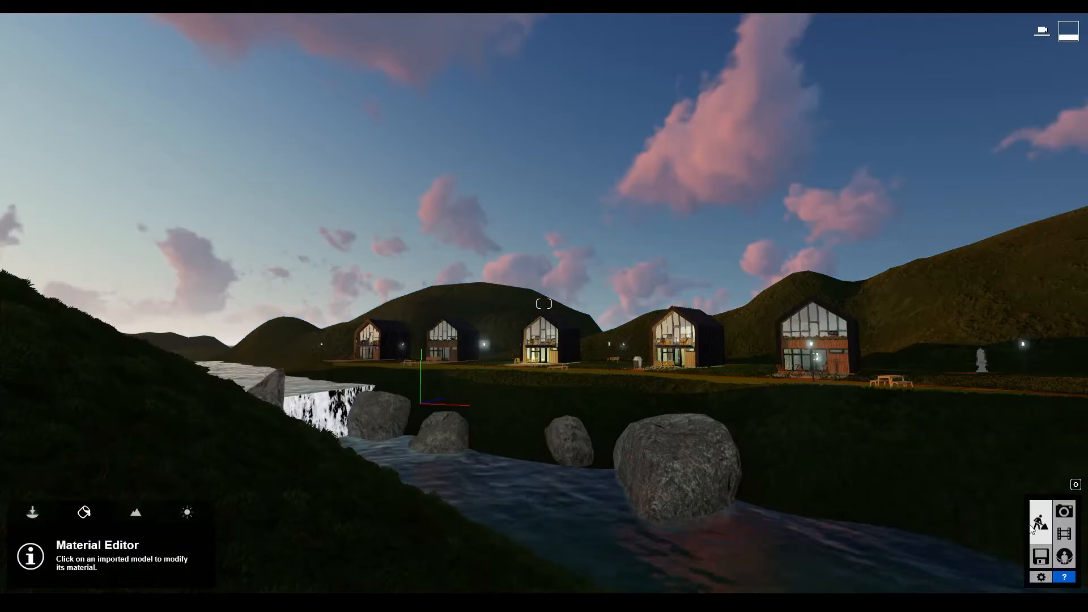
left_click(1064, 513)
left_click(108, 524)
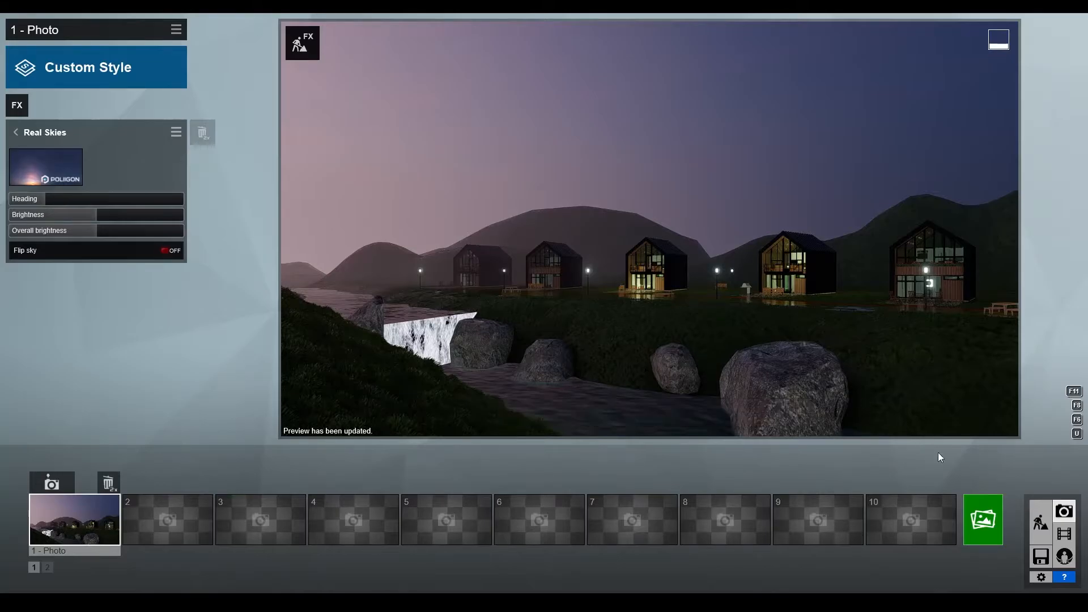
Step: Return to the build view, switch to nature objects and rename Layer 3 as Pohon
left_click(1041, 523)
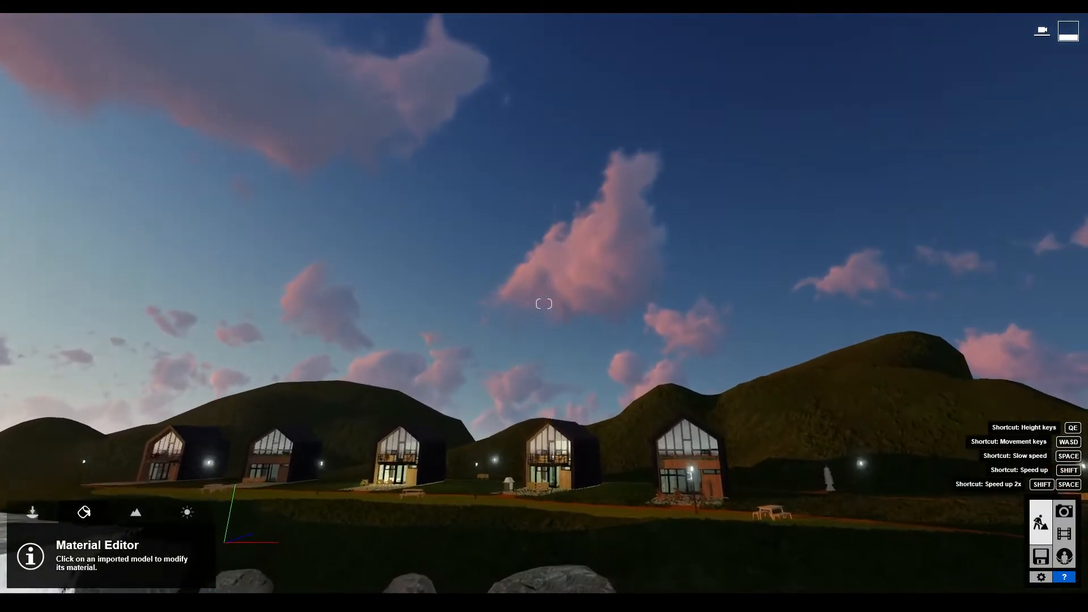
key("w")
right_click_drag(708, 340, 665, 403)
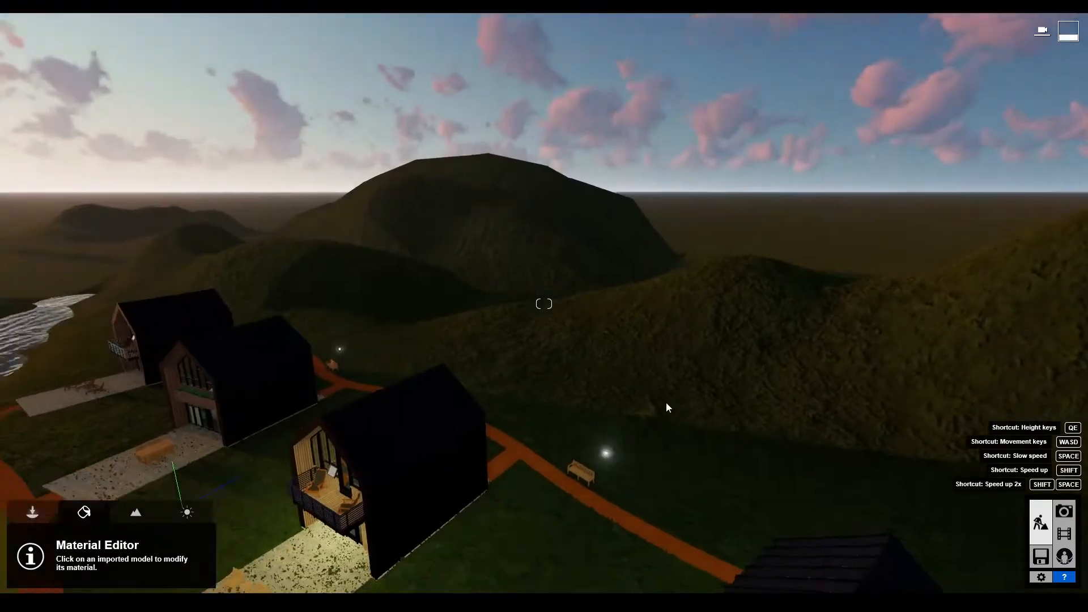
key("s")
right_click_drag(601, 279, 517, 277)
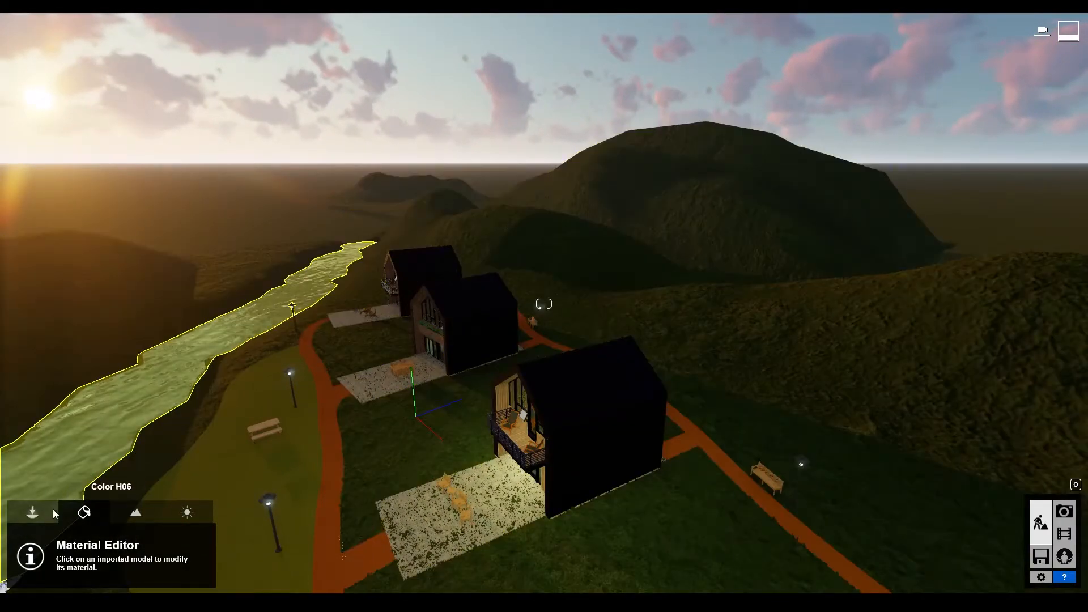
left_click(50, 511)
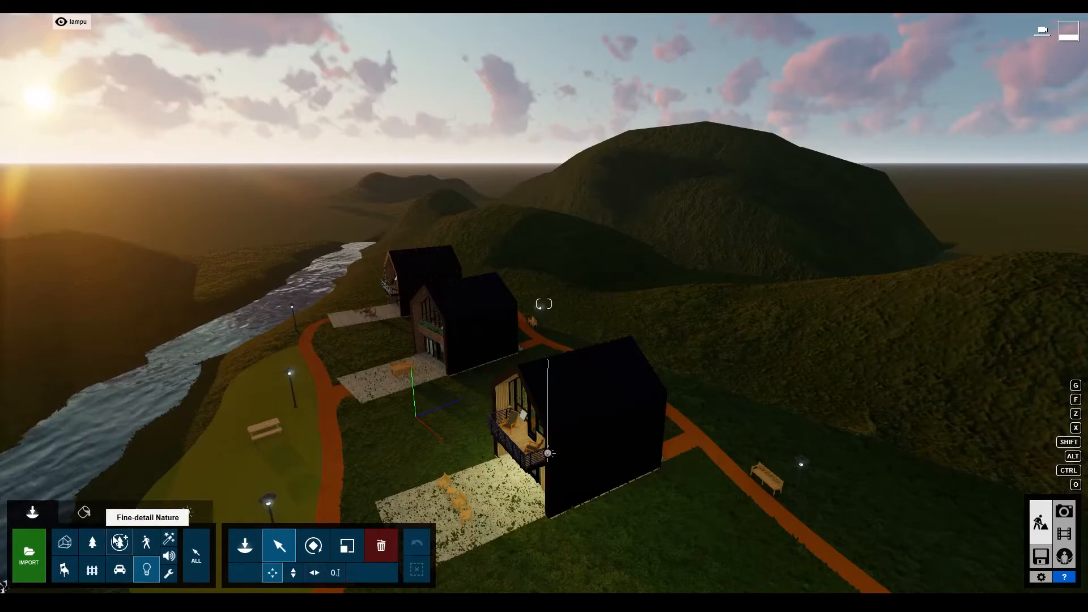
left_click(92, 542)
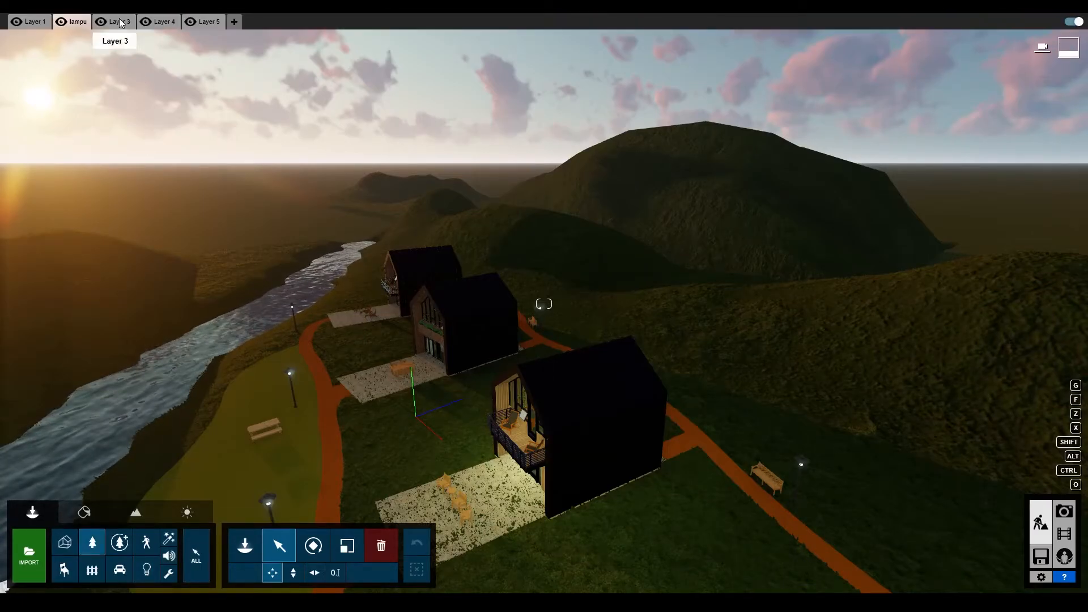
left_click(122, 24)
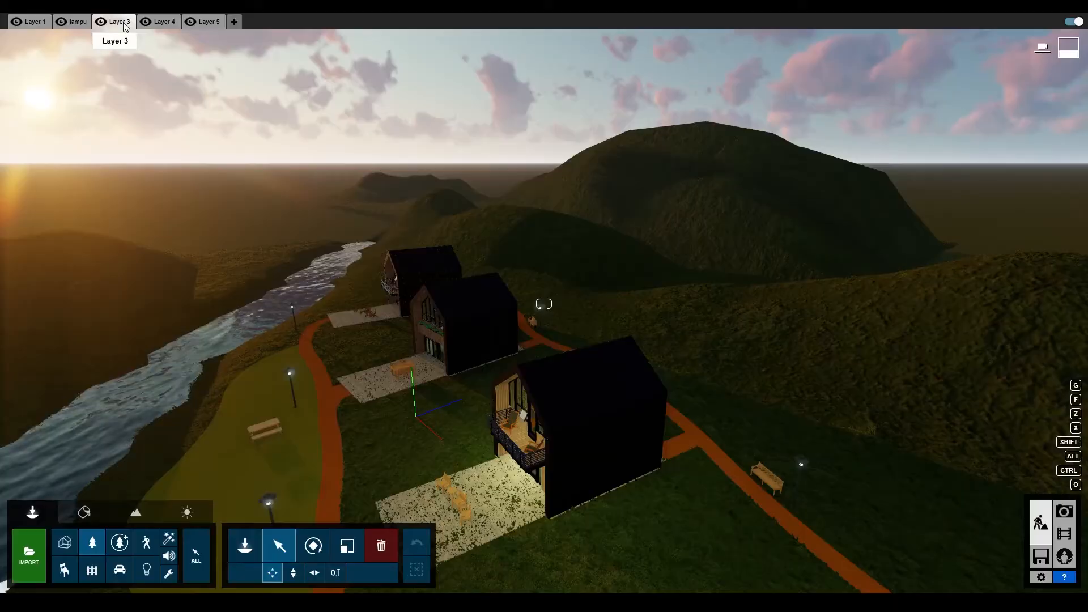
double_click(120, 23)
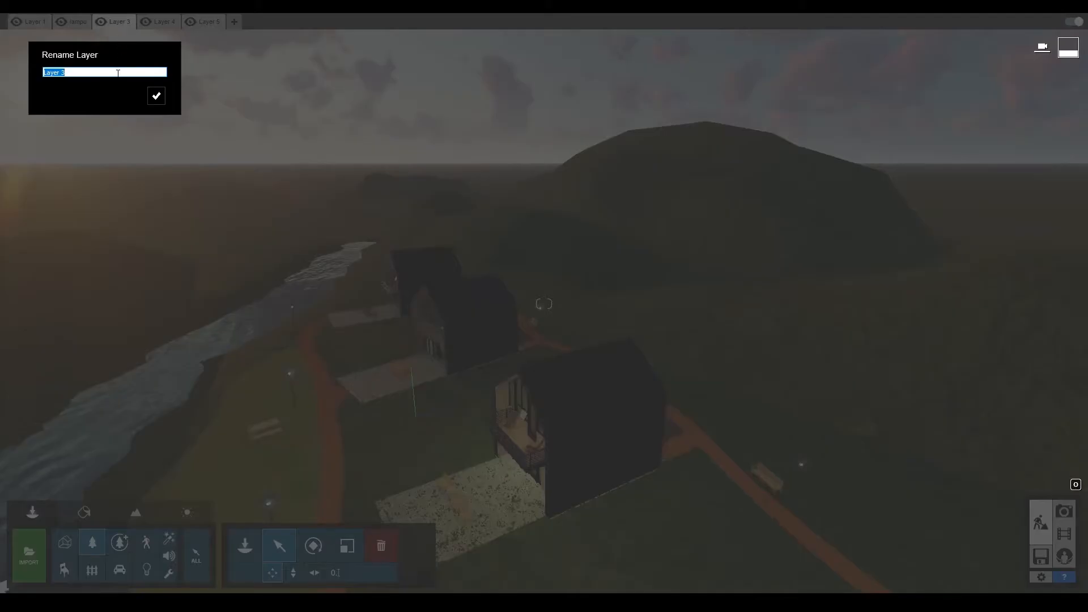
type("Pohon")
key("Return")
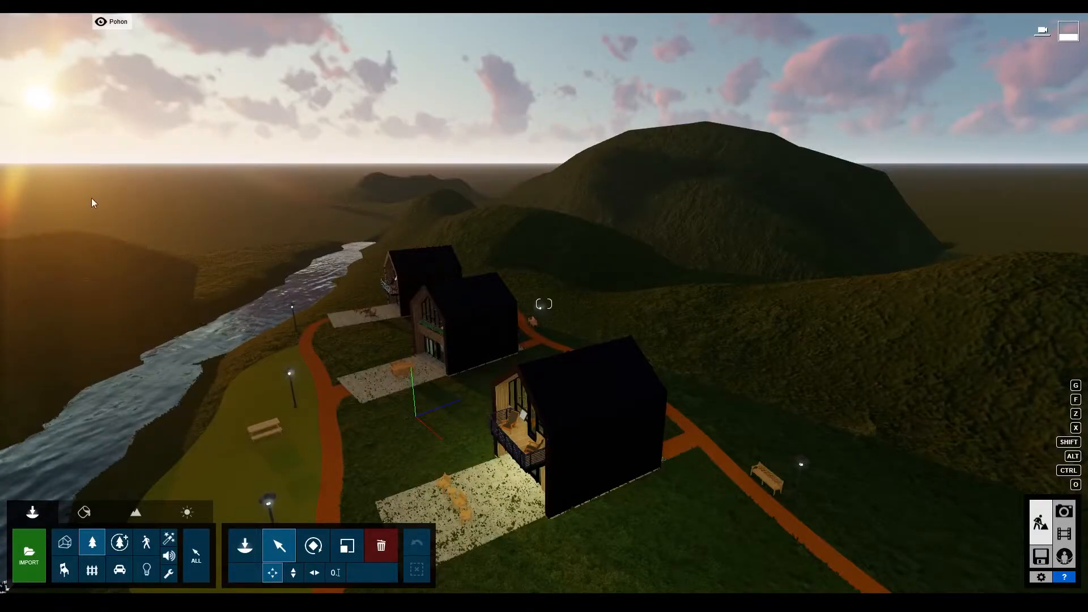
Step: Choose a tall conifer cluster from the tree clusters in the Nature library, ready to place behind the cabins
left_click(249, 541)
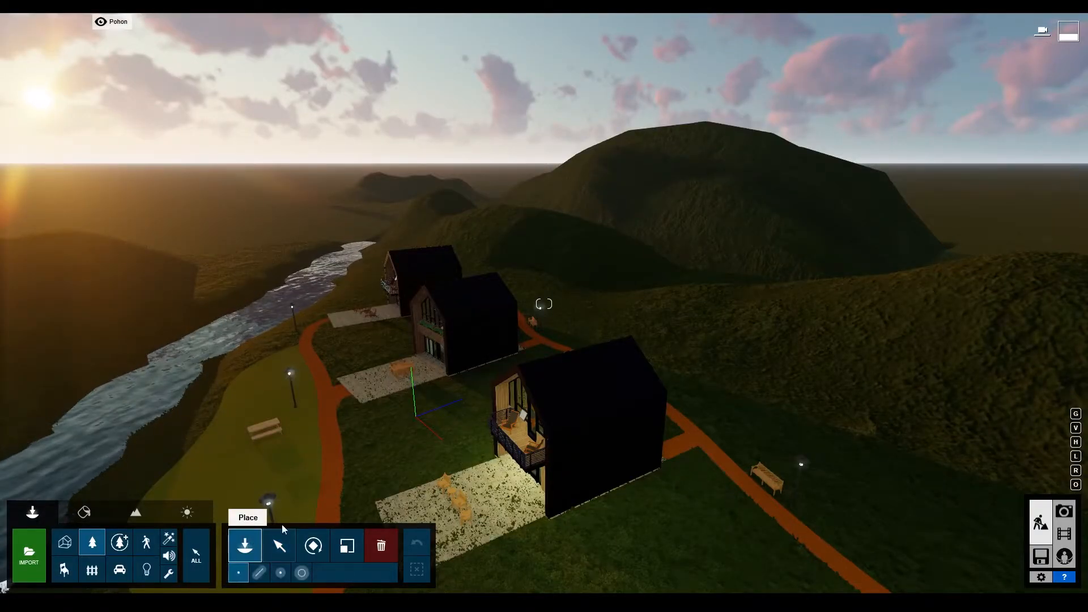
key("s")
key("a")
right_click_drag(272, 309, 366, 310)
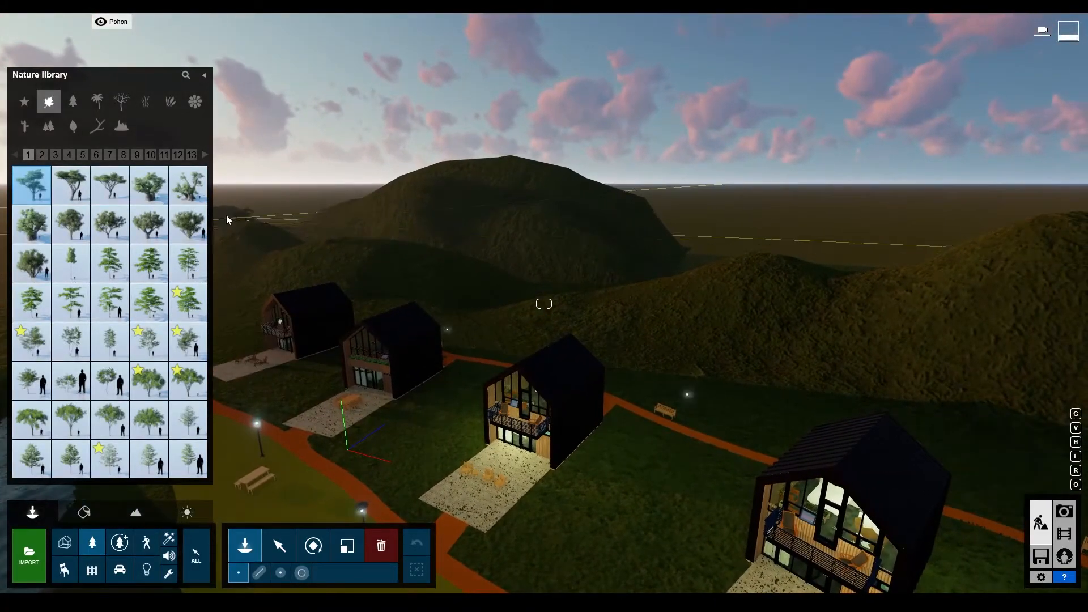
mouse_move(190, 192)
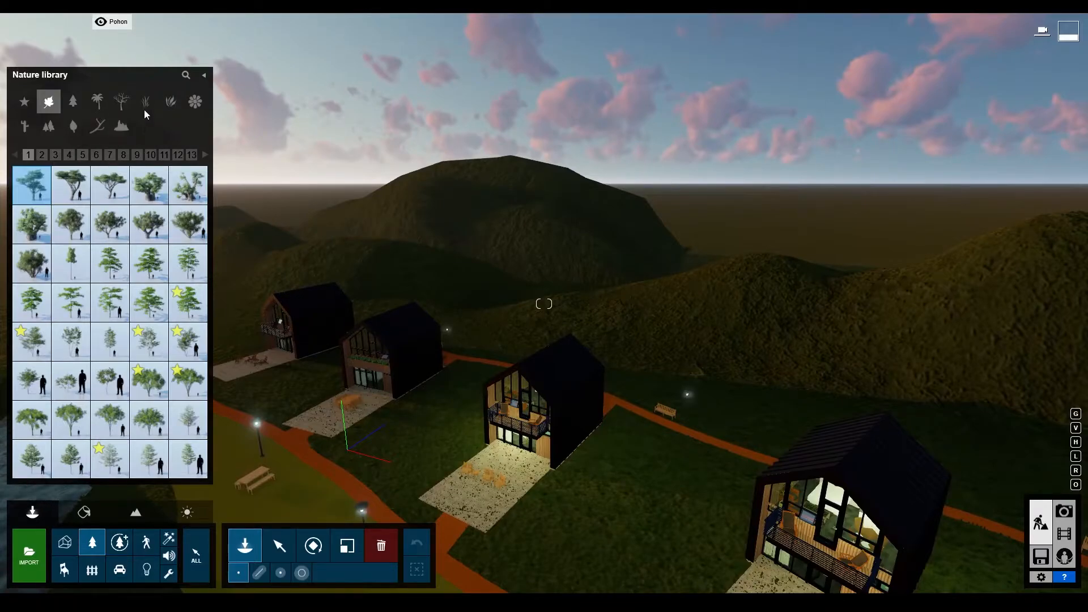
left_click(51, 131)
mouse_move(159, 314)
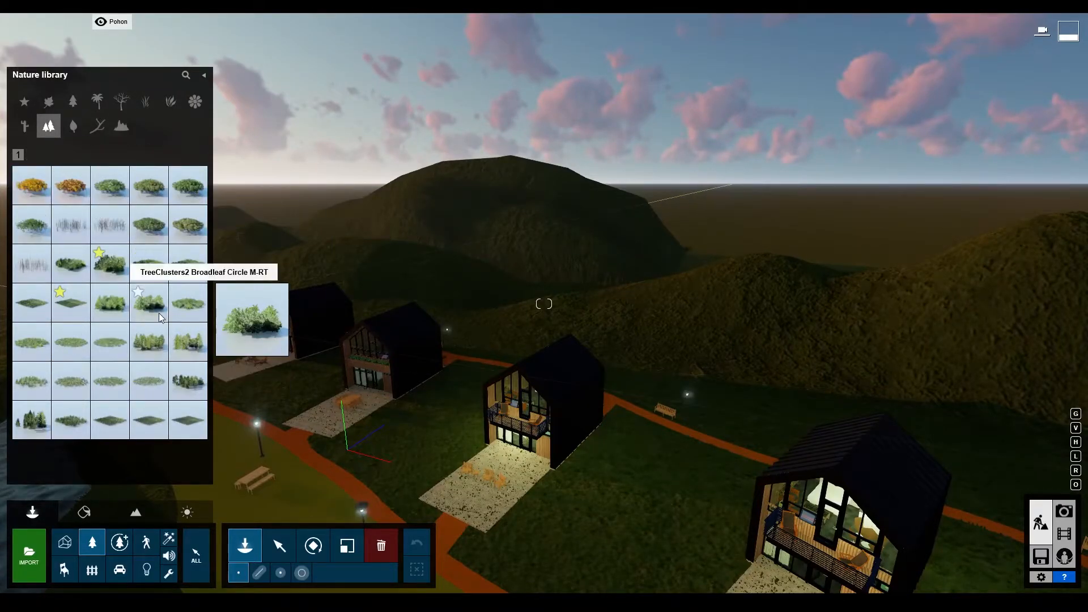
mouse_move(159, 342)
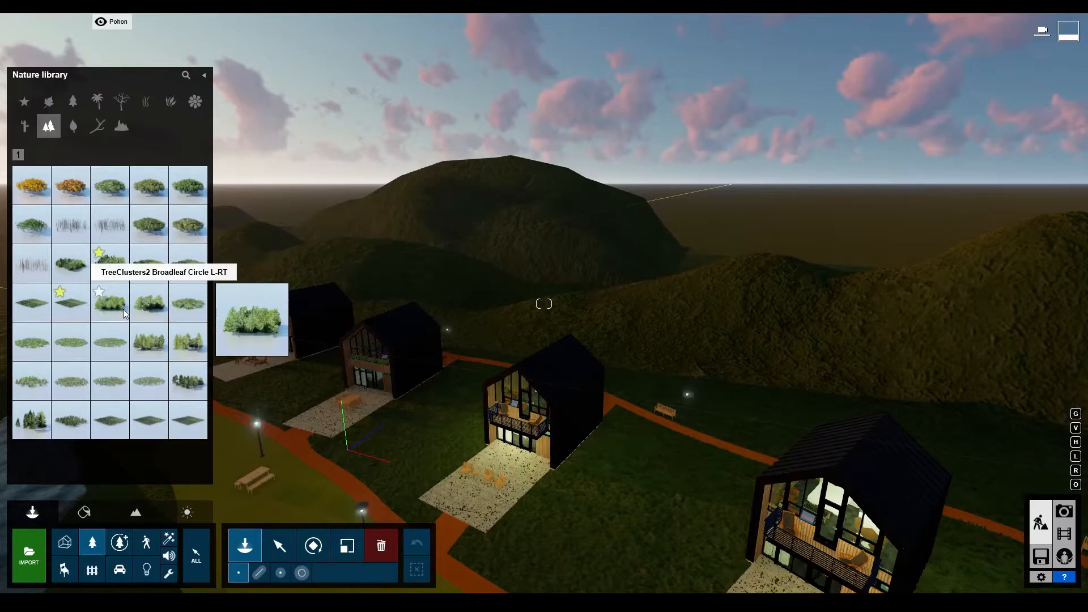
left_click(159, 347)
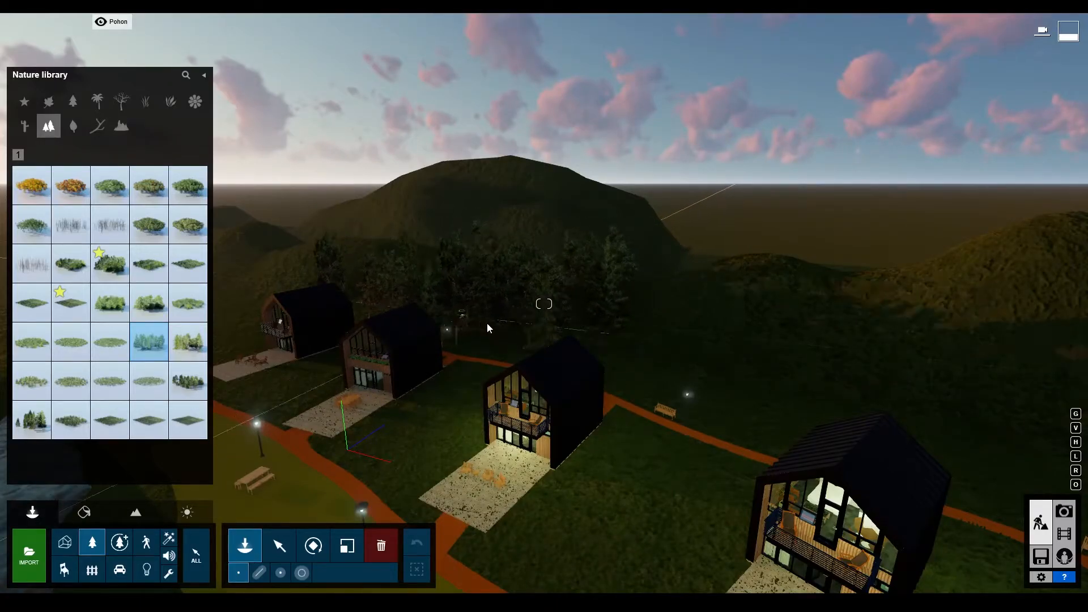
Step: Place several conifer clusters on the grass and slopes behind the cabins nearest the river end
left_click(519, 305)
right_click_drag(519, 304, 407, 288)
left_click(455, 268)
left_click(305, 284)
left_click(408, 290)
Step: Place more conifer clusters behind the remaining cabins, around the car park and beside the path across the bridge
right_click_drag(646, 283, 732, 291)
key("s")
right_click_drag(408, 198, 545, 203)
key("w")
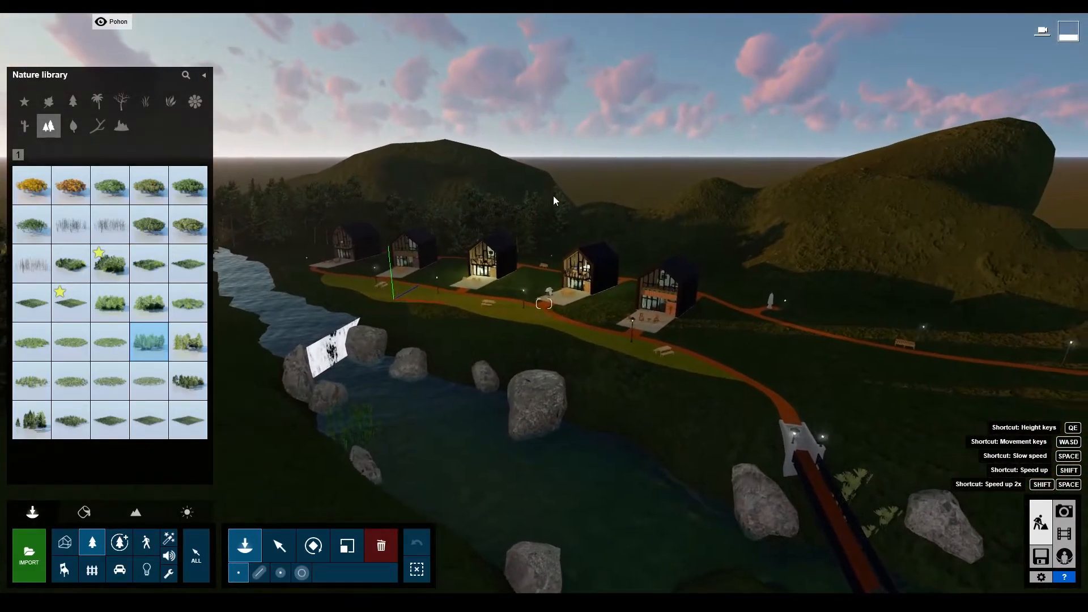
left_click(624, 223)
right_click_drag(835, 273, 848, 288)
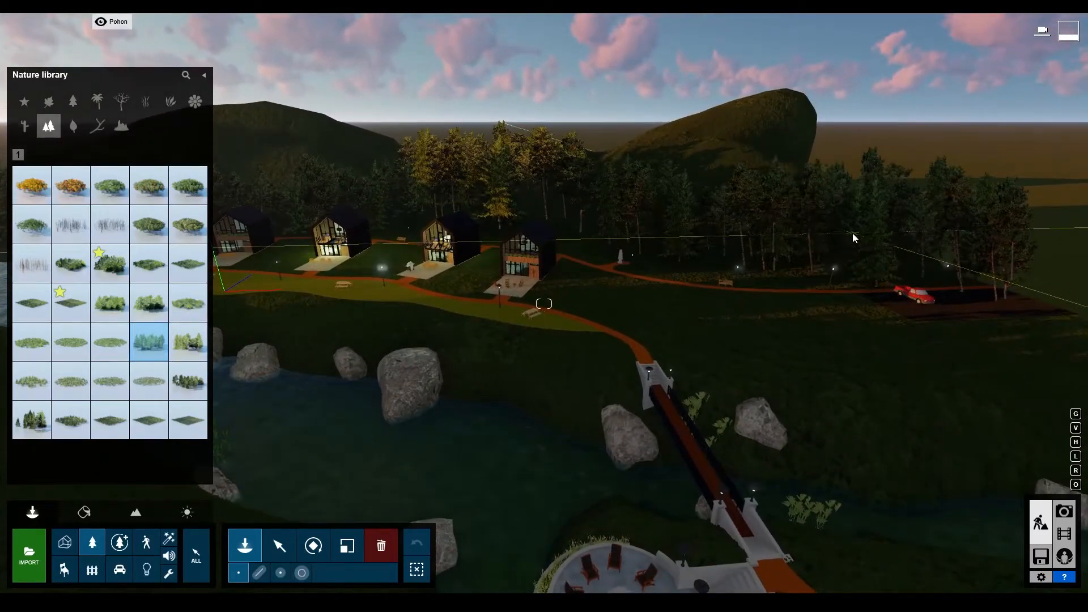
left_click(893, 383)
left_click(781, 365)
right_click_drag(782, 364, 807, 366)
key("a")
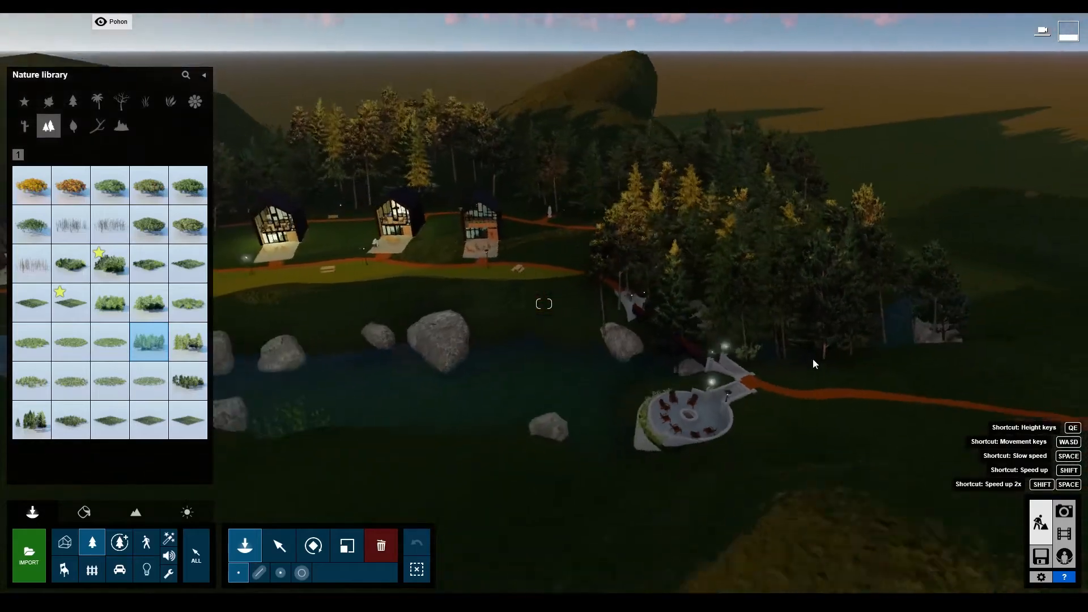
left_click(961, 410)
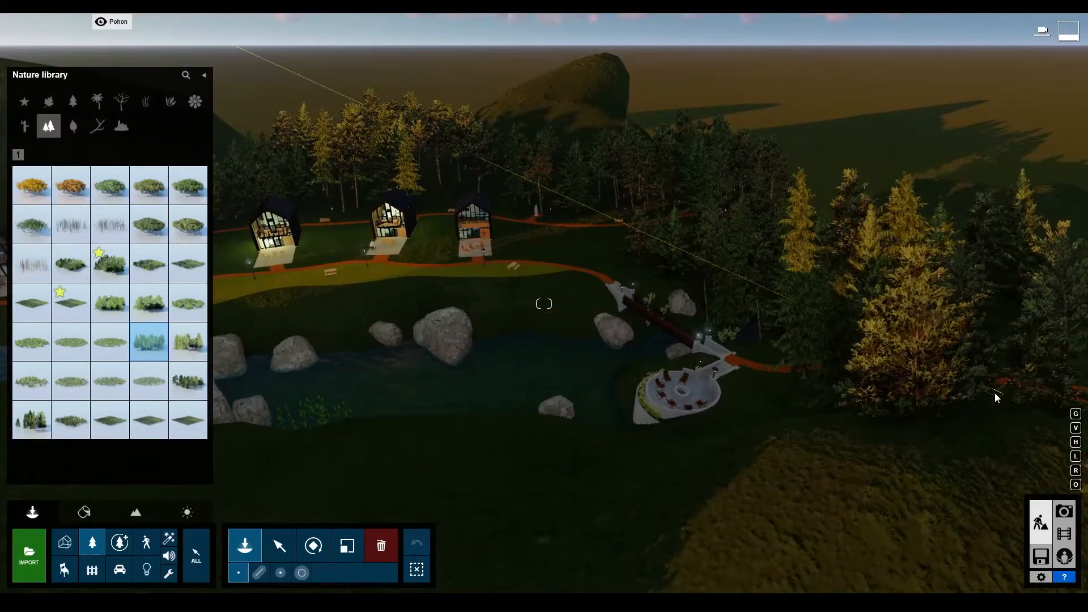
Step: Restore the saved camera of photo 1, update its preview to check the tree line, and return to the build view
left_click(1066, 513)
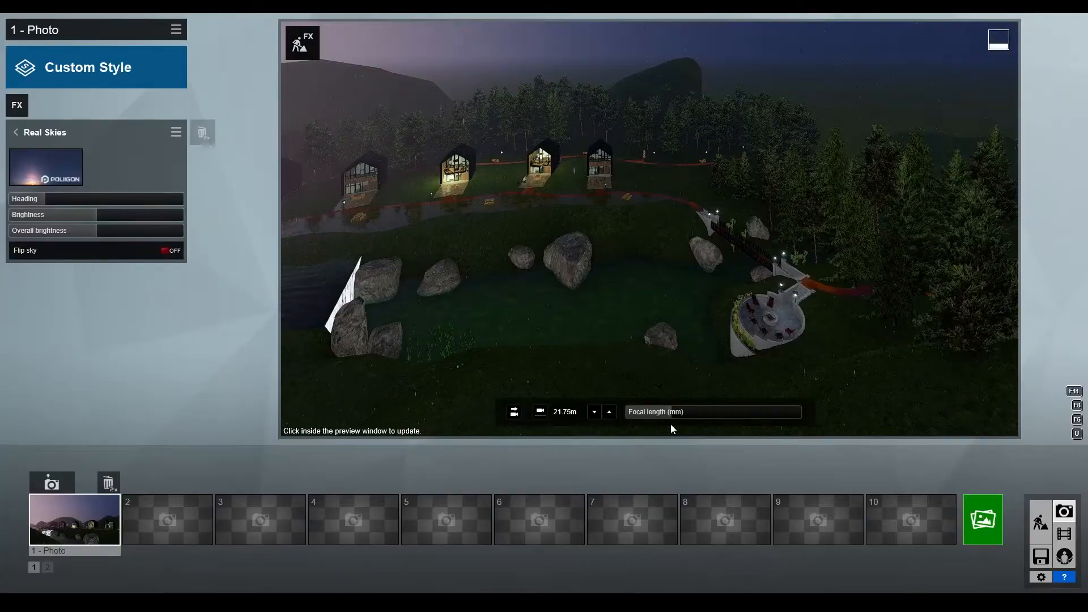
left_click(72, 519)
left_click(446, 316)
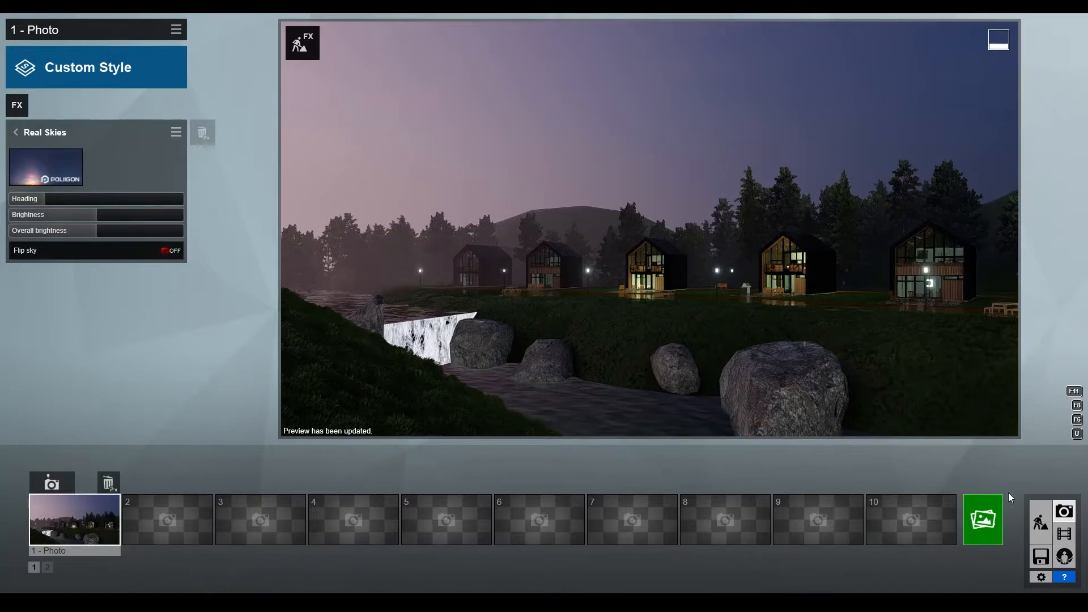
left_click(1043, 522)
key("w")
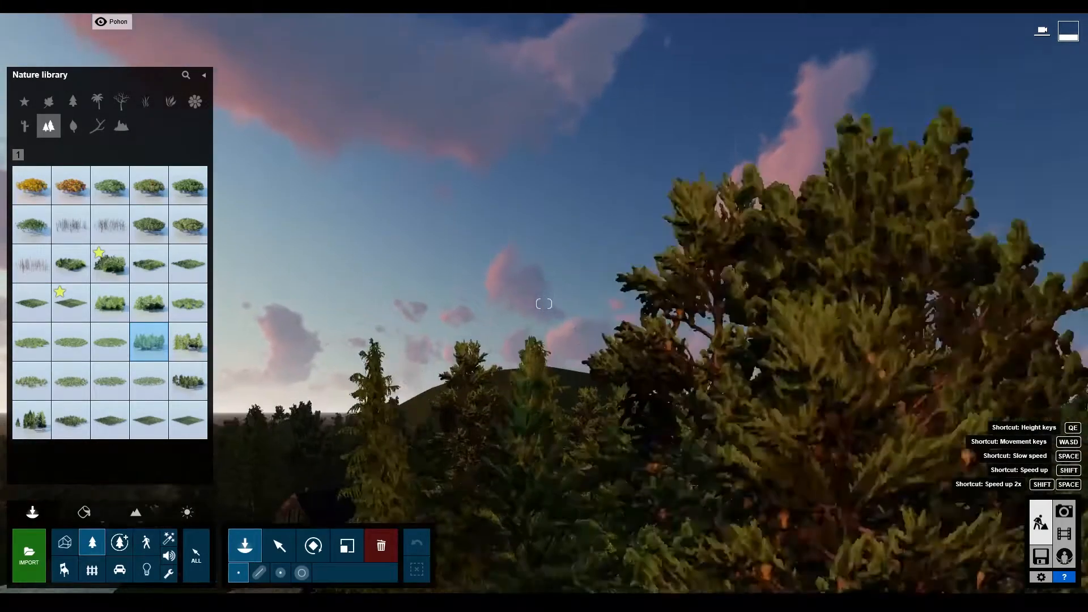
Step: Place conifer clusters on the dark hillside behind the cabins, filling the gaps in the slope's tree line
key("s")
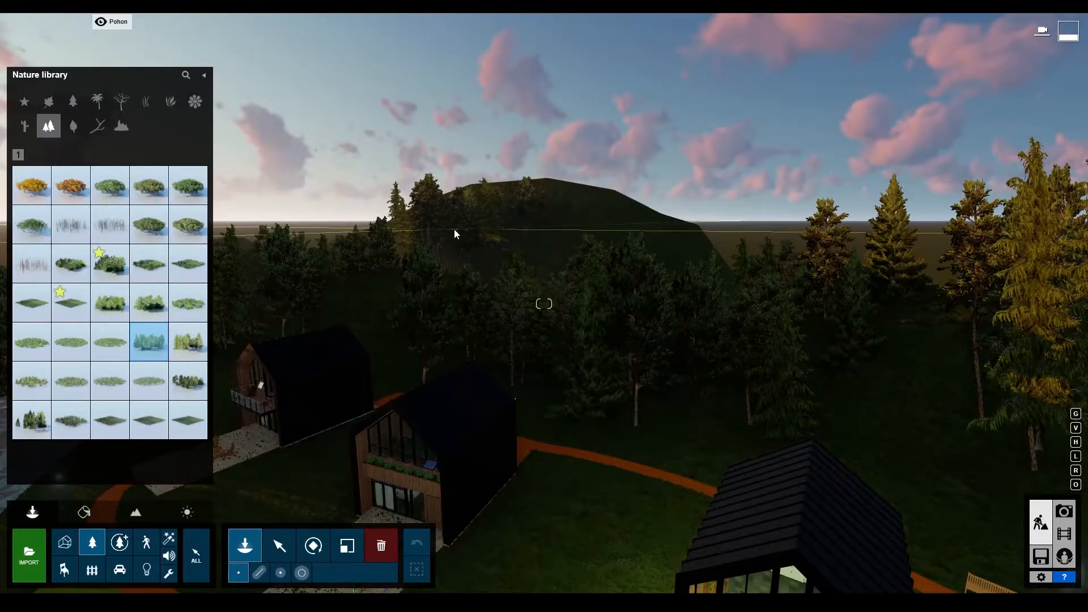
key("w")
right_click_drag(621, 238, 612, 284)
key("s")
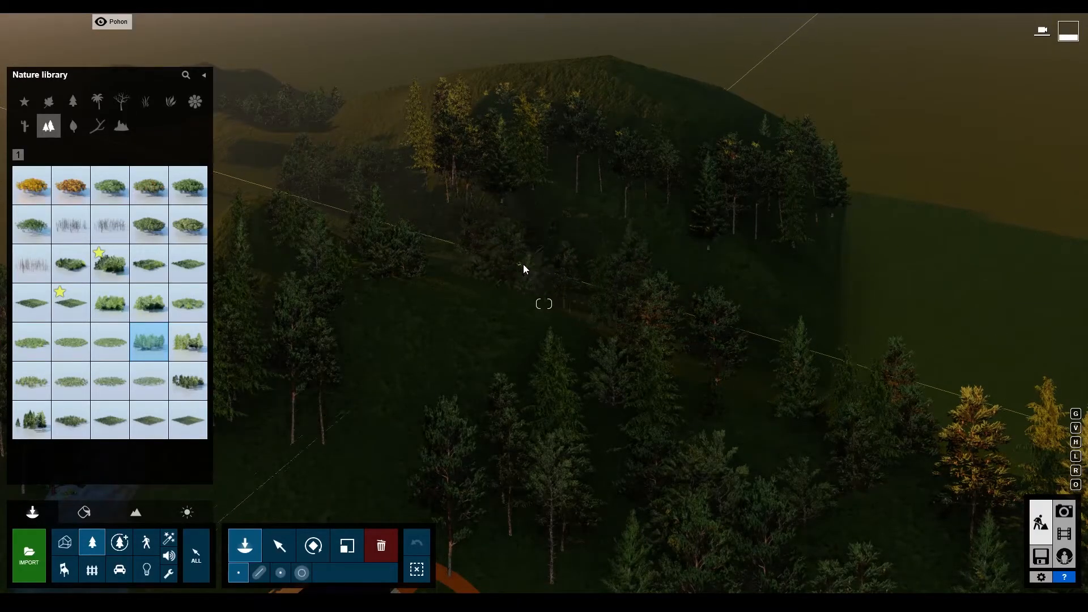
left_click(526, 274)
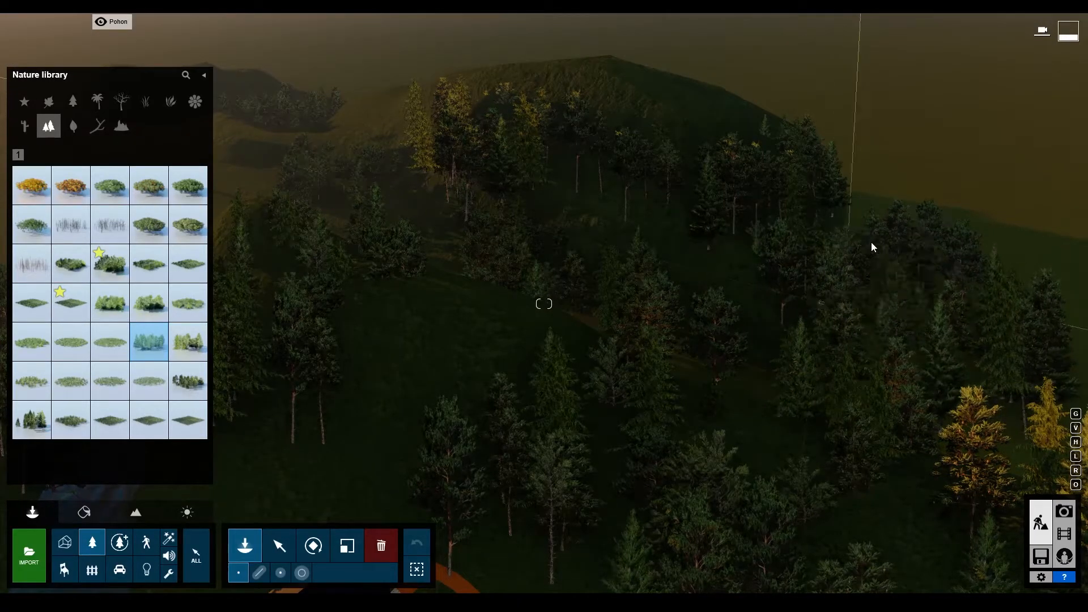
left_click(873, 202)
Step: Extend the conifer clusters across the slope and upper riverbank beyond the cabin nearest the river end
left_click(553, 309)
key("w")
right_click_drag(553, 309, 405, 321)
key("w")
key("s")
key("w")
key("s")
key("s")
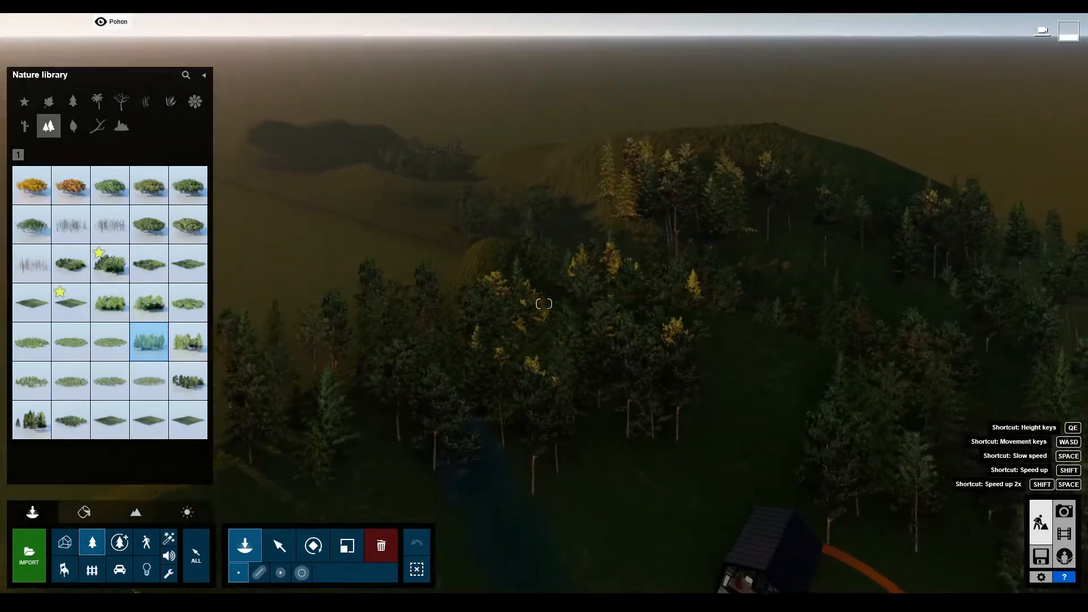
Step: Place single favourite broadleaf trees, both slender and bright green ones, around the cabins nearest the river end
left_click(25, 103)
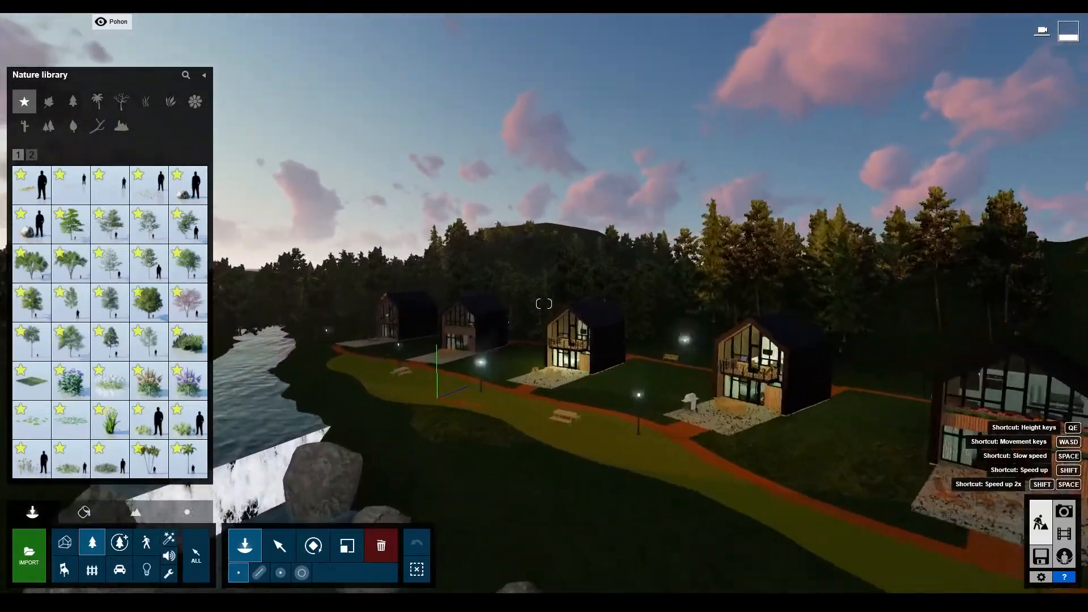
key("w")
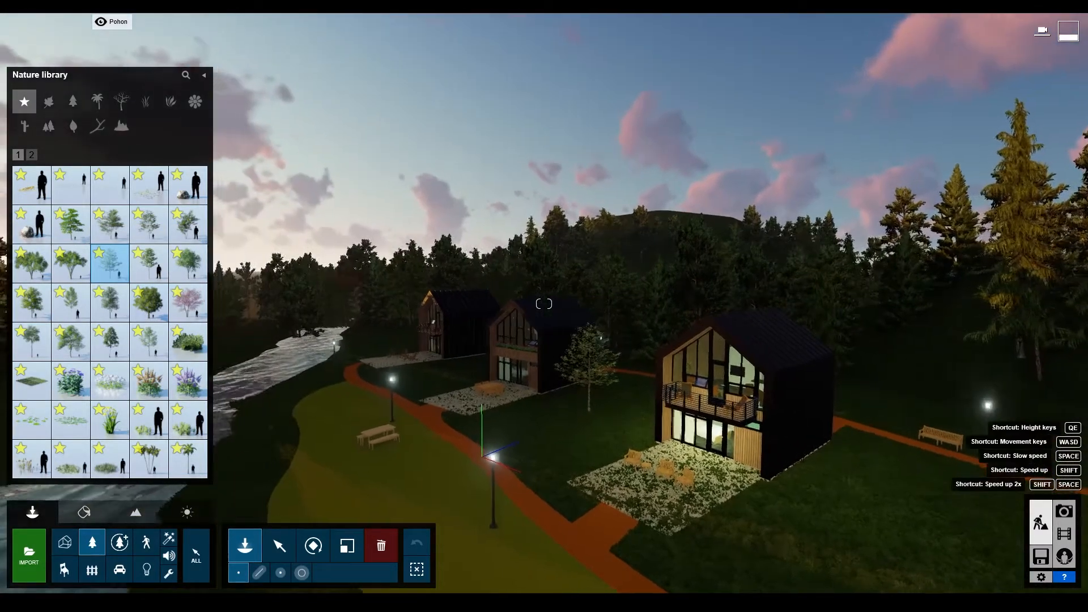
key("w")
right_click_drag(408, 403, 467, 420)
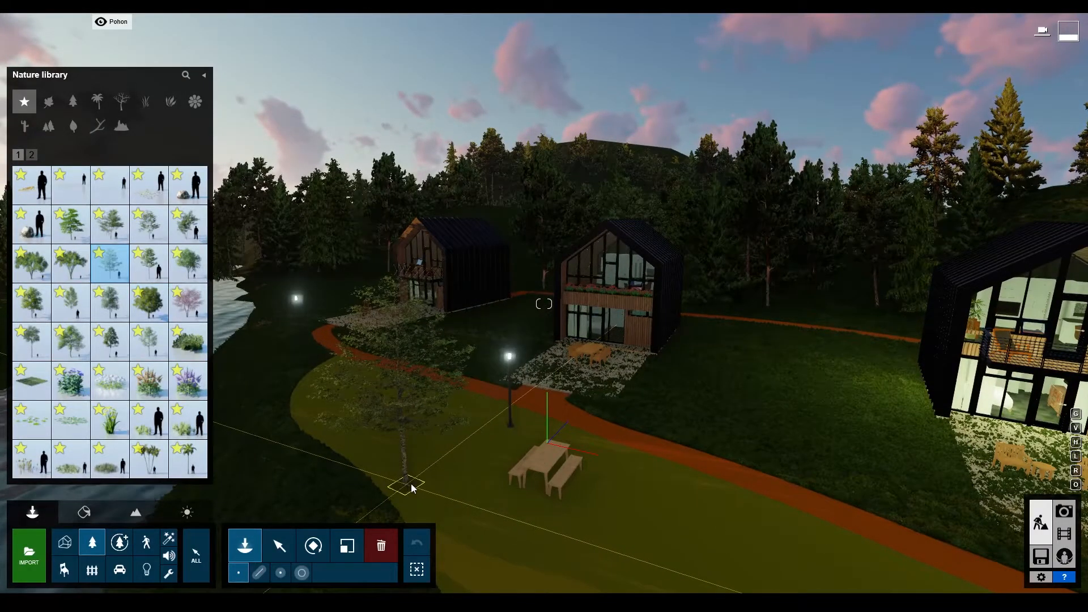
left_click(121, 319)
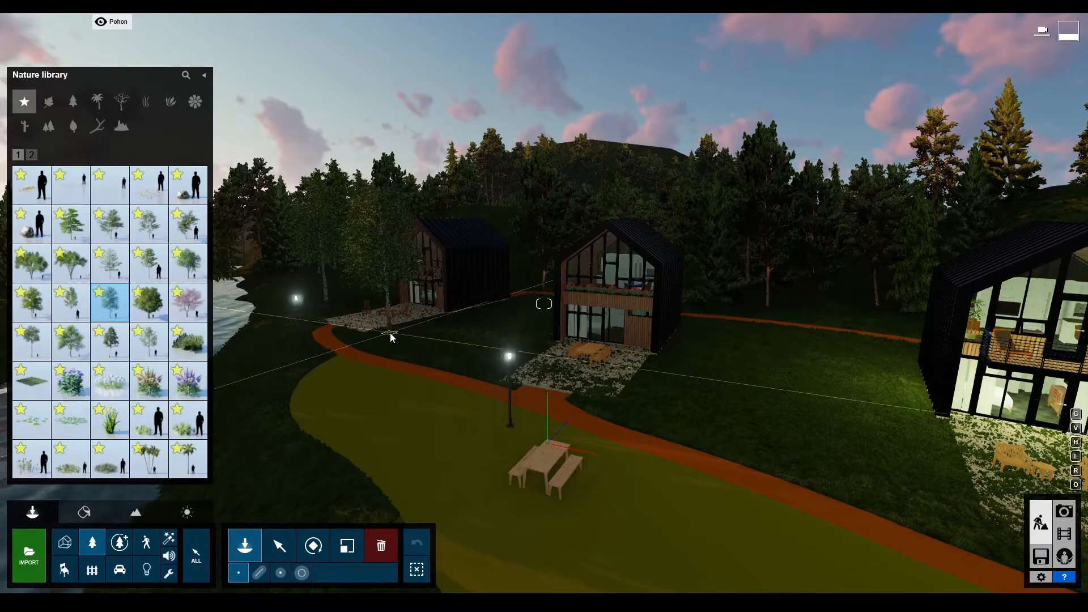
left_click(126, 237)
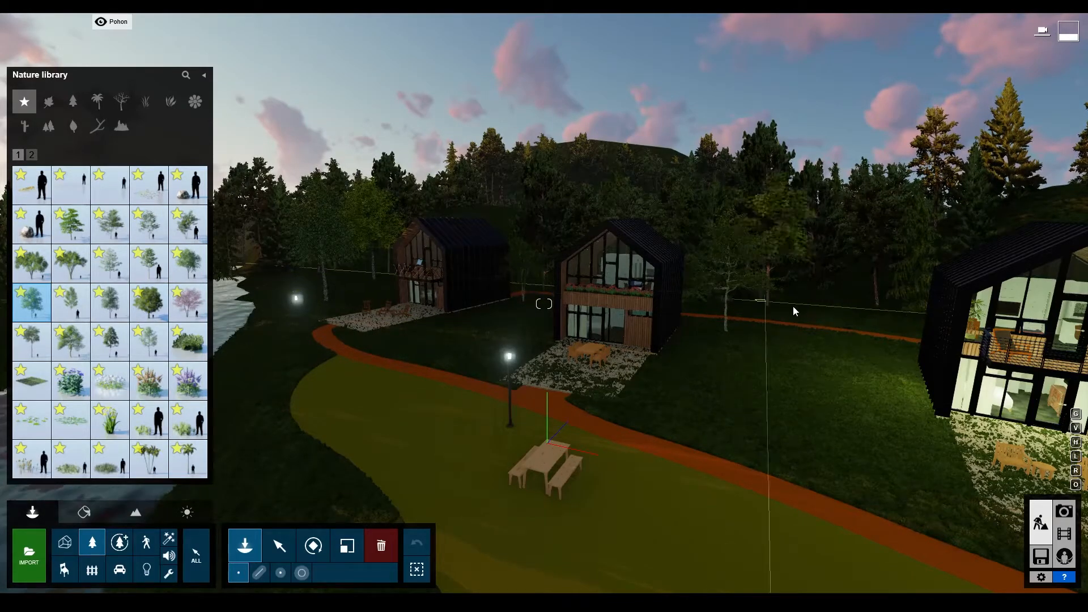
Step: Place bright green broadleaf trees behind and between the cabins nearest the bridge and next to the statue
key("shift+d")
right_click_drag(750, 309, 738, 310)
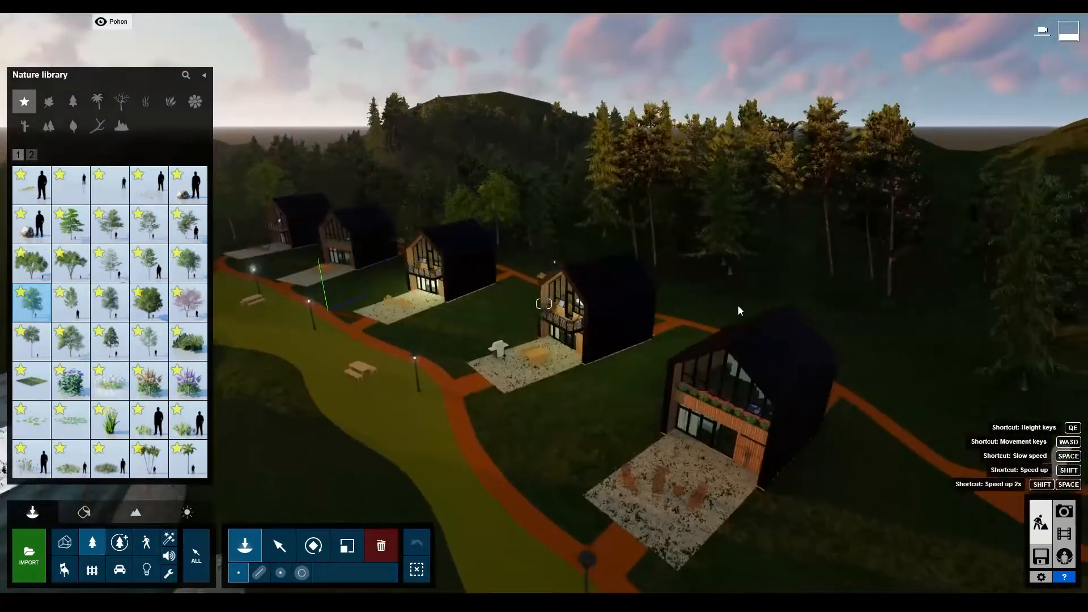
left_click(518, 290)
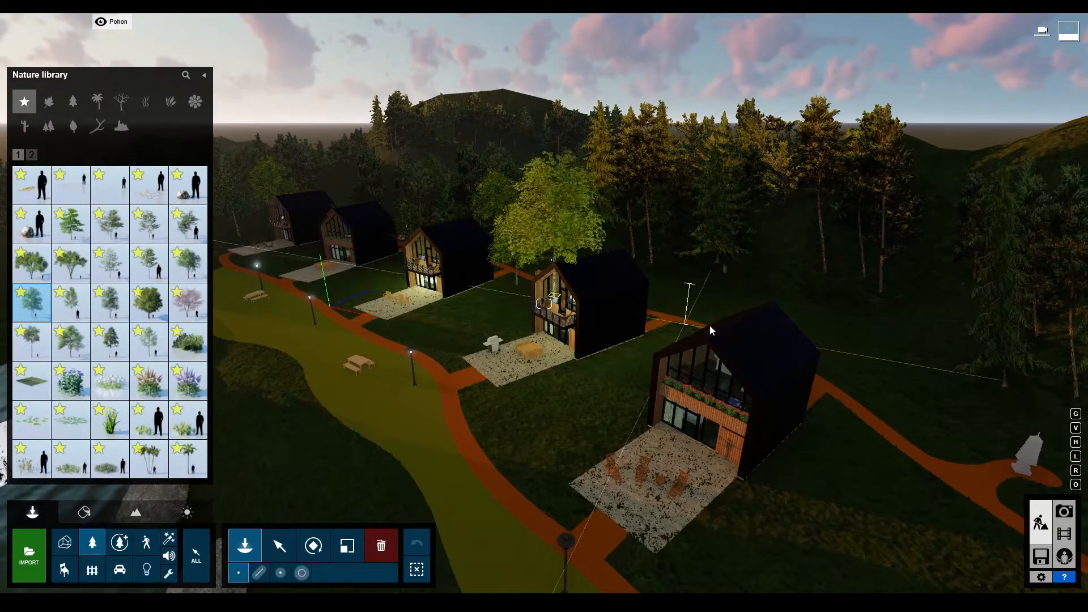
left_click(676, 331)
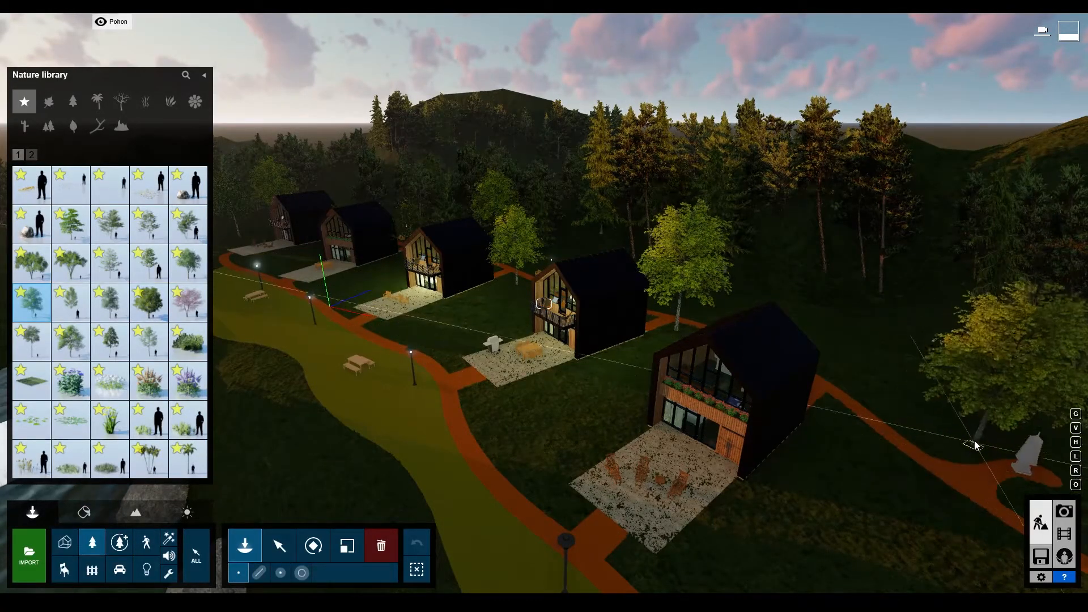
left_click(993, 421)
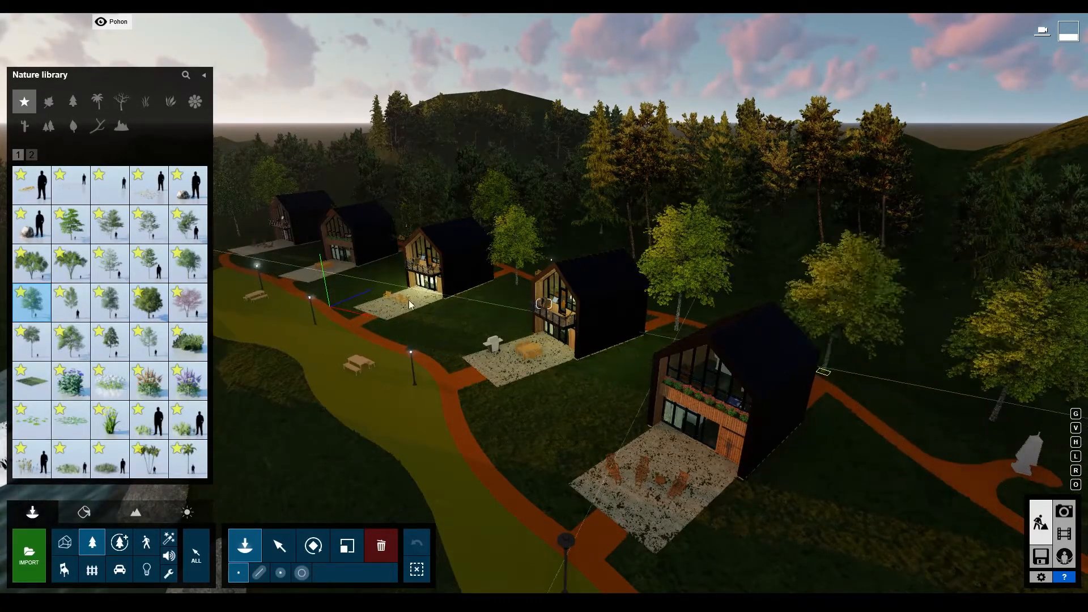
Step: Place slender favourite trees beside the cabin nearest the bridge and along the path leading to the statue
left_click(78, 353)
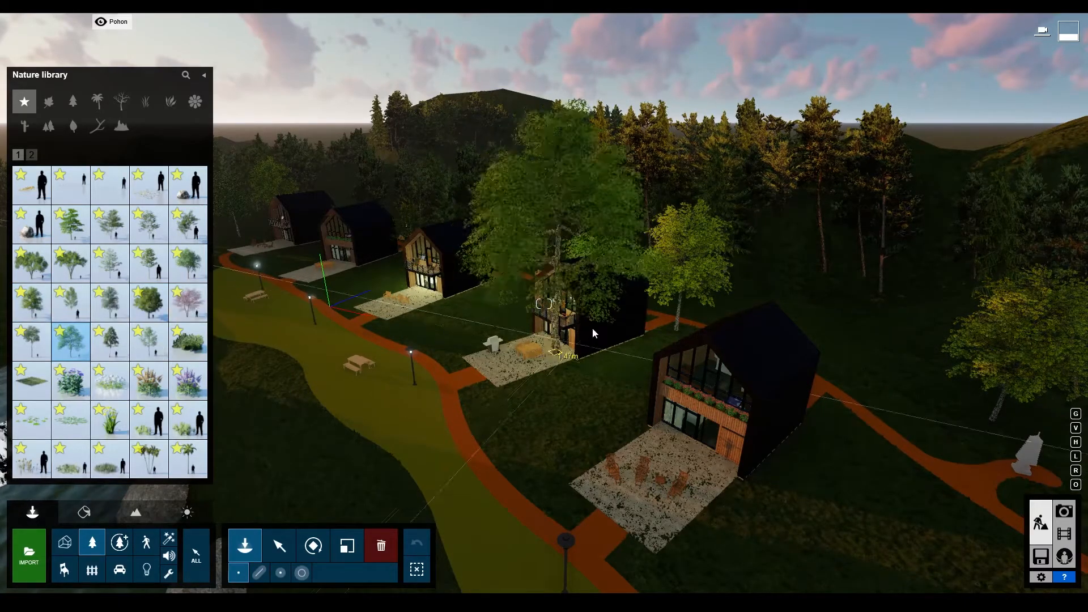
mouse_move(125, 322)
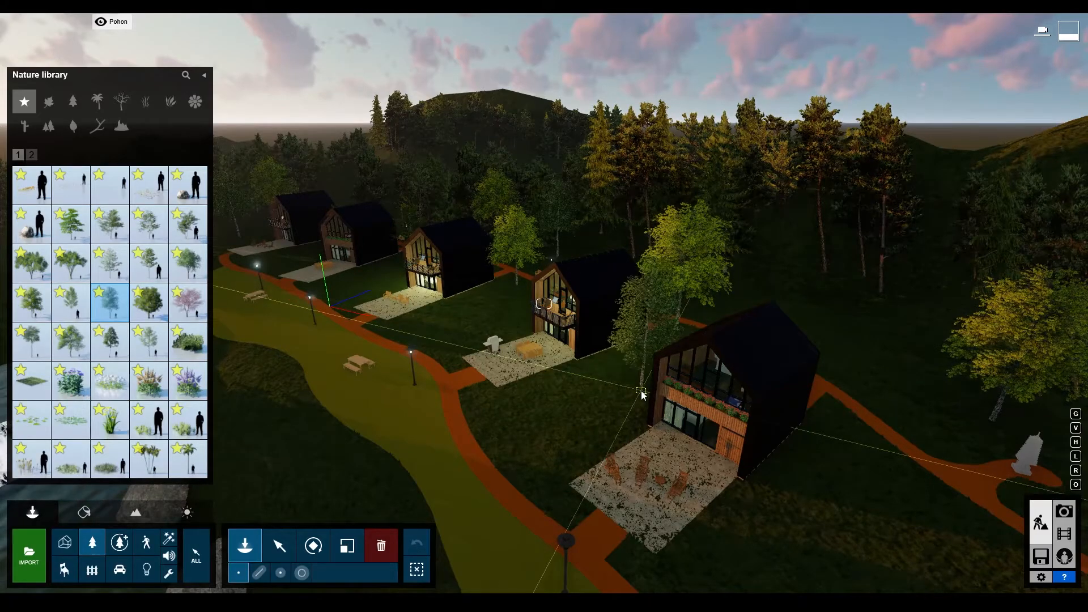
key("s")
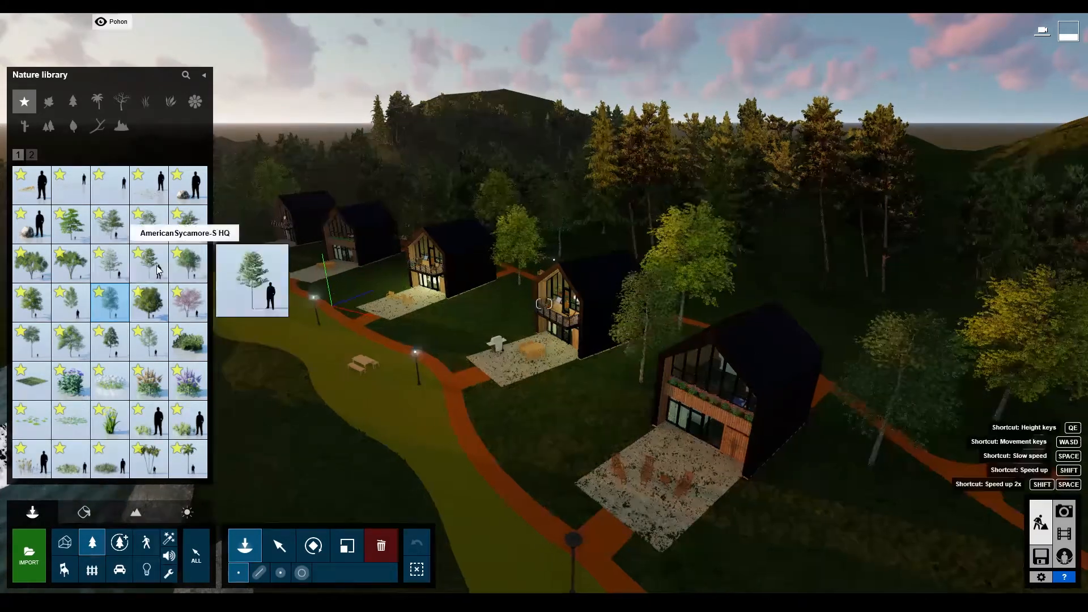
Step: Choose a small favourite tree and place it on the riverbank opposite the cabins
key("a")
right_click_drag(291, 248, 286, 269)
left_click(188, 224)
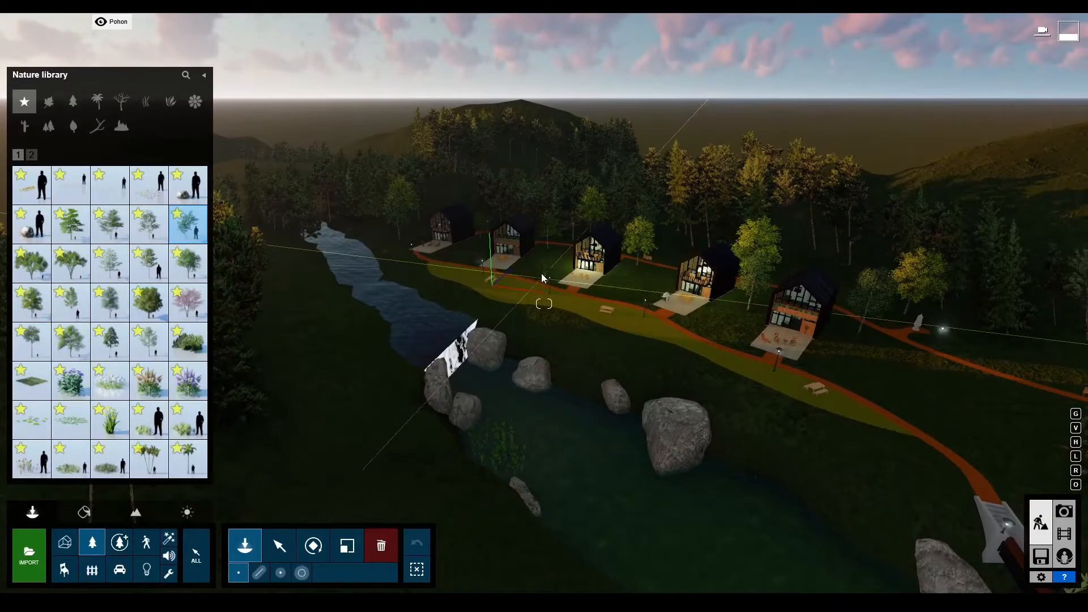
key("w")
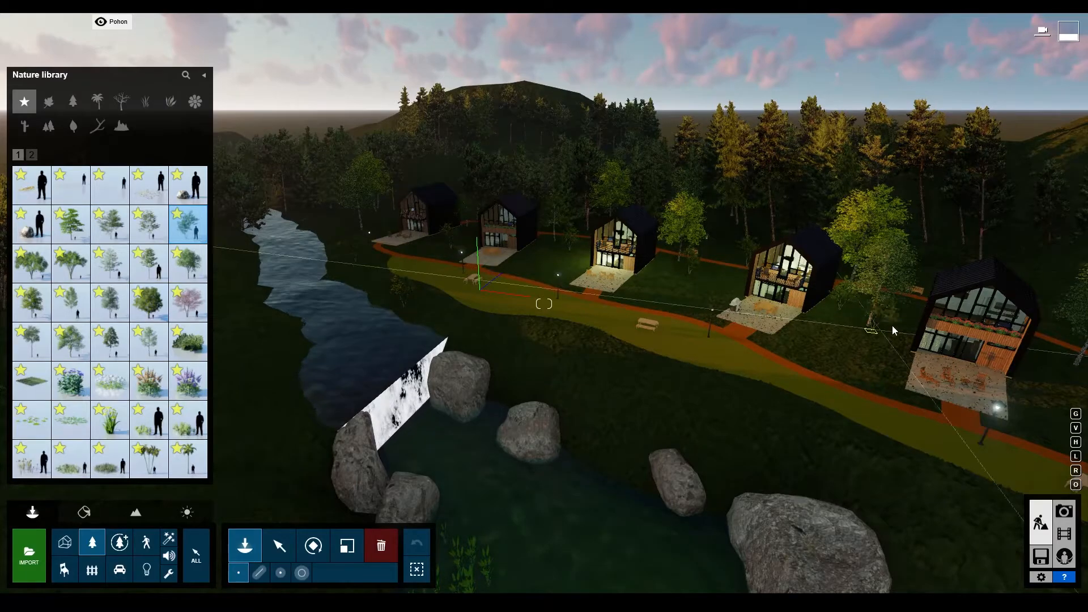
Step: Browse the remaining favourites and the Broadleaf category, and try a spreading tree behind the cabins and beside the wide walkway
left_click(33, 156)
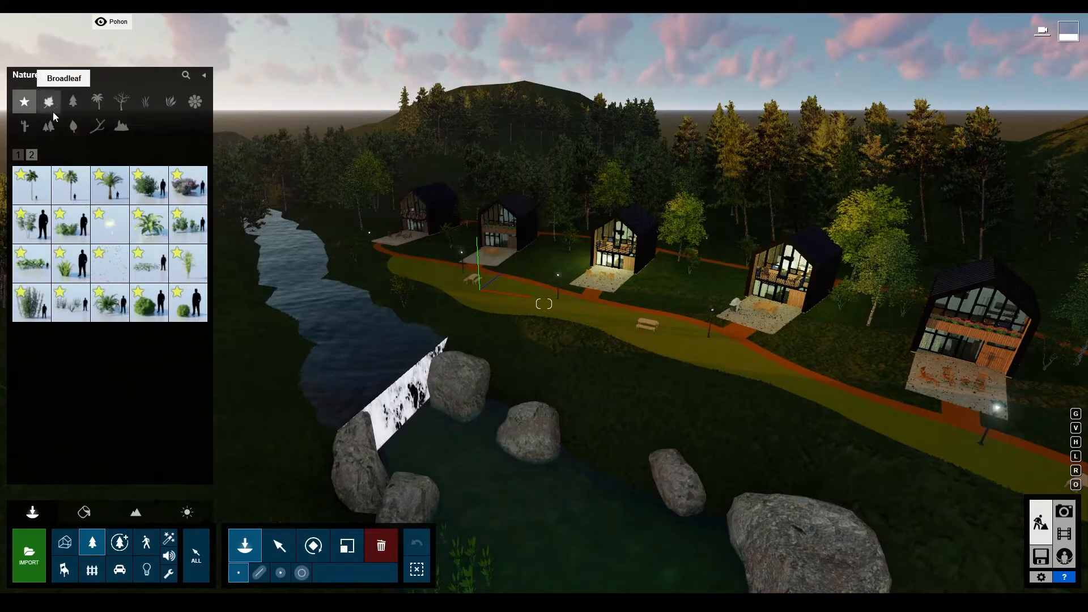
left_click(31, 186)
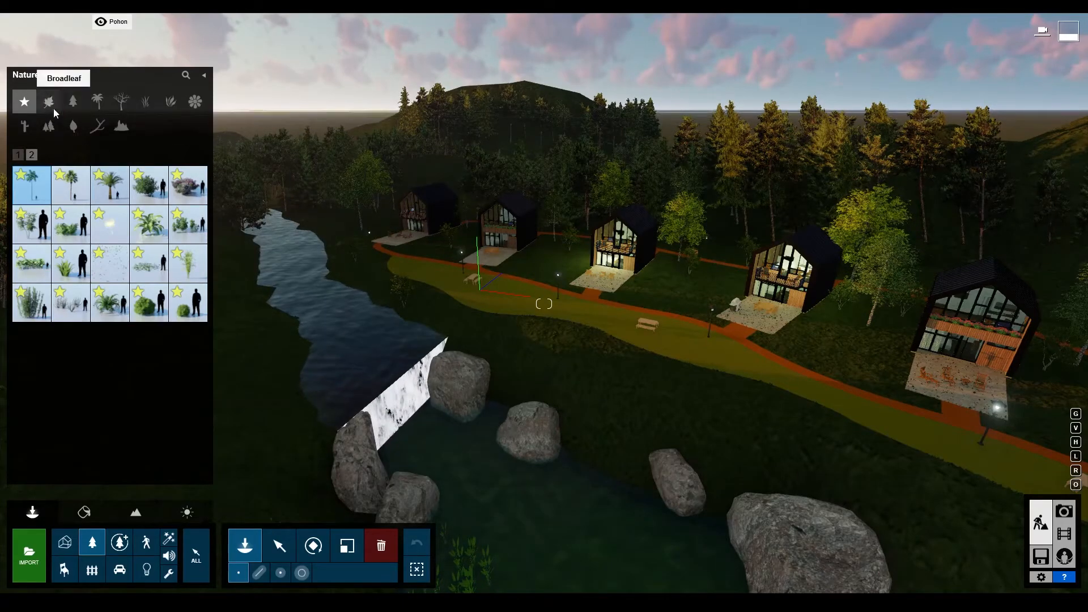
left_click(52, 107)
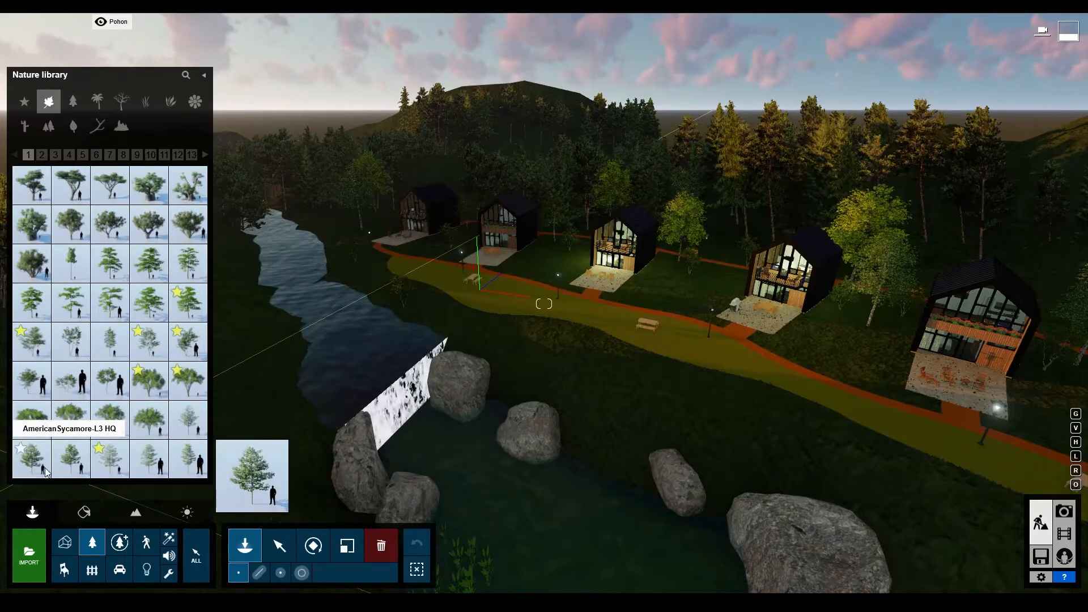
left_click(43, 155)
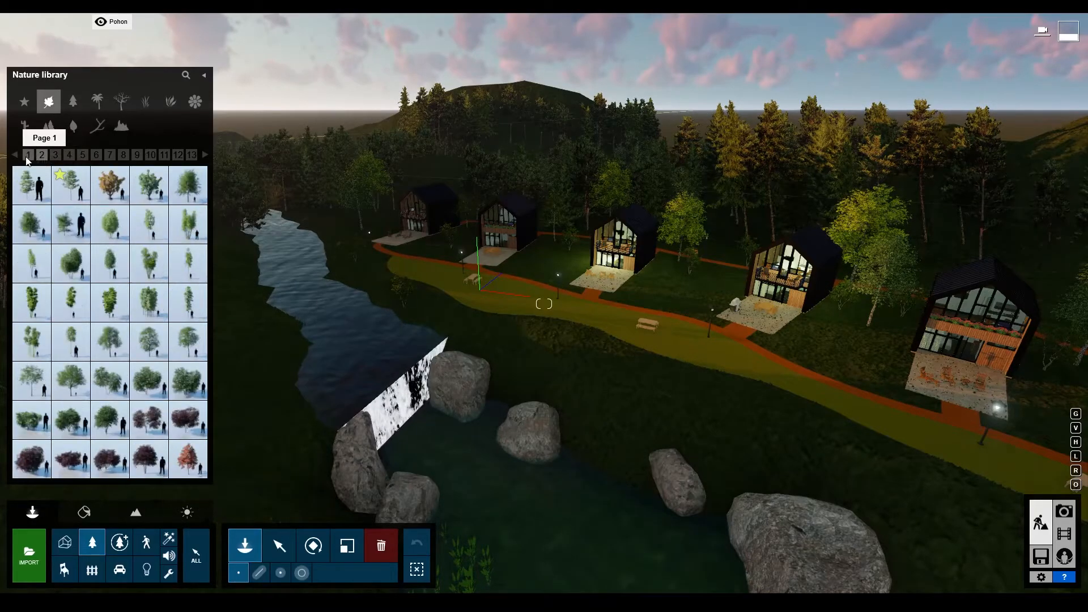
left_click(27, 157)
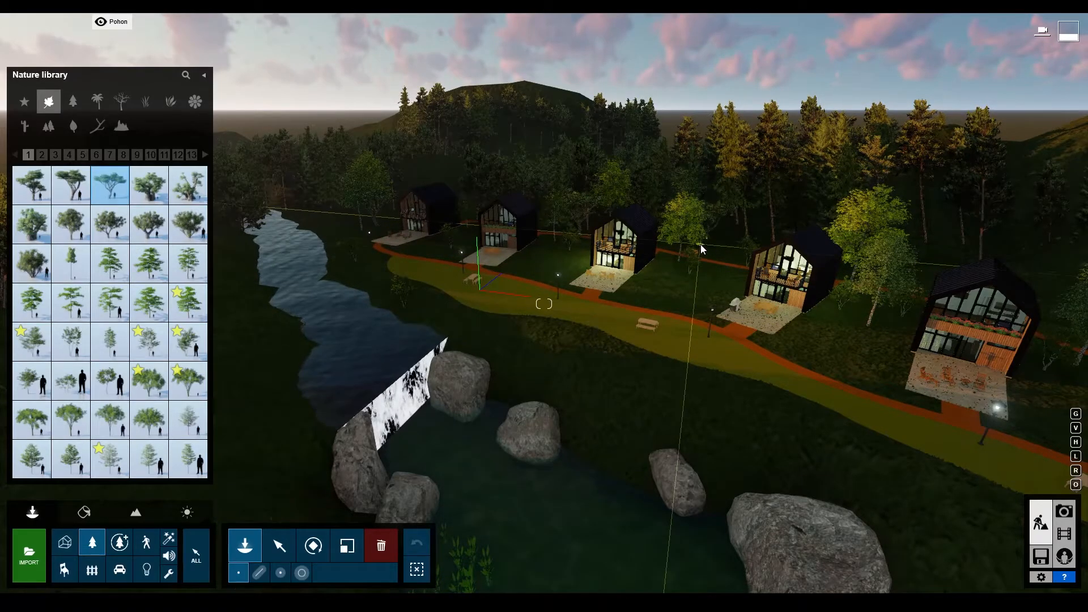
left_click(928, 243)
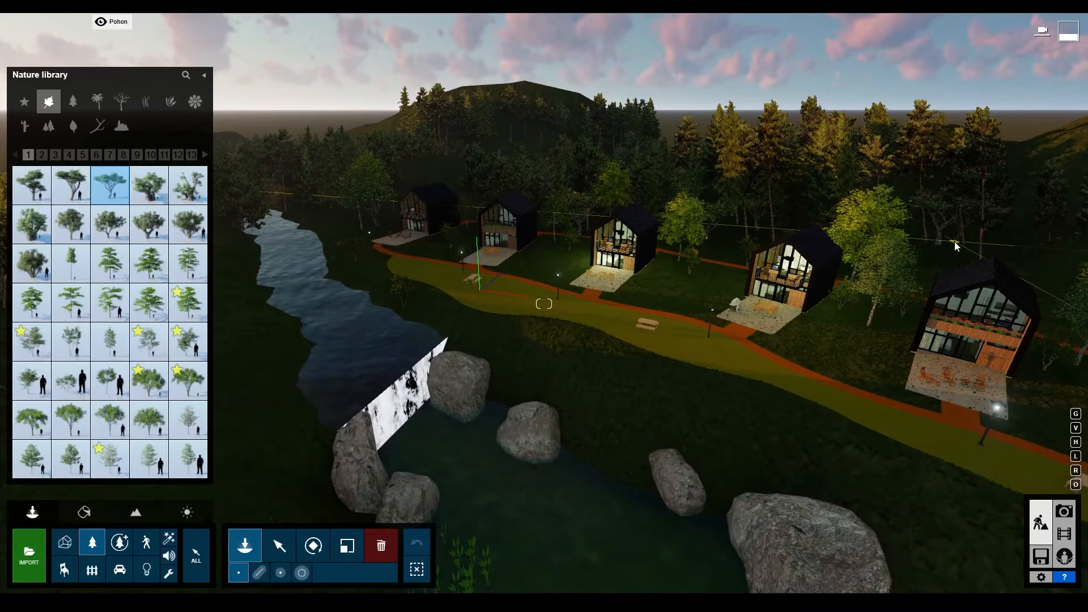
left_click(1024, 253)
left_click(598, 349)
key("w")
right_click_drag(598, 349, 437, 365)
key("w")
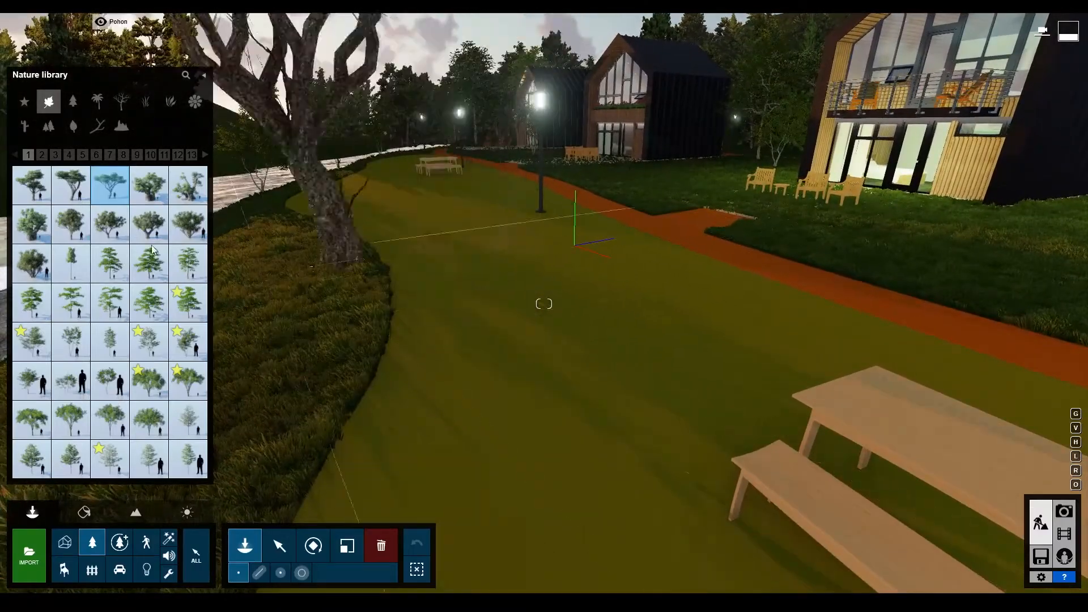
Step: Apply a pale pink paving material from the outdoor brick materials to the orange footpath in front of the cabins
left_click(67, 507)
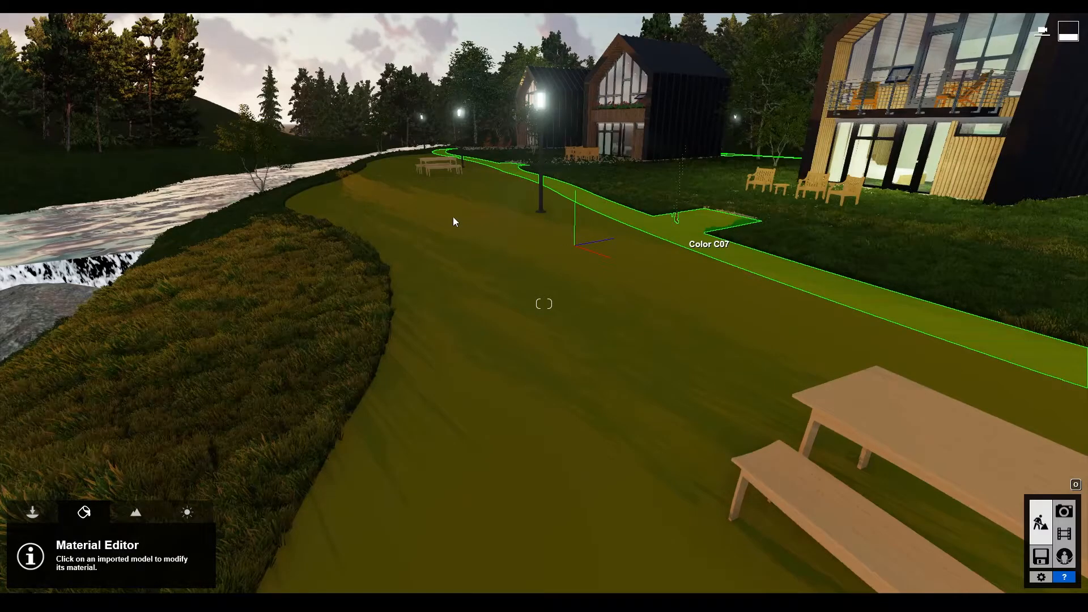
left_click(319, 243)
left_click(76, 215)
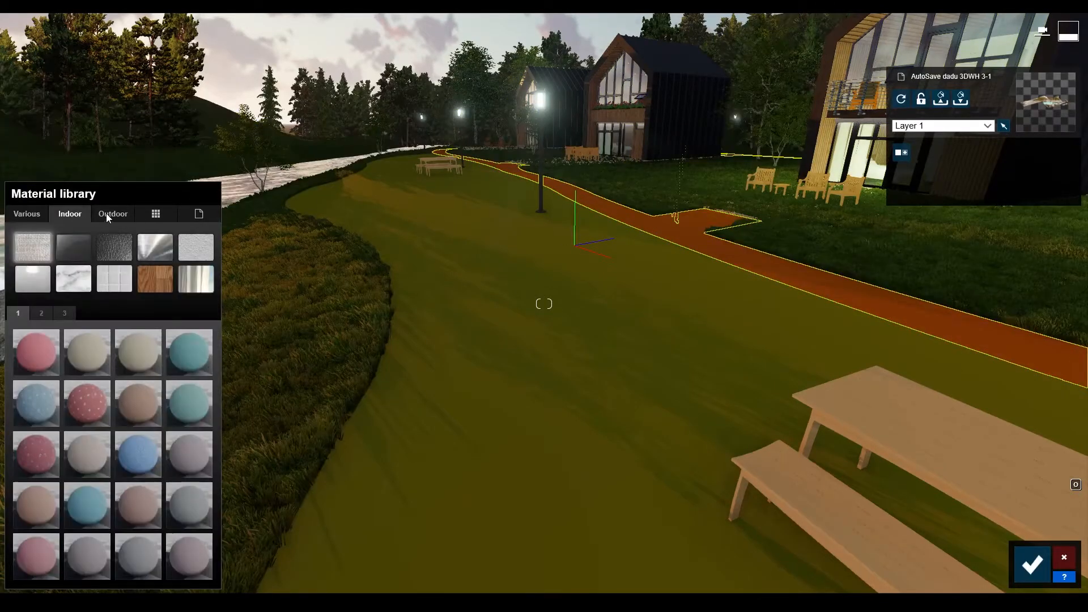
left_click(104, 216)
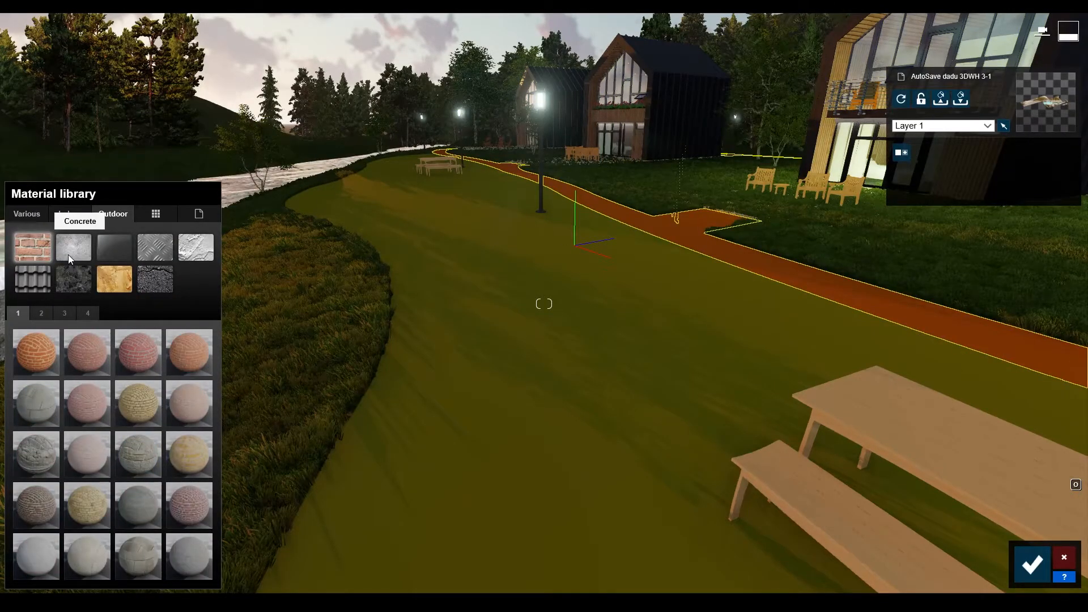
left_click(68, 254)
left_click(36, 250)
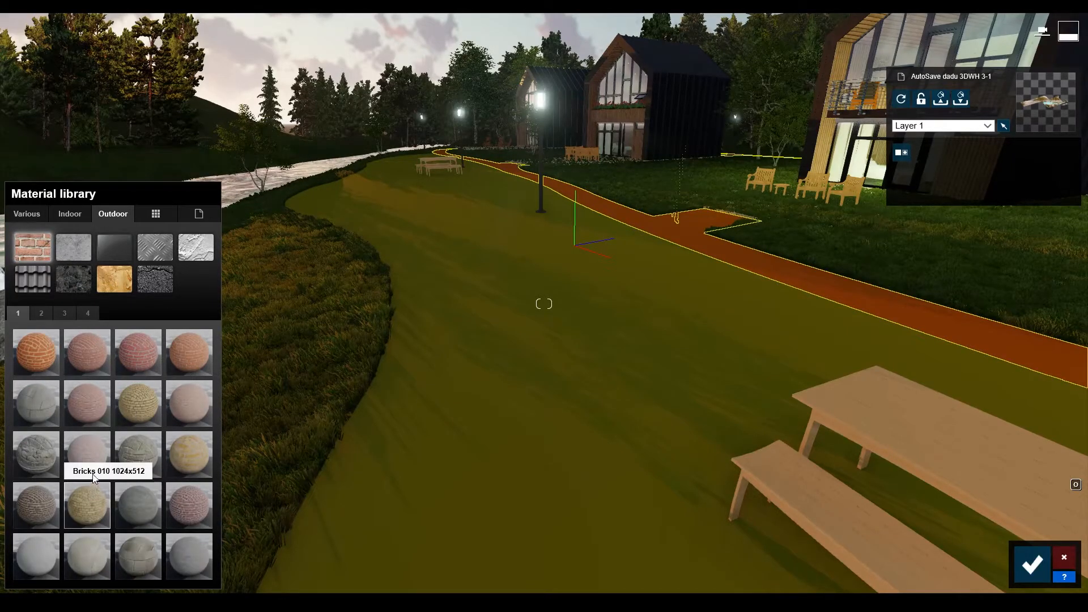
key("s")
right_click_drag(400, 359, 382, 332)
key("d")
key("a")
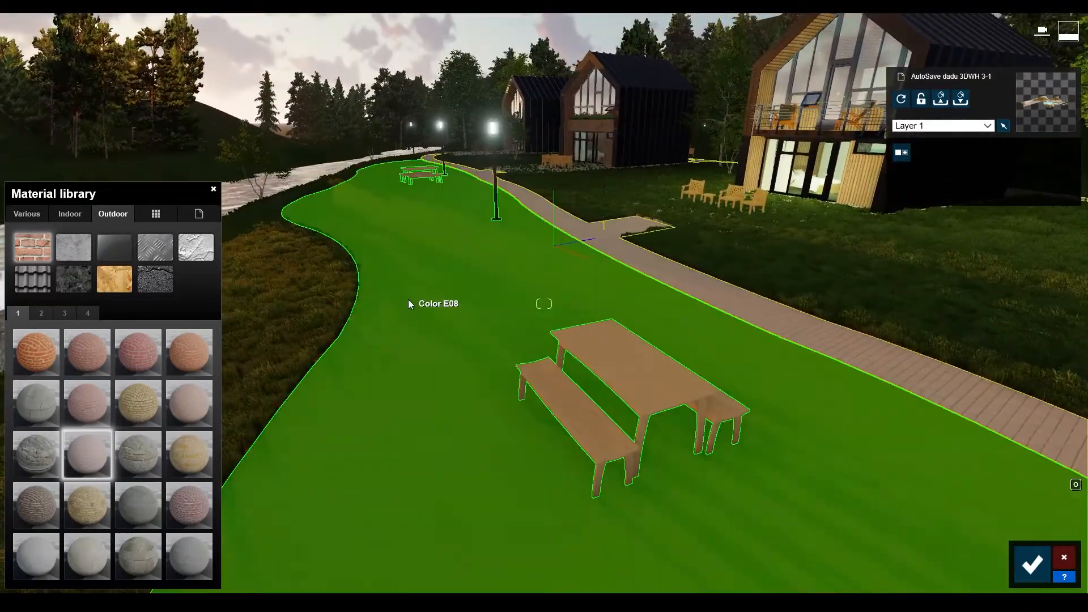
Step: Apply the square-tiled outdoor concrete material to the wide yellow-green walkway with the picnic tables and save the material changes
left_click(377, 270)
left_click(112, 214)
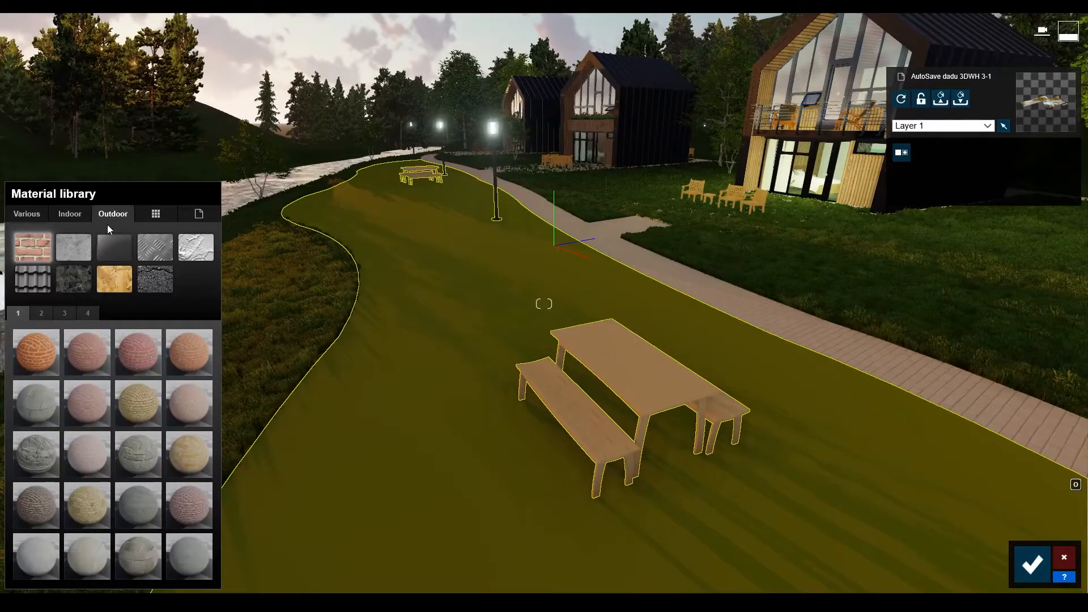
left_click(87, 257)
left_click(37, 368)
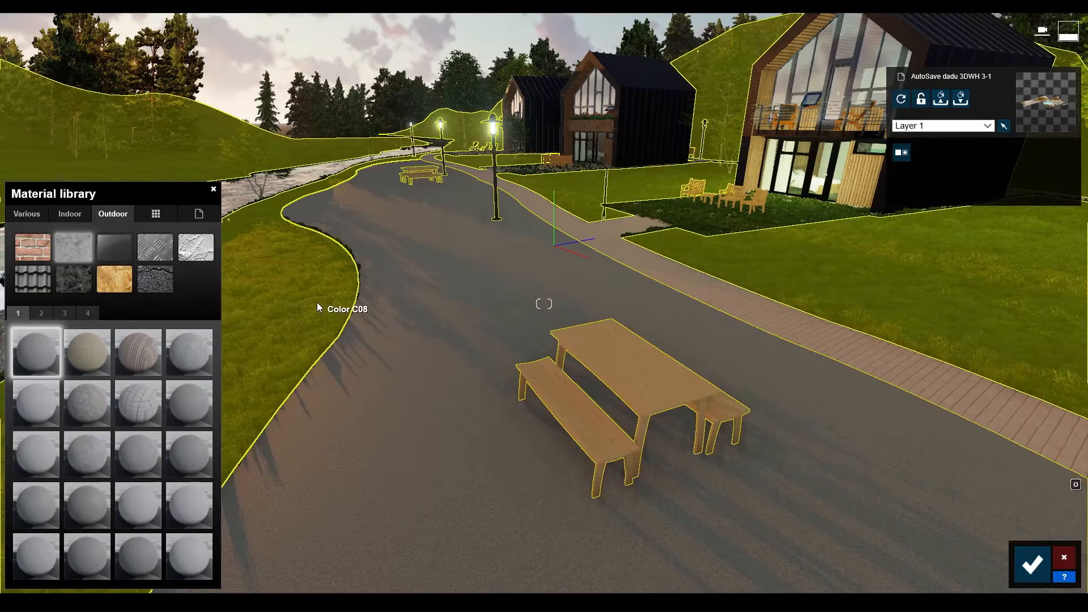
right_click_drag(317, 302, 307, 298)
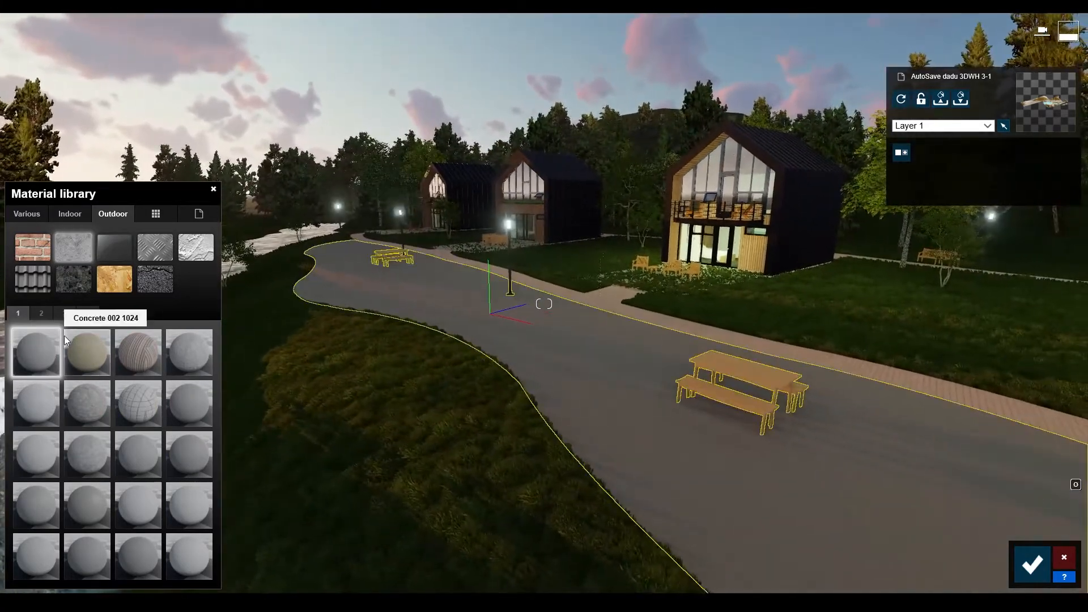
left_click(134, 400)
mouse_move(284, 383)
right_mouse_down()
mouse_move(340, 398)
mouse_move(301, 373)
right_mouse_up()
key("w")
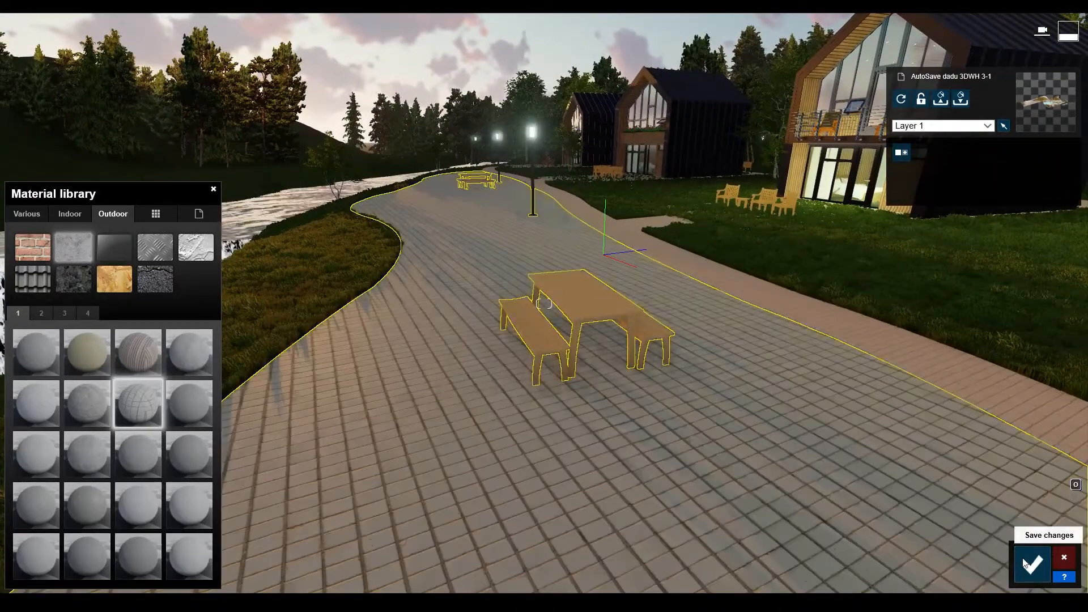
left_click(1032, 564)
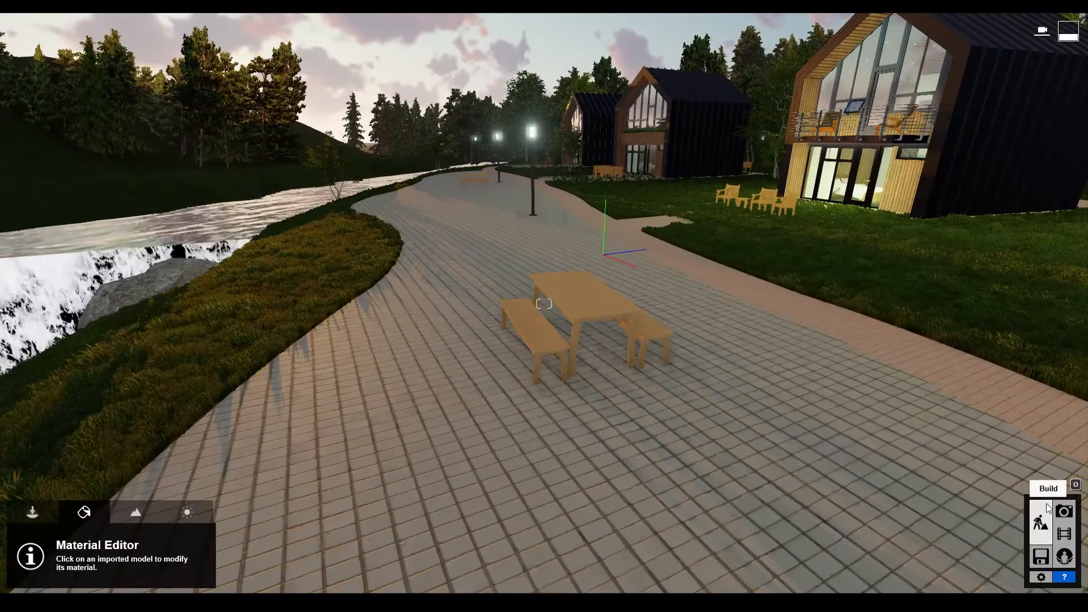
Step: Recall the saved first photo view, set its Precipitation effect's particle quantity to 0.4 and update the preview
left_click(1065, 512)
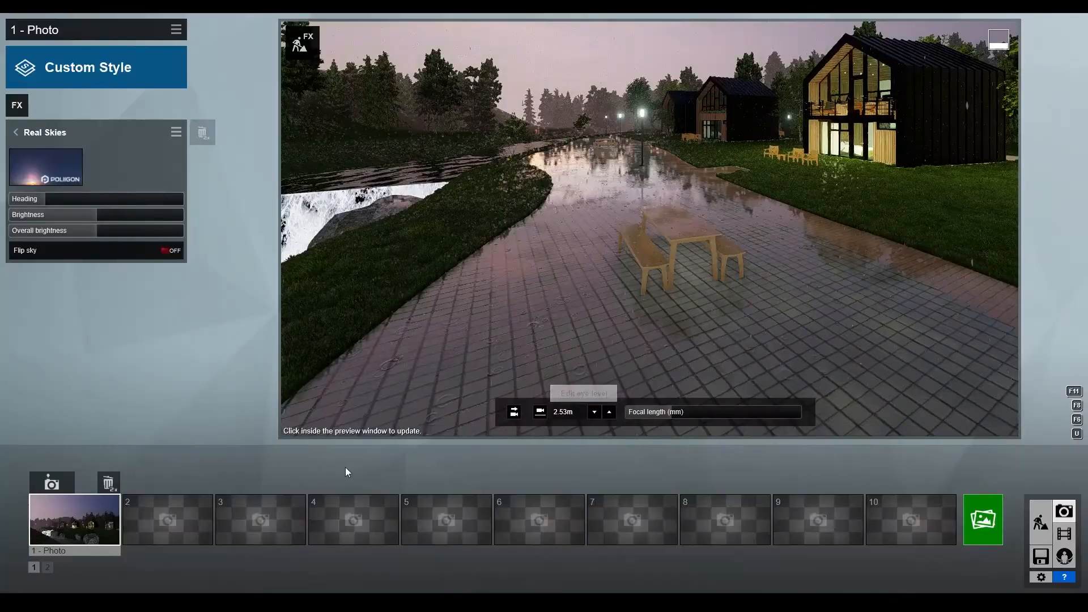
left_click(77, 516)
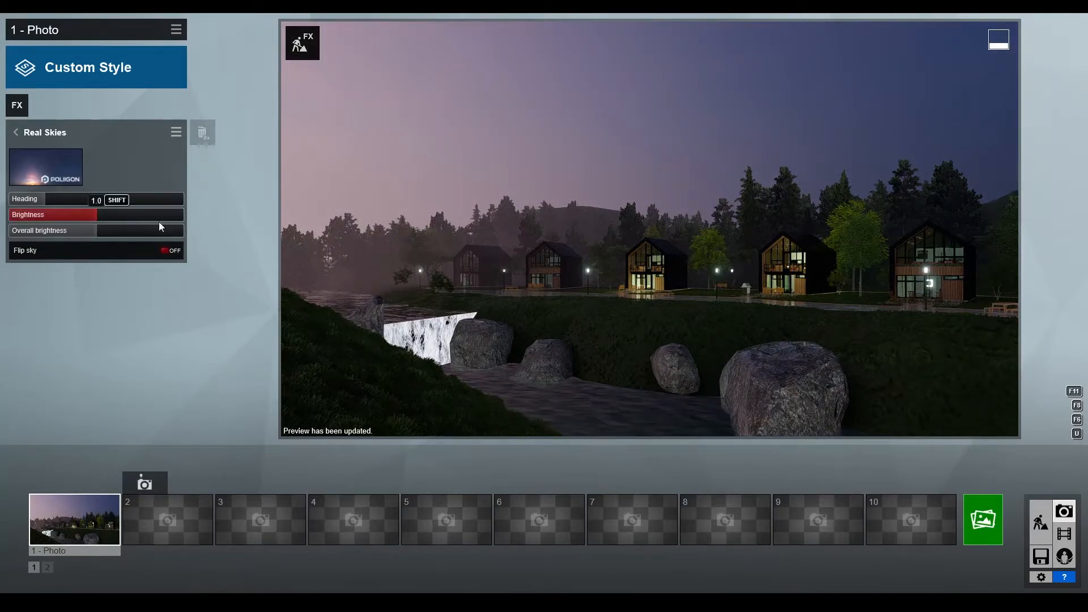
left_click(13, 133)
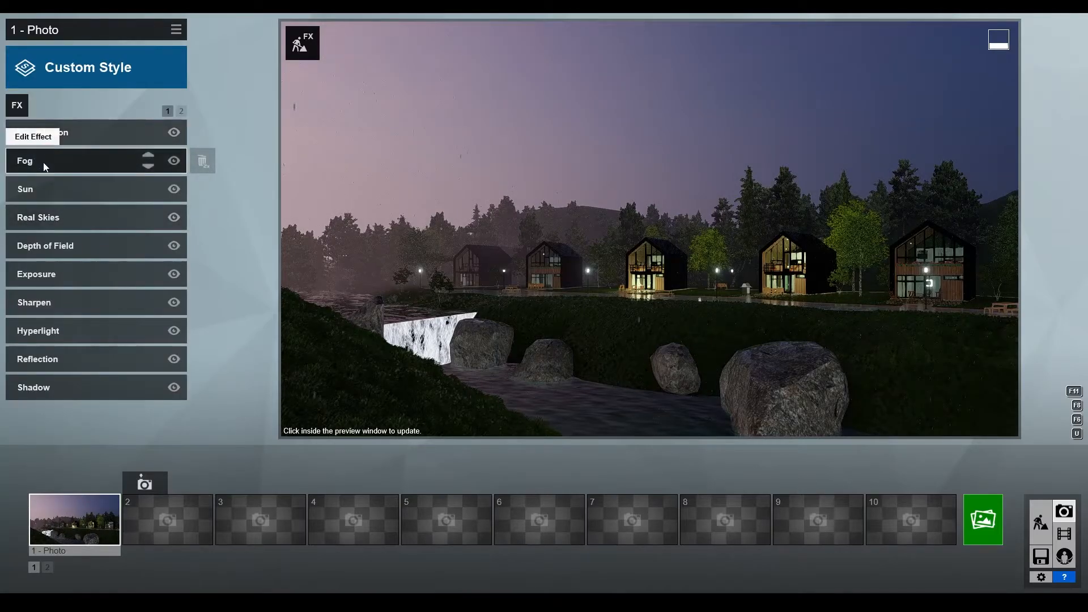
left_click(66, 138)
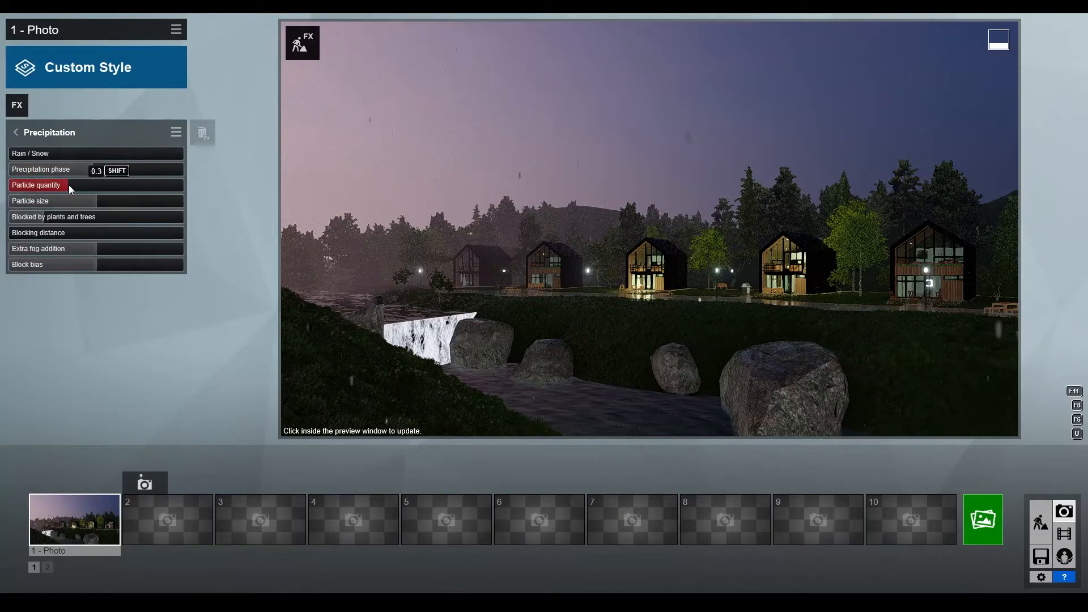
left_click(492, 211)
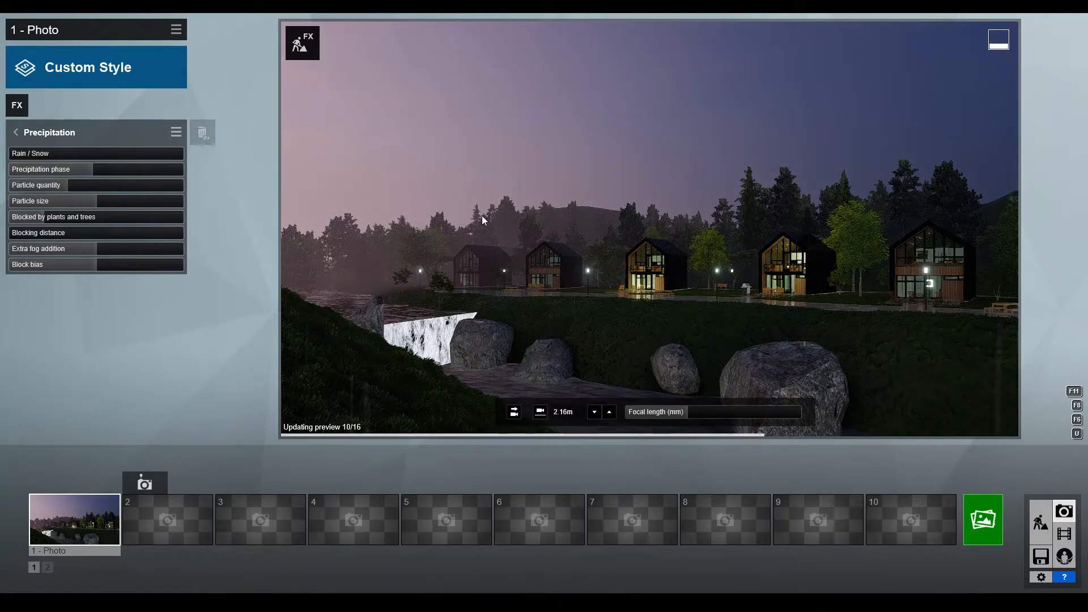
left_click(79, 187)
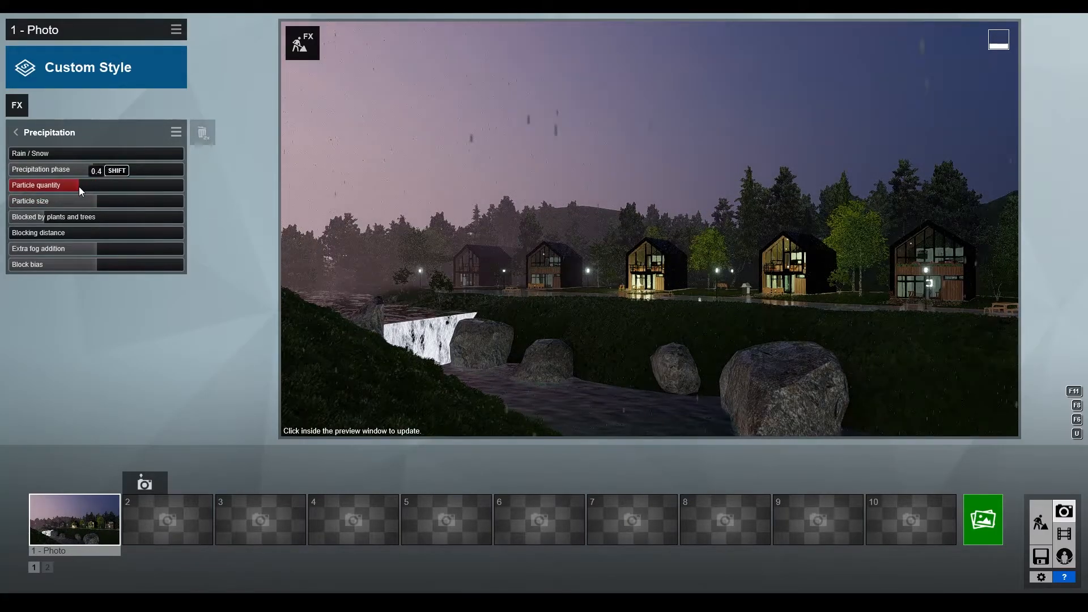
left_click(518, 194)
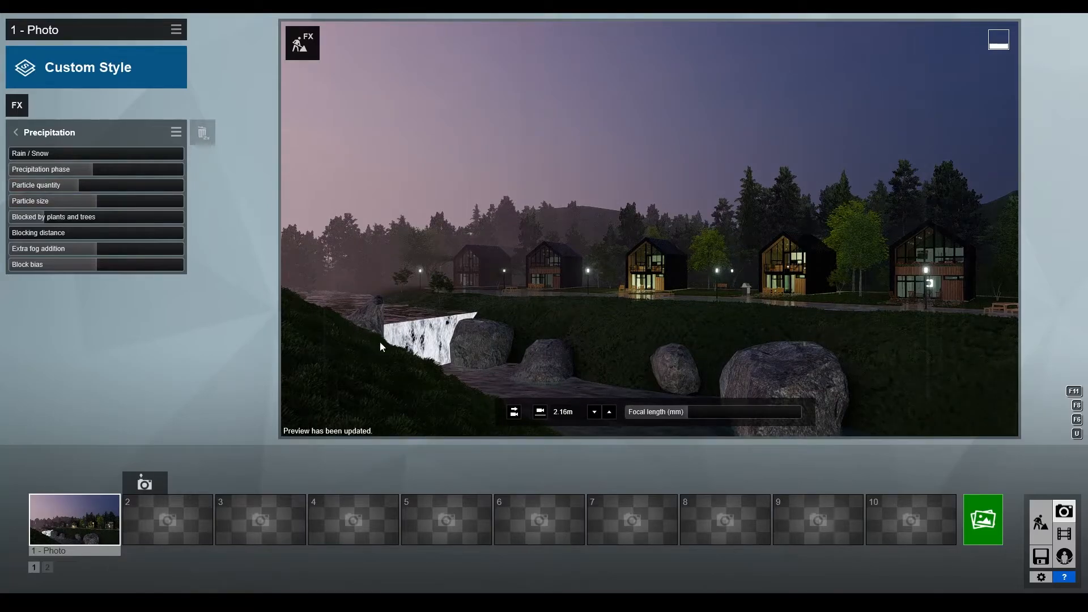
left_click(15, 134)
Step: Return to build mode above the waterfall and choose Grass Green 005 from the nature library's grasses
left_click(1048, 521)
key("w")
right_click_drag(797, 420, 744, 413)
key("s")
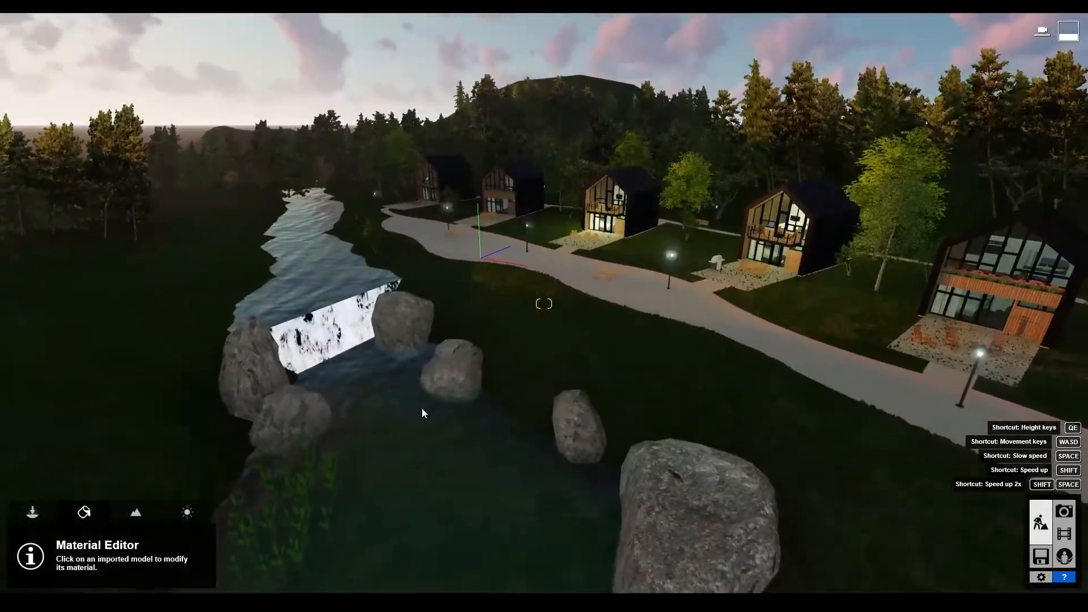
left_click(32, 513)
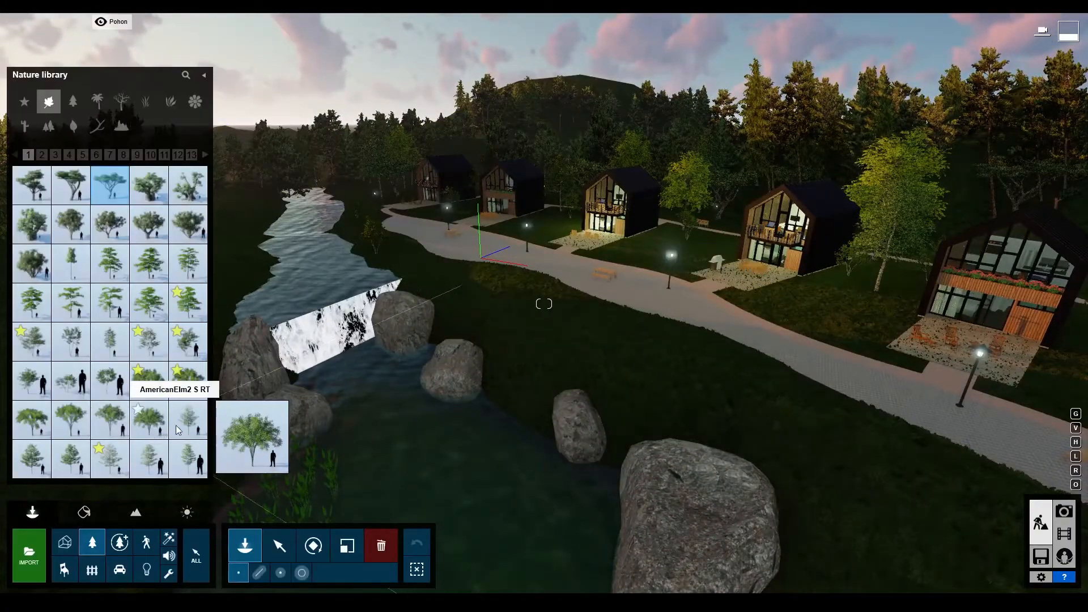
left_click(151, 104)
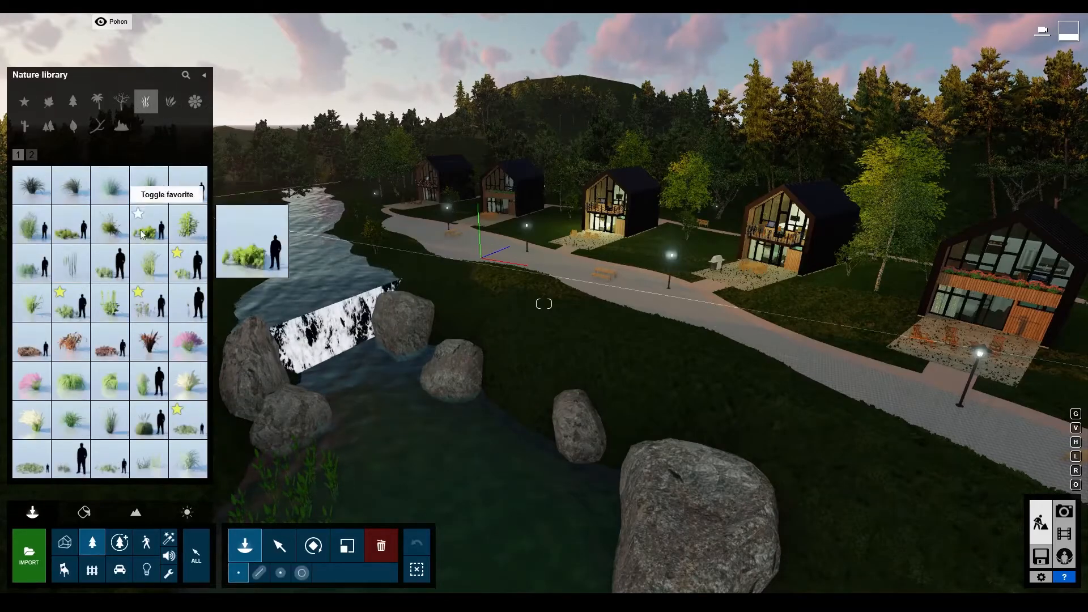
left_click(158, 270)
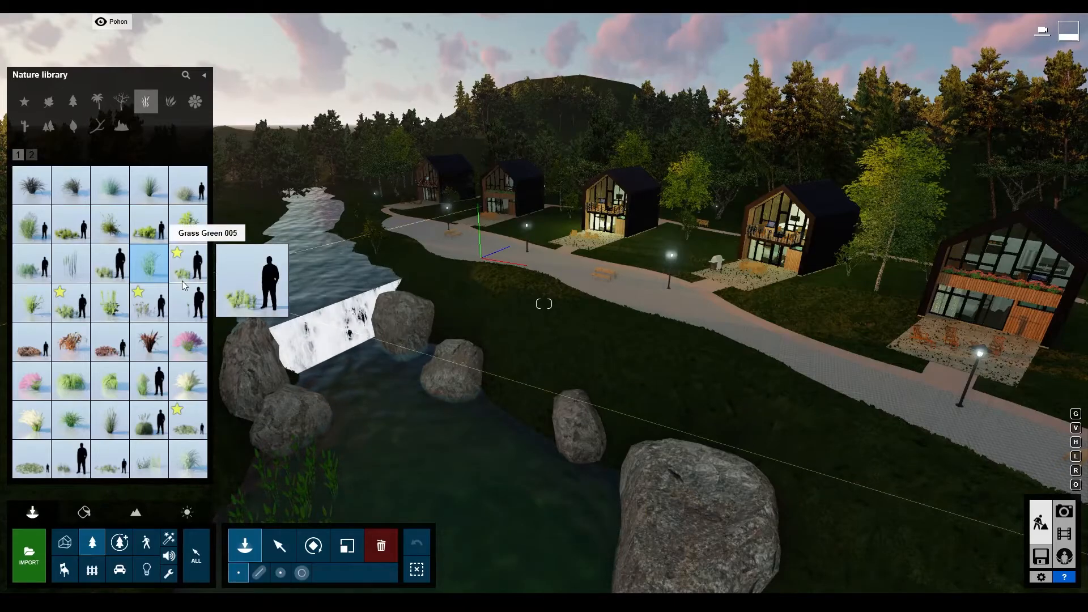
left_click(188, 264)
Step: Scatter Grass Green 005 clumps along both riverbanks beside the boulders and below the wide walkway
left_click(417, 277)
left_click(493, 294)
left_click(493, 345)
left_click(515, 376)
left_click(556, 399)
left_click(616, 406)
left_click(649, 433)
left_click(735, 449)
left_click(805, 485)
left_click(857, 510)
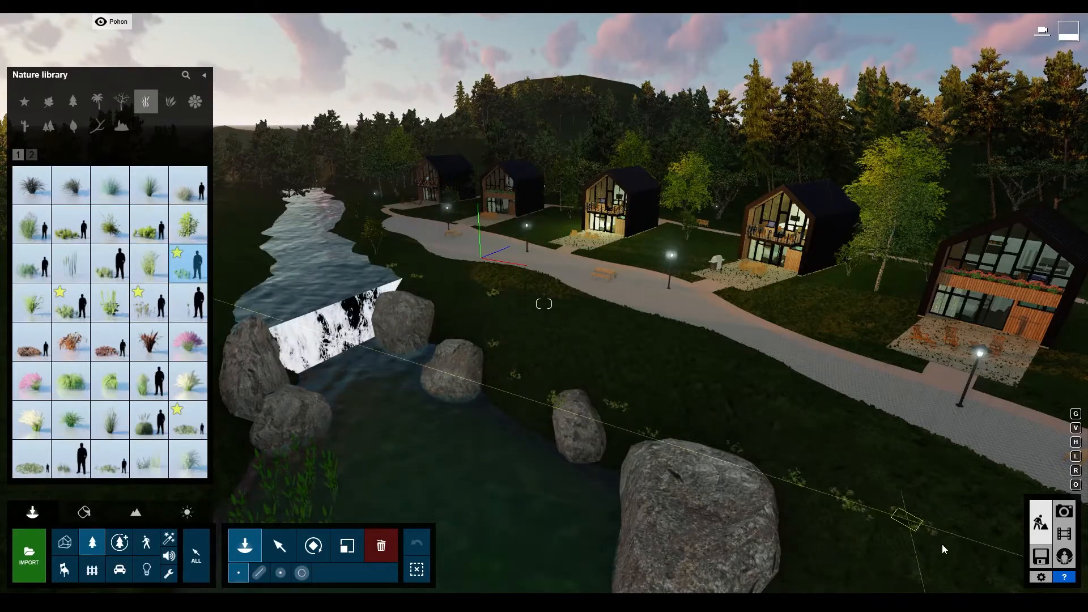
left_click(700, 424)
left_click(587, 376)
left_click(525, 344)
right_click_drag(492, 328, 357, 221)
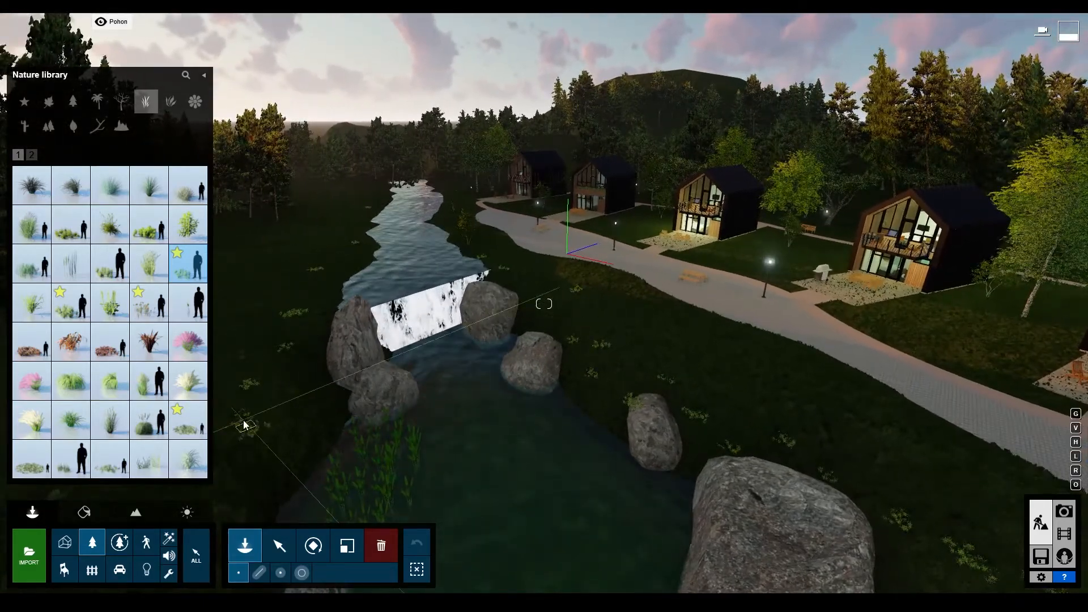
Step: Choose a low grass from the same category and place clumps on the lawns between the cabins
left_click(43, 470)
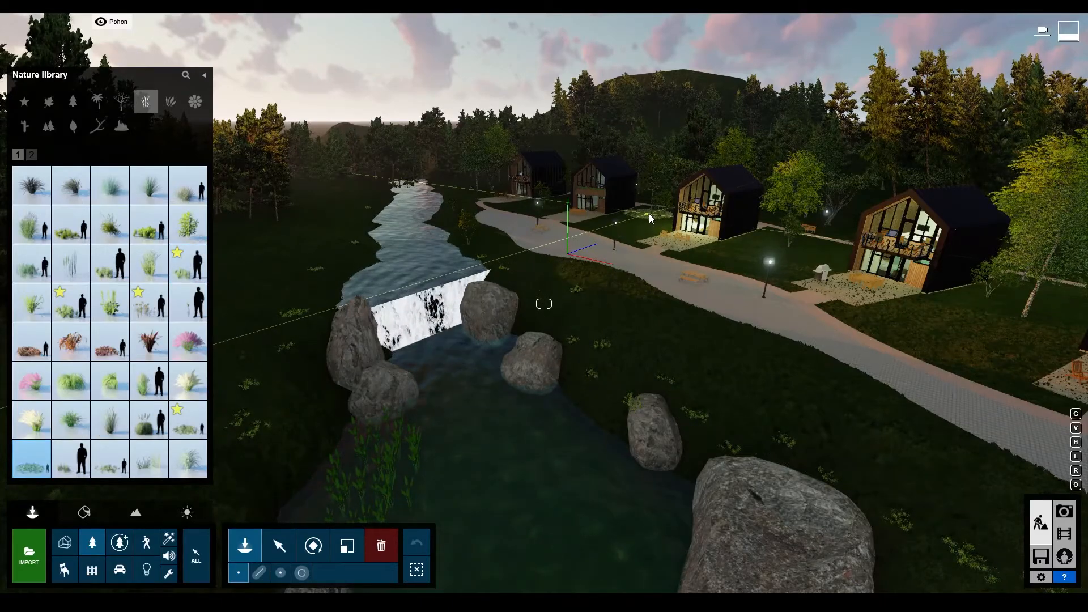
left_click(110, 460)
left_click(648, 212)
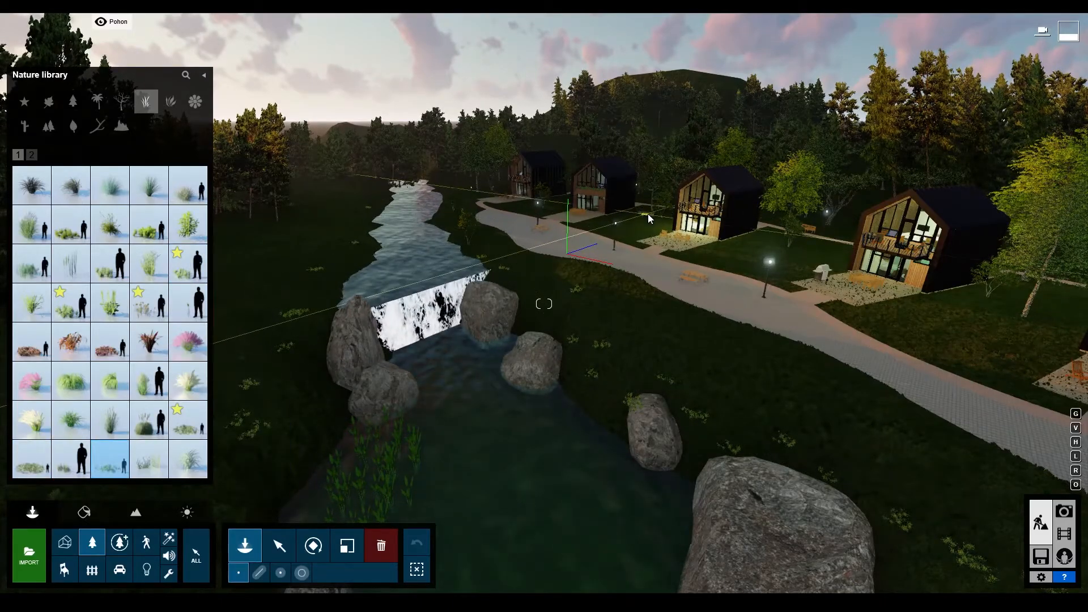
left_click(784, 246)
left_click(835, 246)
left_click(840, 233)
right_click_drag(840, 234, 696, 264)
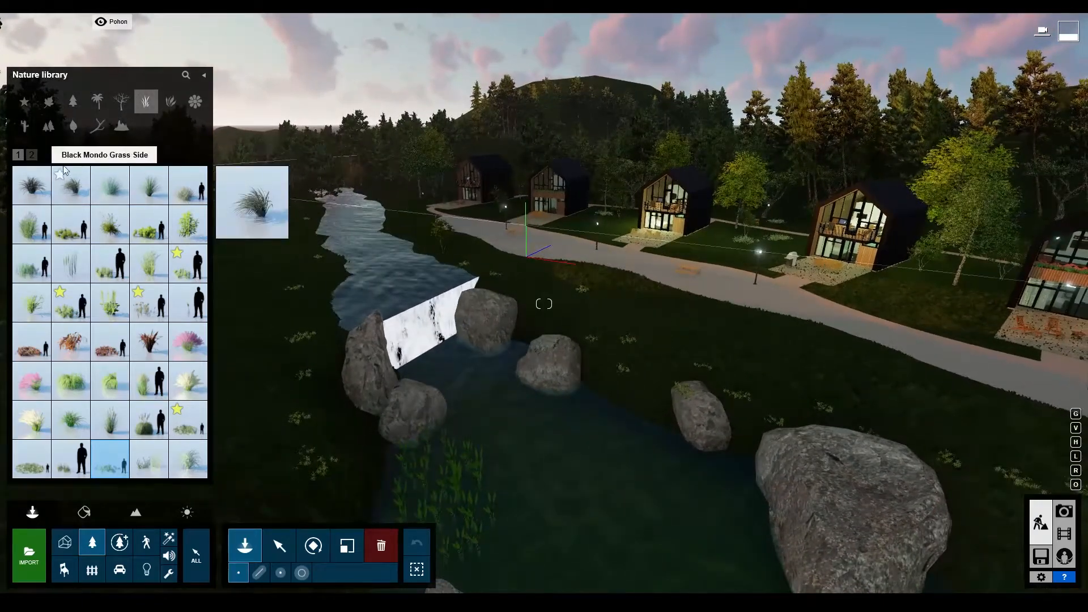
Step: Choose the favourite low spreading plant from the third page of plants and place patches on the stream above the waterfall
left_click(32, 155)
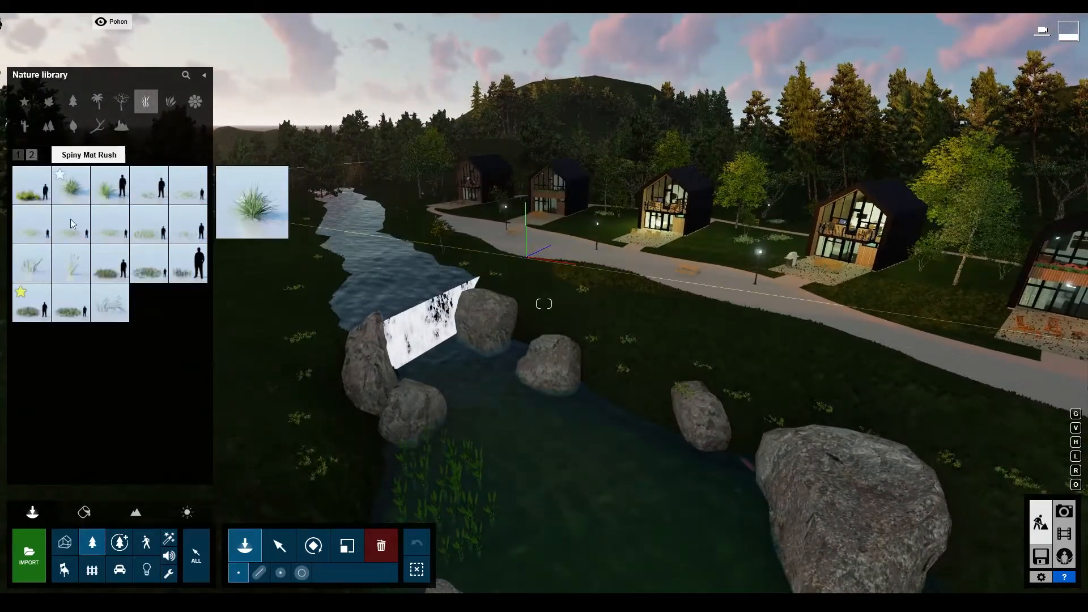
left_click(169, 105)
left_click(32, 154)
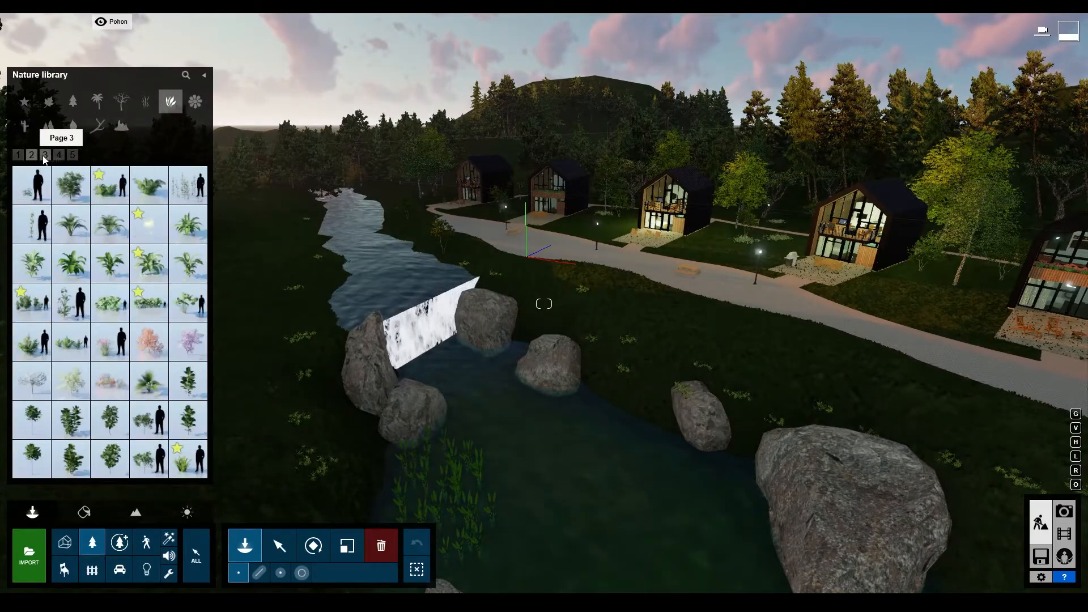
left_click(45, 155)
left_click(110, 223)
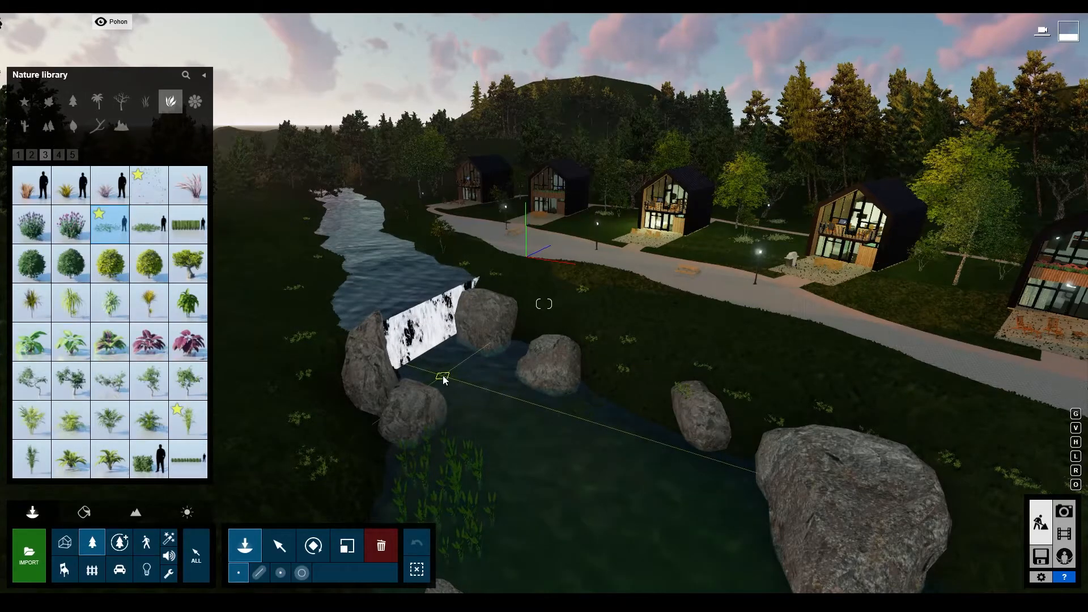
left_click(435, 277)
left_click(325, 230)
left_click(362, 208)
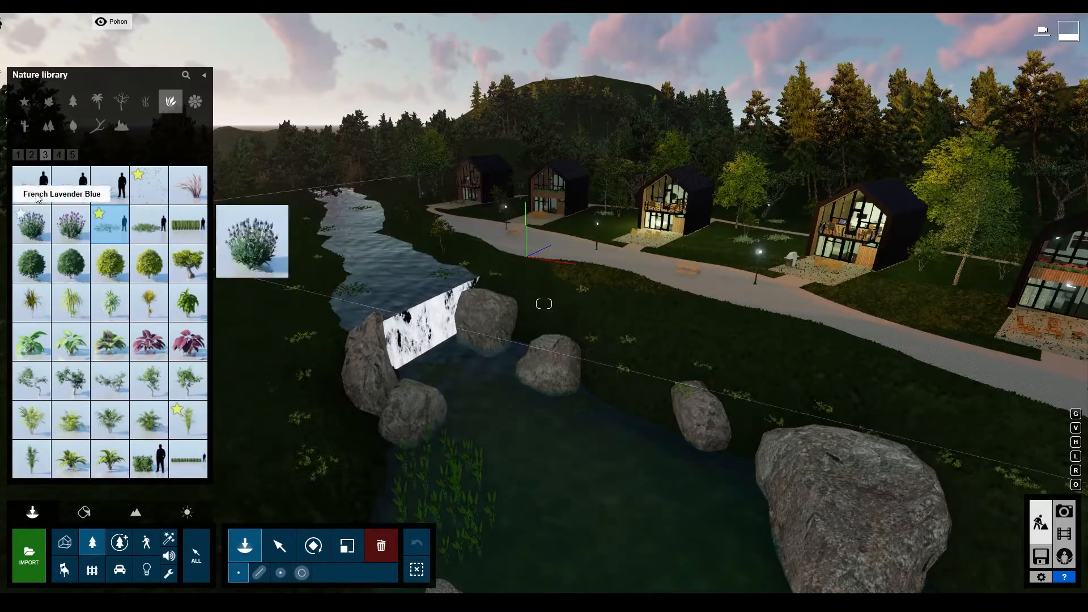
Step: Choose a tall thin-stemmed plant from the fifth page of plants and place it by the boulder beside the waterfall
left_click(61, 155)
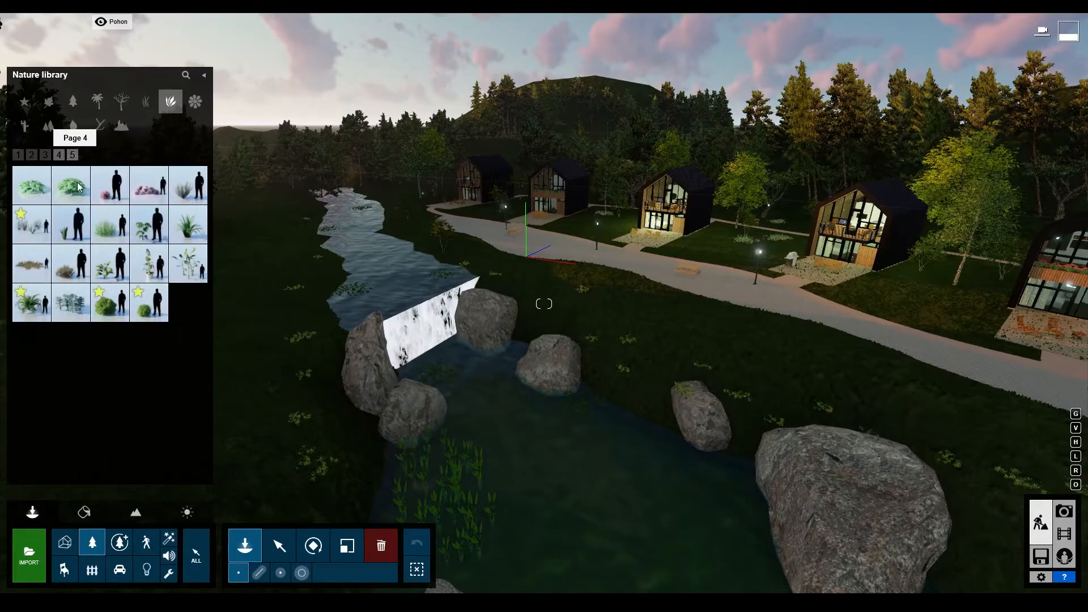
left_click(195, 274)
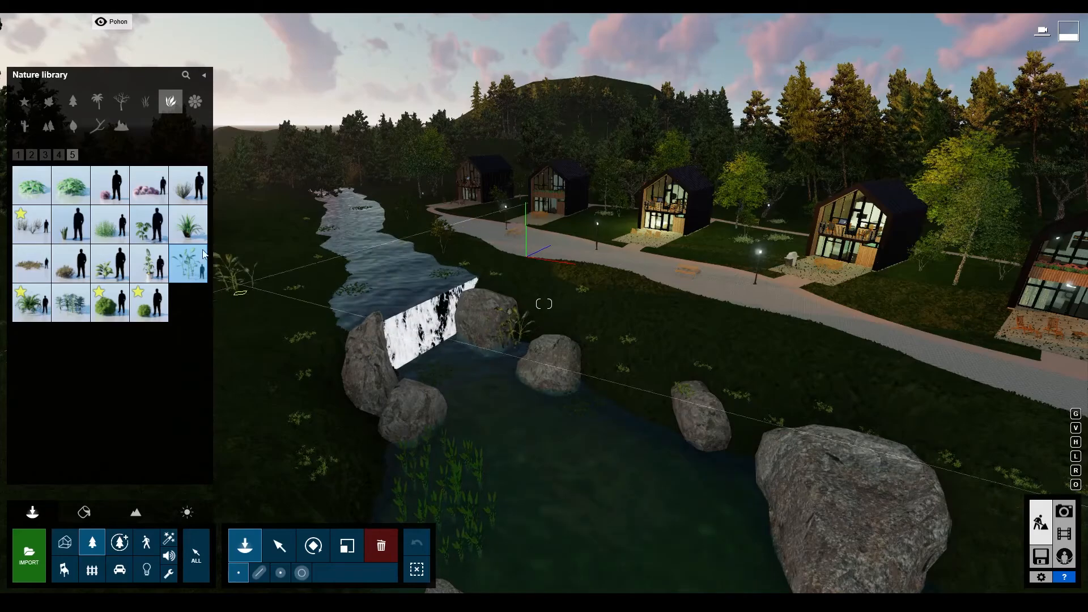
mouse_move(112, 282)
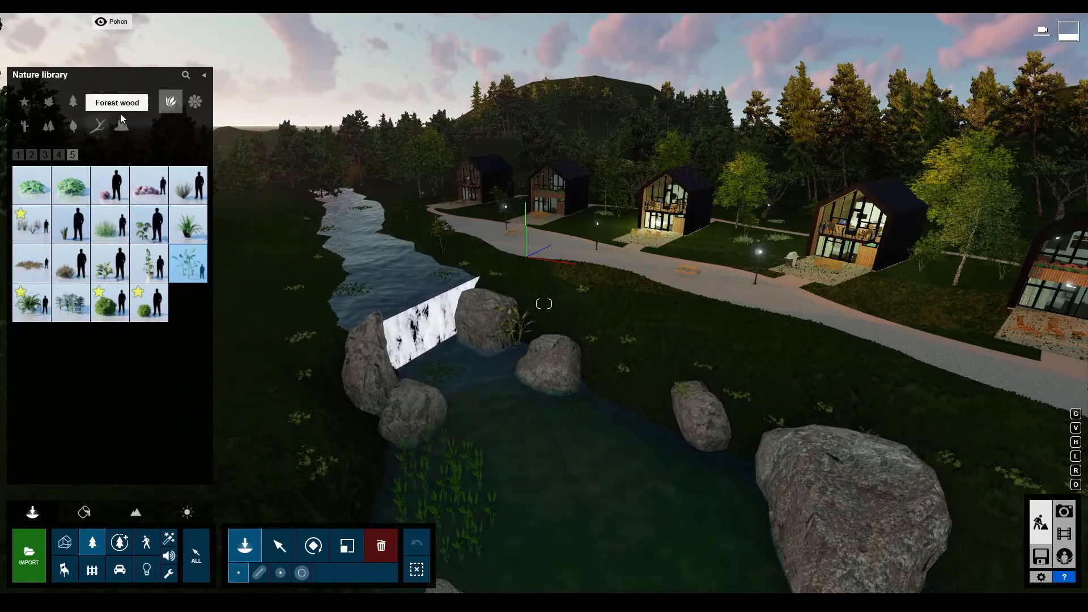
Step: Browse the flower, plant, leaf and forest wood categories of the nature library for more riverside details
left_click(194, 103)
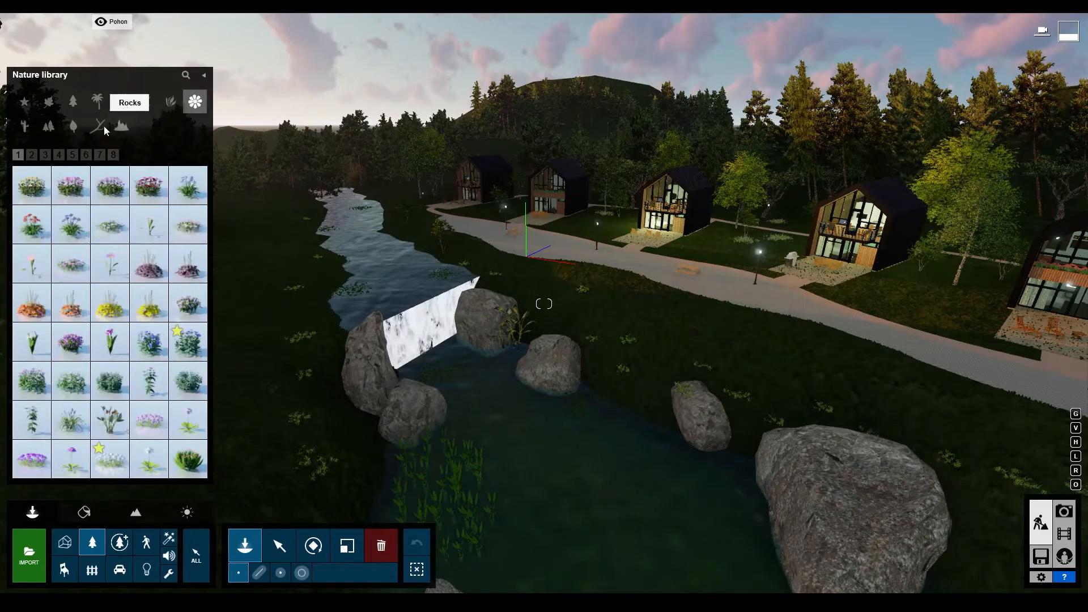
left_click(176, 105)
left_click(31, 153)
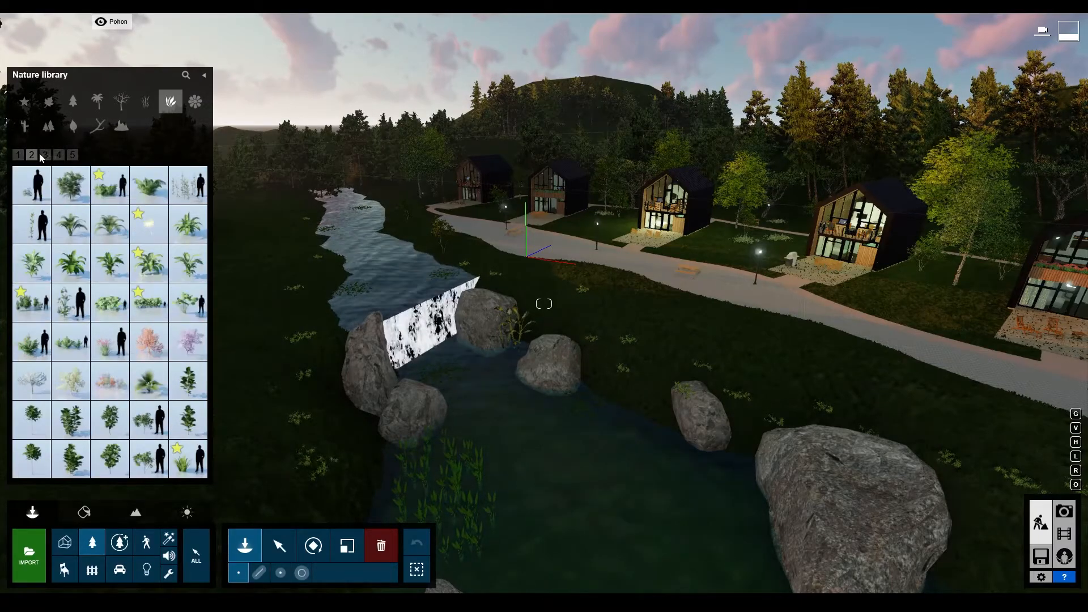
left_click(45, 154)
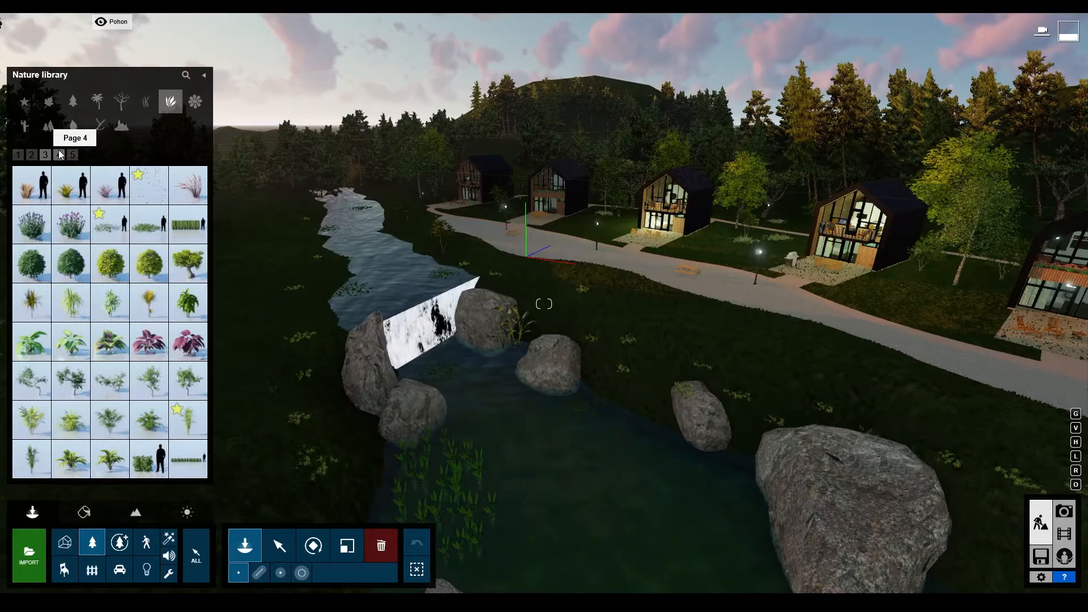
left_click(58, 154)
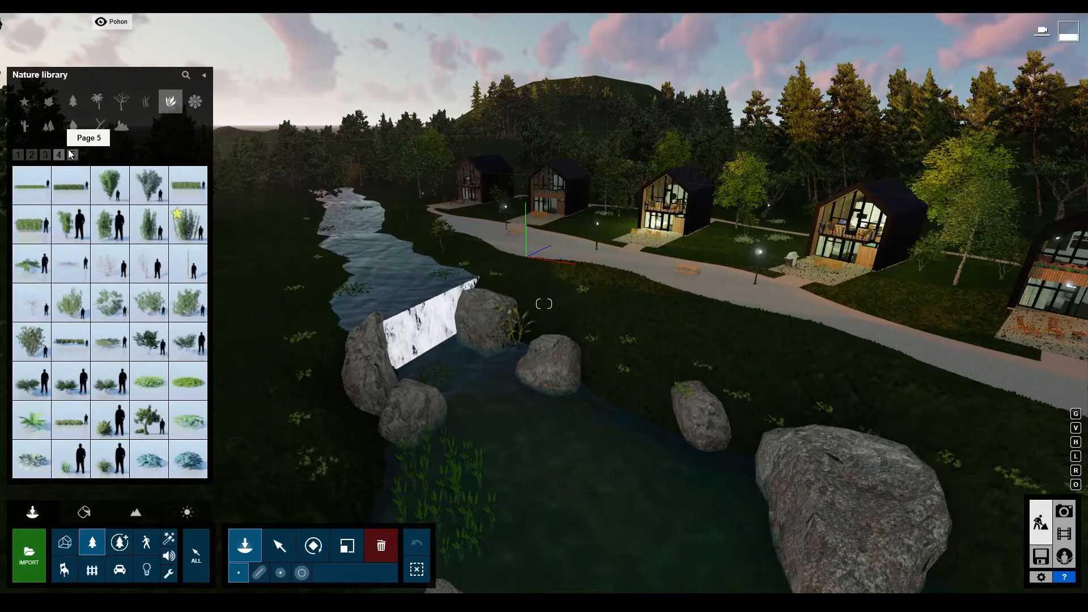
left_click(71, 155)
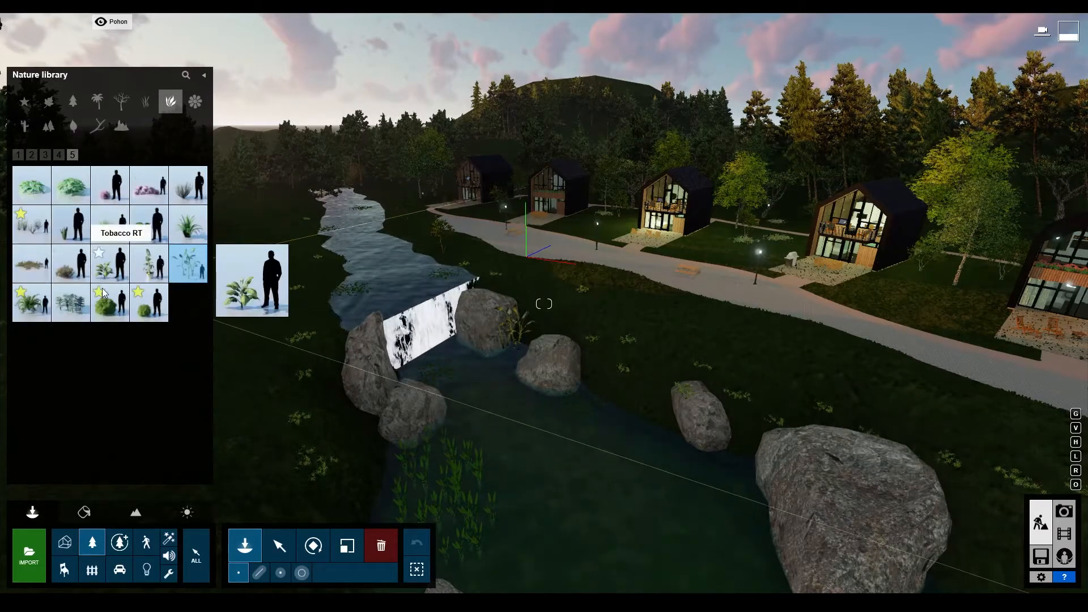
left_click(25, 126)
left_click(70, 126)
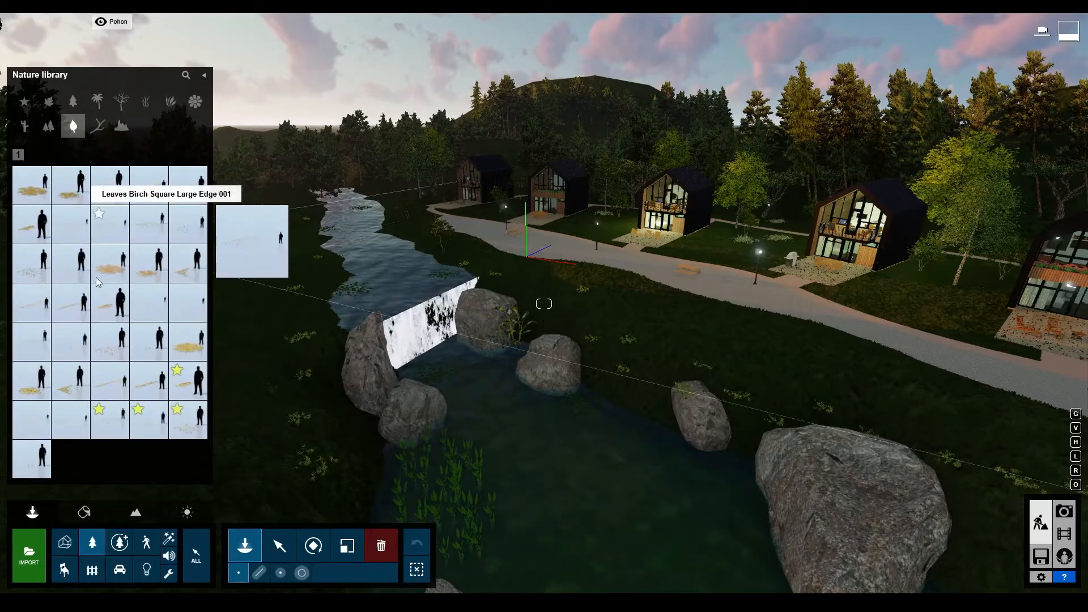
left_click(109, 420)
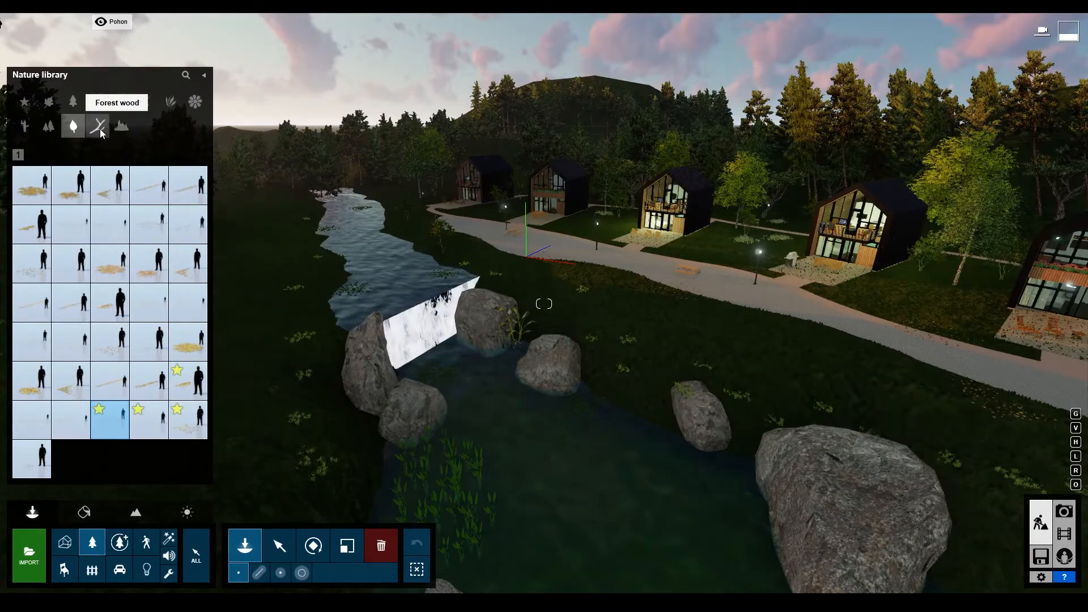
left_click(98, 126)
Step: Place two Stone 013 rocks on the grassy bank between the stream and the walkway
left_click(115, 127)
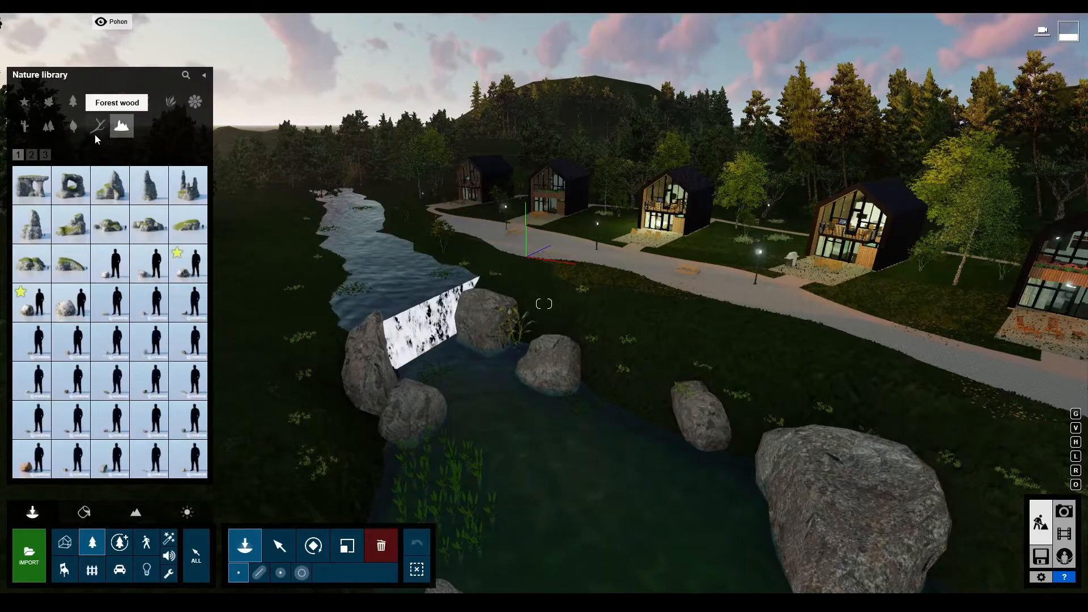
left_click(149, 263)
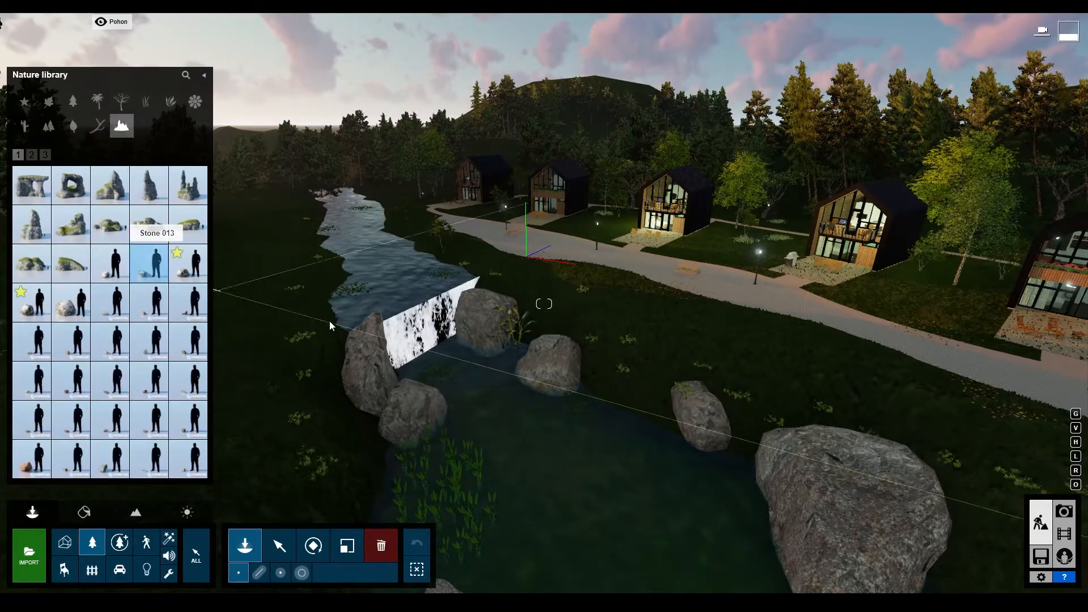
left_click(629, 302)
left_click(741, 334)
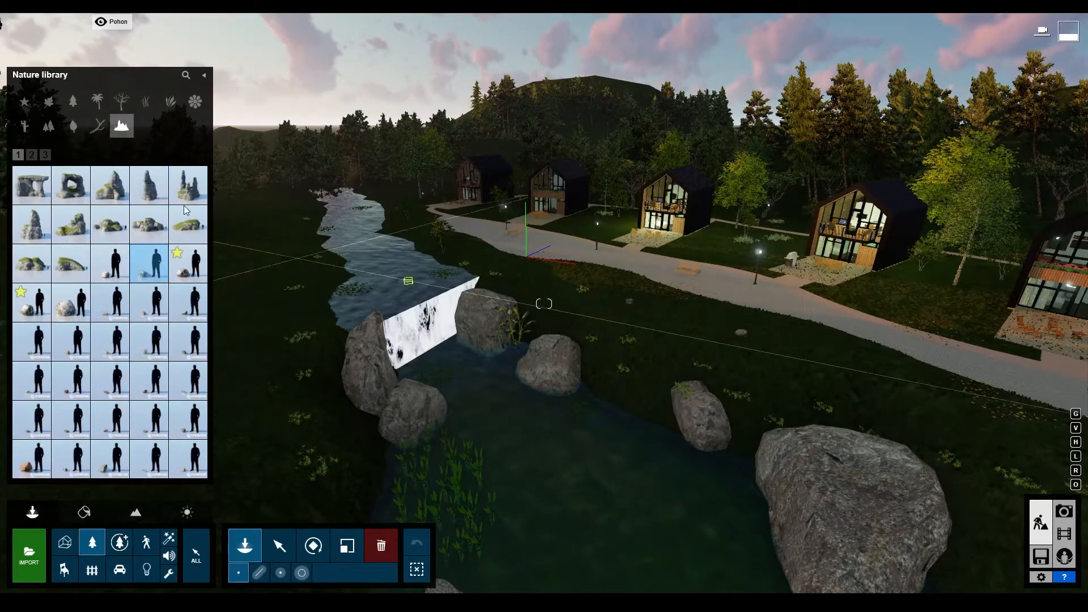
Step: Browse the leaf, forest cluster and grass categories of the nature library for more riverbank vegetation
left_click(73, 128)
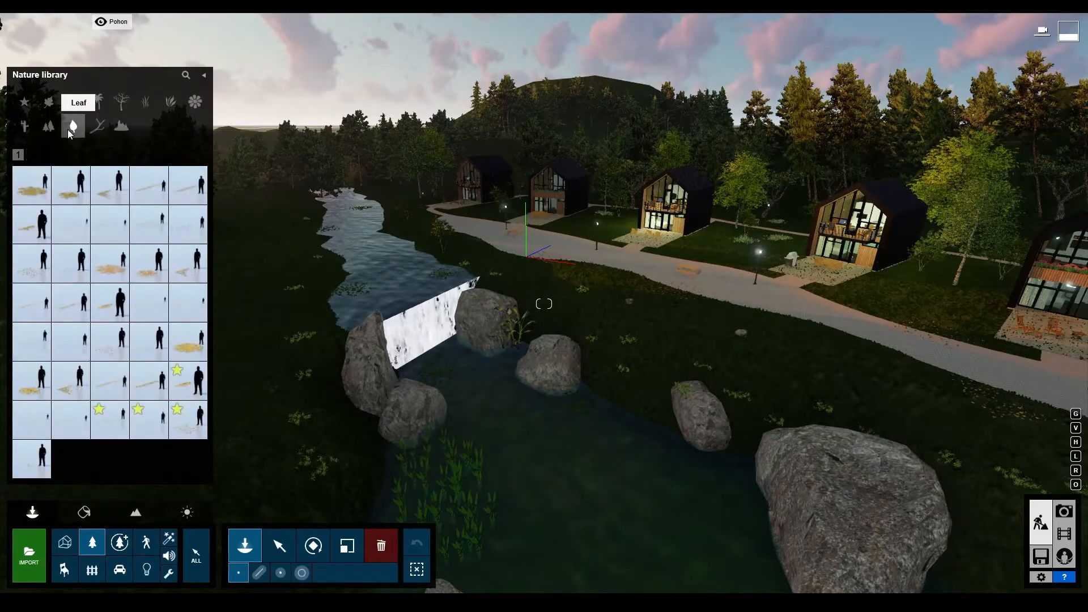
left_click(52, 131)
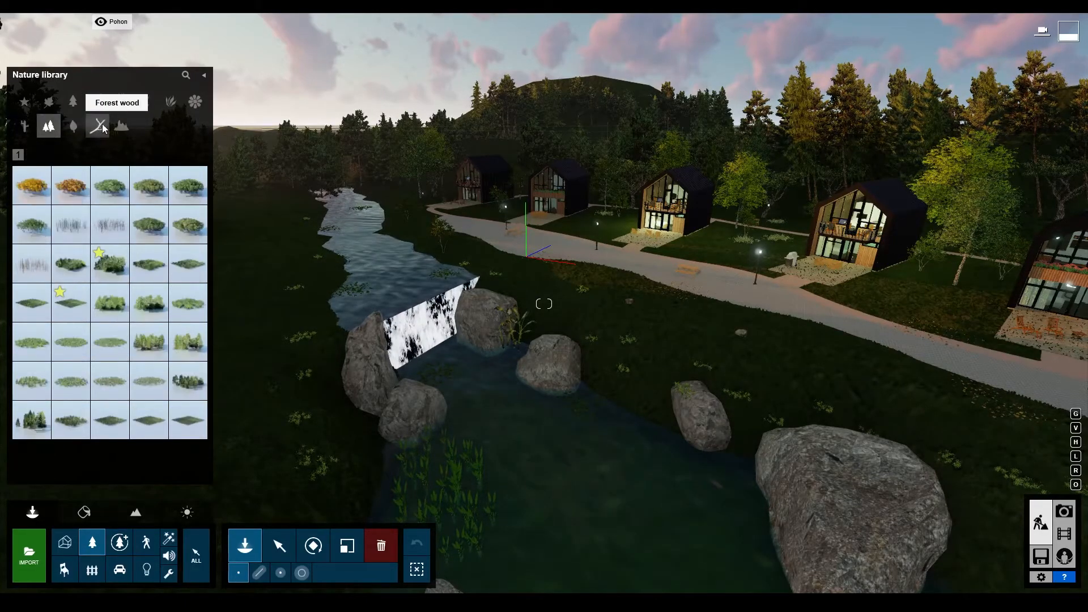
left_click(122, 104)
left_click(145, 103)
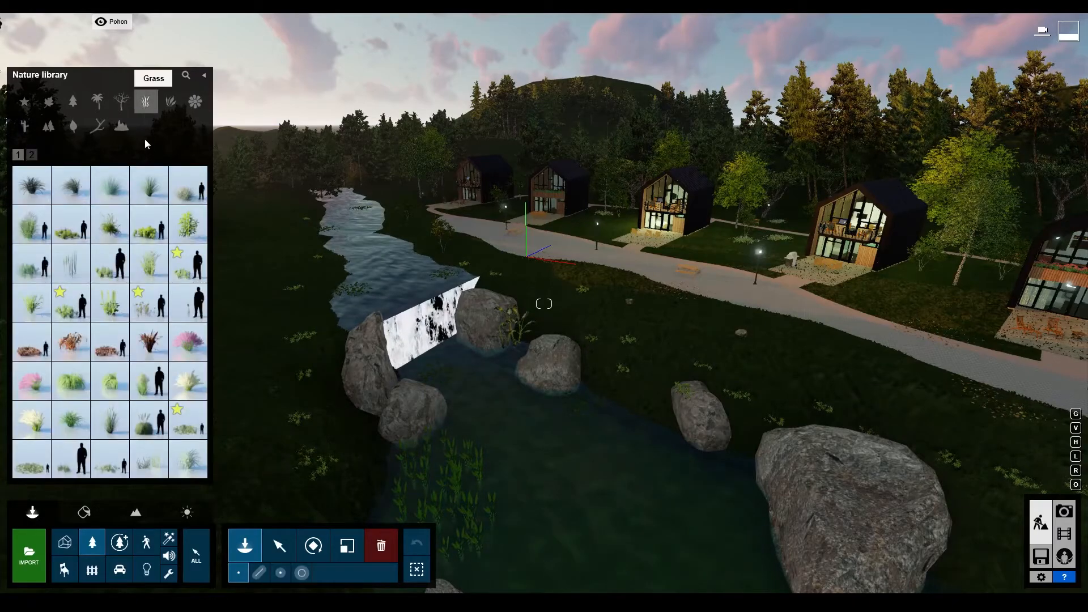
left_click(160, 316)
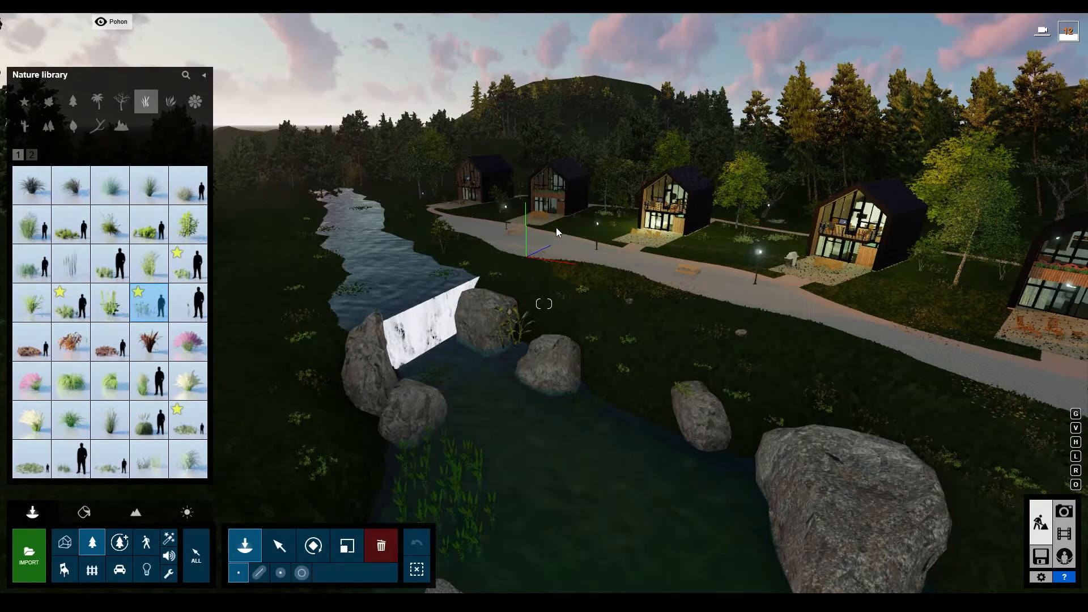
Step: Examine the waterfall, boulders and cabins from a lower riverside viewpoint and refresh the photo preview
key("w")
key("d")
right_click_drag(485, 213, 513, 111)
key("w")
key("a")
key("s")
key("w")
key("s")
left_click(1065, 512)
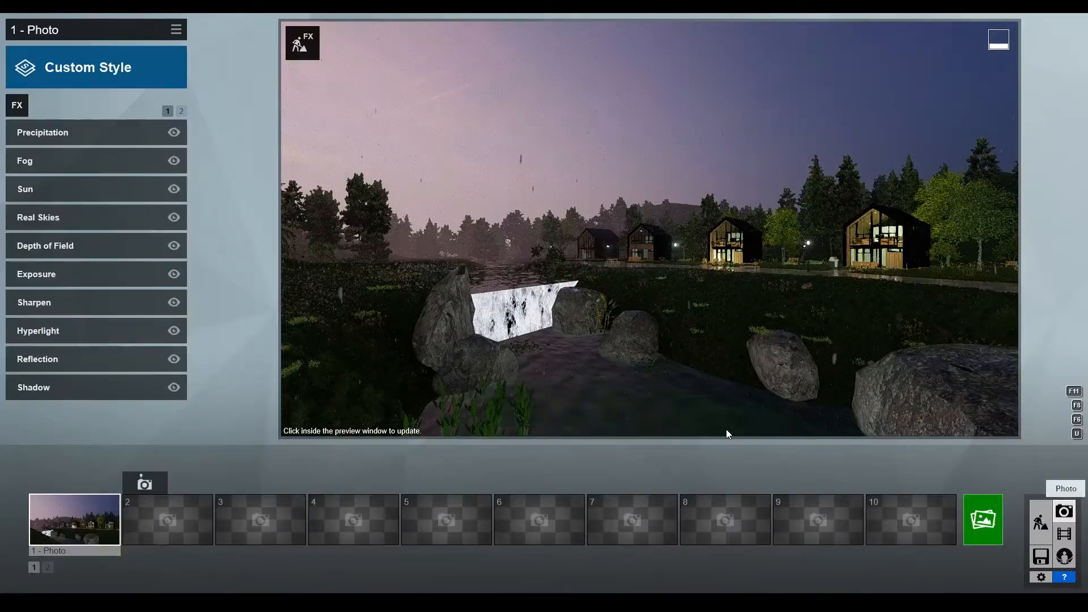
left_click(450, 277)
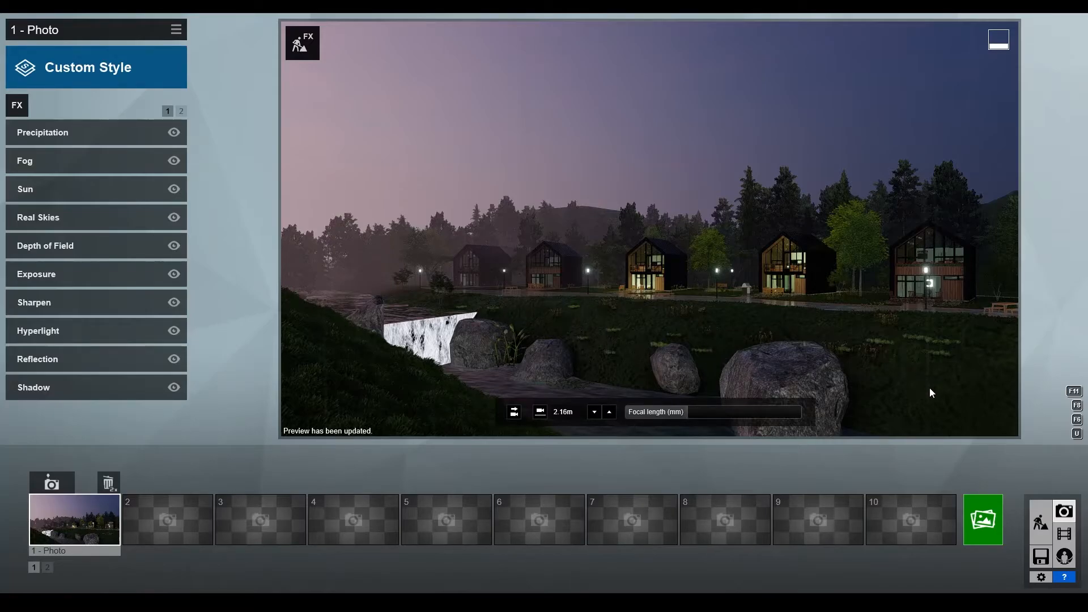
Step: Return to build mode by the waterfall boulders and browse both pages of grasses for bank plants
left_click(1042, 523)
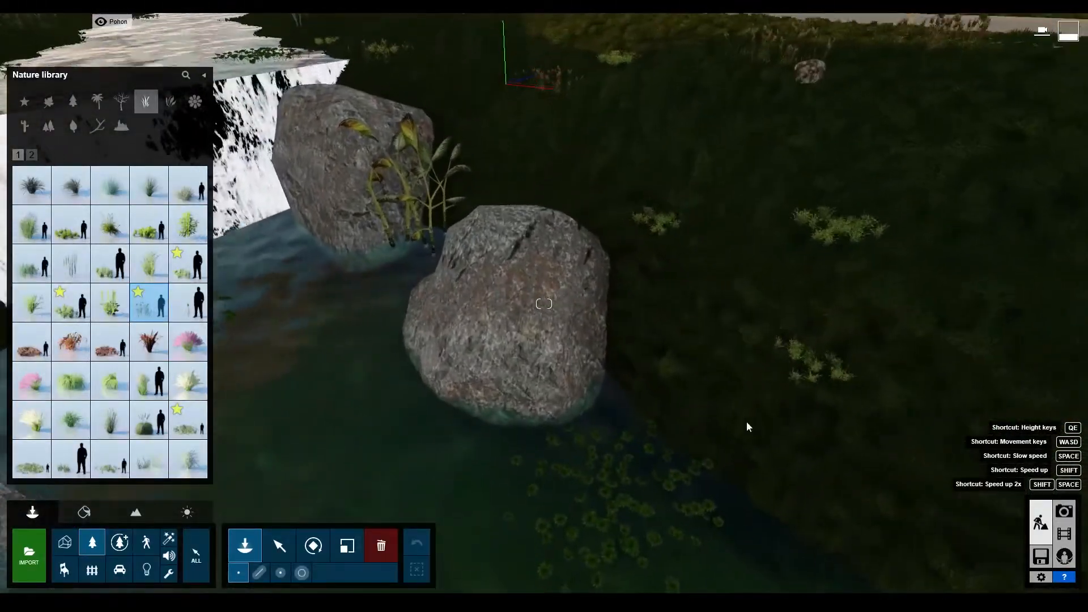
right_click_drag(733, 291, 742, 249)
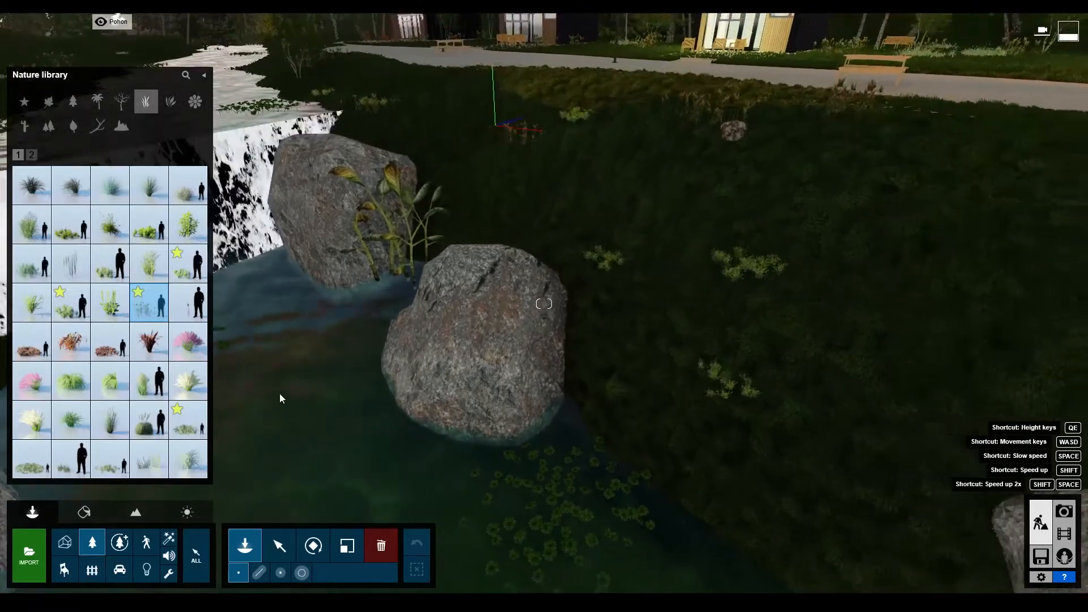
mouse_move(108, 316)
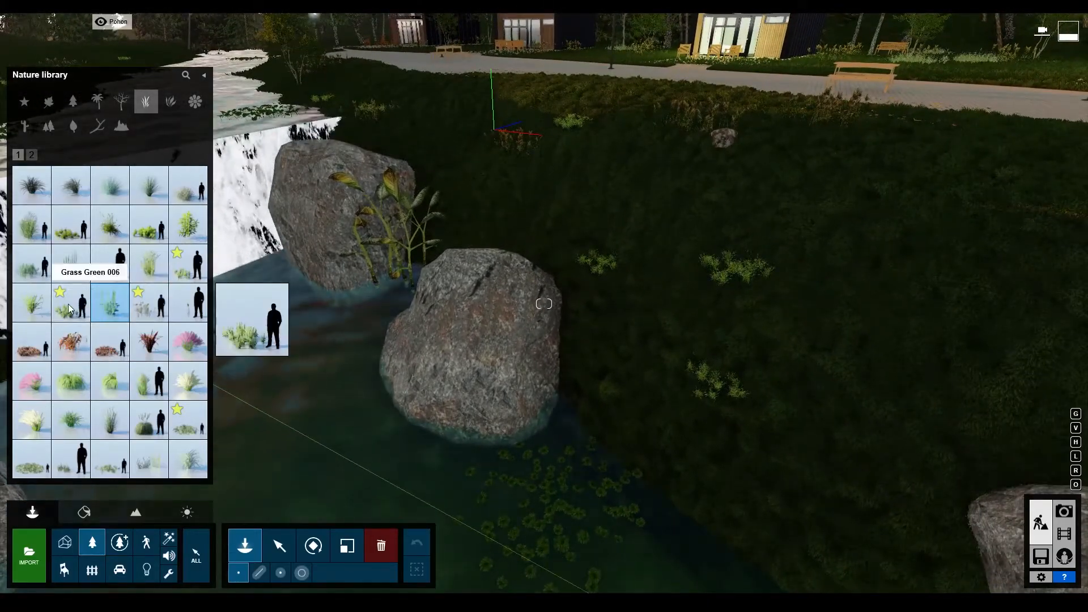
left_click(42, 429)
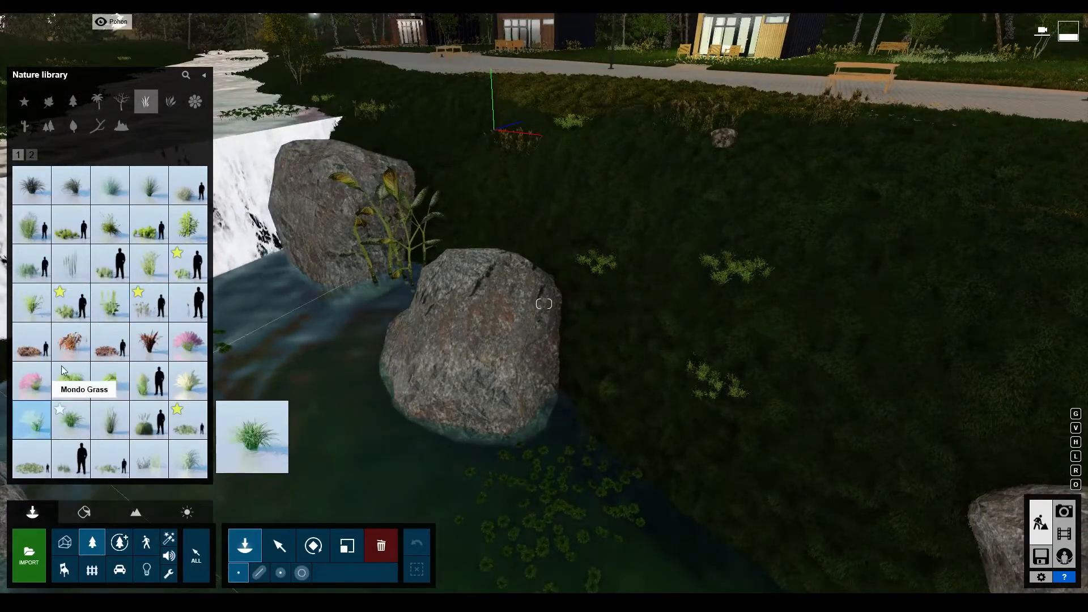
left_click(31, 155)
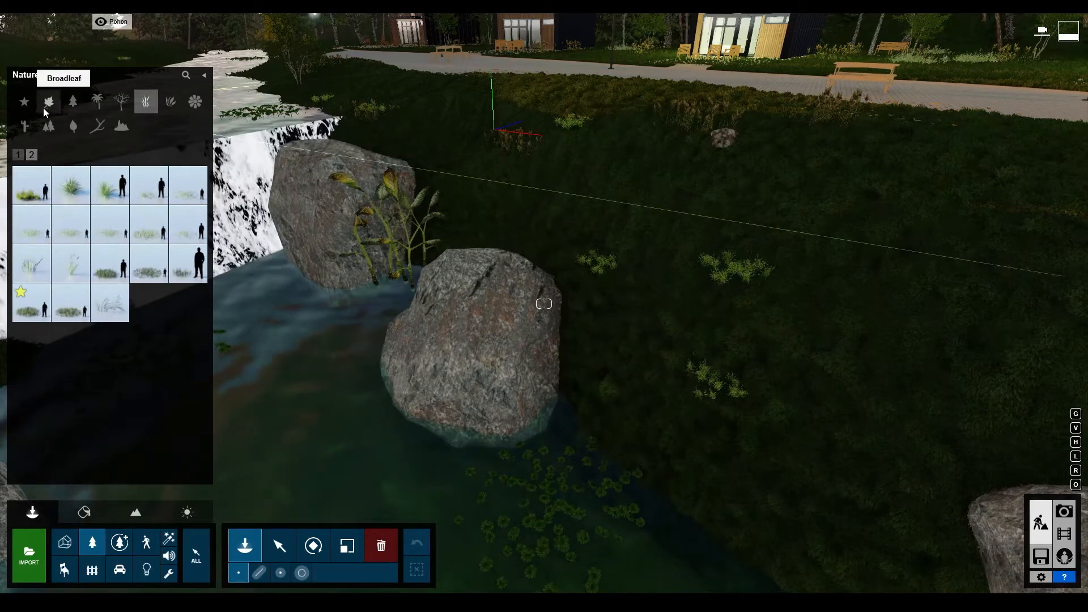
Step: Choose the favourite AmericanBeech-S2 HQ tree and place several on the grassy bank behind the boulders beside the waterfall
left_click(25, 103)
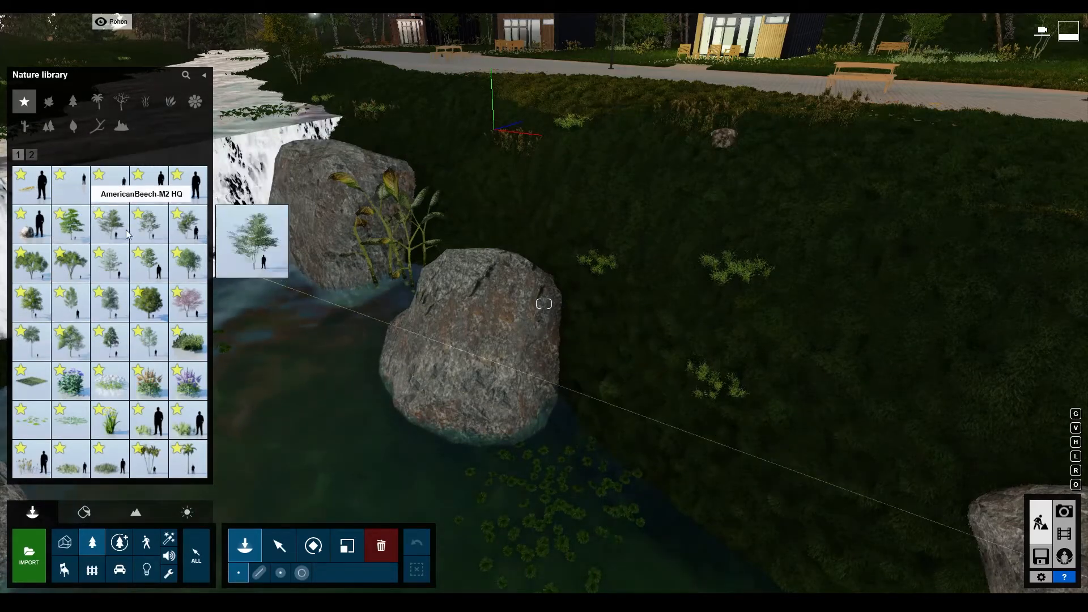
left_click(188, 224)
left_click(597, 349)
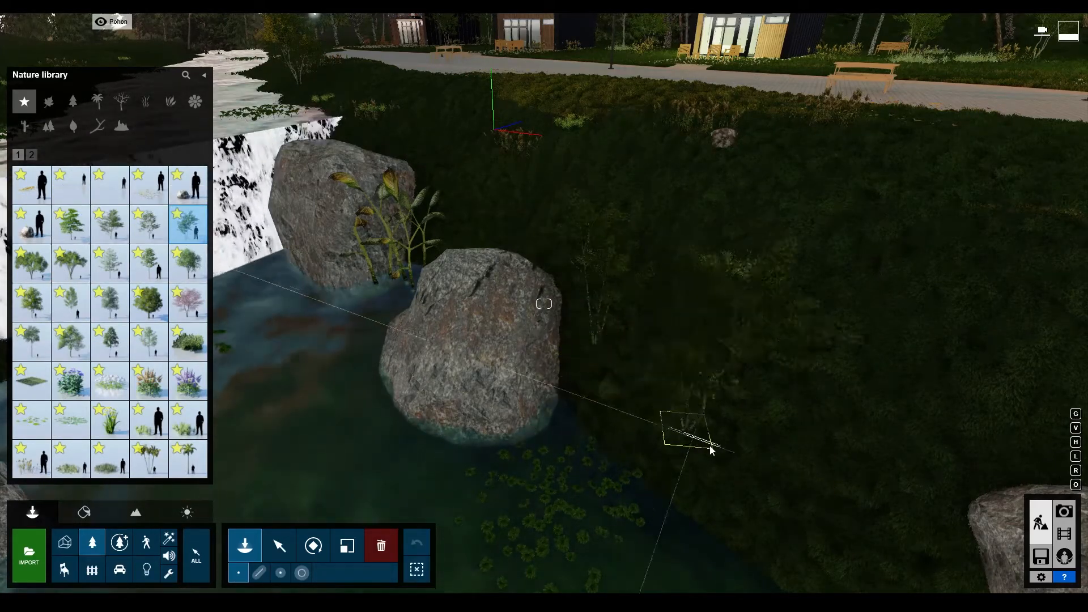
left_click(526, 198)
left_click(560, 157)
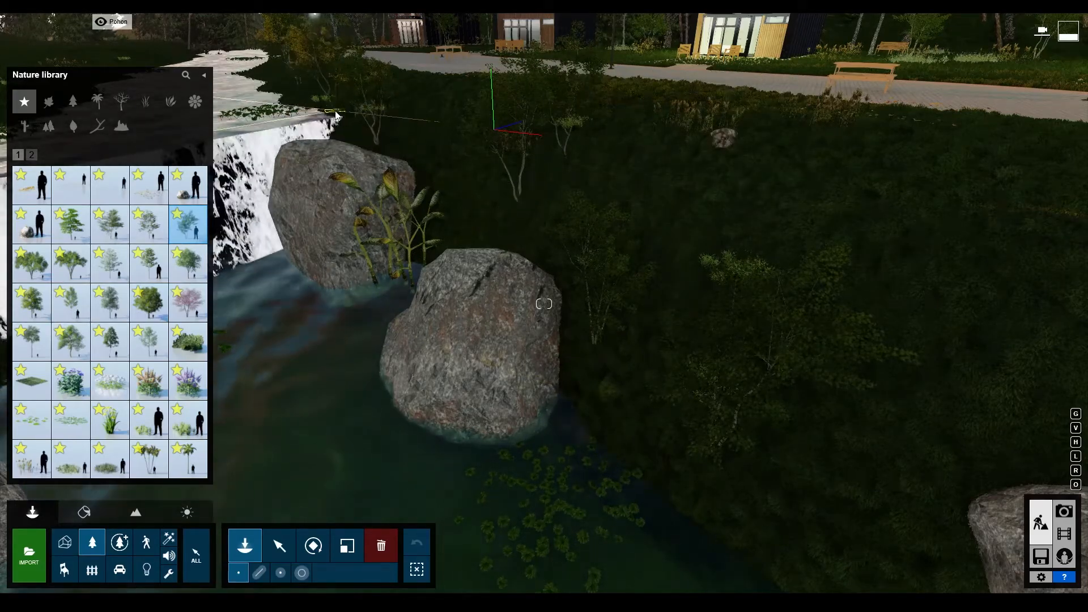
Step: Extend the AmericanBeech-S2 HQ planting along the bank beside the largest boulder and select one of the placed trees
key("s")
right_click_drag(379, 144, 362, 147)
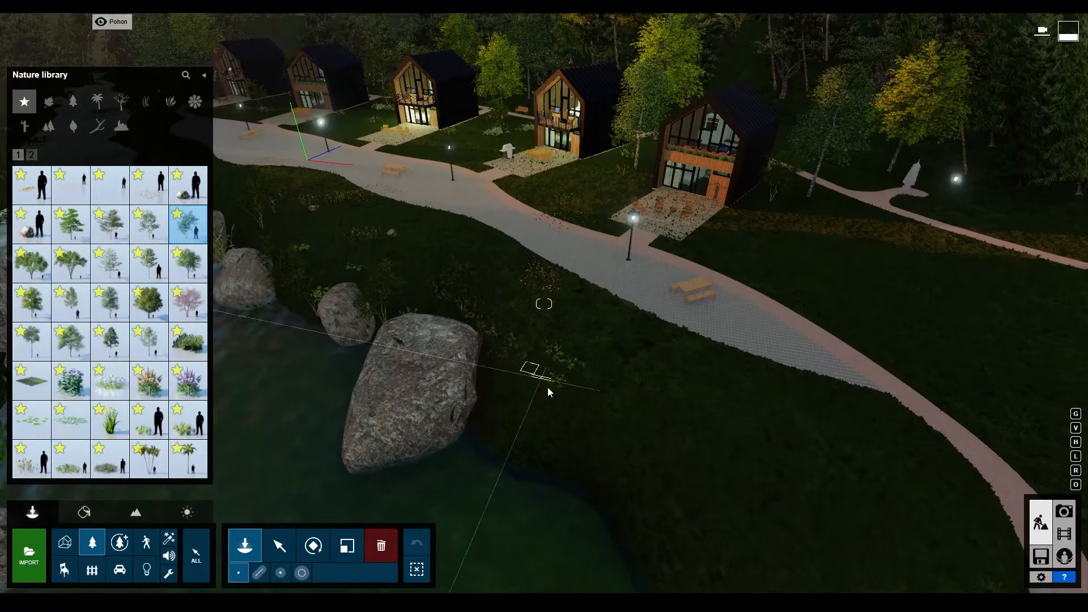
right_click_drag(613, 435, 611, 430)
key("w")
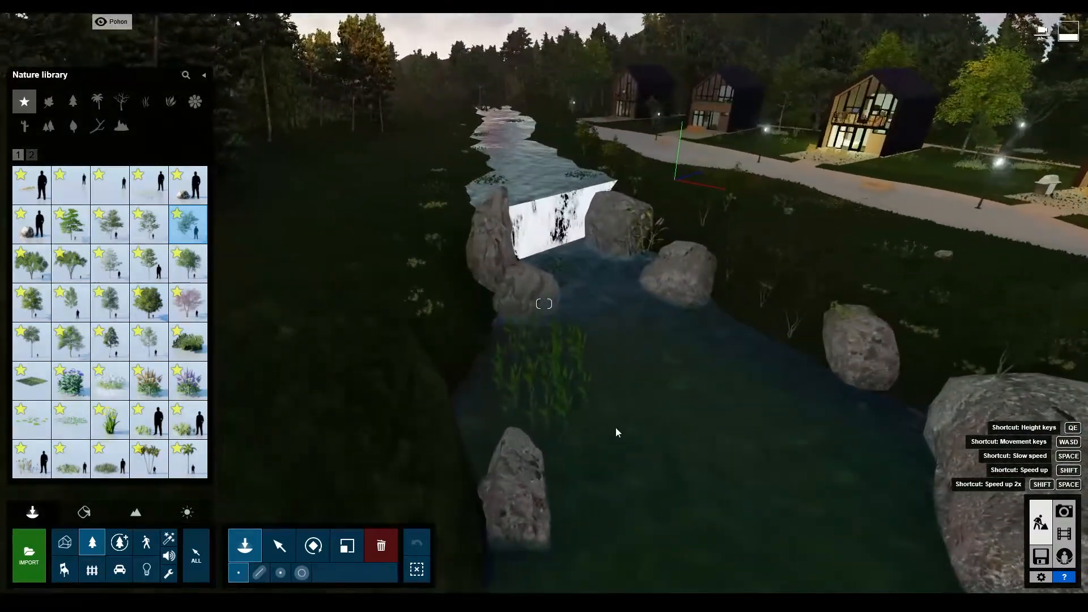
left_click(279, 545)
left_click_drag(559, 267, 794, 350)
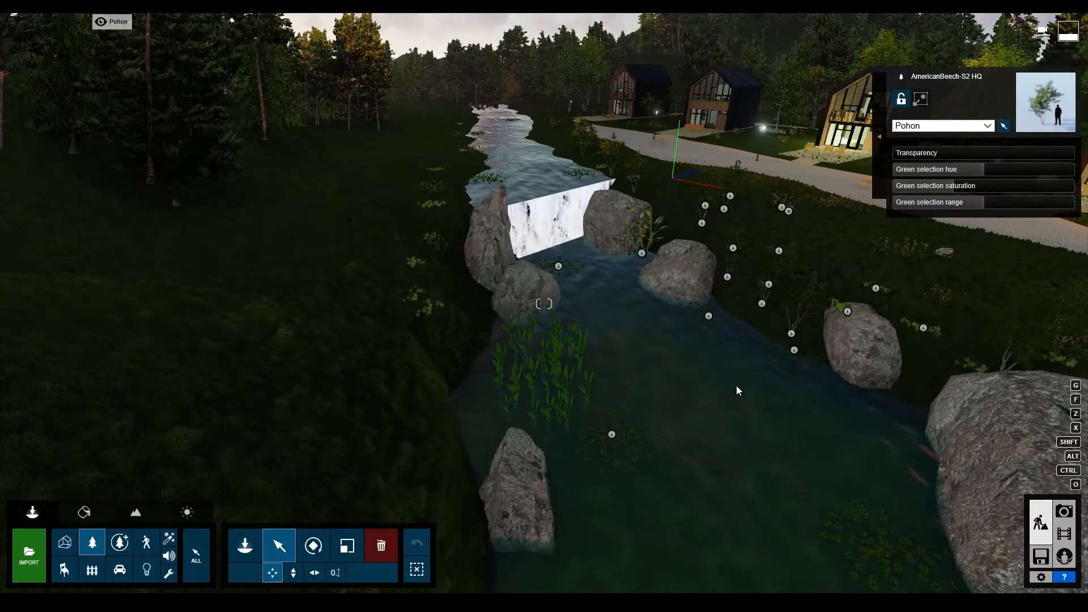
right_click_drag(630, 384, 661, 357)
Step: Compare other favourite trees, then place AmericanBeech-S2 HQ trees on the bank across the stream from the cabins
left_click(245, 546)
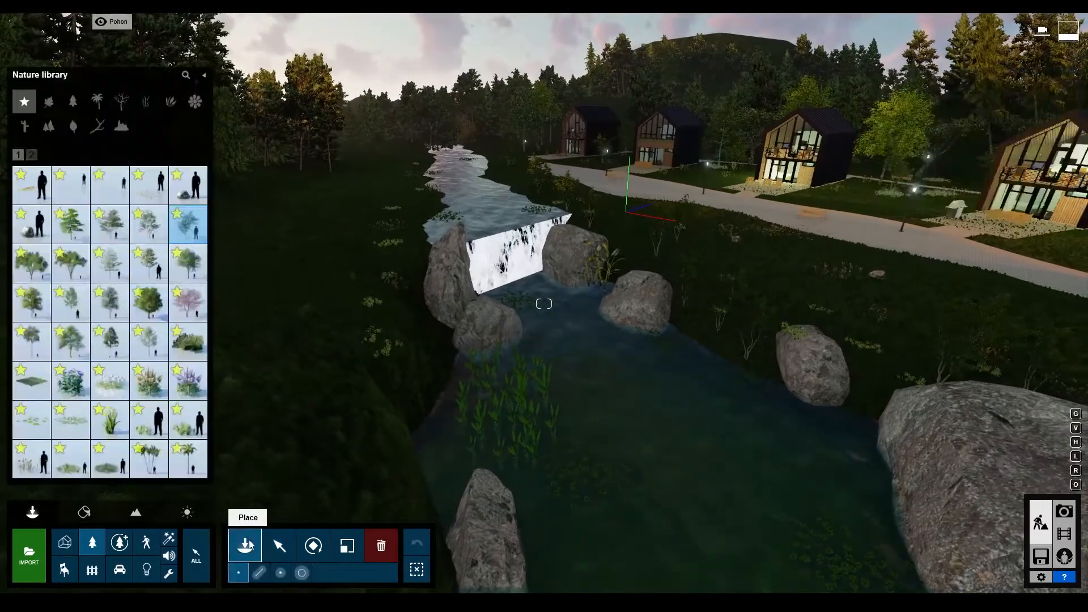
left_click(109, 340)
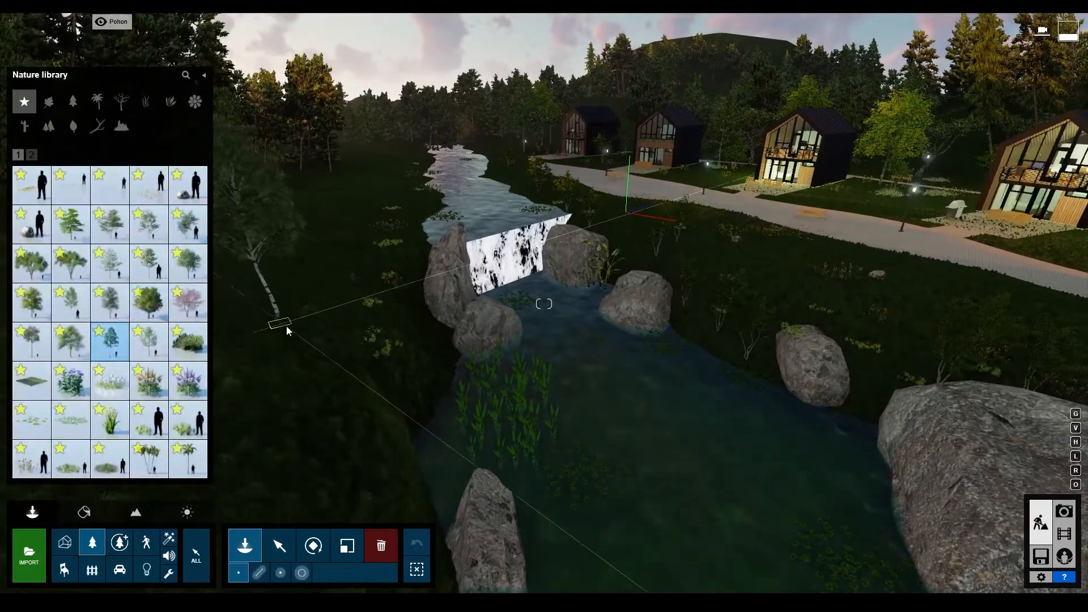
left_click(149, 302)
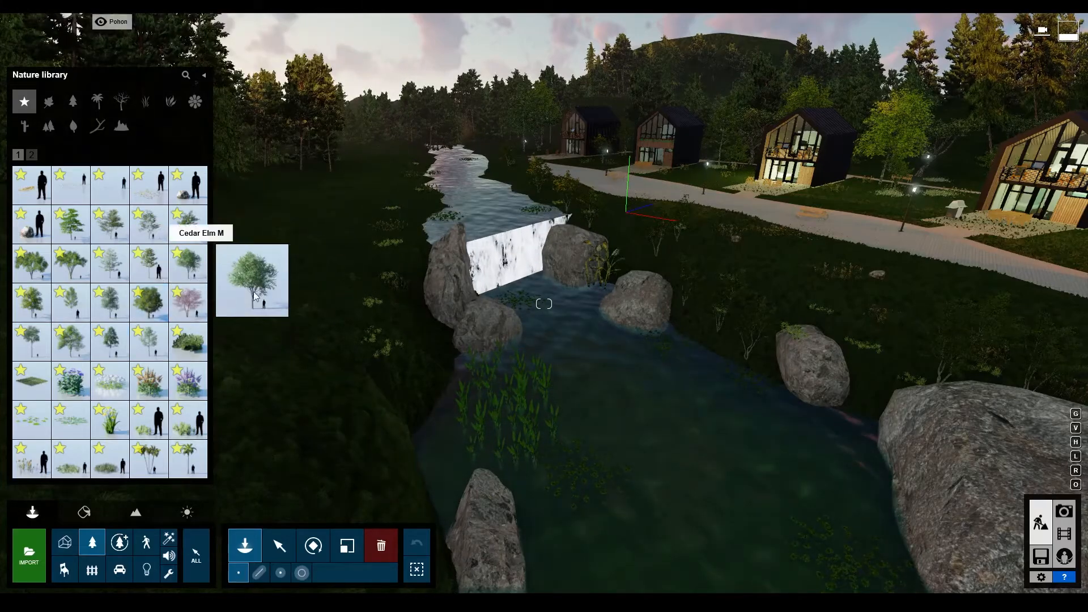
left_click(188, 263)
left_click(188, 224)
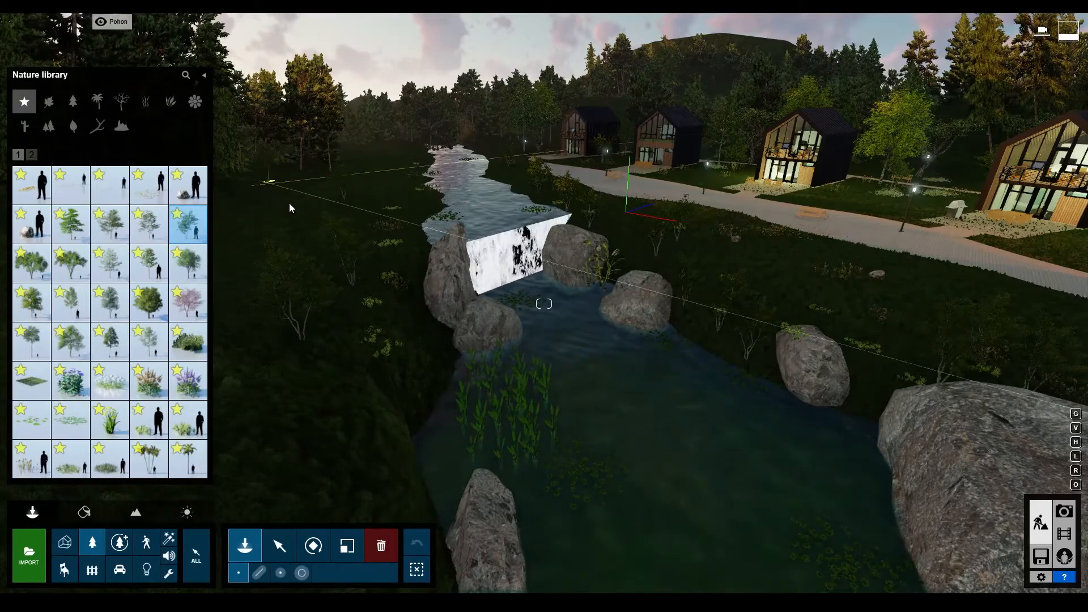
right_click_drag(414, 158, 501, 292)
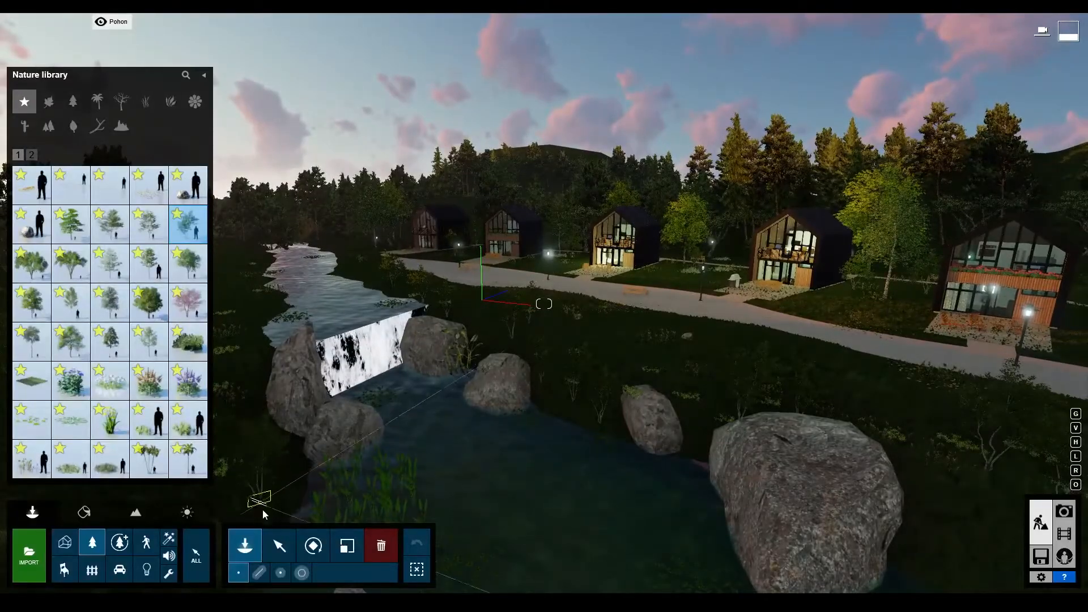
Step: Make Layer 4 the active layer and rename it "orang"
right_click_drag(342, 361, 210, 225)
key("w")
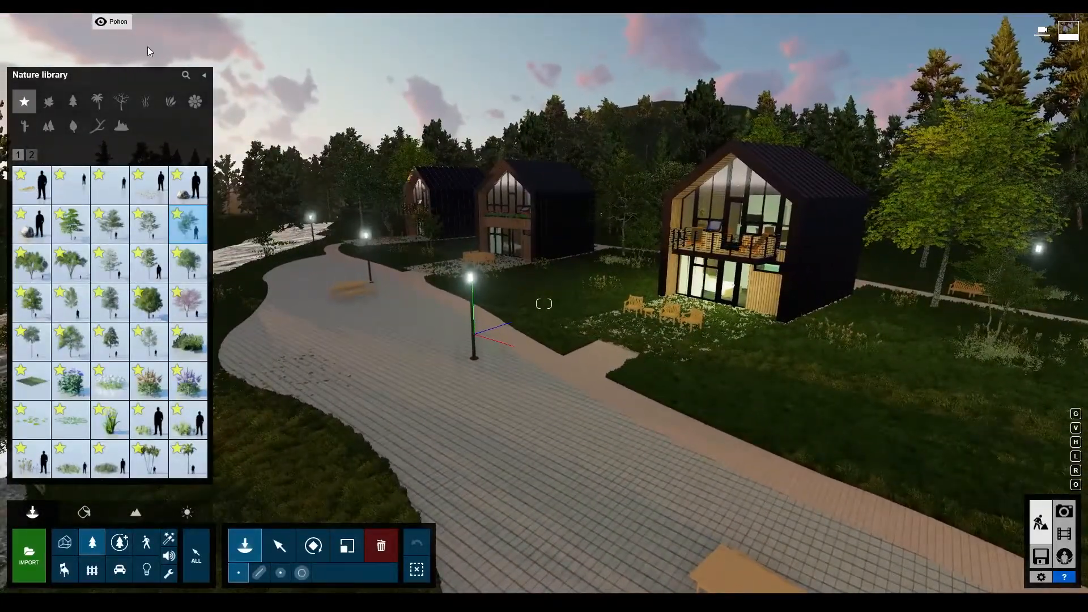
mouse_move(149, 35)
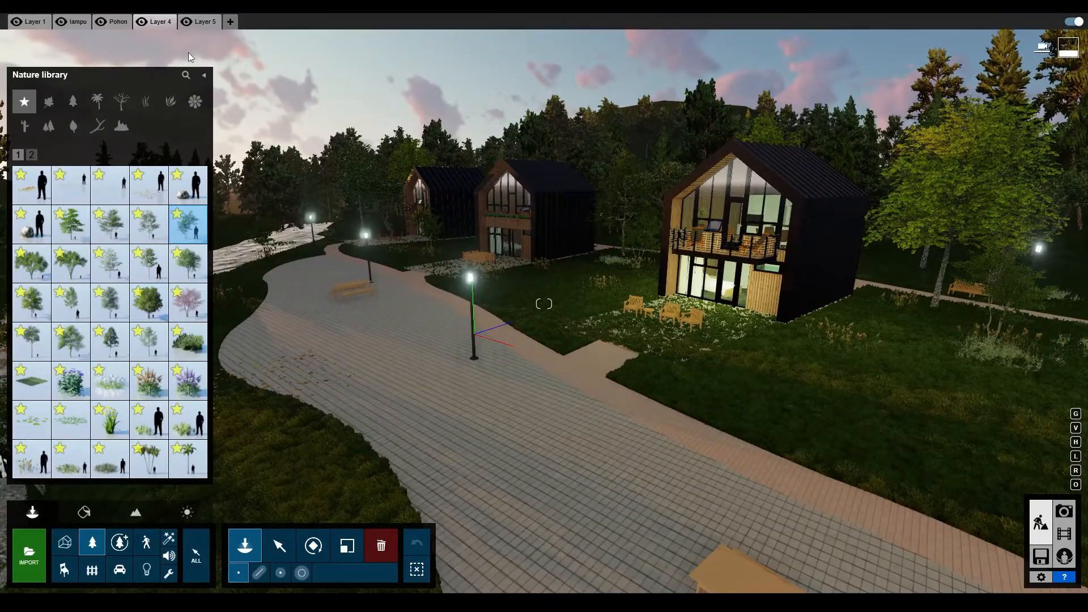
double_click(161, 22)
left_click(162, 24)
double_click(161, 22)
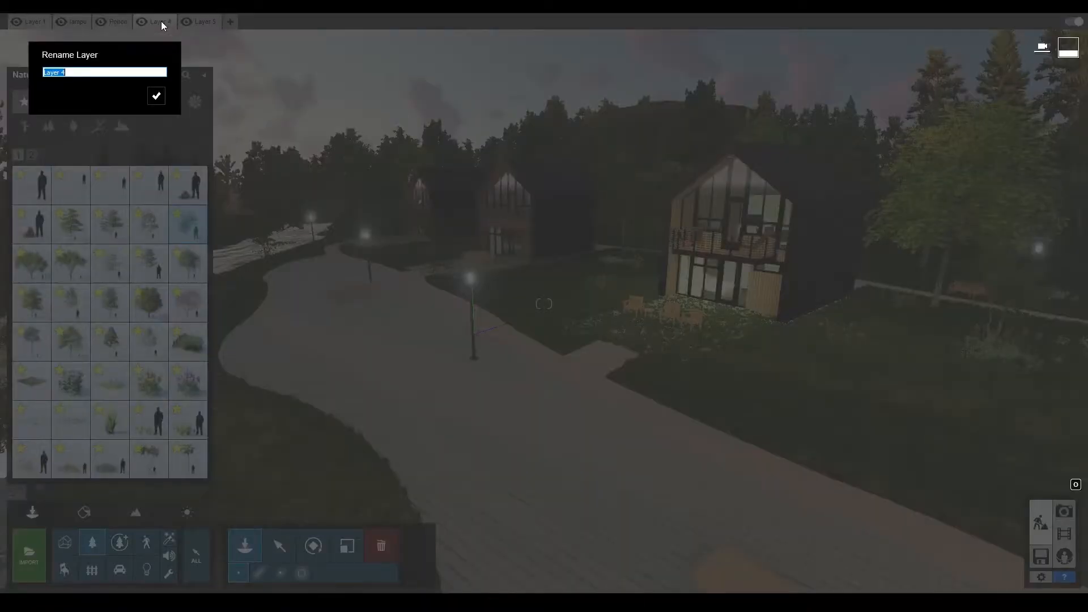
type("orang")
key("Return")
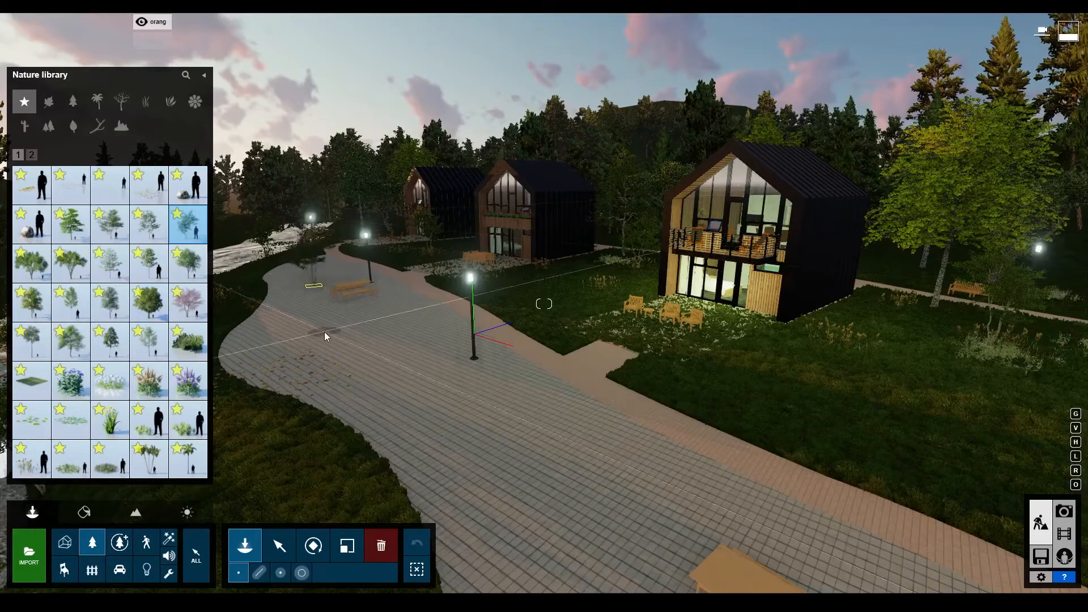
Step: Place the male cyclist "man african 0007 bicycle" on the paved path near the lamp post and rotate him along the path
left_click(148, 542)
right_click_drag(248, 382, 275, 376)
key("a")
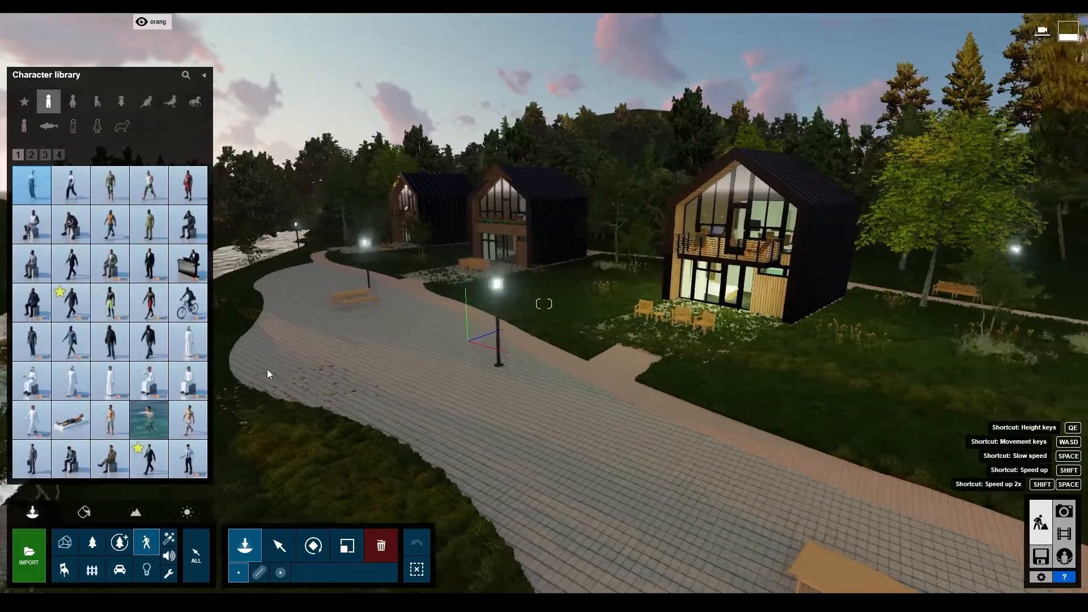
left_click(190, 311)
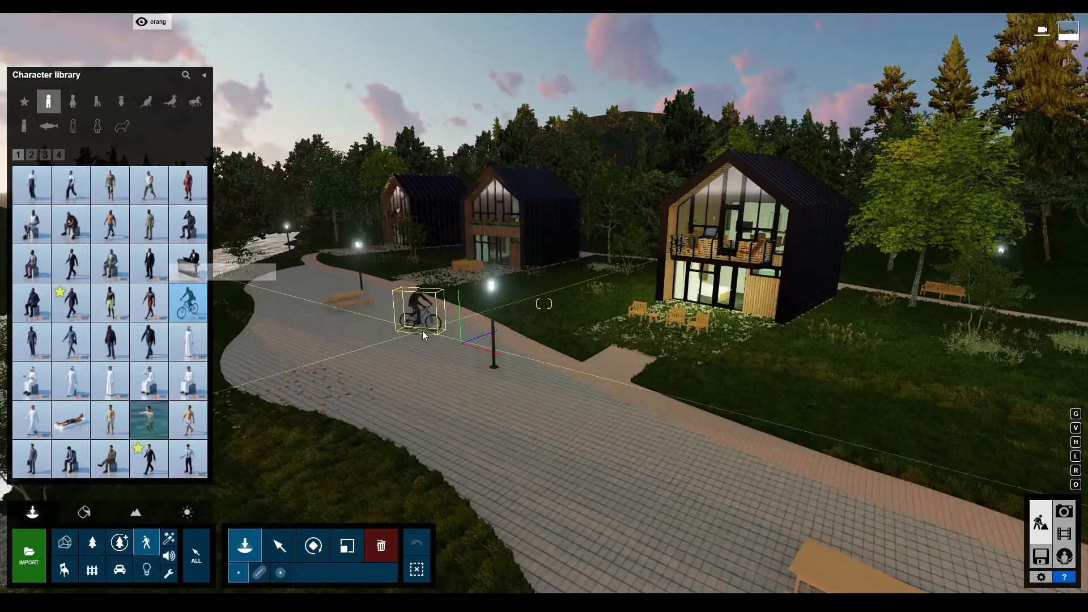
left_click(424, 316)
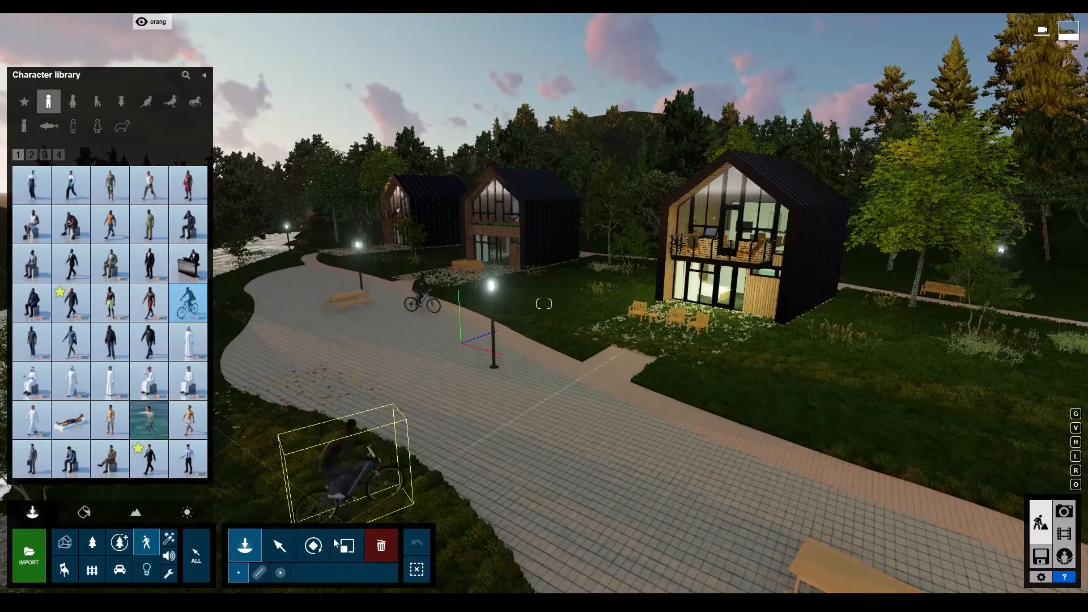
left_click(313, 545)
left_click_drag(421, 316, 468, 336)
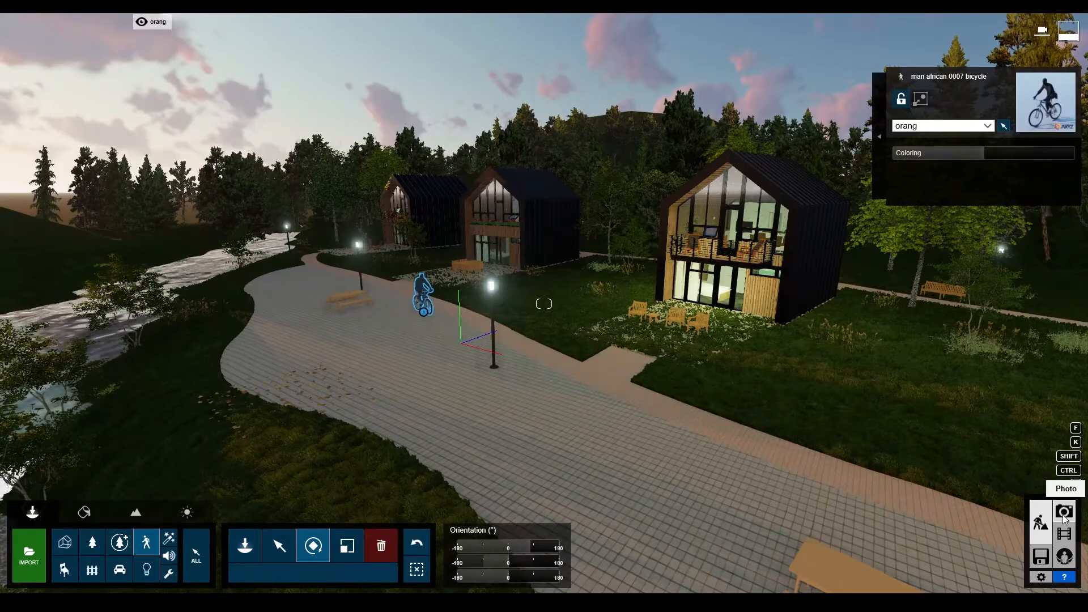
Step: Reopen photo 1 and add a Reflection plane on the front glass of the middle lit cabin
left_click(1065, 511)
left_click(113, 505)
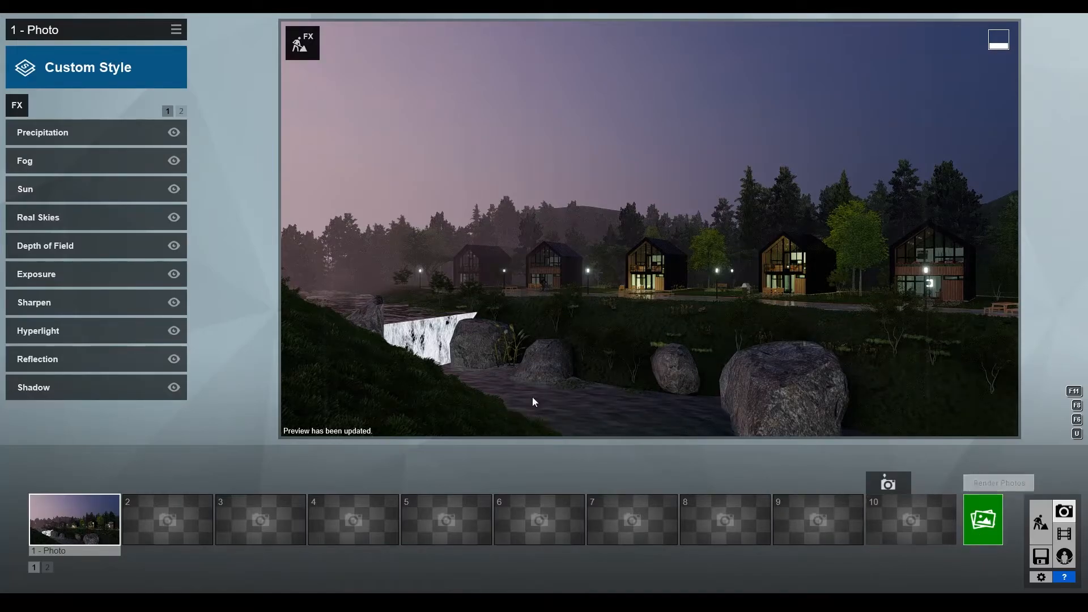
left_click(91, 352)
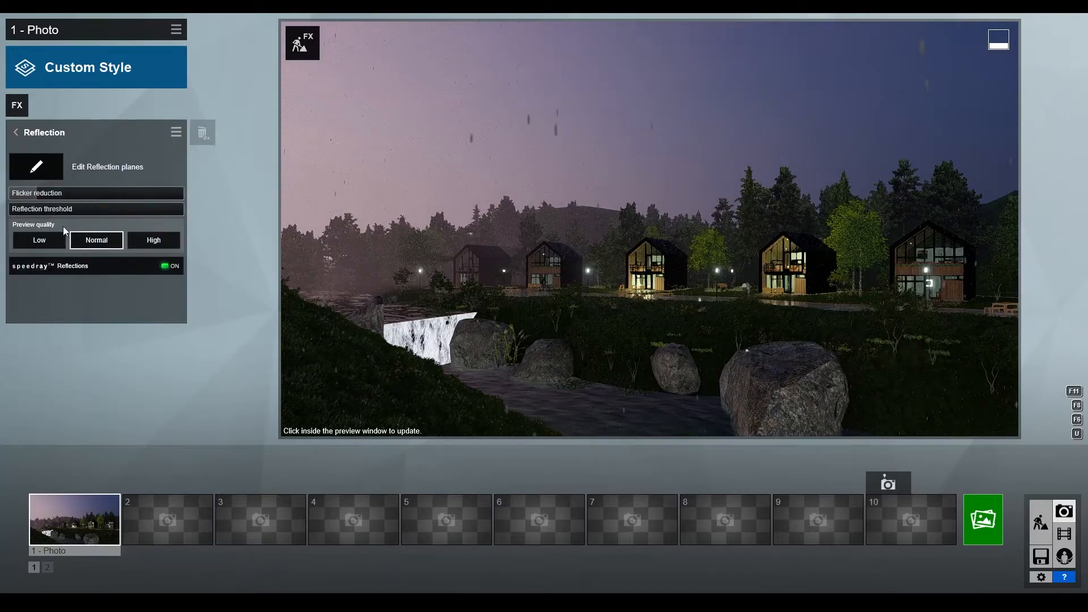
left_click(49, 169)
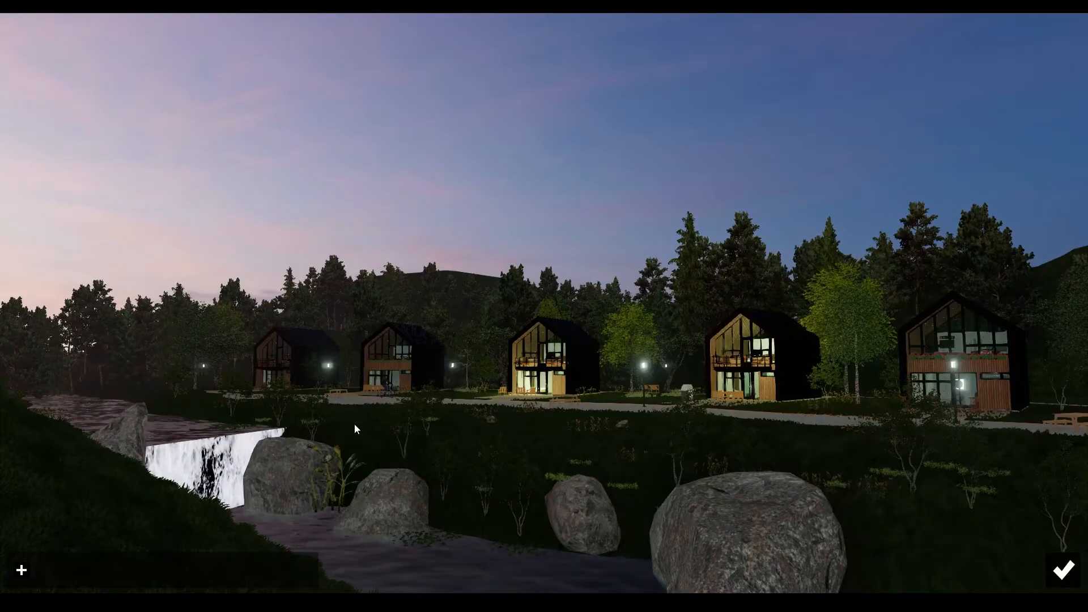
left_click(21, 569)
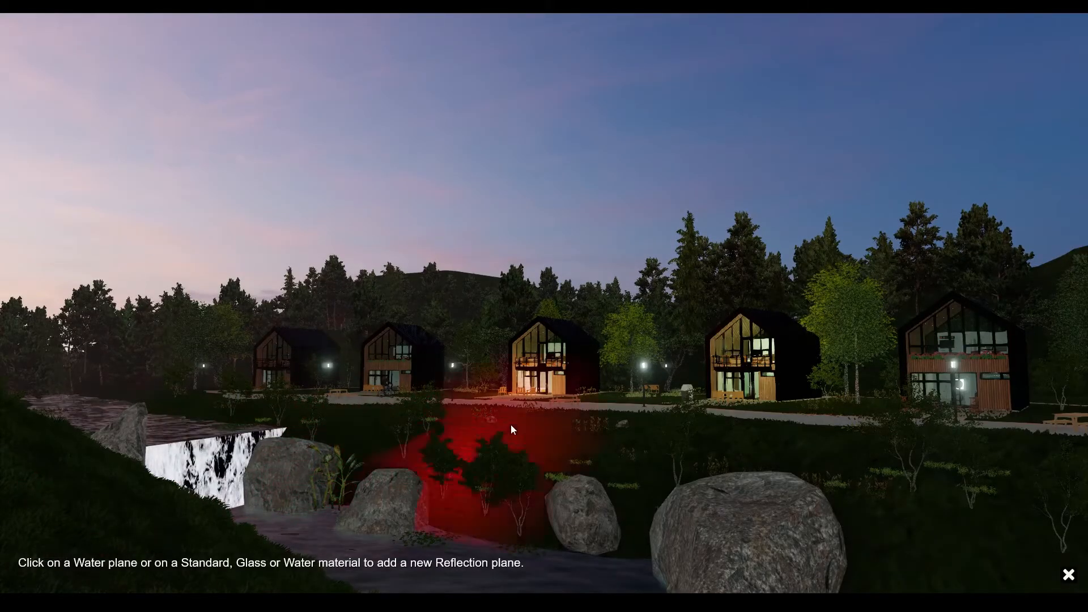
left_click(535, 352)
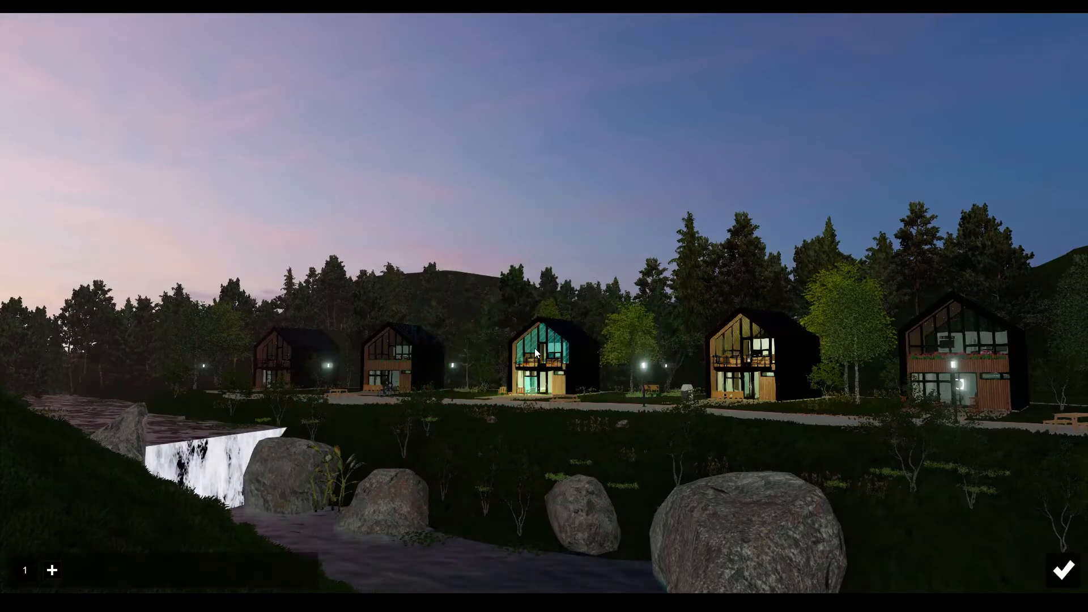
Step: Add Reflection planes on the front glass of the other four cabins, the two nearer ones and the two farther ones
left_click(53, 571)
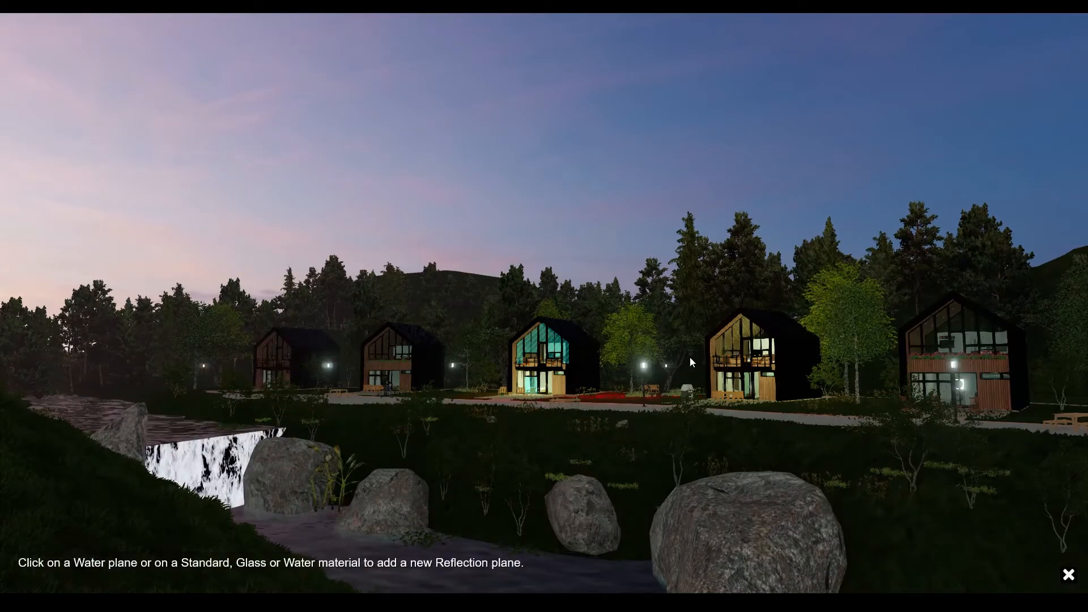
left_click(734, 344)
left_click(83, 570)
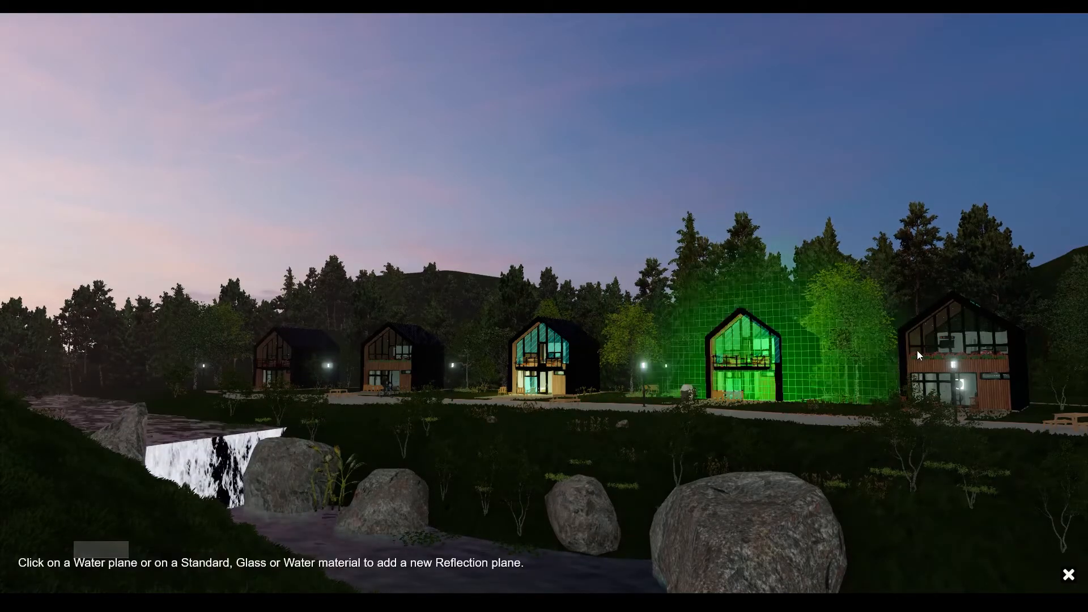
left_click(971, 328)
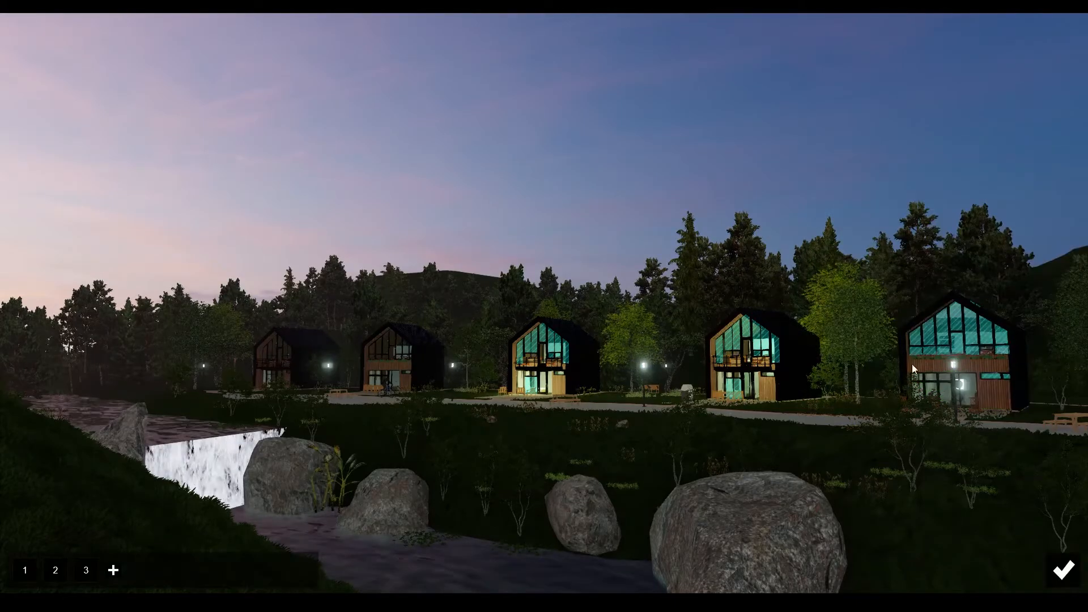
left_click(114, 571)
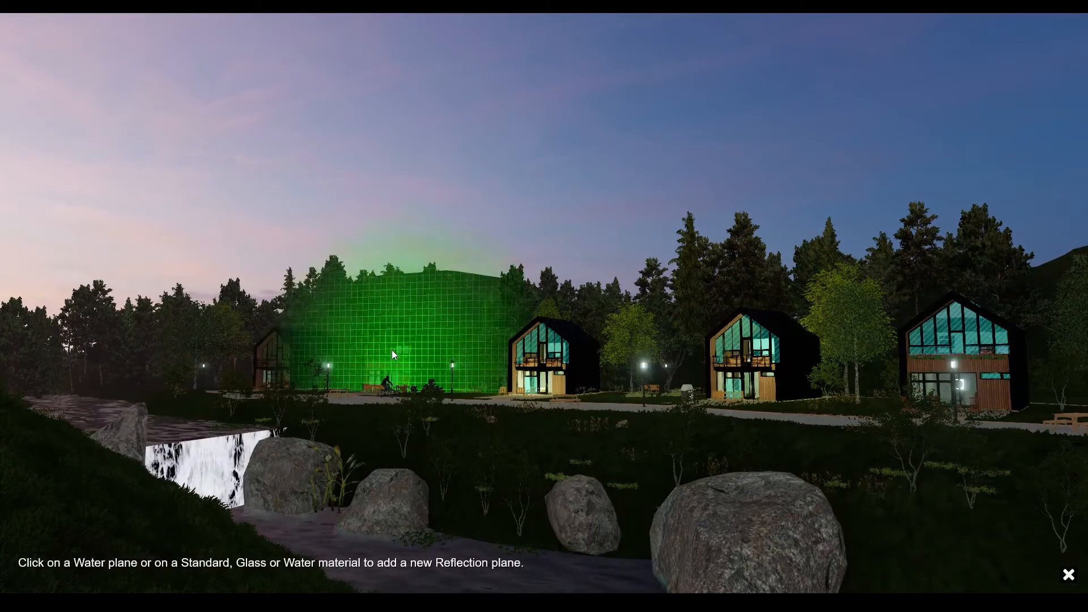
left_click(282, 405)
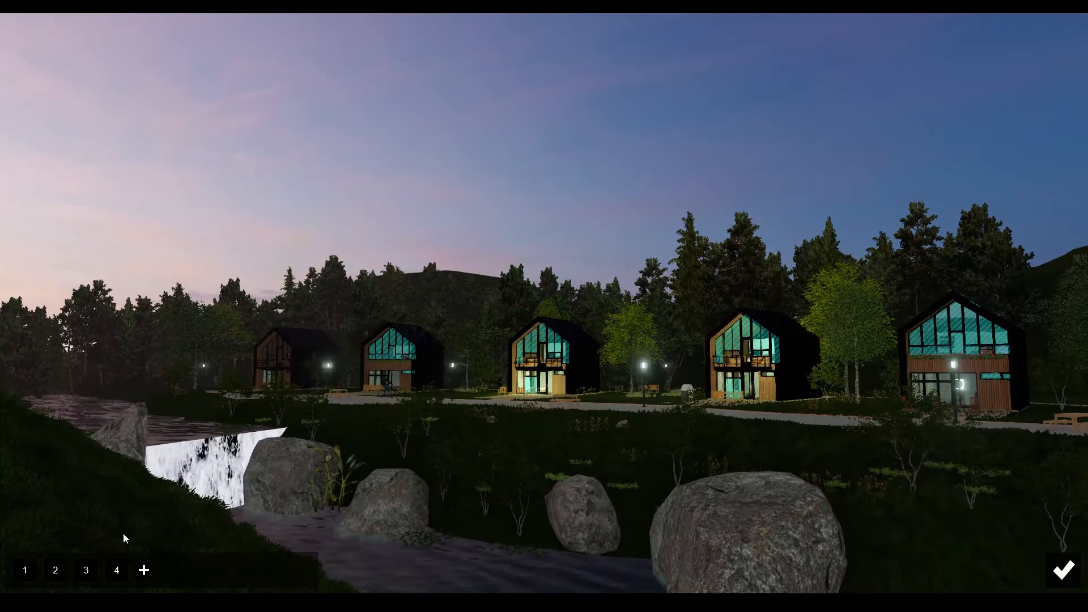
left_click(144, 571)
left_click(274, 353)
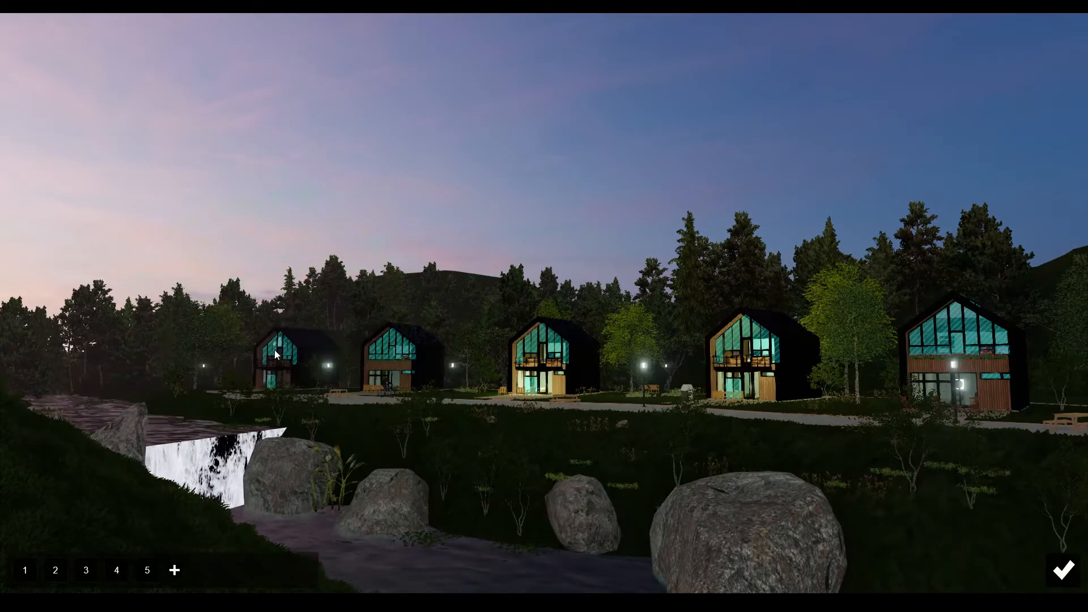
Step: Add Reflection planes on the paved path, the upper water above the waterfall and the lower stream, and finish editing the planes
left_click(174, 571)
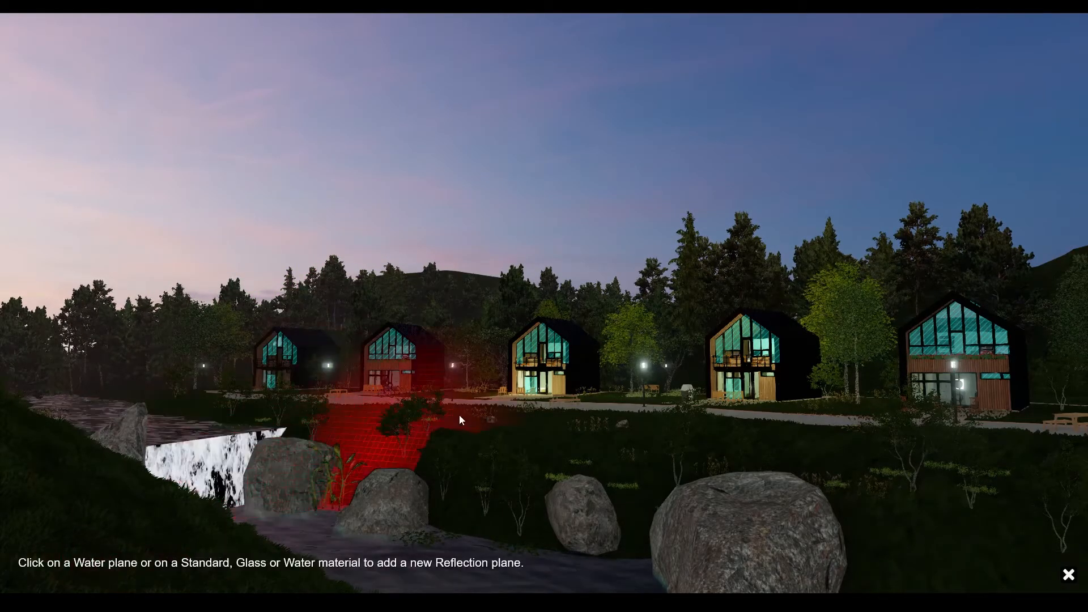
left_click(501, 402)
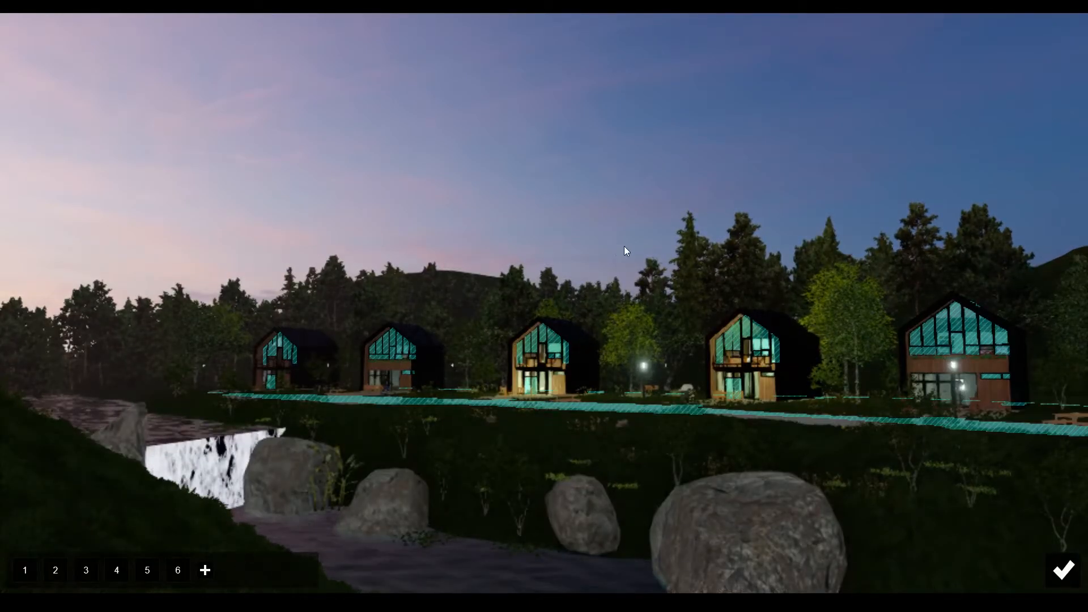
left_click(206, 570)
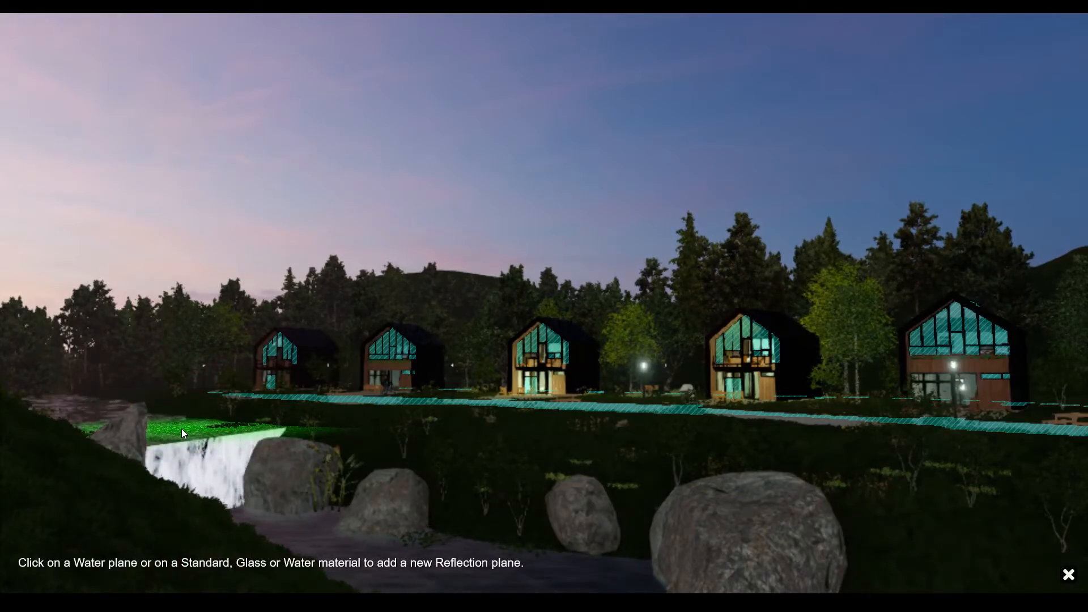
left_click(184, 434)
left_click(235, 570)
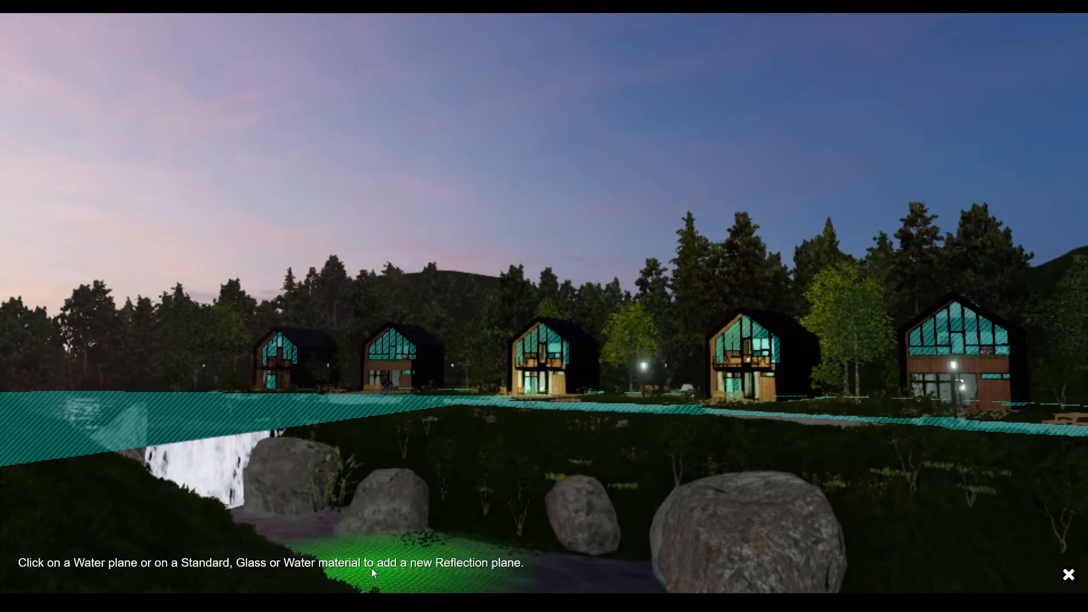
left_click(372, 568)
left_click(266, 571)
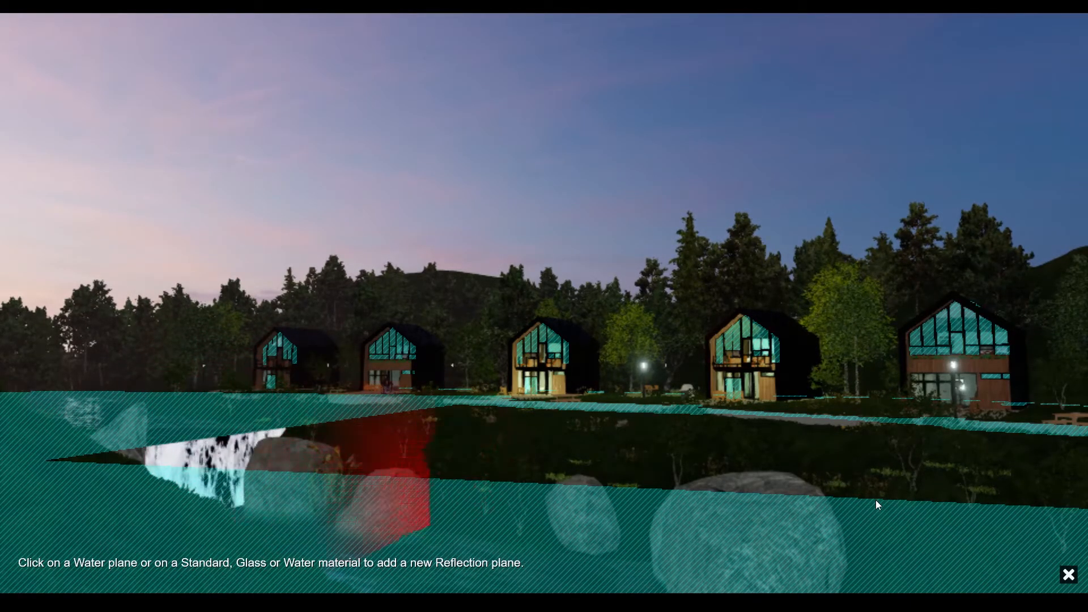
left_click(1069, 575)
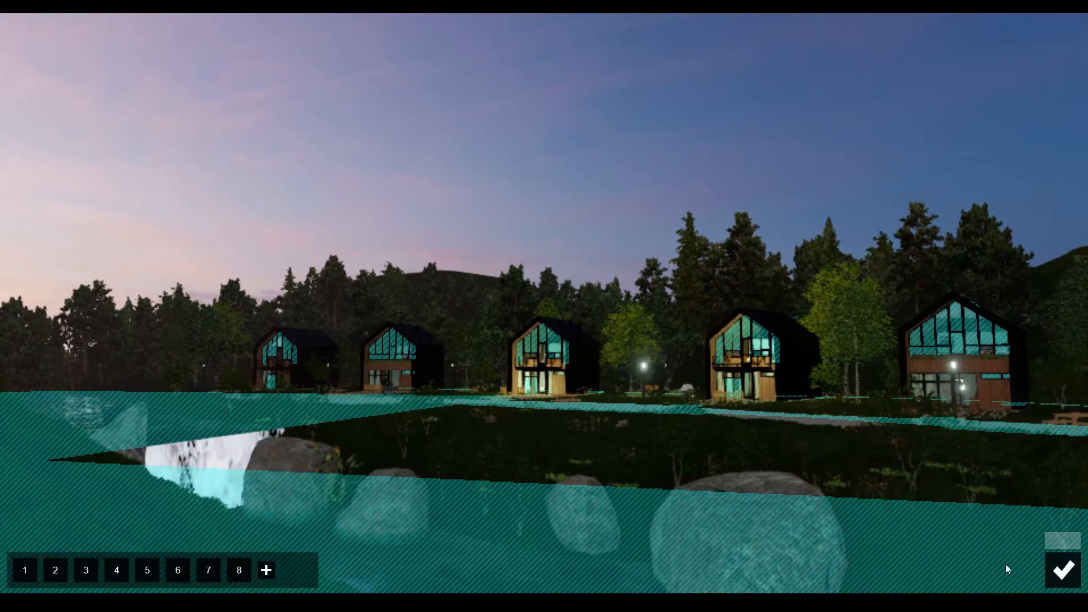
left_click(1065, 568)
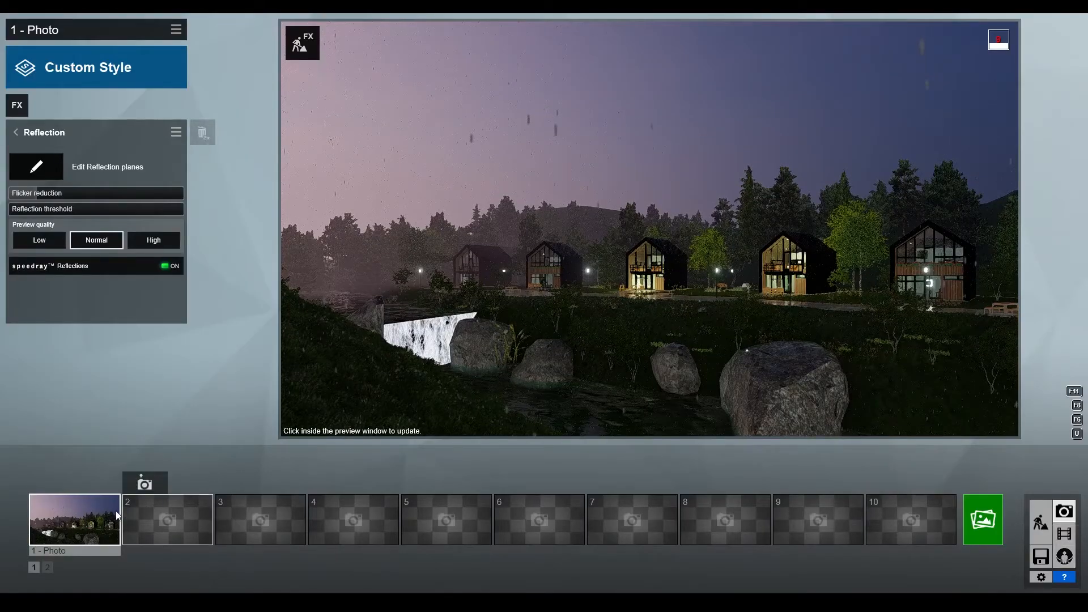
Step: Update the photo preview and render the current shot at Print size, 3840x2160
left_click(523, 253)
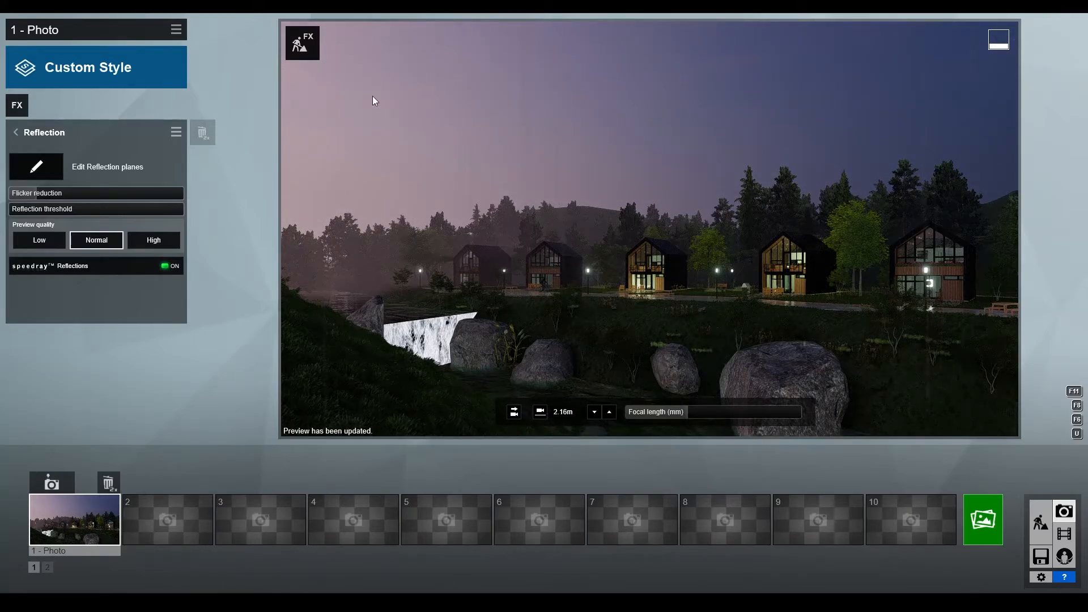
left_click(969, 528)
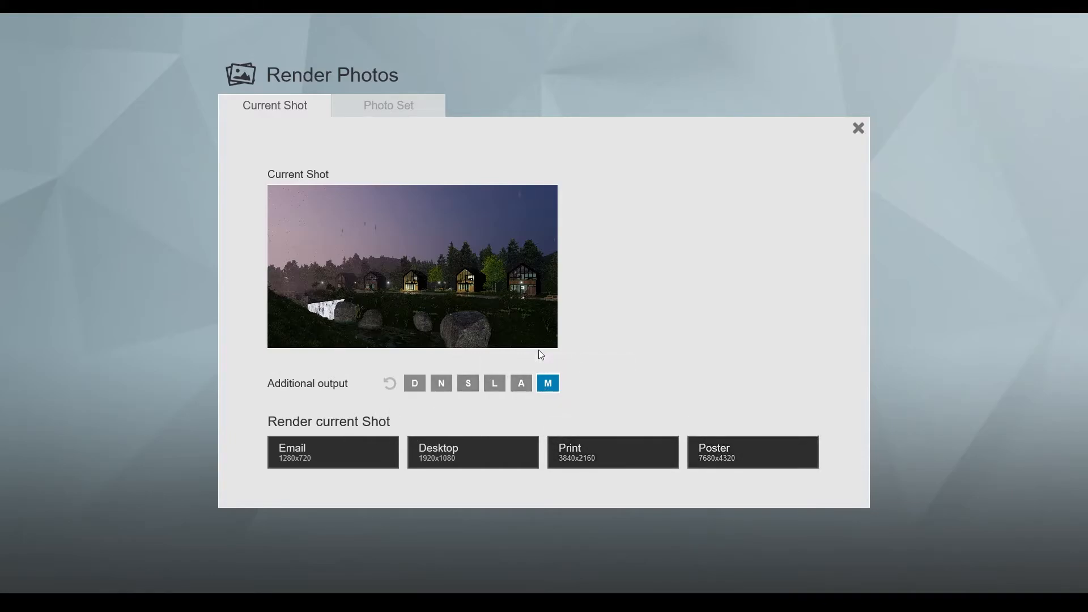
left_click(623, 456)
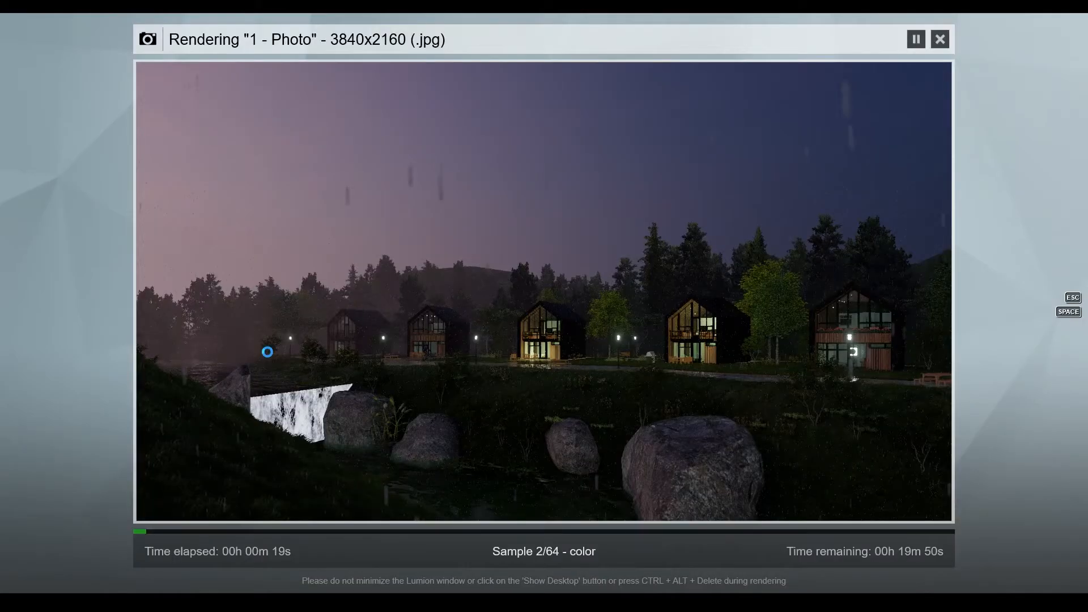